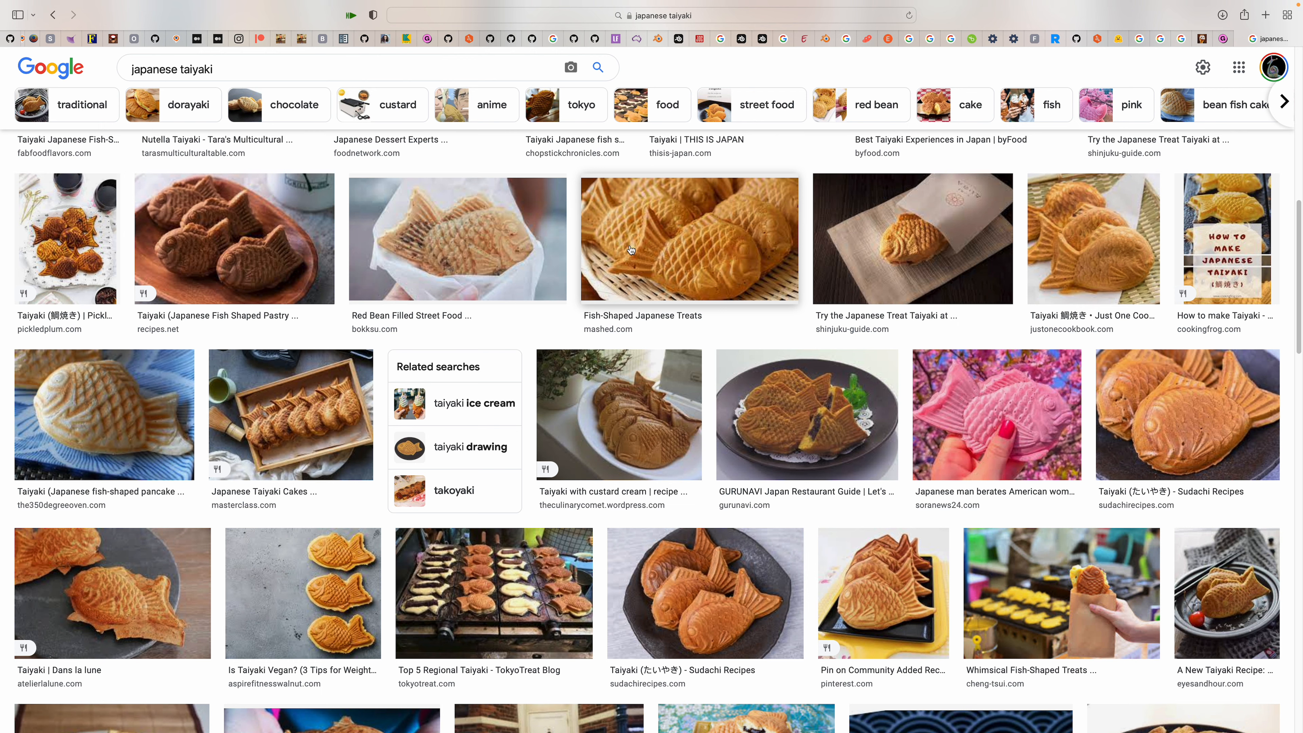
pyautogui.scroll(-6, 662, 330)
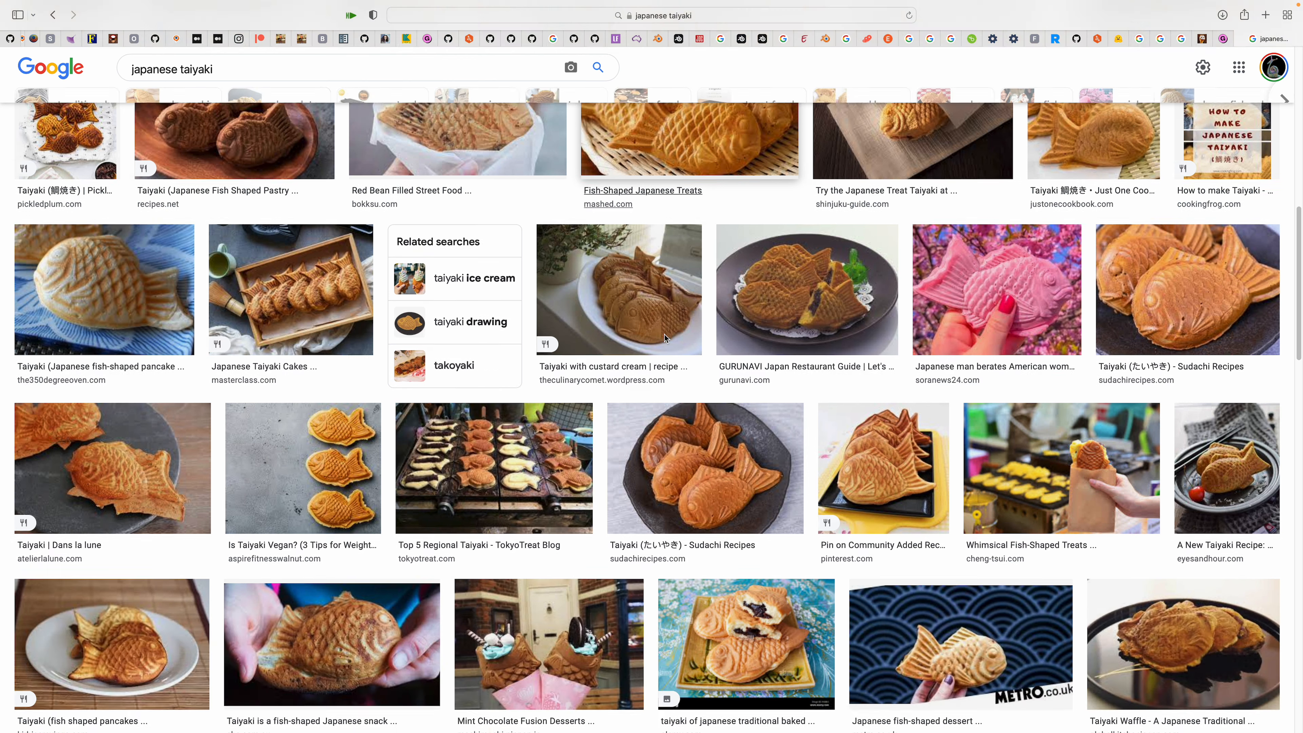
pyautogui.scroll(10, 662, 331)
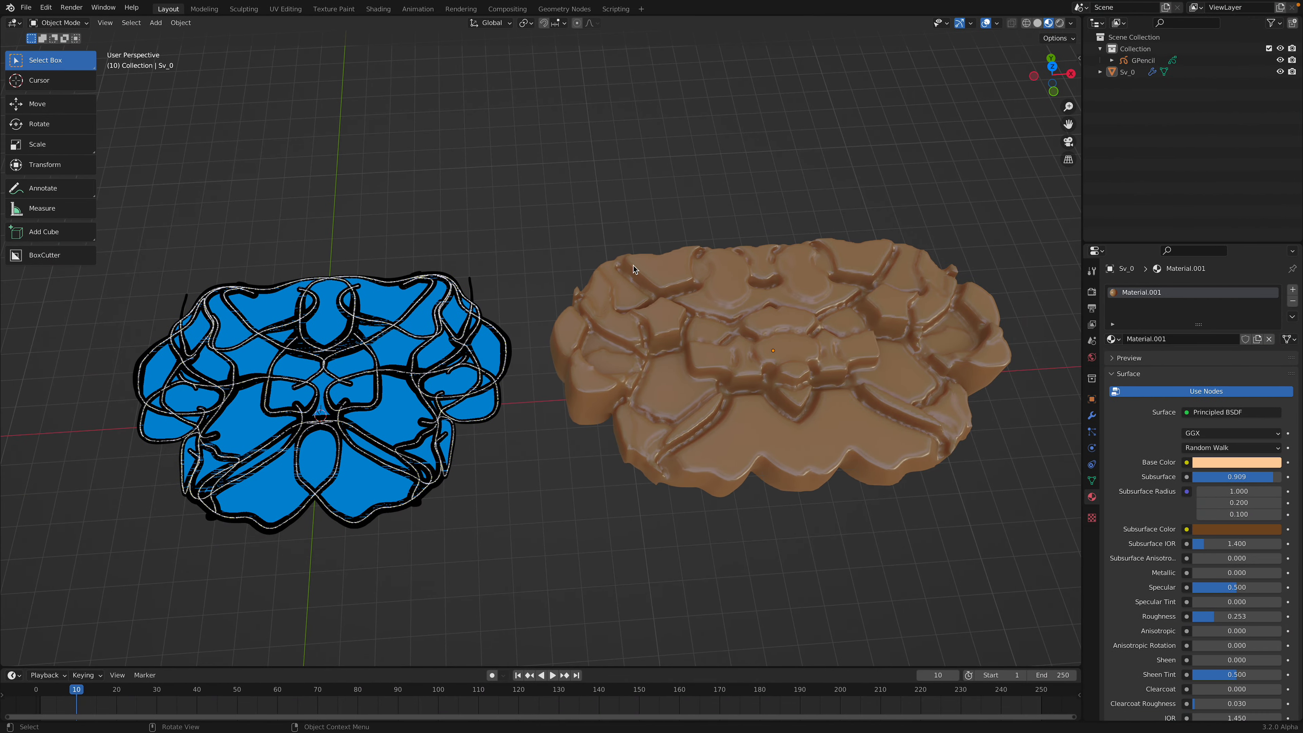
pyautogui.moveTo(359, 286)
pyautogui.mouseDown(button='middle')
pyautogui.moveTo(362, 321)
pyautogui.moveTo(350, 322)
pyautogui.mouseUp(button='middle')
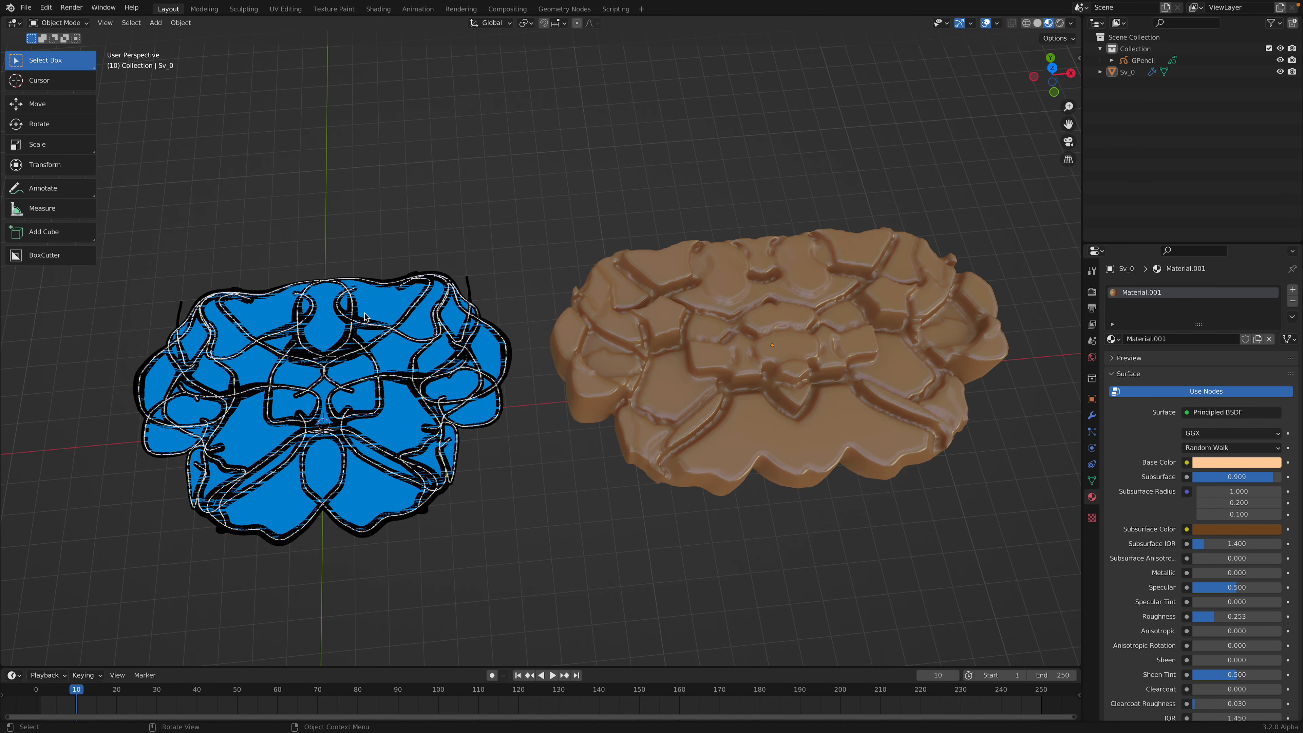
pyautogui.moveTo(722, 269); pyautogui.dragTo(232, 152, button='middle')
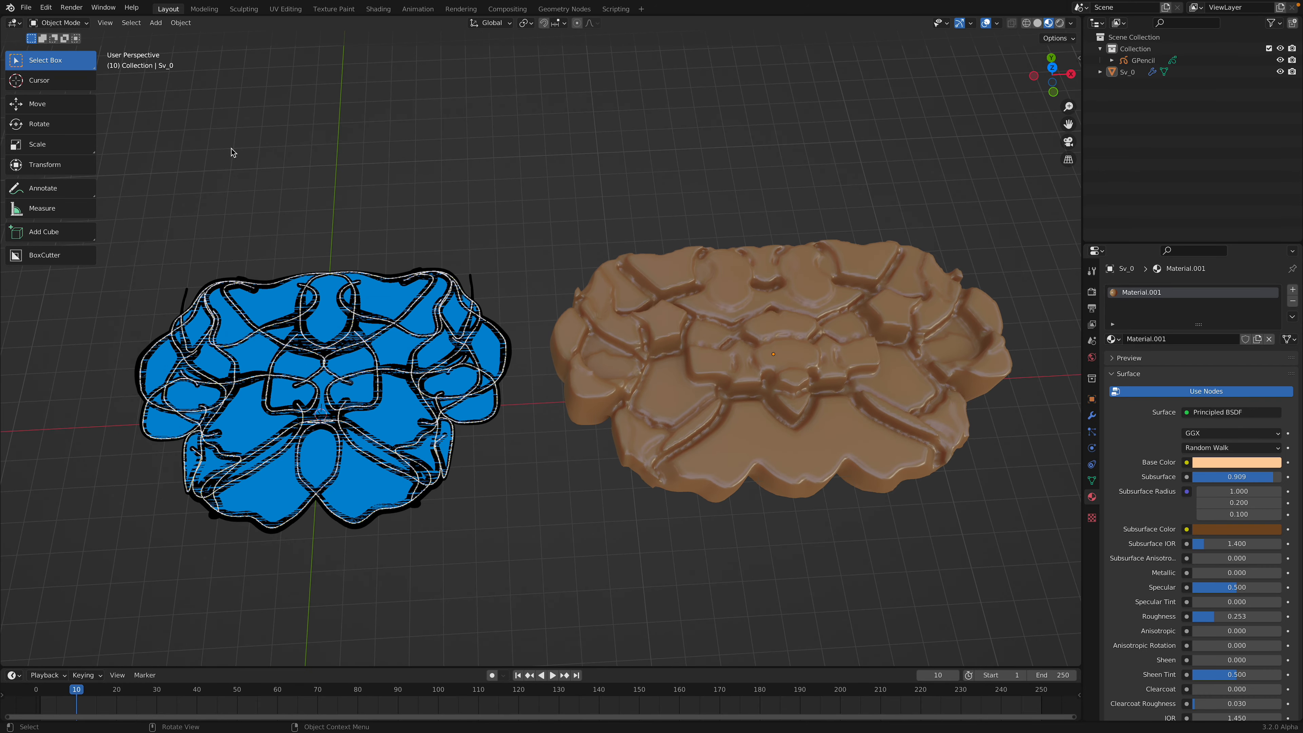
# - Create a new General file and delete all of its default objects
pyautogui.click(25, 7)
pyautogui.moveTo(36, 22)
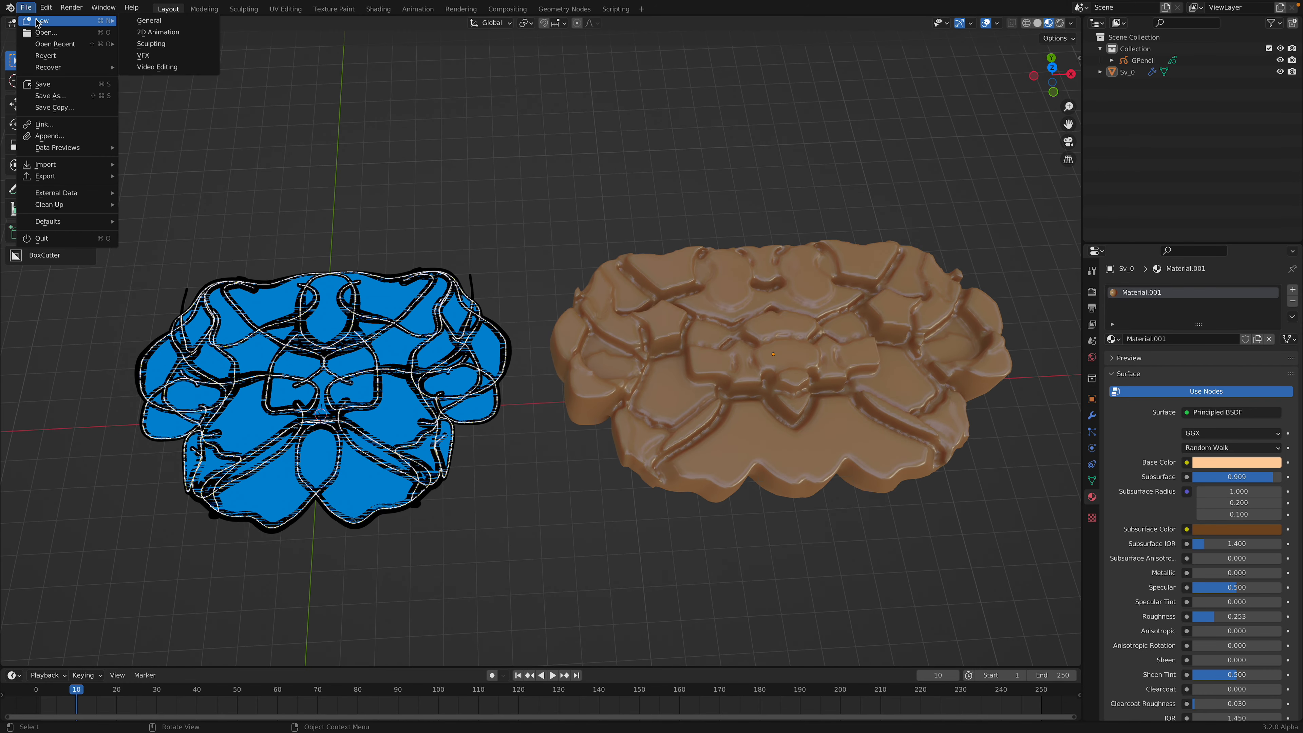
pyautogui.click(154, 24)
pyautogui.moveTo(603, 281); pyautogui.dragTo(683, 299, button='middle')
pyautogui.press('a')
pyautogui.press('Delete')
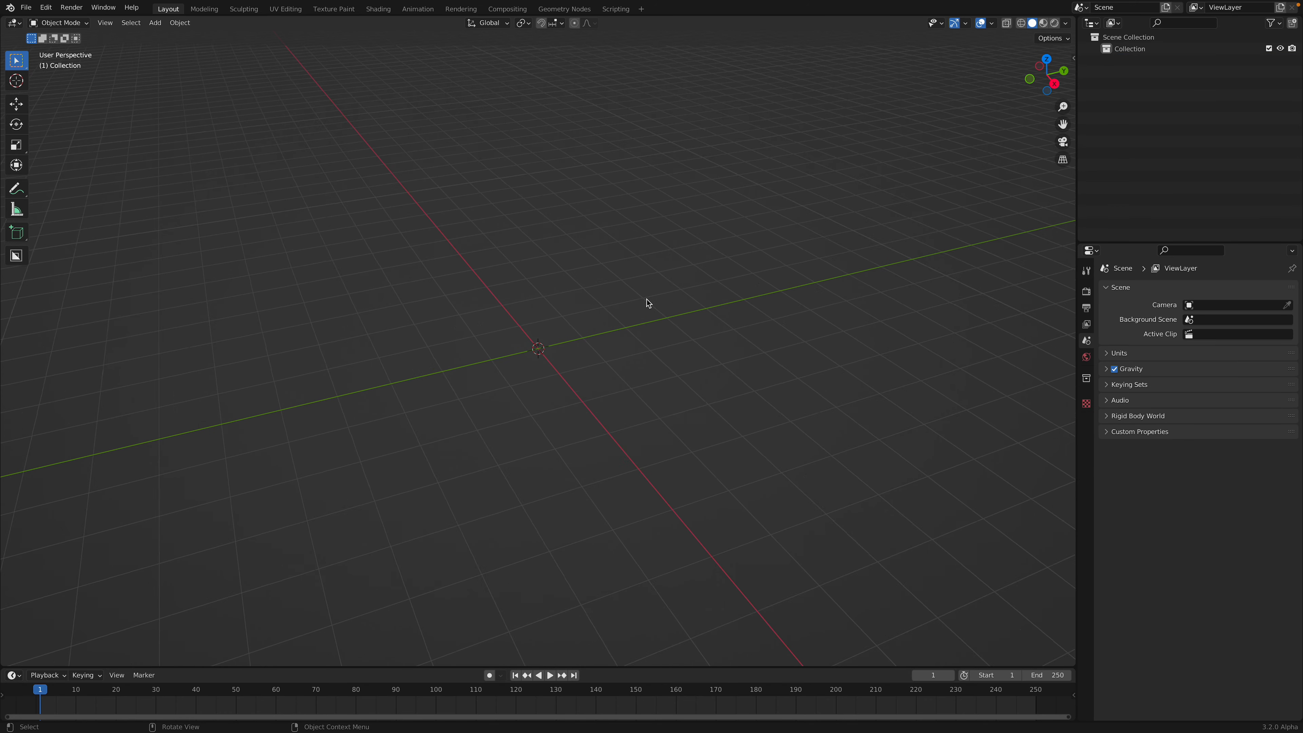
# - Add a blank Grease Pencil object, look at it from the top and enter Draw Mode
pyautogui.hotkey('shift', 'a')
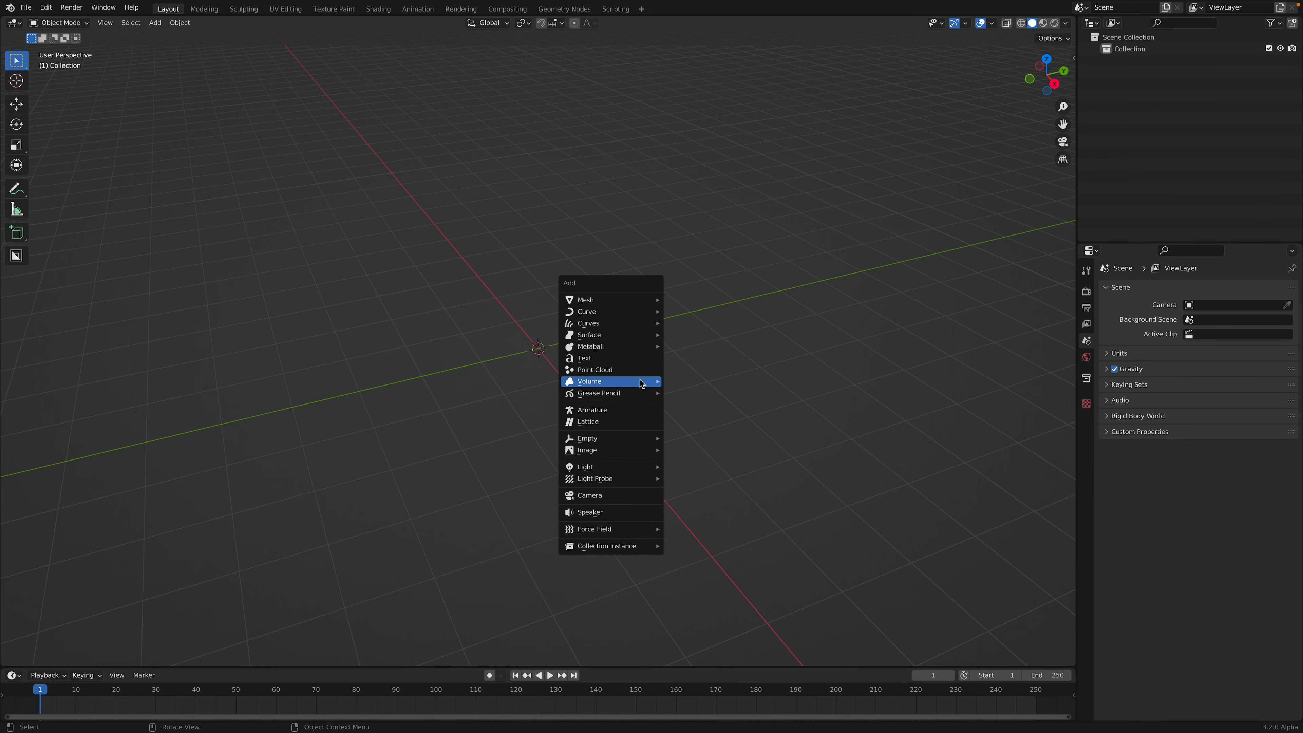
pyautogui.moveTo(641, 396)
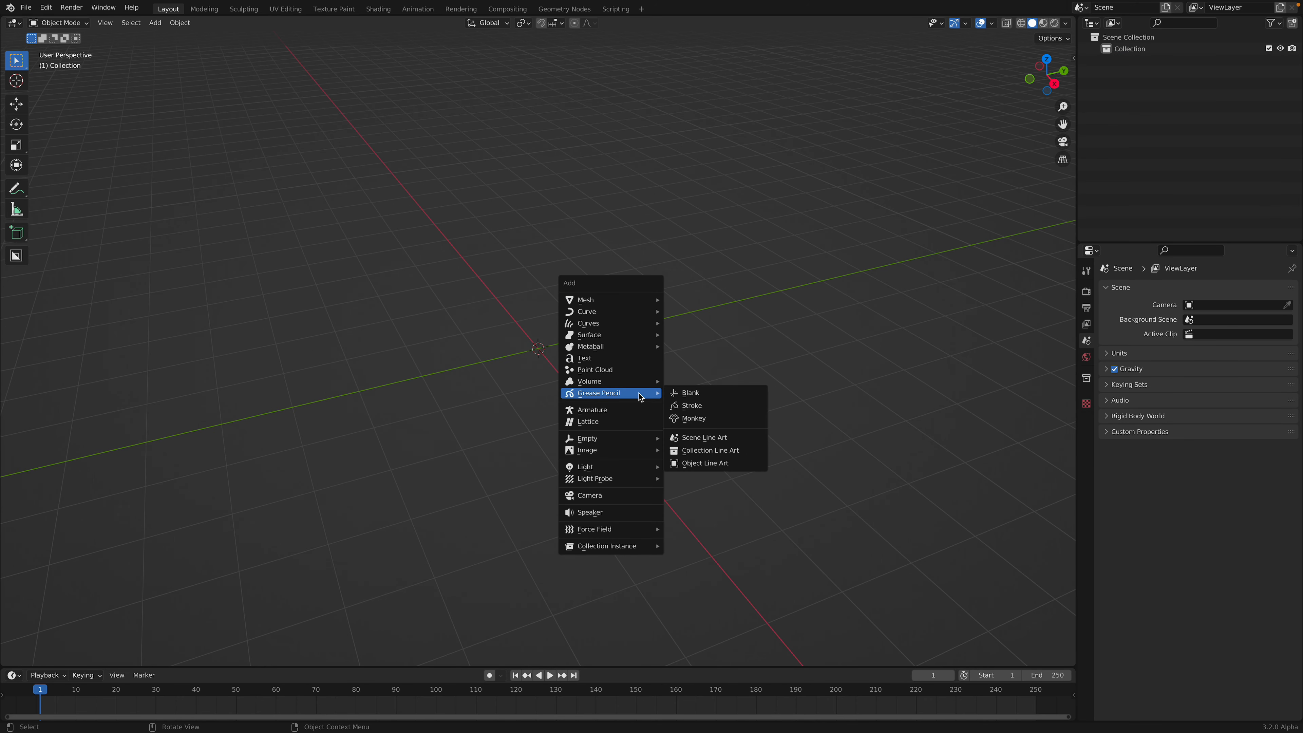
pyautogui.click(684, 396)
pyautogui.click(1046, 59)
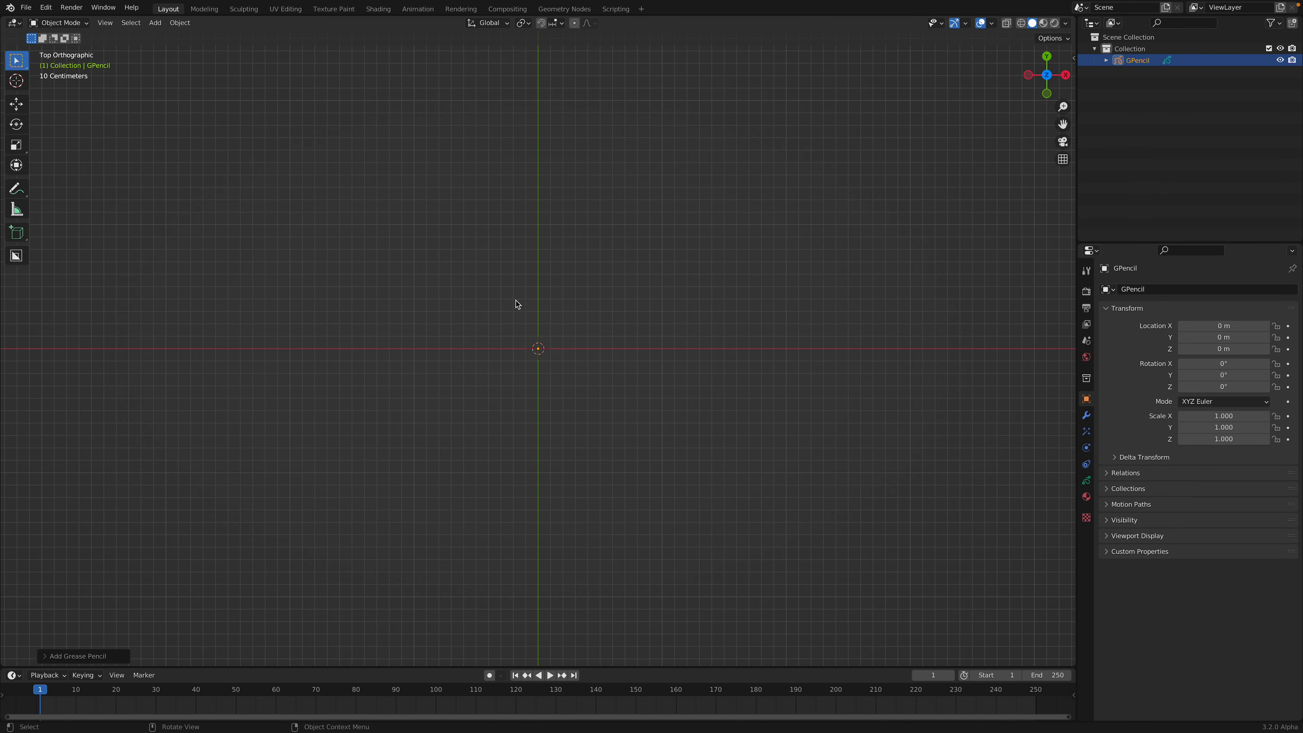
pyautogui.click(58, 23)
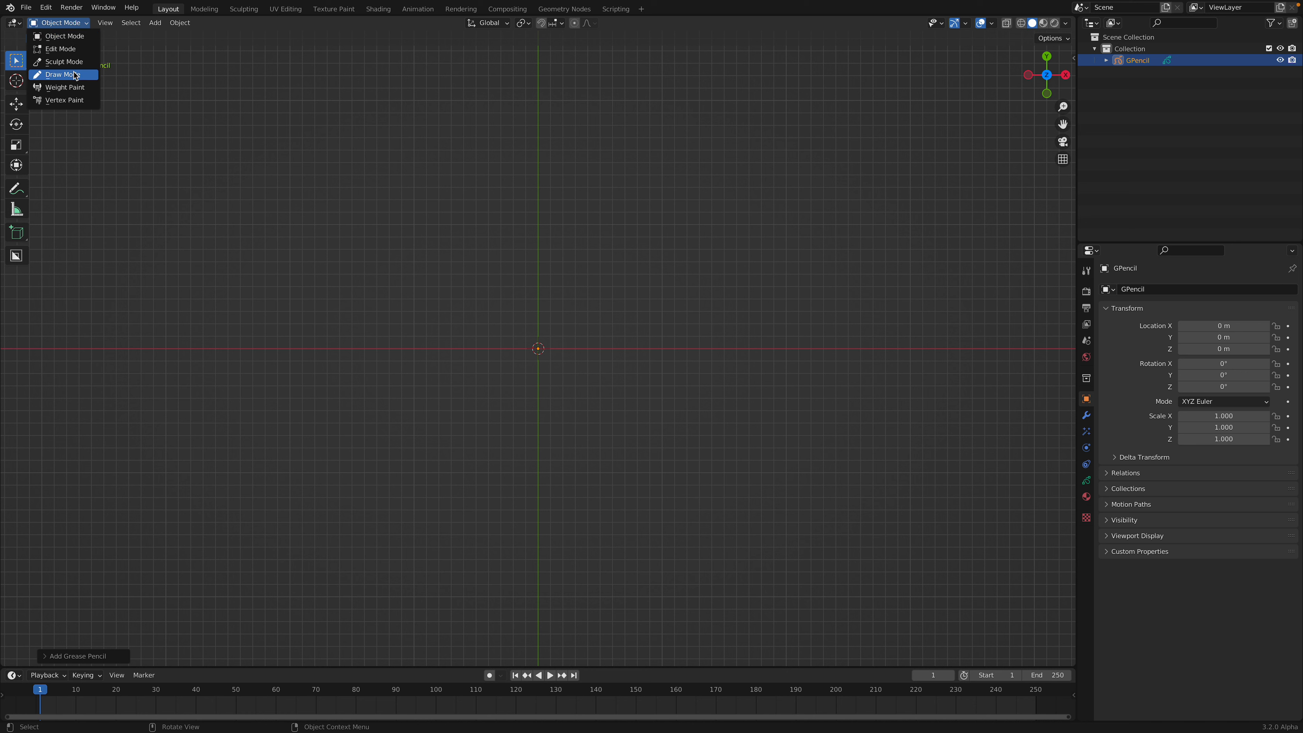
pyautogui.click(57, 70)
# - Set the Pencil brush to a radius of 87 px and a strength of 1.000
pyautogui.rightClick(473, 257)
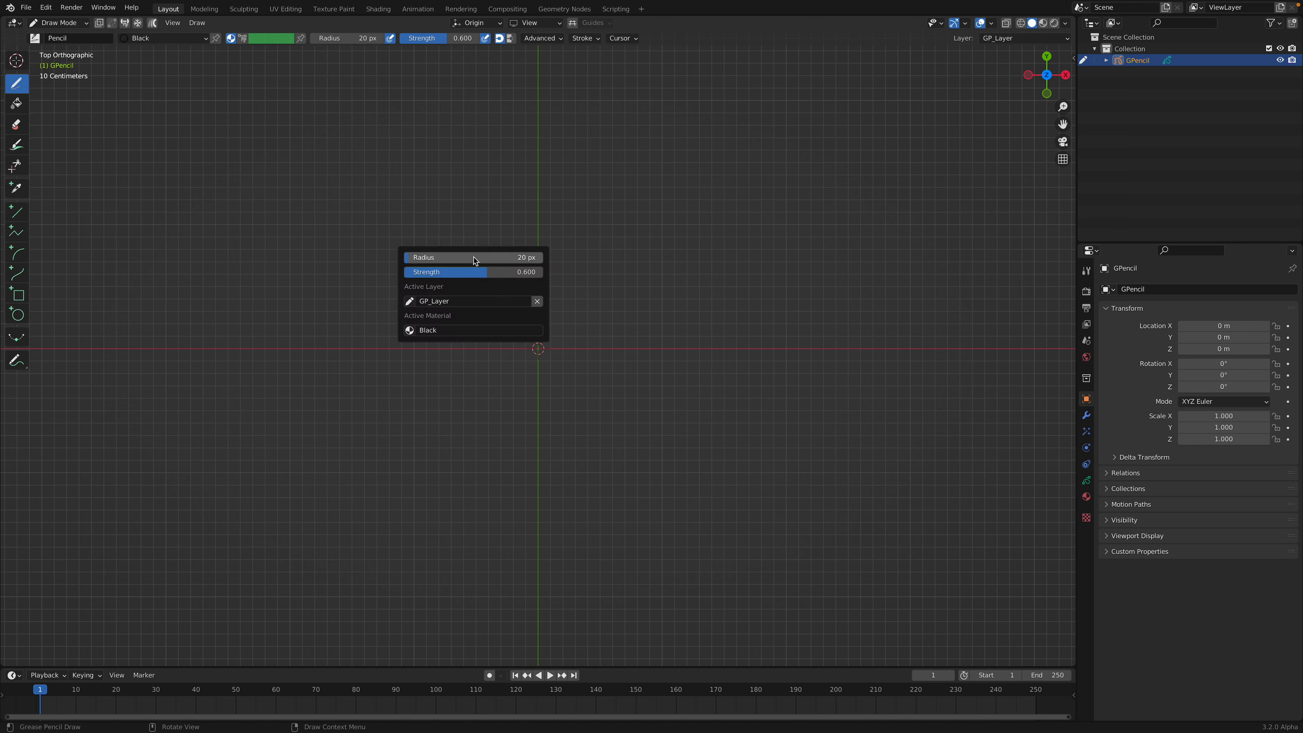
pyautogui.moveTo(487, 272); pyautogui.dragTo(542, 272)
pyautogui.moveTo(436, 260)
pyautogui.mouseDown()
pyautogui.moveTo(450, 260)
pyautogui.moveTo(429, 258)
pyautogui.mouseUp()
# - Draw four looping freehand strokes on the positive X side of the origin, outlining half of a symmetrical face
pyautogui.keyDown('shift'); pyautogui.moveTo(556, 198); pyautogui.dragTo(548, 236, button='middle'); pyautogui.keyUp('shift')
pyautogui.moveTo(552, 207)
pyautogui.mouseDown()
pyautogui.moveTo(624, 228)
pyautogui.moveTo(716, 297)
pyautogui.moveTo(720, 246)
pyautogui.mouseUp()
pyautogui.hotkey('ctrl', 'z')
pyautogui.moveTo(520, 195)
pyautogui.mouseDown()
pyautogui.moveTo(658, 190)
pyautogui.moveTo(734, 256)
pyautogui.moveTo(736, 290)
pyautogui.moveTo(615, 292)
pyautogui.moveTo(728, 194)
pyautogui.moveTo(849, 356)
pyautogui.moveTo(771, 427)
pyautogui.moveTo(723, 422)
pyautogui.mouseUp()
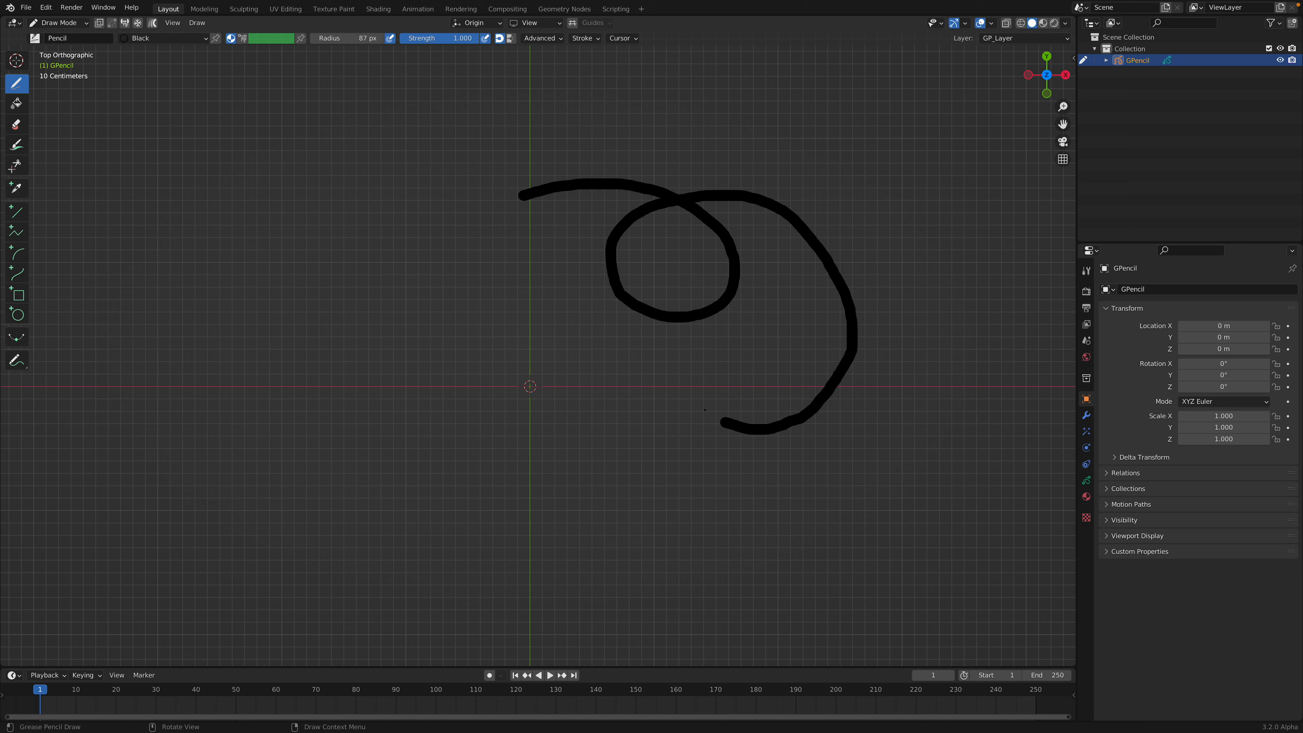
pyautogui.moveTo(873, 403)
pyautogui.mouseDown()
pyautogui.moveTo(745, 360)
pyautogui.moveTo(666, 440)
pyautogui.moveTo(721, 490)
pyautogui.moveTo(883, 256)
pyautogui.moveTo(957, 263)
pyautogui.mouseUp()
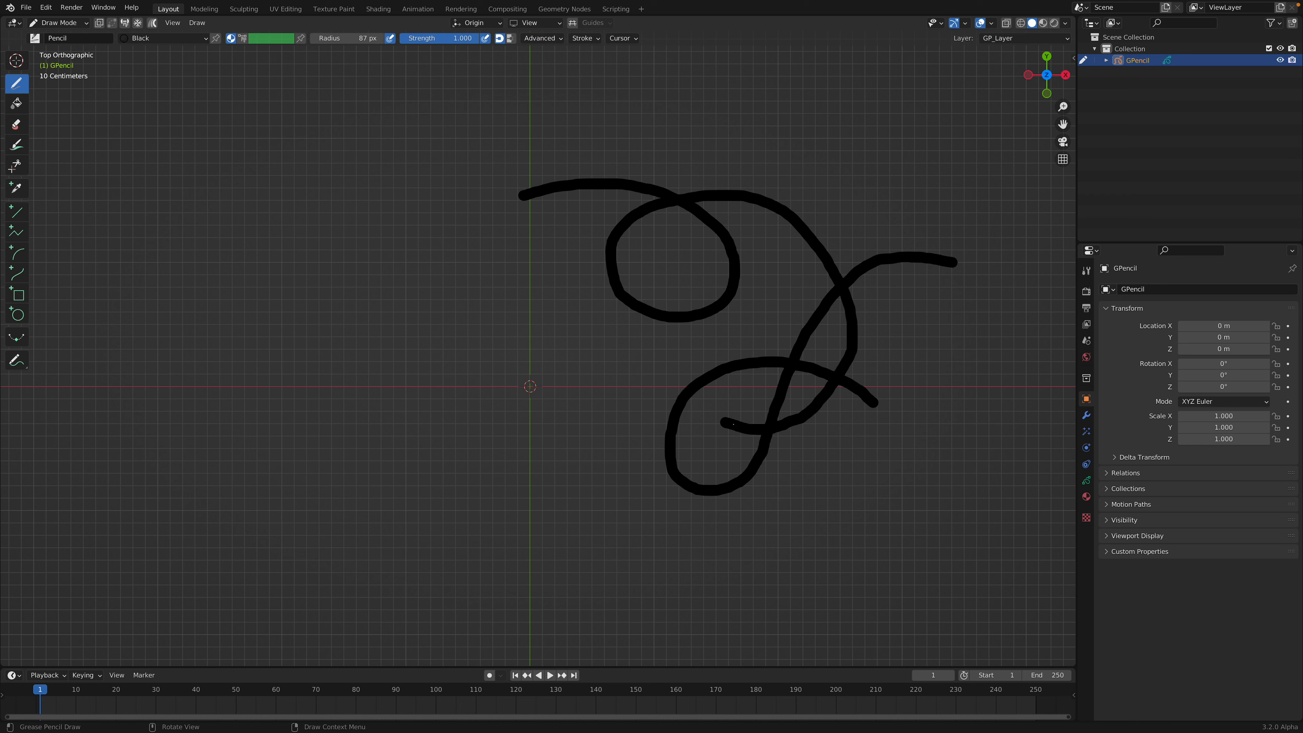
pyautogui.moveTo(709, 417)
pyautogui.mouseDown()
pyautogui.moveTo(657, 404)
pyautogui.moveTo(508, 443)
pyautogui.mouseUp()
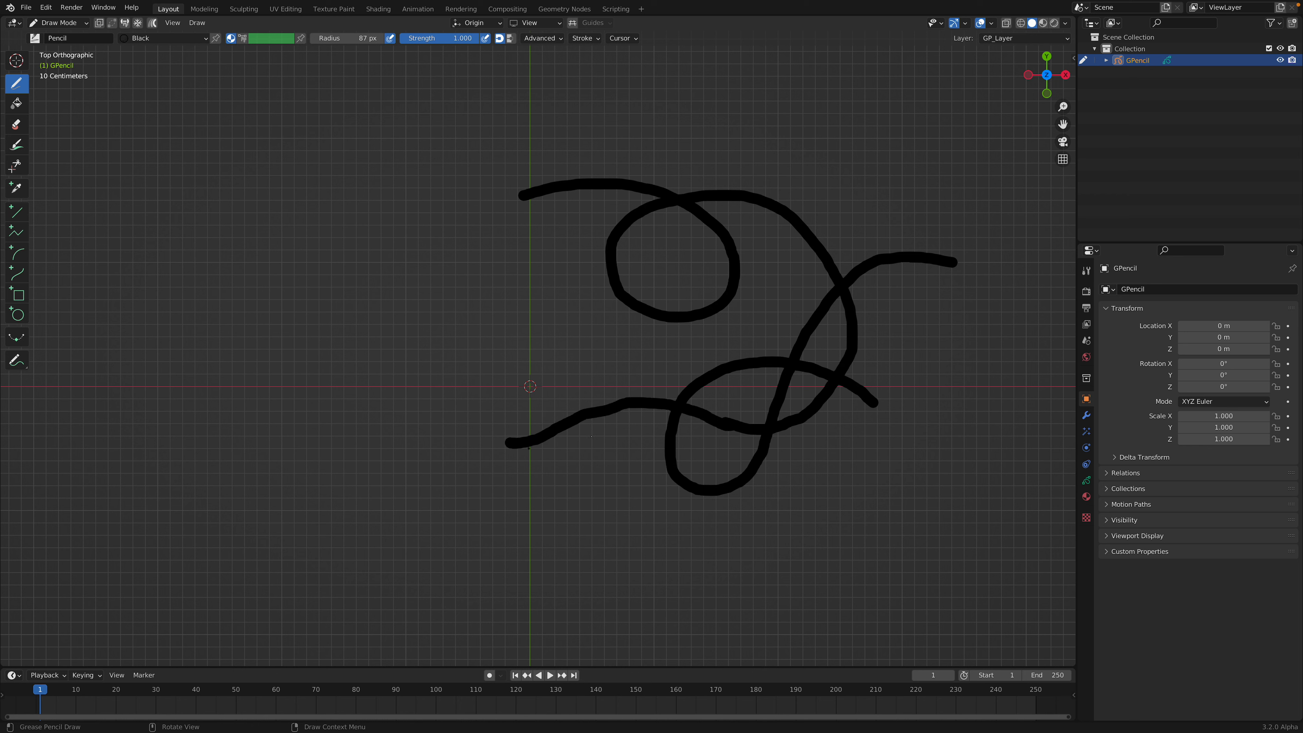
pyautogui.moveTo(593, 364)
pyautogui.mouseDown()
pyautogui.moveTo(548, 535)
pyautogui.moveTo(505, 517)
pyautogui.mouseUp()
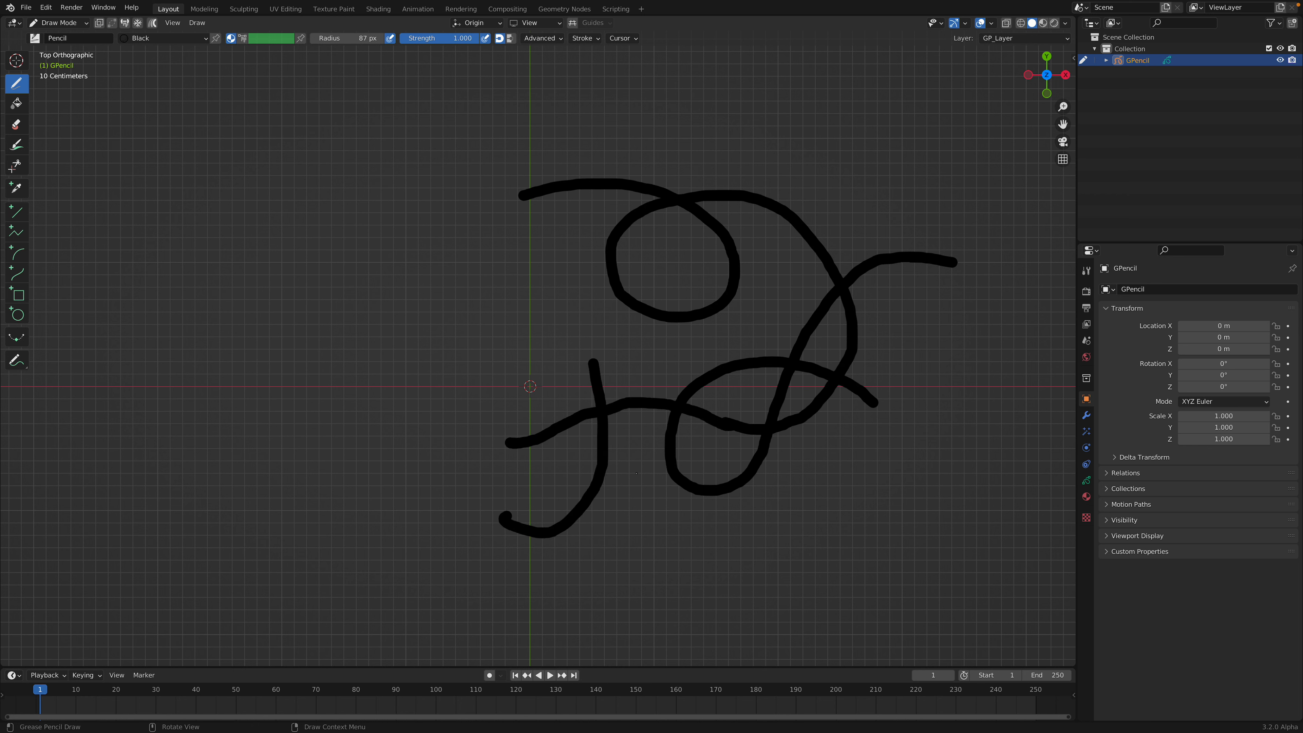
# - Add a Mirror modifier on the X axis to the Grease Pencil drawing
pyautogui.click(1087, 415)
pyautogui.click(1154, 290)
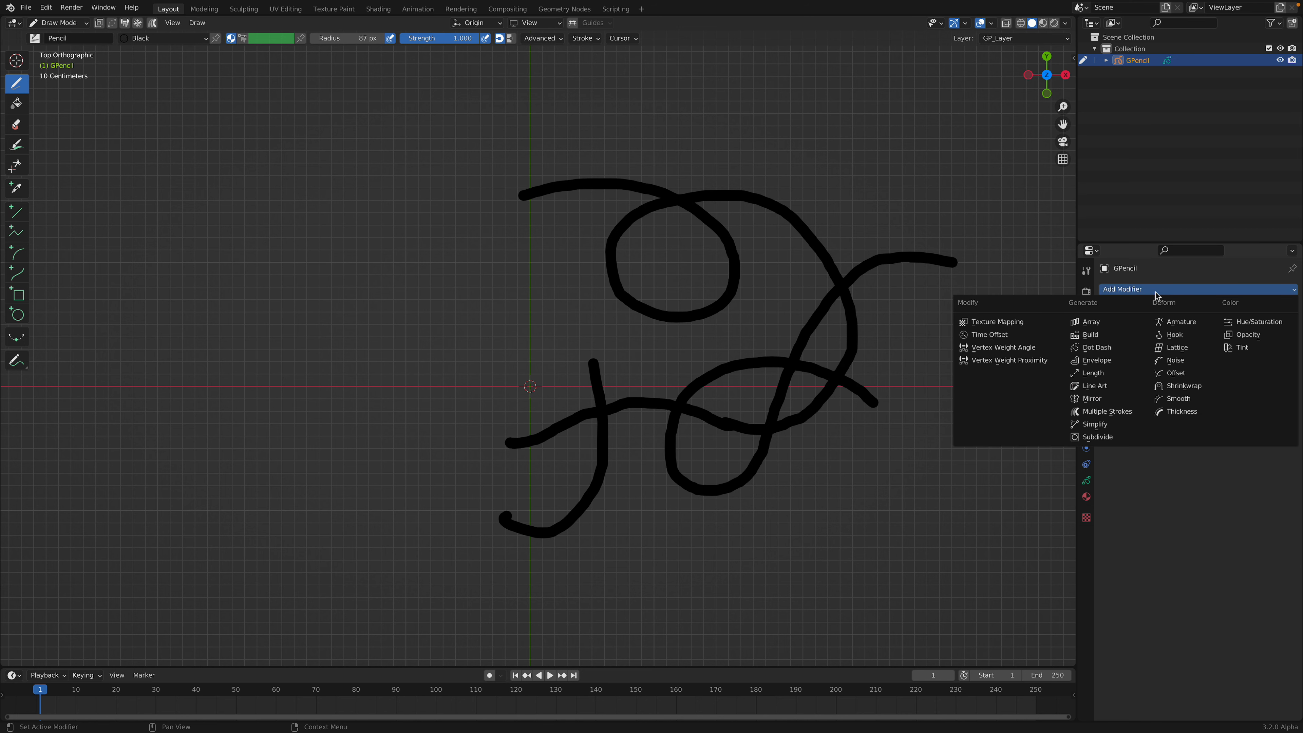
pyautogui.click(1126, 400)
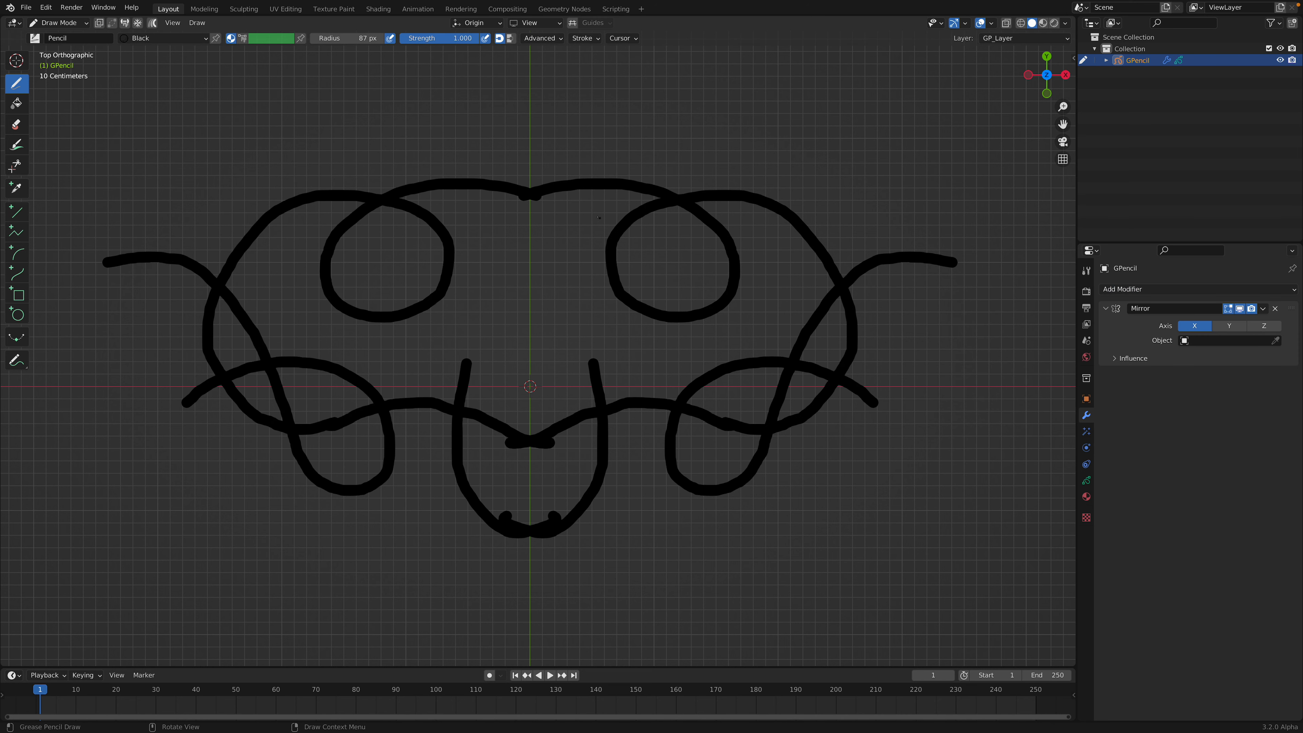
# - Draw the inner eye circle, side fins, lower jaw curve, nose tip and ear on the positive X half of the face
pyautogui.moveTo(656, 208)
pyautogui.mouseDown()
pyautogui.moveTo(677, 284)
pyautogui.moveTo(702, 219)
pyautogui.moveTo(660, 210)
pyautogui.mouseUp()
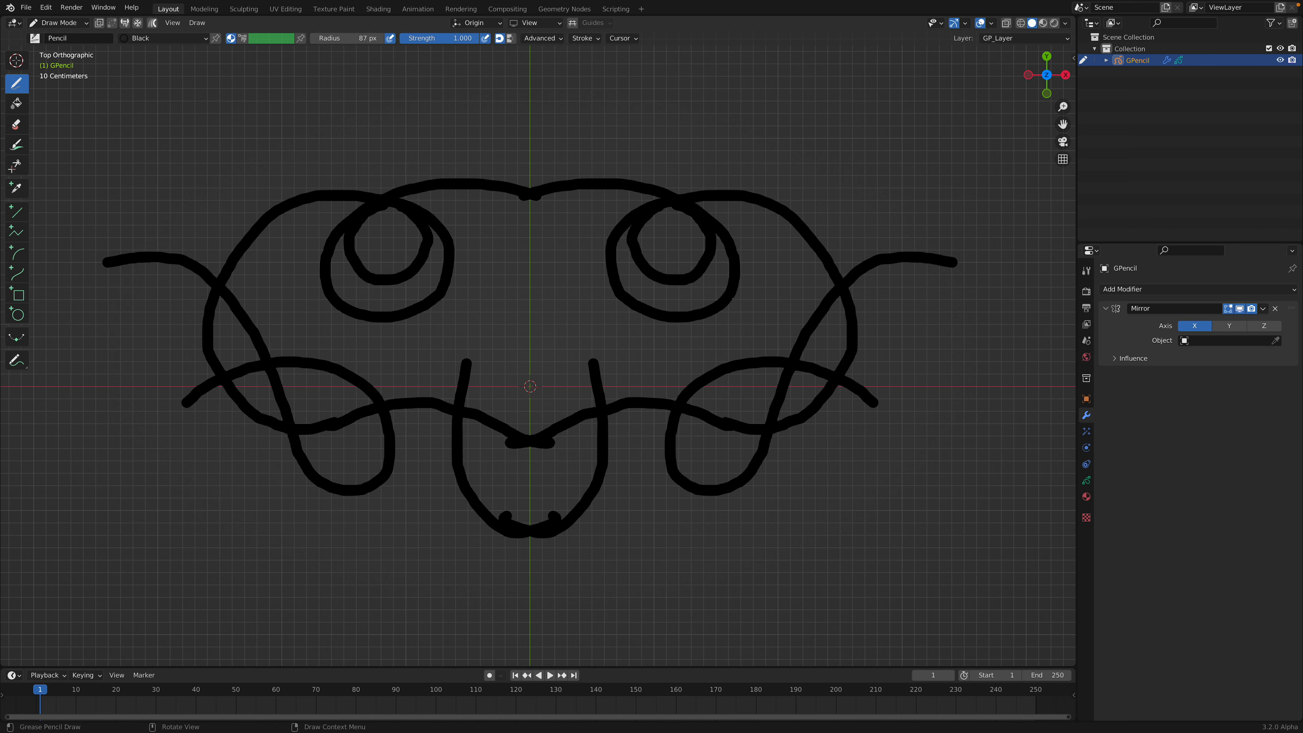
pyautogui.scroll(-2, 734, 302)
pyautogui.moveTo(734, 328)
pyautogui.mouseDown()
pyautogui.moveTo(767, 342)
pyautogui.moveTo(846, 429)
pyautogui.moveTo(744, 436)
pyautogui.moveTo(702, 413)
pyautogui.mouseUp()
pyautogui.moveTo(771, 386)
pyautogui.mouseDown()
pyautogui.moveTo(827, 409)
pyautogui.moveTo(867, 394)
pyautogui.mouseUp()
pyautogui.moveTo(788, 385)
pyautogui.mouseDown()
pyautogui.moveTo(715, 483)
pyautogui.moveTo(590, 485)
pyautogui.moveTo(566, 460)
pyautogui.mouseUp()
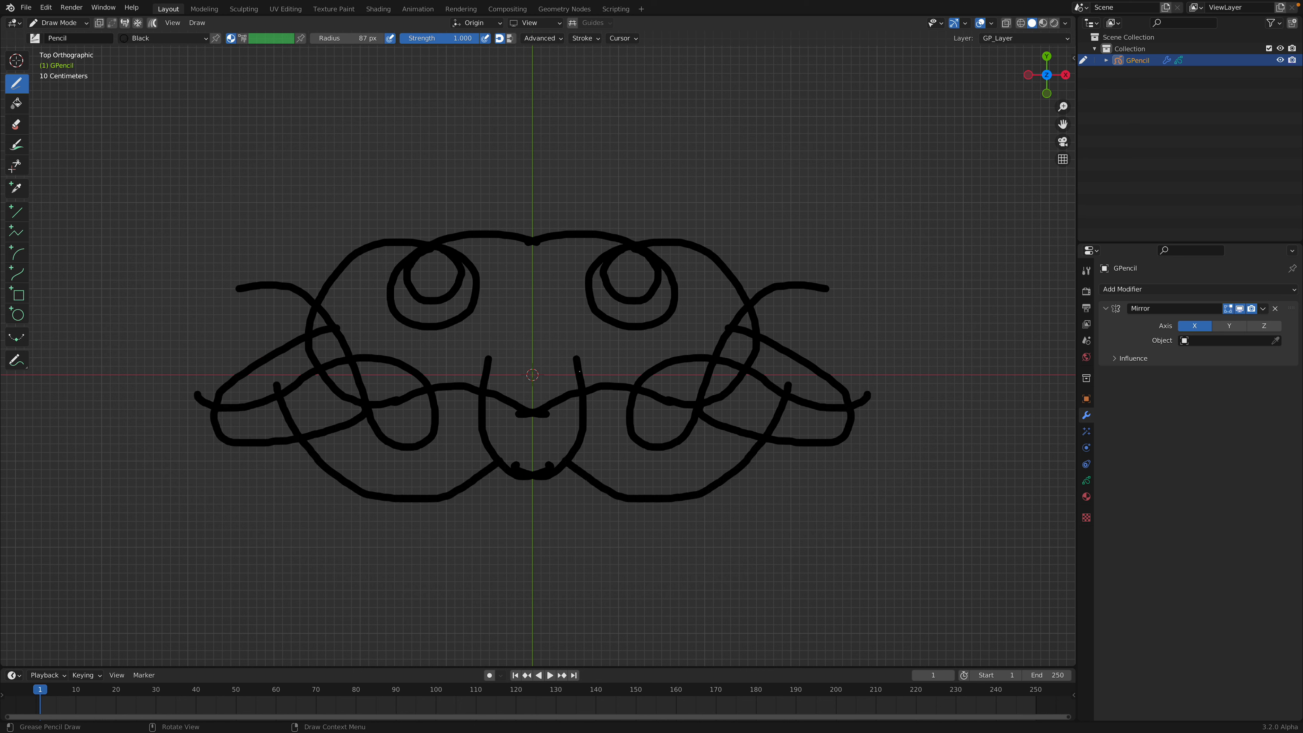
pyautogui.moveTo(571, 357)
pyautogui.mouseDown()
pyautogui.moveTo(539, 320)
pyautogui.moveTo(505, 333)
pyautogui.mouseUp()
pyautogui.moveTo(666, 239)
pyautogui.mouseDown()
pyautogui.moveTo(749, 172)
pyautogui.moveTo(798, 251)
pyautogui.moveTo(753, 314)
pyautogui.mouseUp()
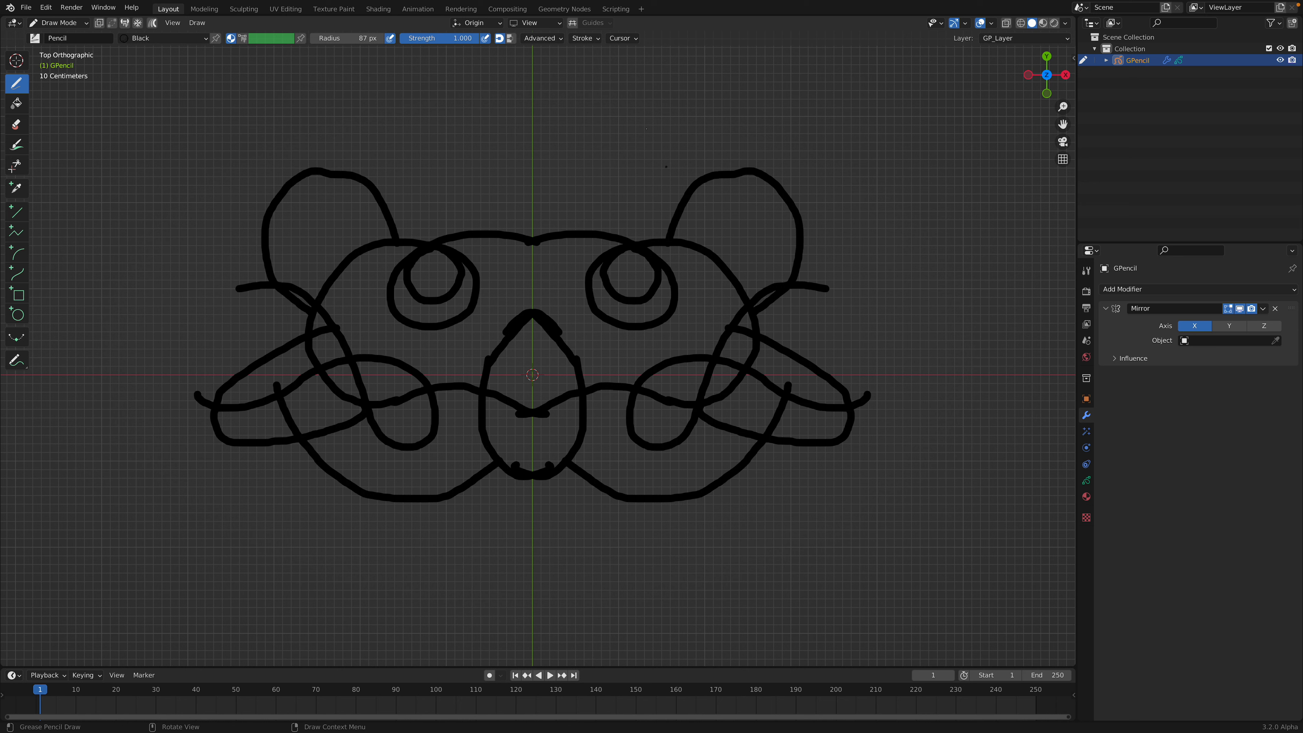
# - Set the stroke placement to Stroke, leaving the drawing plane on View
pyautogui.click(584, 38)
pyautogui.click(541, 23)
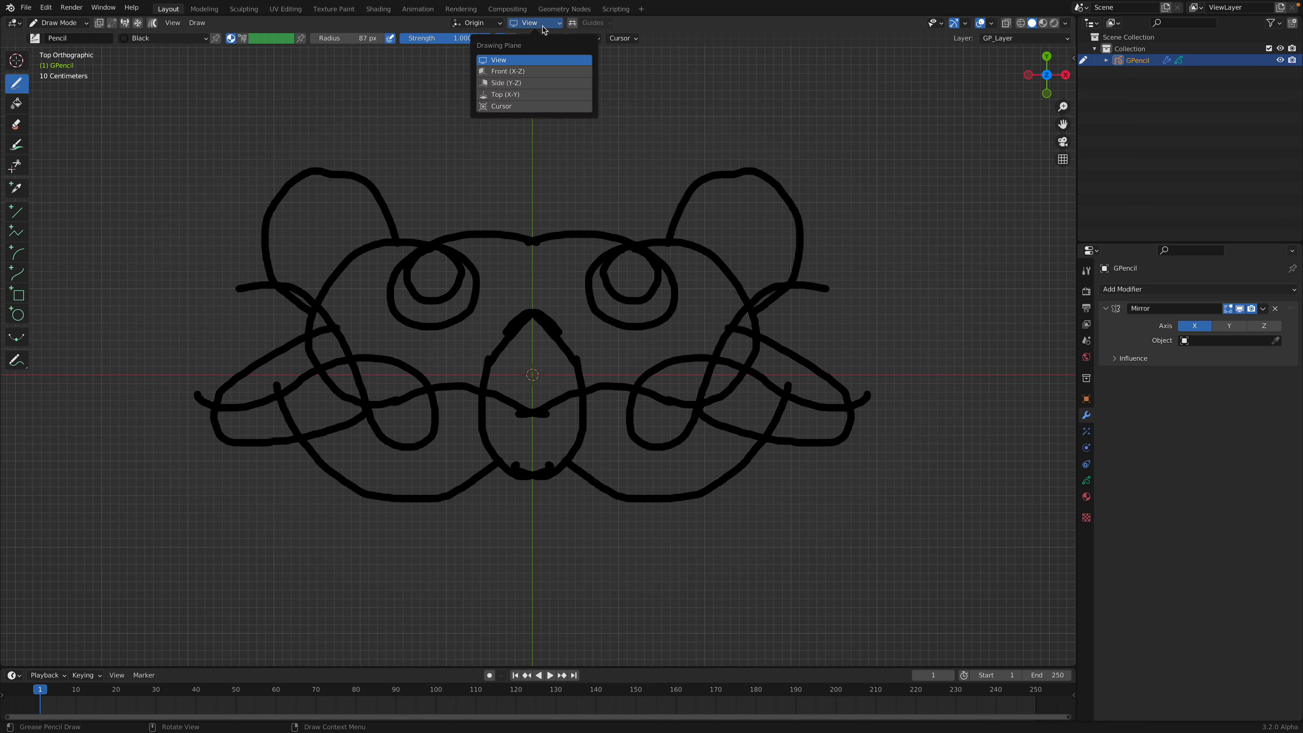
pyautogui.moveTo(496, 28)
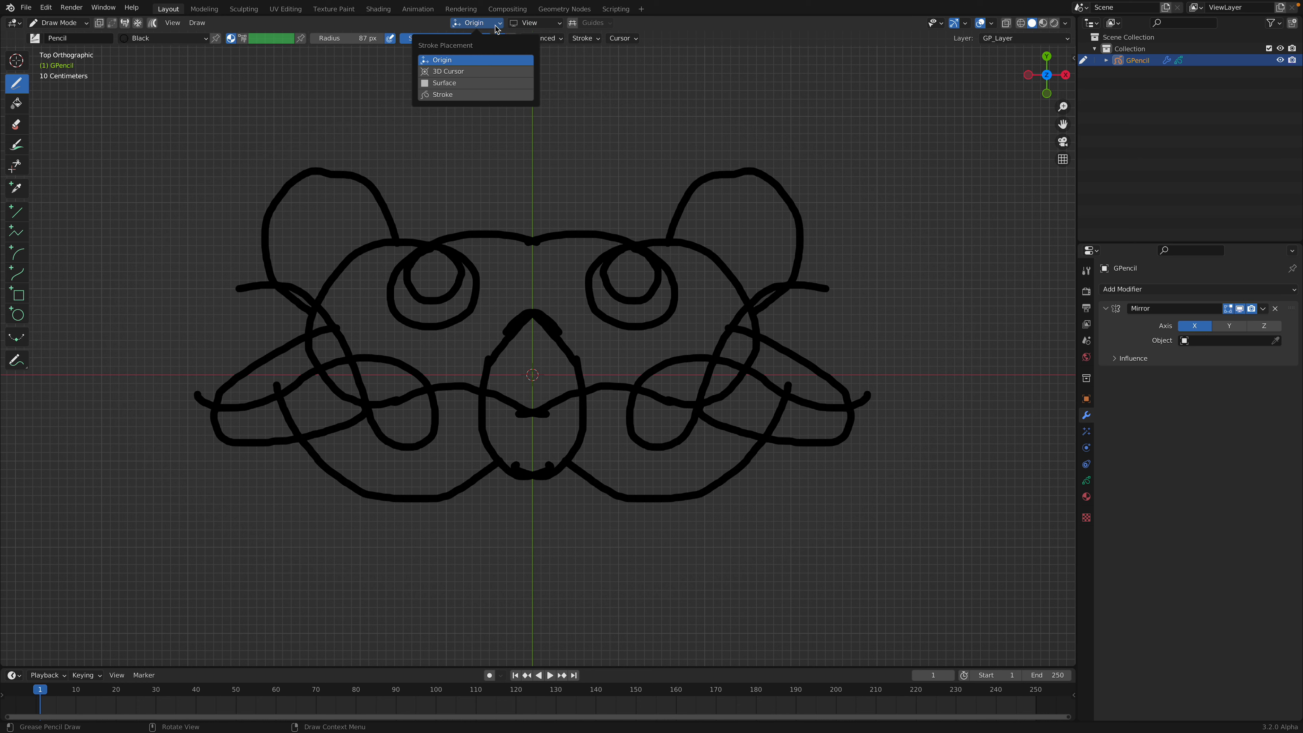
pyautogui.click(460, 94)
# - Draw additional ear loops in perspective, attached to the existing head strokes, and link the inner ears across the forehead
pyautogui.moveTo(565, 309)
pyautogui.mouseDown(button='middle')
pyautogui.moveTo(836, 372)
pyautogui.moveTo(690, 286)
pyautogui.mouseUp(button='middle')
pyautogui.moveTo(690, 273)
pyautogui.mouseDown()
pyautogui.moveTo(713, 238)
pyautogui.moveTo(772, 274)
pyautogui.moveTo(765, 302)
pyautogui.mouseUp()
pyautogui.moveTo(765, 302)
pyautogui.mouseDown(button='middle')
pyautogui.moveTo(817, 310)
pyautogui.moveTo(588, 255)
pyautogui.mouseUp(button='middle')
pyautogui.moveTo(625, 234)
pyautogui.mouseDown()
pyautogui.moveTo(567, 209)
pyautogui.moveTo(555, 272)
pyautogui.mouseUp()
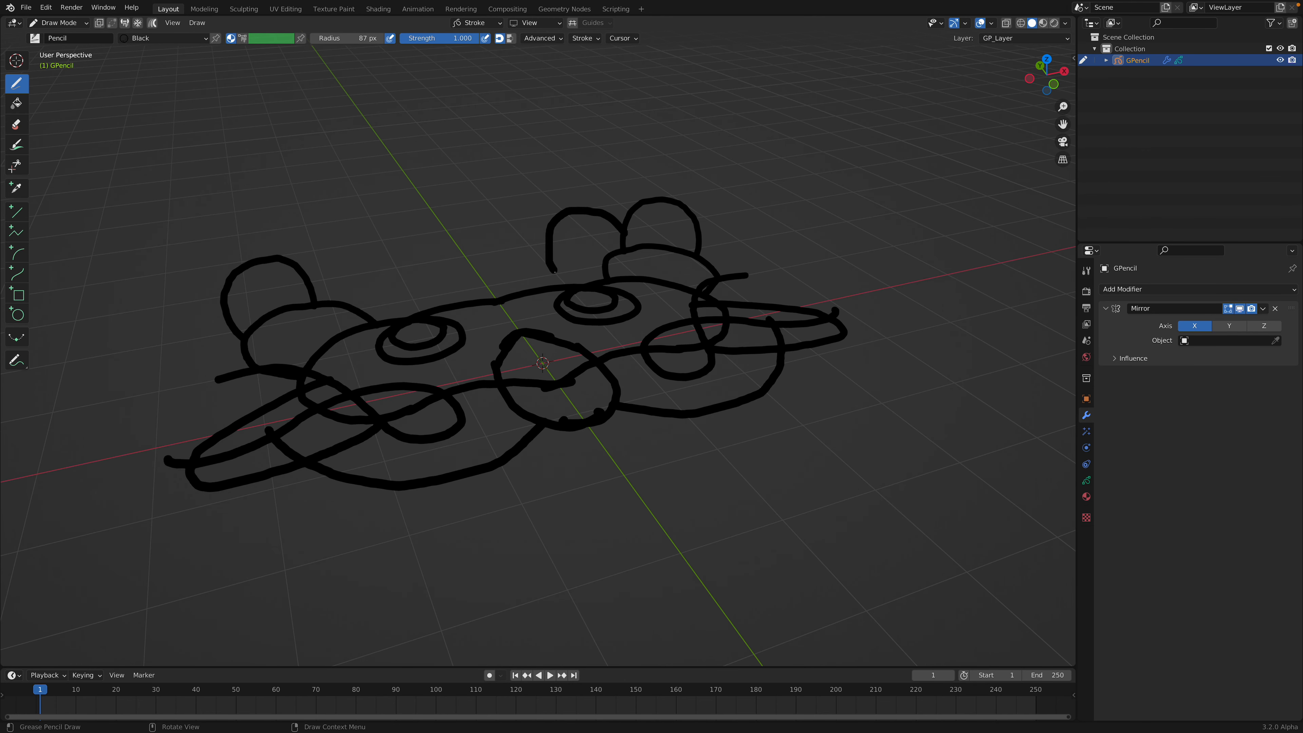
pyautogui.moveTo(559, 287)
pyautogui.mouseDown(button='middle')
pyautogui.moveTo(592, 324)
pyautogui.moveTo(614, 222)
pyautogui.mouseUp(button='middle')
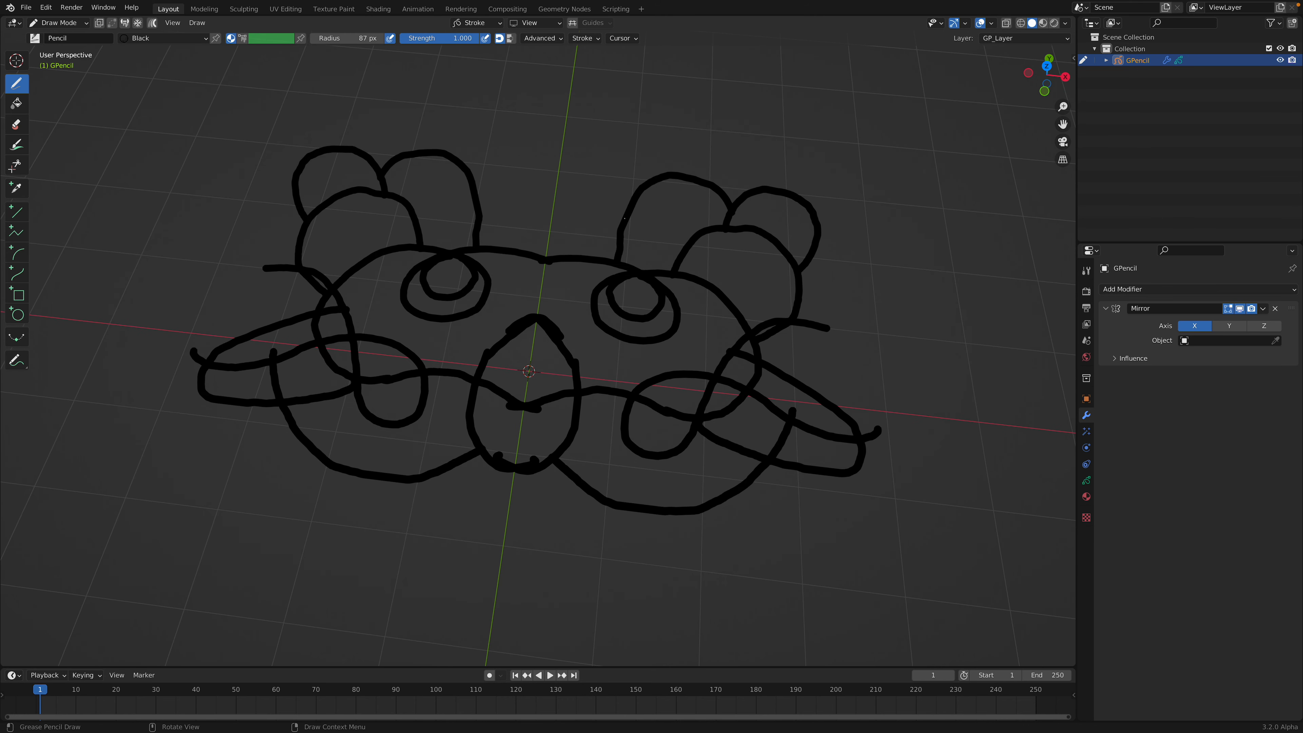
pyautogui.moveTo(624, 219)
pyautogui.mouseDown()
pyautogui.moveTo(590, 191)
pyautogui.moveTo(547, 183)
pyautogui.moveTo(479, 197)
pyautogui.mouseUp()
# - Draw outer ear and cheek strokes from several angles, plus chin and small rounded lobes beneath the jaw from the top
pyautogui.moveTo(574, 208); pyautogui.dragTo(620, 208, button='middle')
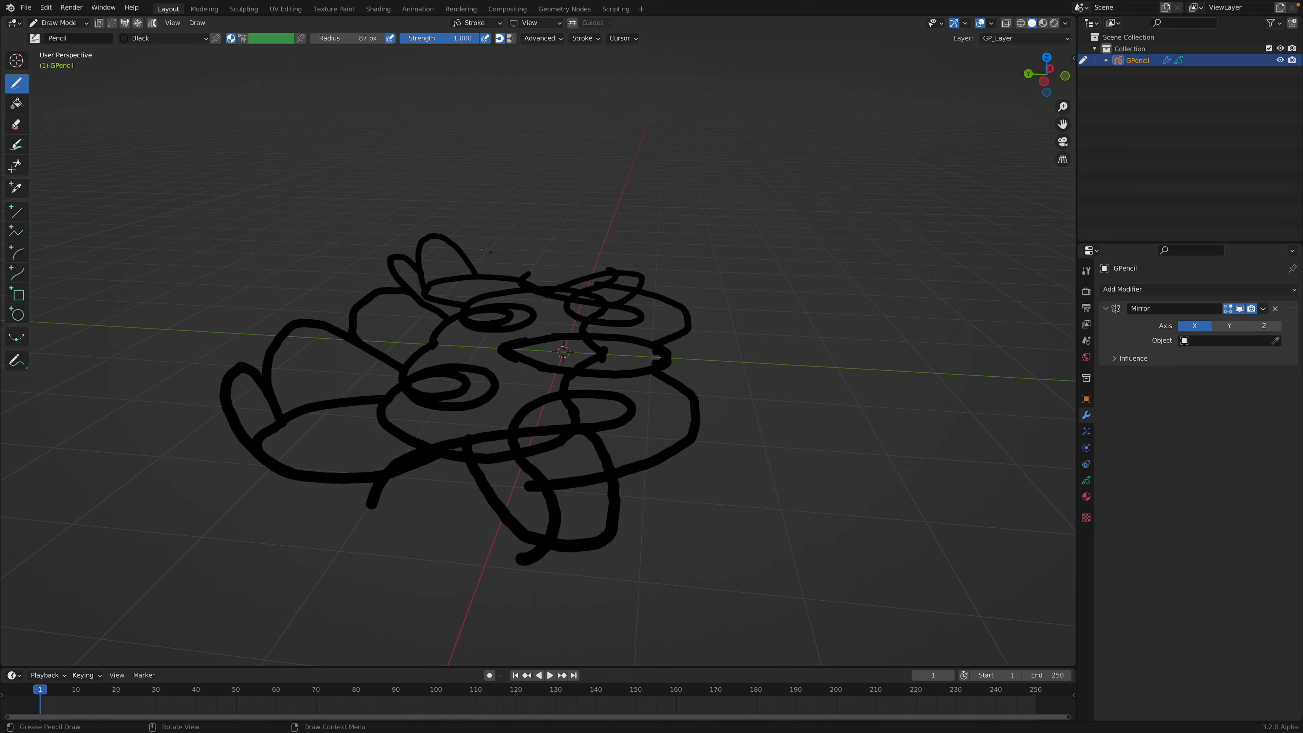
pyautogui.moveTo(457, 245)
pyautogui.mouseDown()
pyautogui.moveTo(489, 237)
pyautogui.moveTo(527, 268)
pyautogui.mouseUp()
pyautogui.moveTo(532, 279); pyautogui.dragTo(567, 279, button='middle')
pyautogui.moveTo(685, 240)
pyautogui.mouseDown()
pyautogui.moveTo(710, 209)
pyautogui.moveTo(754, 256)
pyautogui.moveTo(698, 280)
pyautogui.mouseUp()
pyautogui.moveTo(698, 280); pyautogui.dragTo(716, 280, button='middle')
pyautogui.press('KP_7')
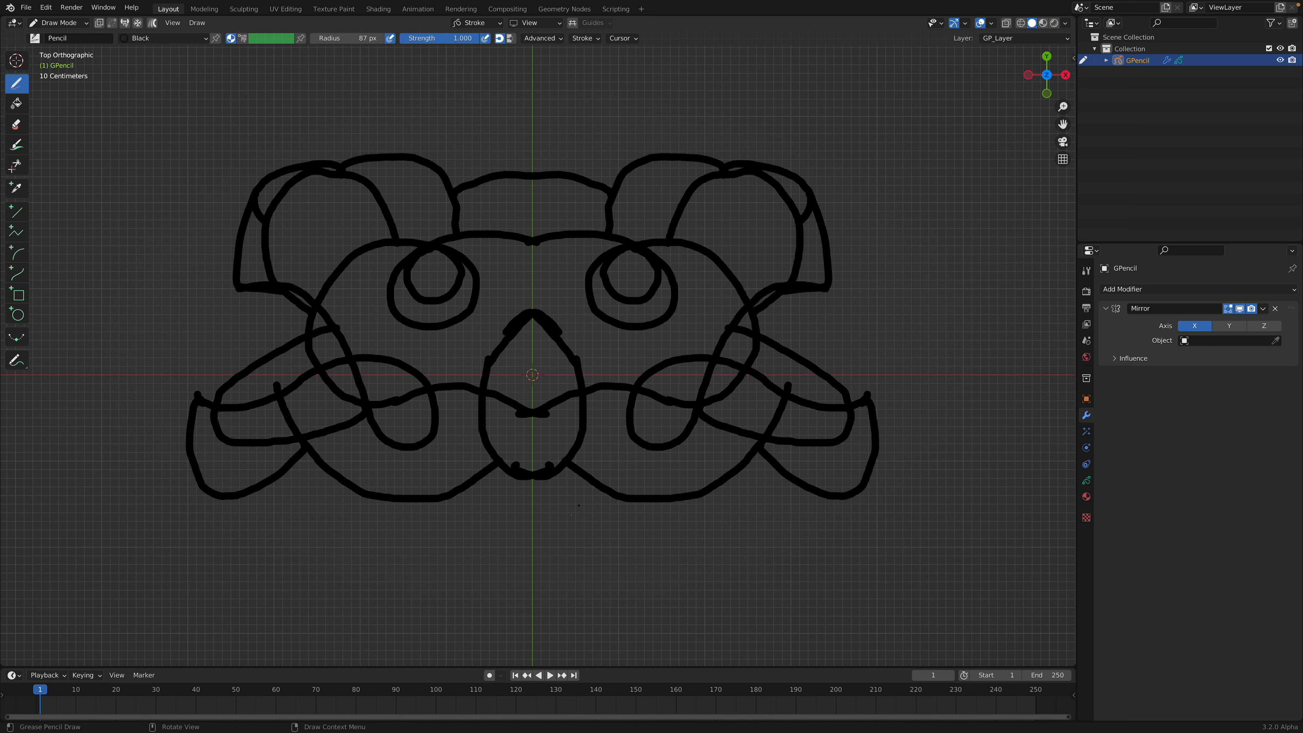
pyautogui.moveTo(609, 490)
pyautogui.mouseDown()
pyautogui.moveTo(596, 511)
pyautogui.moveTo(532, 526)
pyautogui.moveTo(687, 500)
pyautogui.mouseUp()
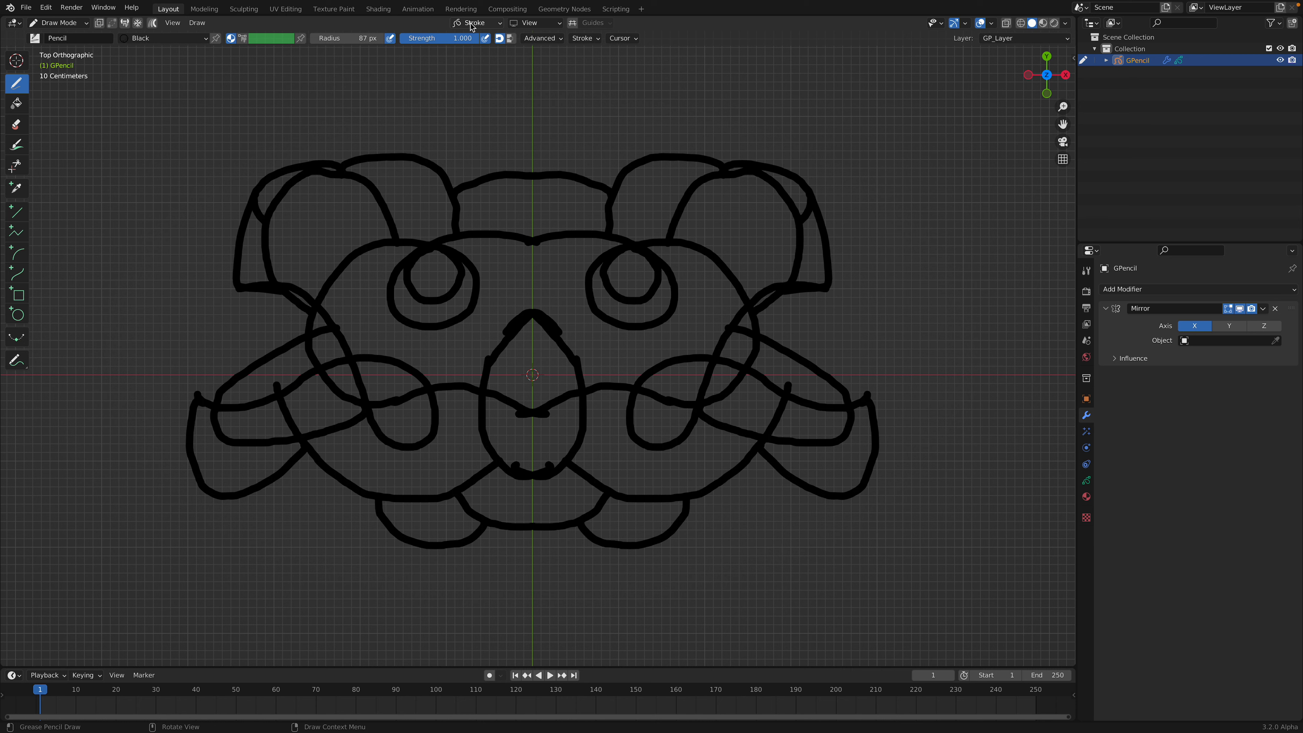
# - Set the stroke placement back to Origin and draw the lower body curve and a large rounded foot
pyautogui.click(477, 23)
pyautogui.click(464, 52)
pyautogui.moveTo(727, 481)
pyautogui.mouseDown()
pyautogui.moveTo(703, 583)
pyautogui.moveTo(573, 562)
pyautogui.moveTo(532, 531)
pyautogui.mouseUp()
pyautogui.moveTo(746, 513)
pyautogui.mouseDown()
pyautogui.moveTo(798, 484)
pyautogui.moveTo(875, 585)
pyautogui.moveTo(731, 614)
pyautogui.moveTo(716, 572)
pyautogui.mouseUp()
pyautogui.moveTo(502, 519)
pyautogui.mouseDown(button='middle')
pyautogui.moveTo(578, 375)
pyautogui.moveTo(569, 436)
pyautogui.moveTo(559, 441)
pyautogui.moveTo(554, 390)
pyautogui.moveTo(545, 453)
pyautogui.moveTo(552, 362)
pyautogui.mouseUp(button='middle')
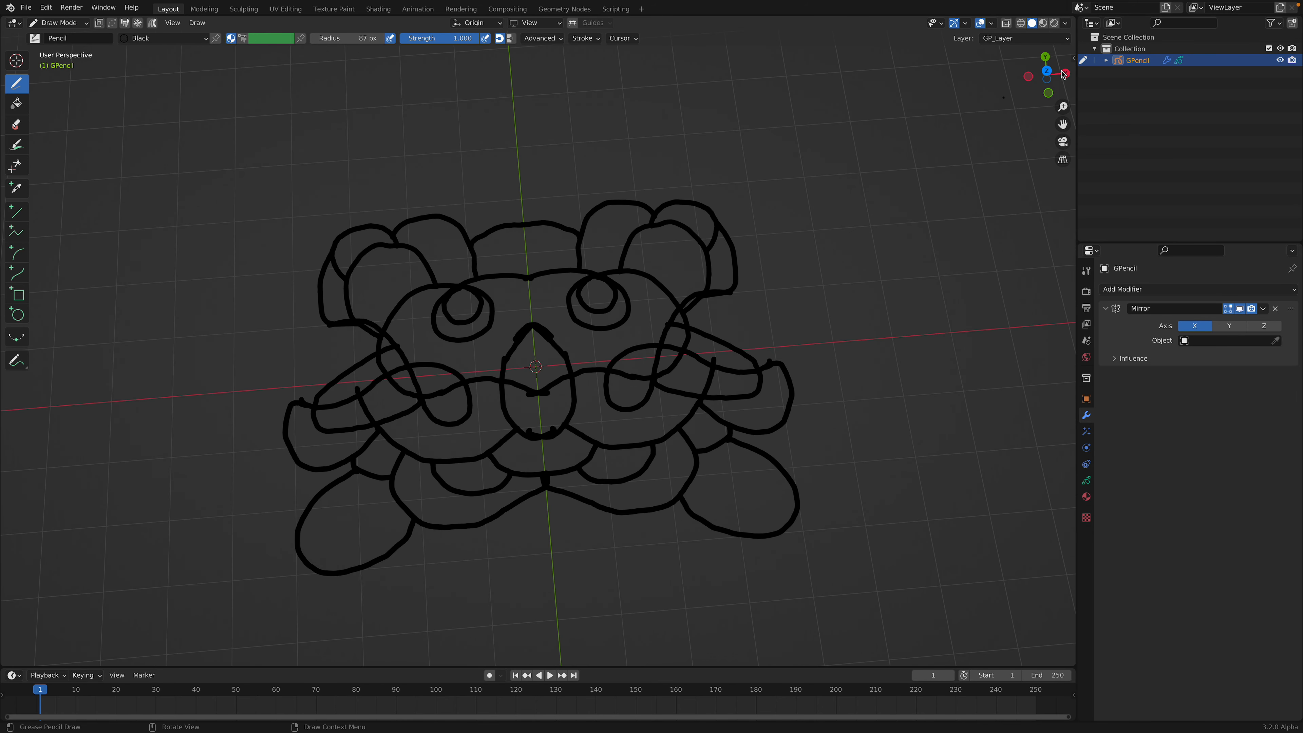
# - Return to Object Mode in the top view and deselect the drawing
pyautogui.click(1046, 71)
pyautogui.click(59, 23)
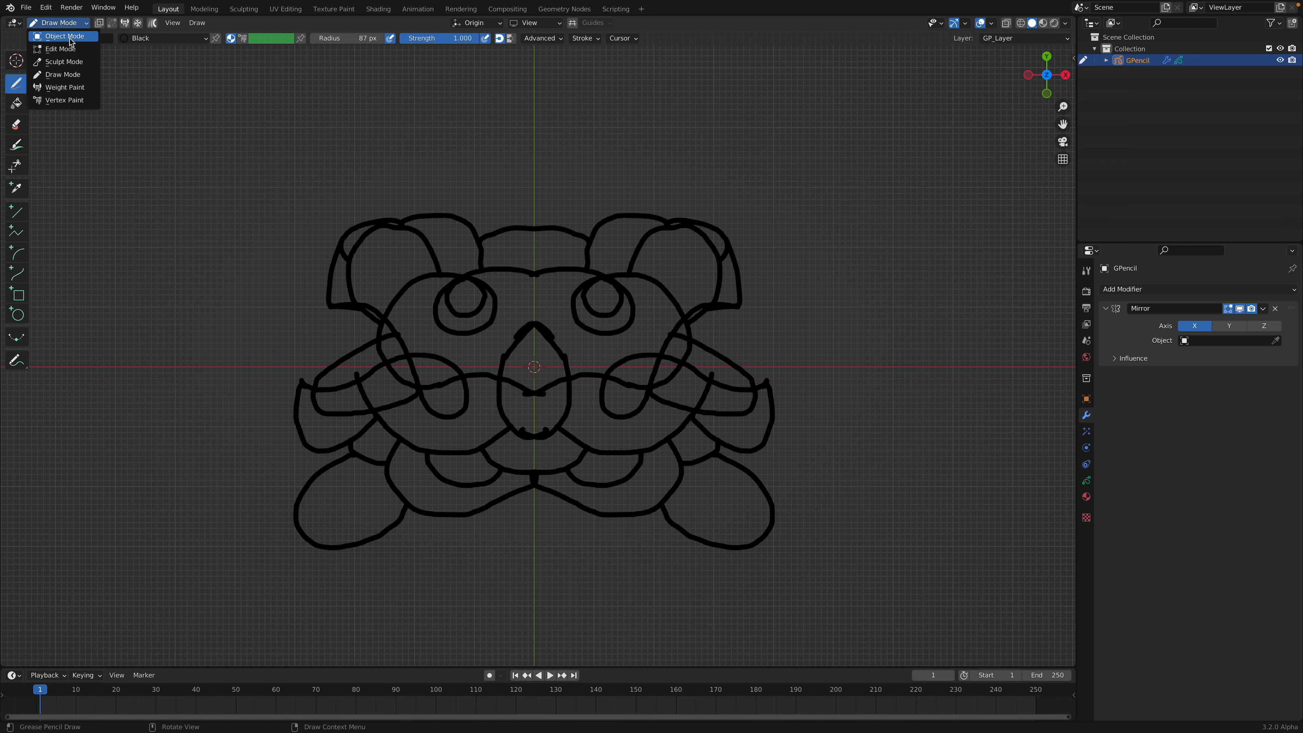
pyautogui.click(57, 34)
pyautogui.click(569, 167)
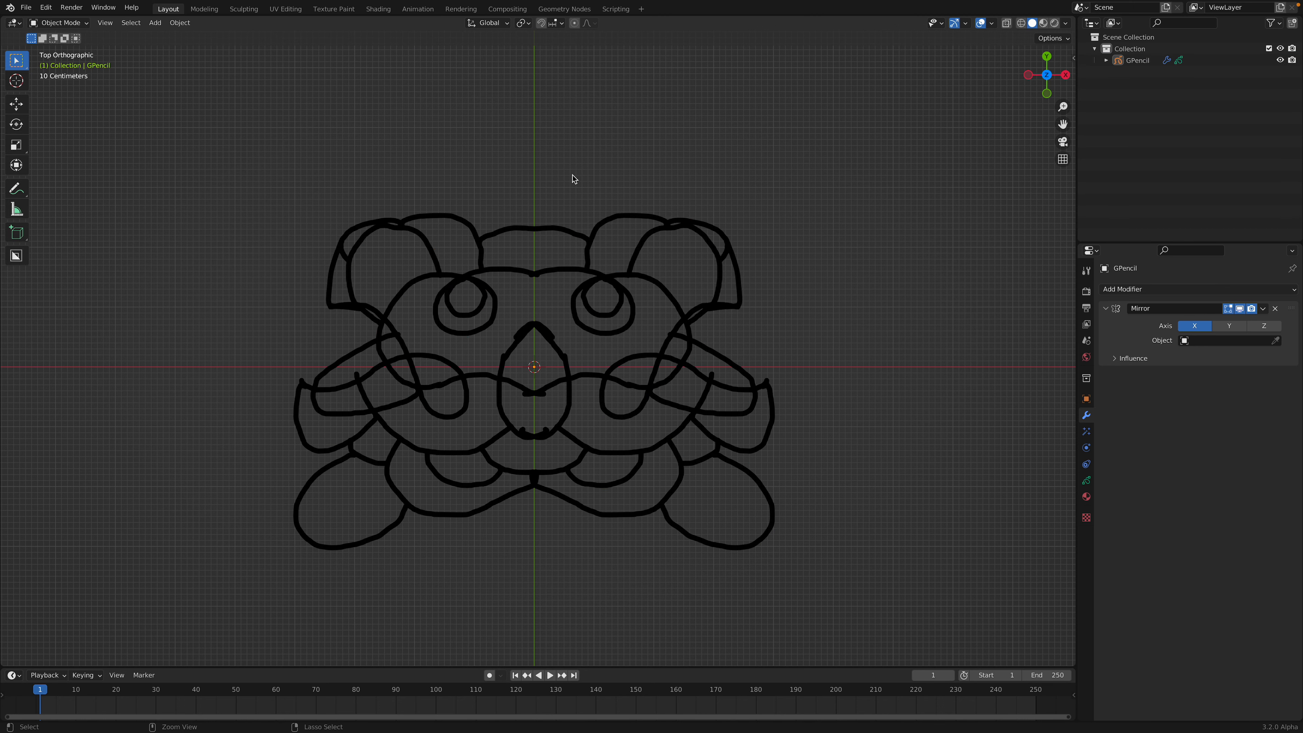
# - Save the file to the Desktop as gp_test_stroke_001.blend and apply the drawing's Mirror modifier
pyautogui.hotkey('ctrl', 's')
pyautogui.click(479, 643)
pyautogui.doubleClick(479, 643)
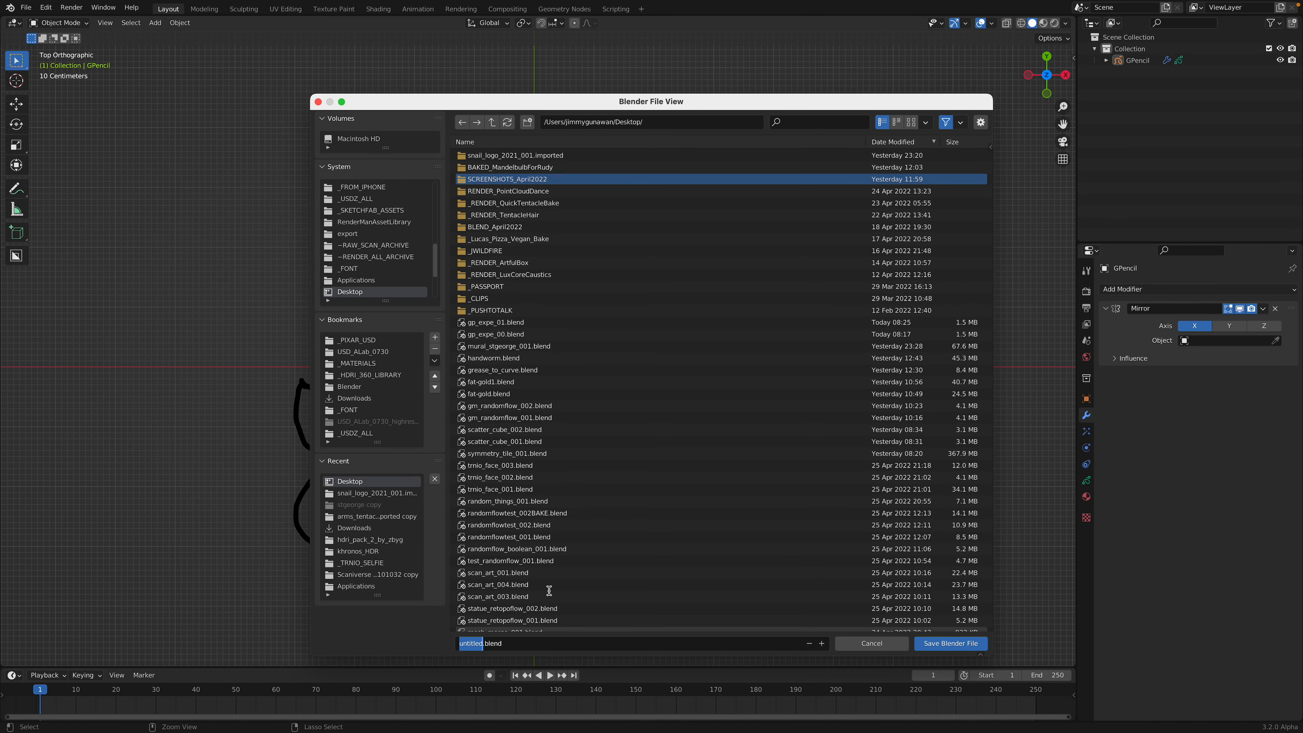
pyautogui.write('gp_test_stroke_001')
pyautogui.press('Return')
pyautogui.click(950, 643)
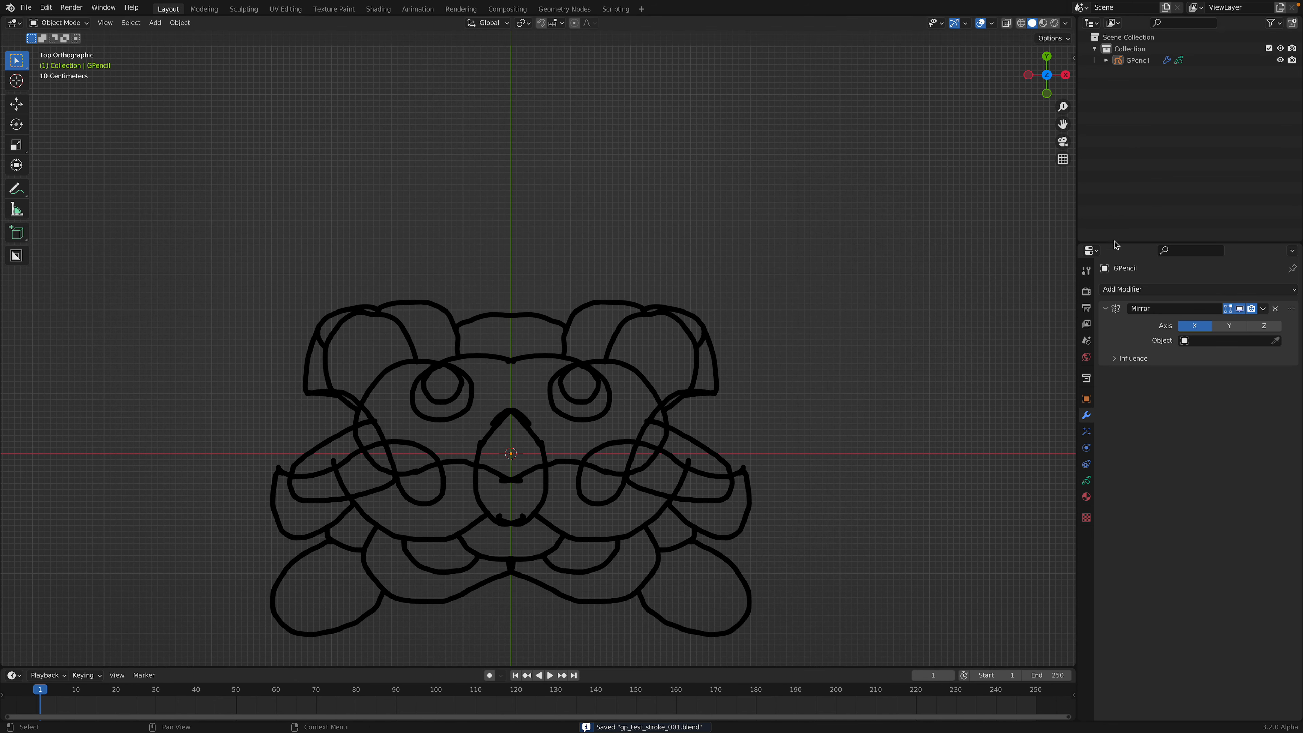
pyautogui.hotkey('ctrl', 'x')
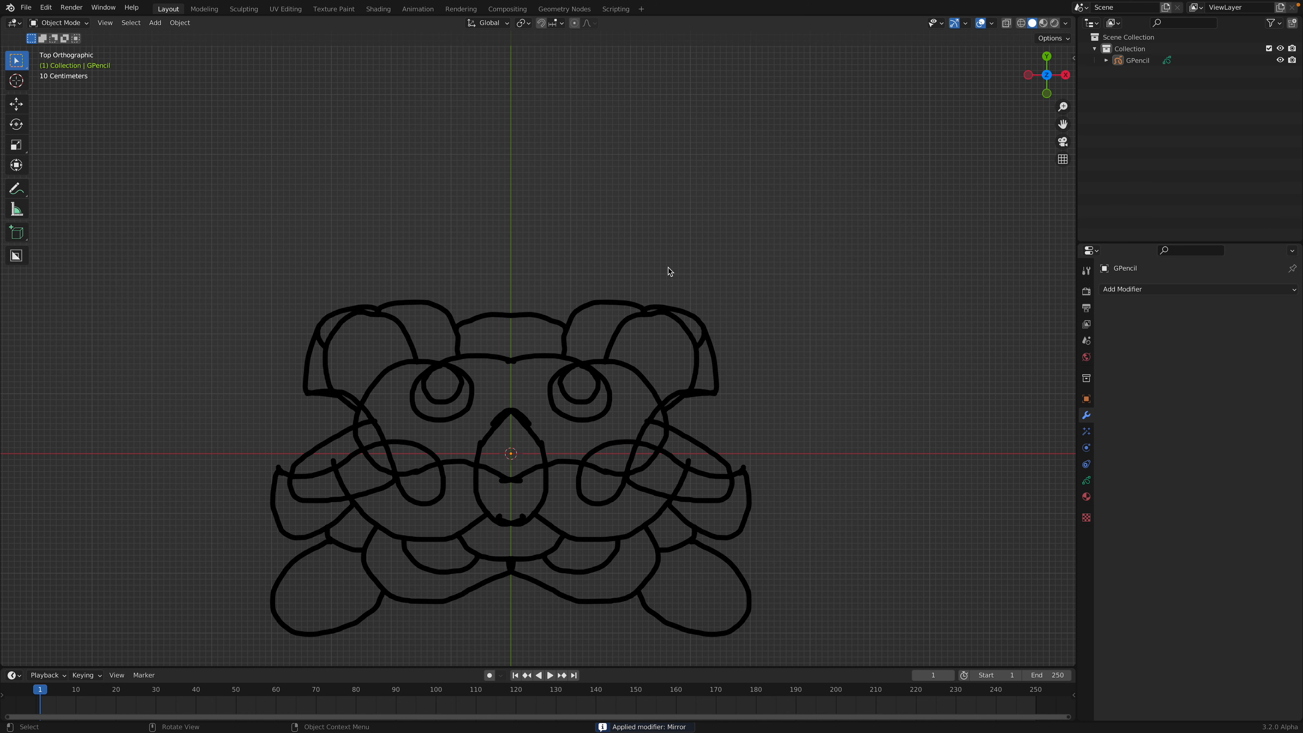
# - Split the 3D viewport horizontally and turn the upper area into a Sverchok Nodes editor
pyautogui.moveTo(1072, 19); pyautogui.dragTo(1070, 271)
pyautogui.click(13, 23)
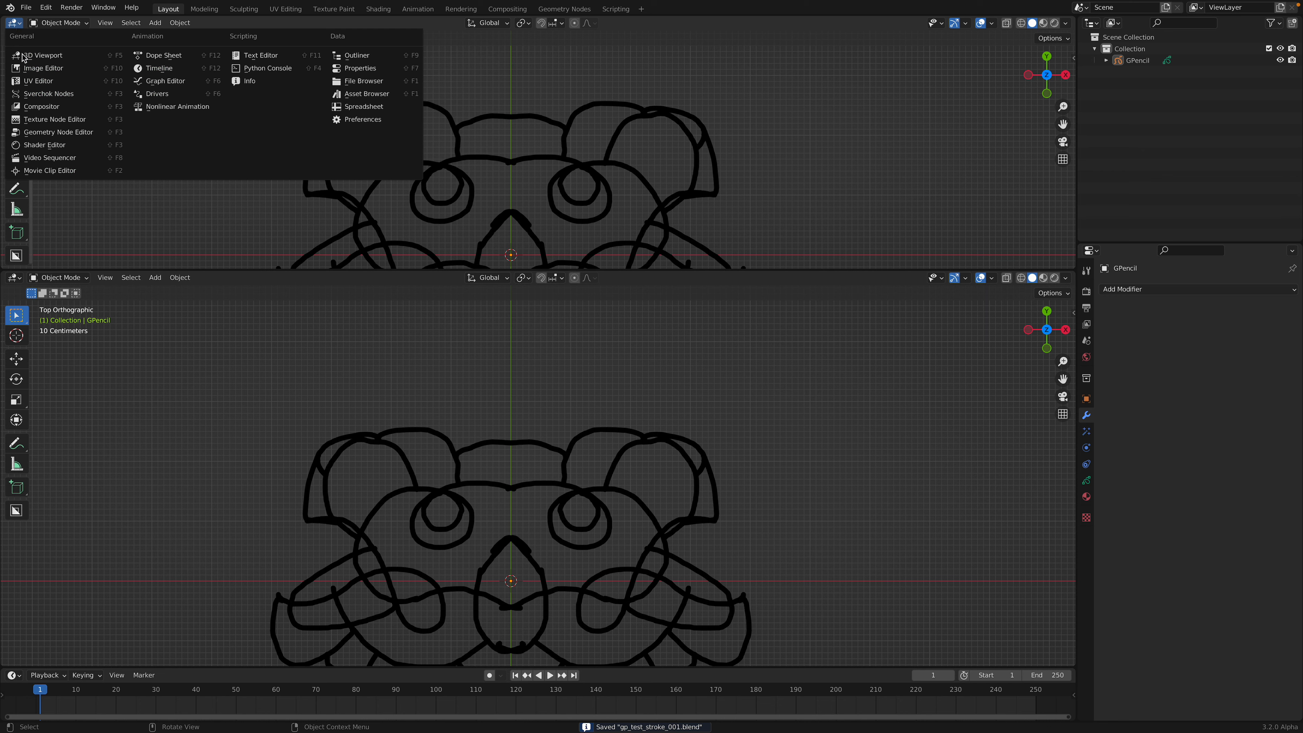
pyautogui.click(49, 94)
# - Select the Grease Pencil object, enter Edit Mode and select all of its strokes
pyautogui.keyDown('shift'); pyautogui.moveTo(591, 463); pyautogui.dragTo(606, 311, button='middle'); pyautogui.keyUp('shift')
pyautogui.click(598, 357)
pyautogui.keyDown('shift'); pyautogui.moveTo(598, 357); pyautogui.dragTo(595, 420, button='middle'); pyautogui.keyUp('shift')
pyautogui.press('Tab')
pyautogui.press('a')
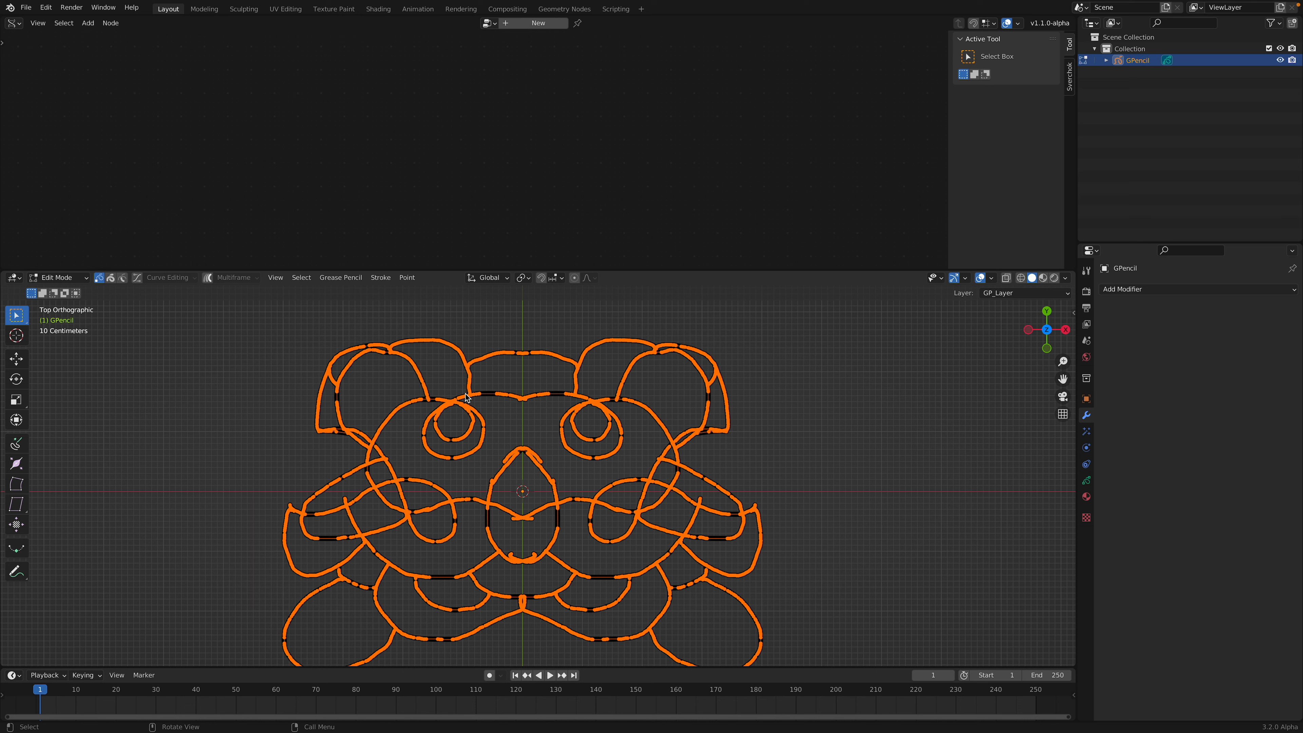
# - Simplify all selected strokes with the Adaptive method, setting the factor to 0.080
pyautogui.click(378, 278)
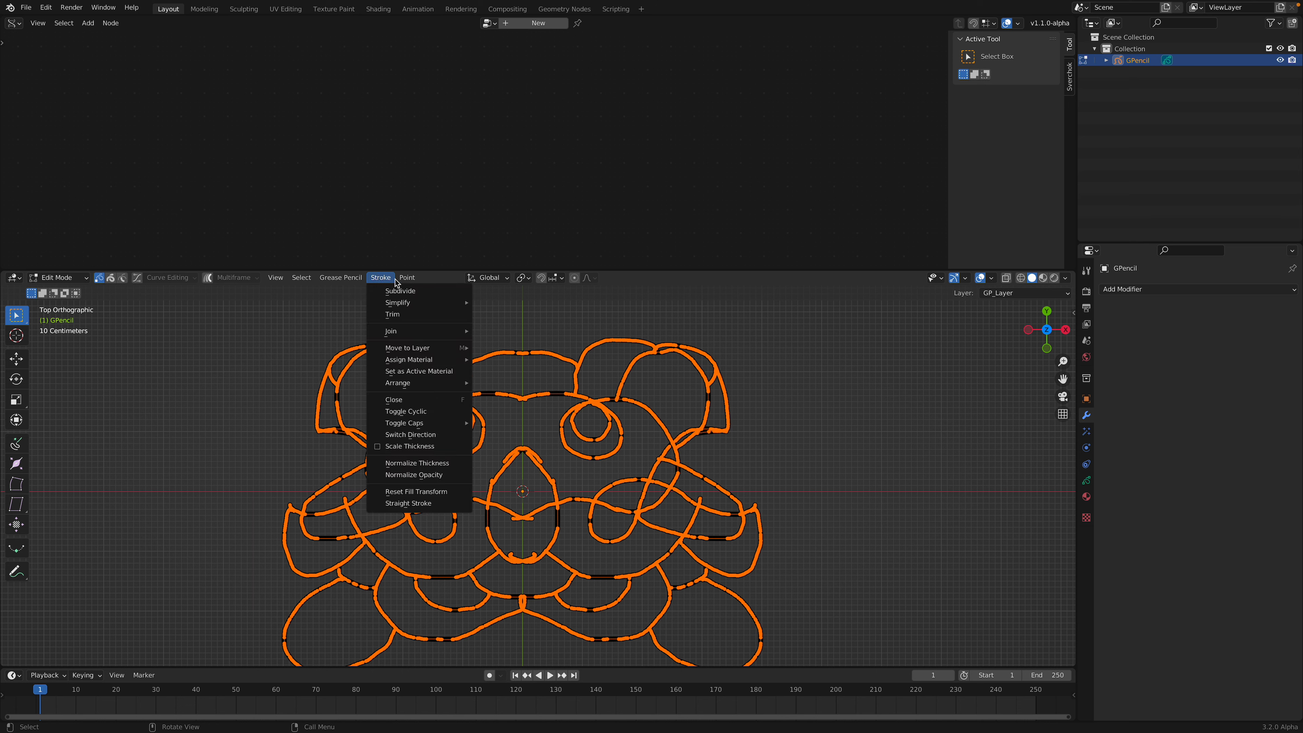
pyautogui.click(381, 277)
pyautogui.moveTo(396, 302)
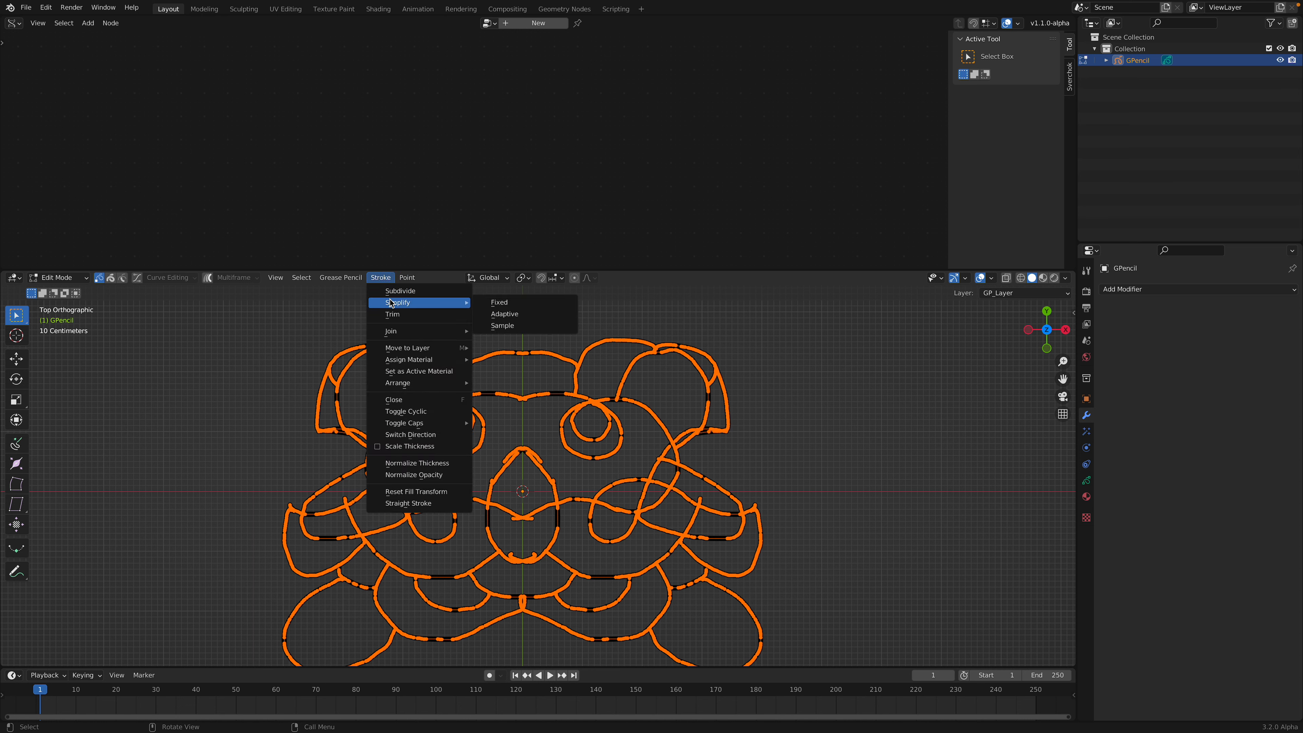
pyautogui.click(514, 318)
pyautogui.click(64, 655)
pyautogui.moveTo(134, 651)
pyautogui.mouseDown()
pyautogui.moveTo(167, 652)
pyautogui.moveTo(155, 651)
pyautogui.mouseUp()
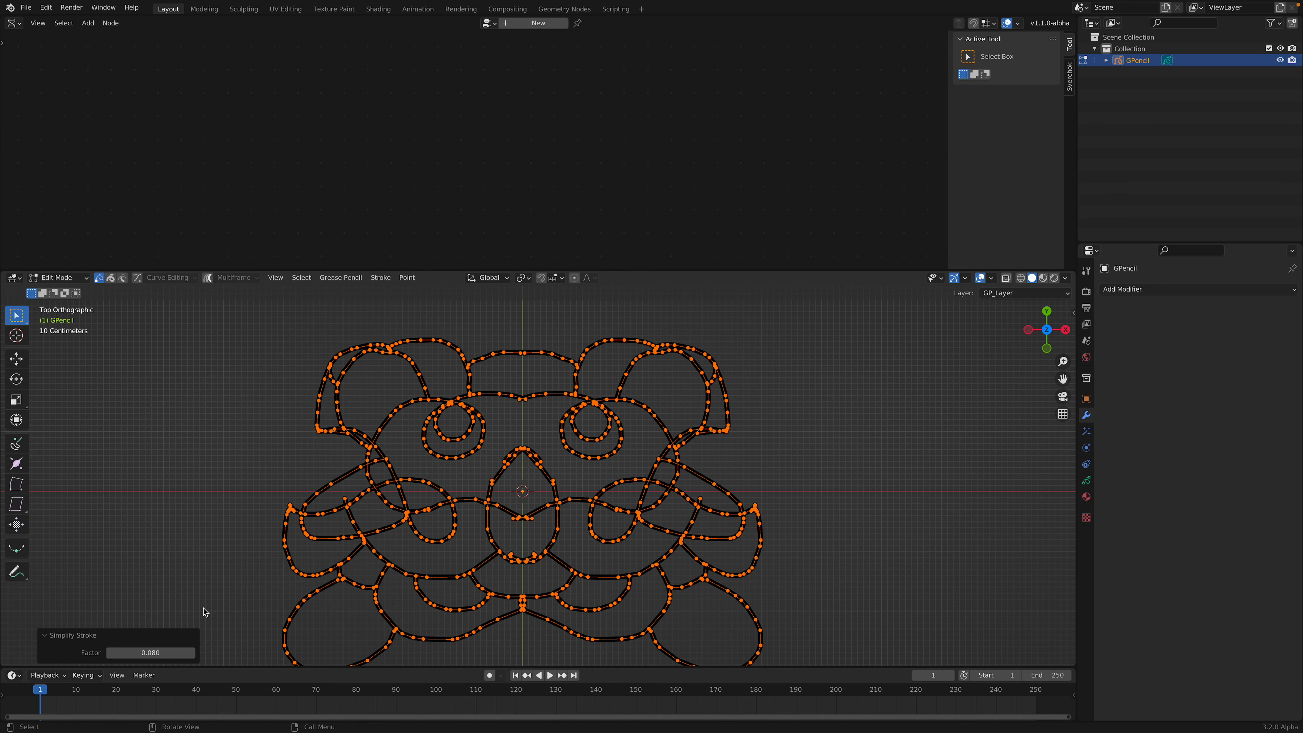
# - Return to Object Mode, deselect the drawing and save the file
pyautogui.click(58, 277)
pyautogui.click(59, 290)
pyautogui.click(232, 358)
pyautogui.hotkey('ctrl', 's')
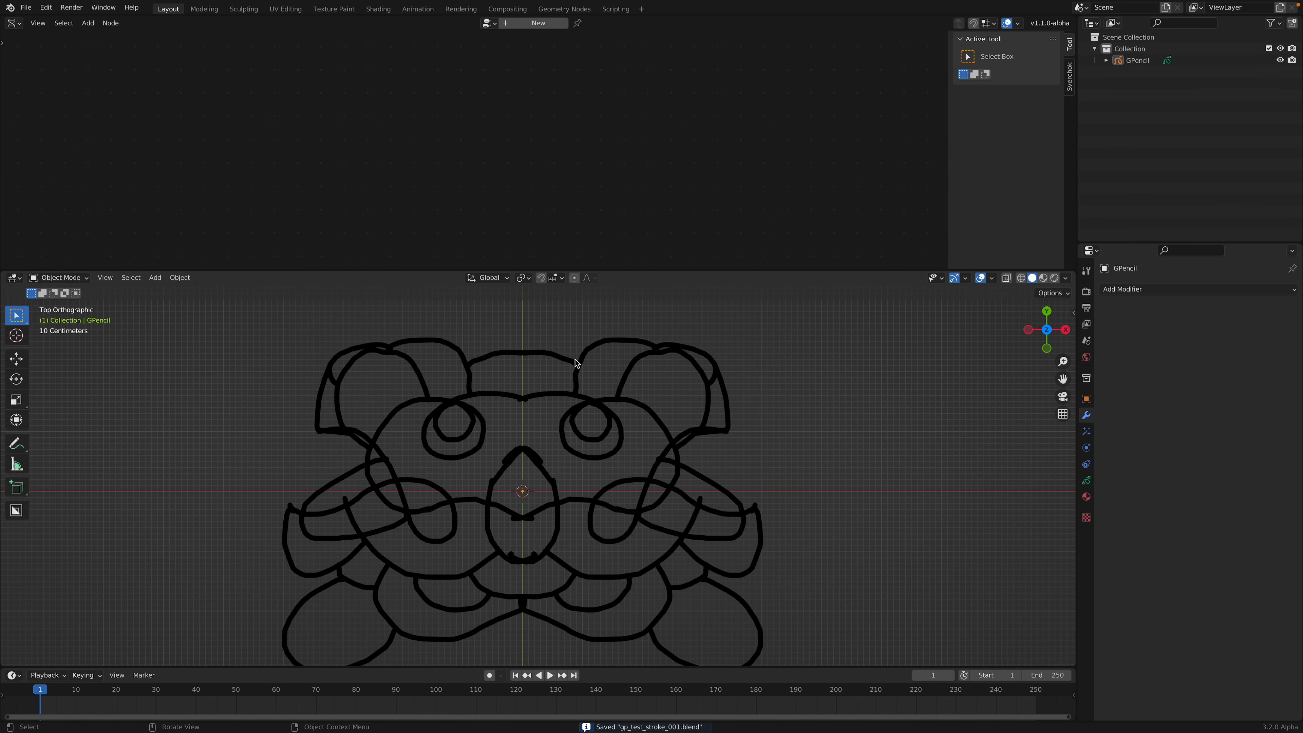
# - Select the drawing, create a new Sverchok node tree and add the gp + grease pencil setup to it
pyautogui.click(574, 363)
pyautogui.click(523, 27)
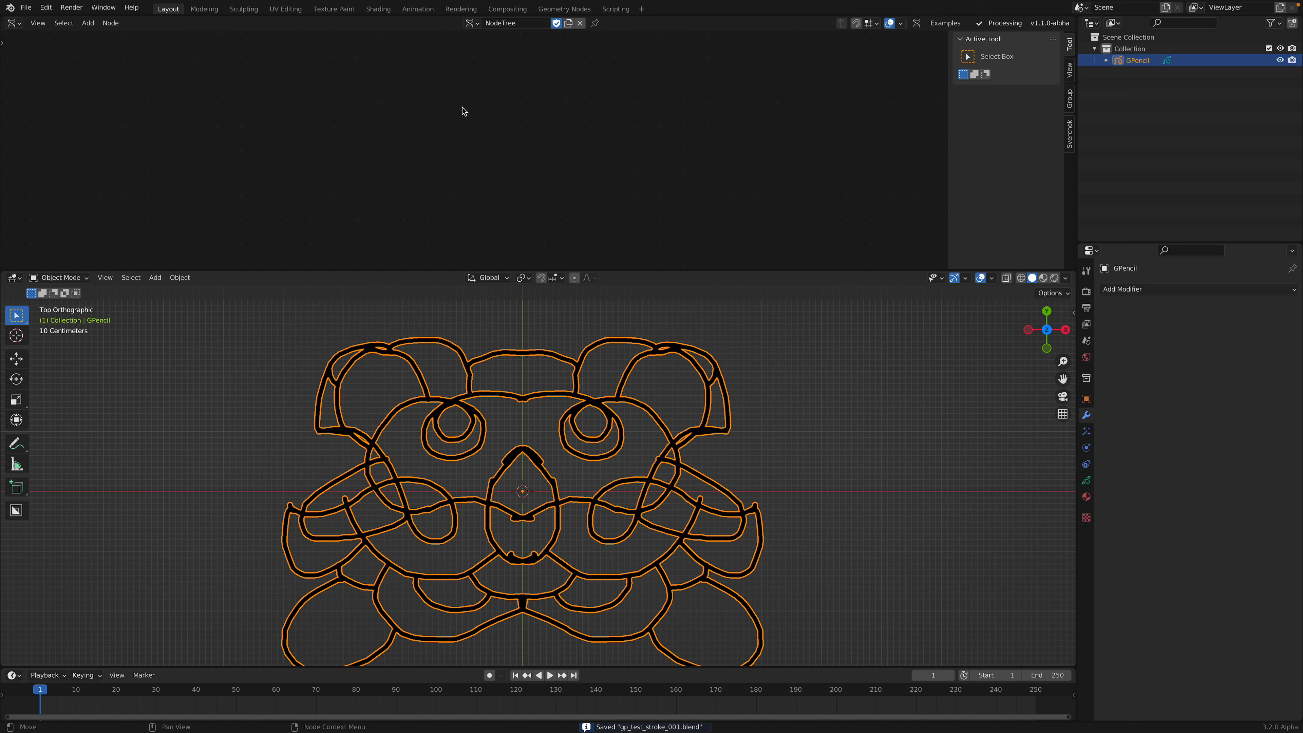
pyautogui.hotkey('alt', 'space')
pyautogui.write('gp')
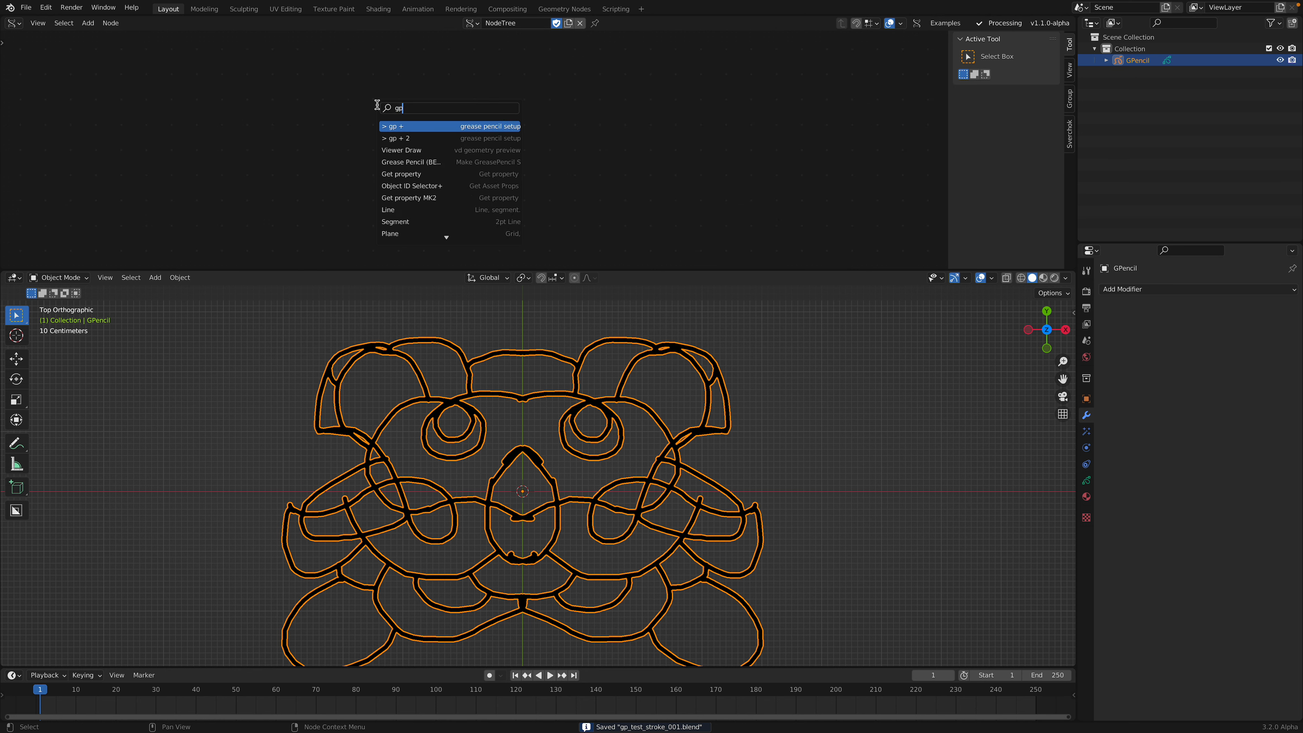
pyautogui.click(381, 127)
# - Set the Object ID Selector+ node to read GPencil and its layer GP_Layer
pyautogui.scroll(3, 346, 154)
pyautogui.click(352, 138)
pyautogui.click(361, 153)
pyautogui.click(364, 149)
pyautogui.click(365, 164)
pyautogui.moveTo(262, 151); pyautogui.dragTo(270, 134, button='middle')
pyautogui.click(390, 142)
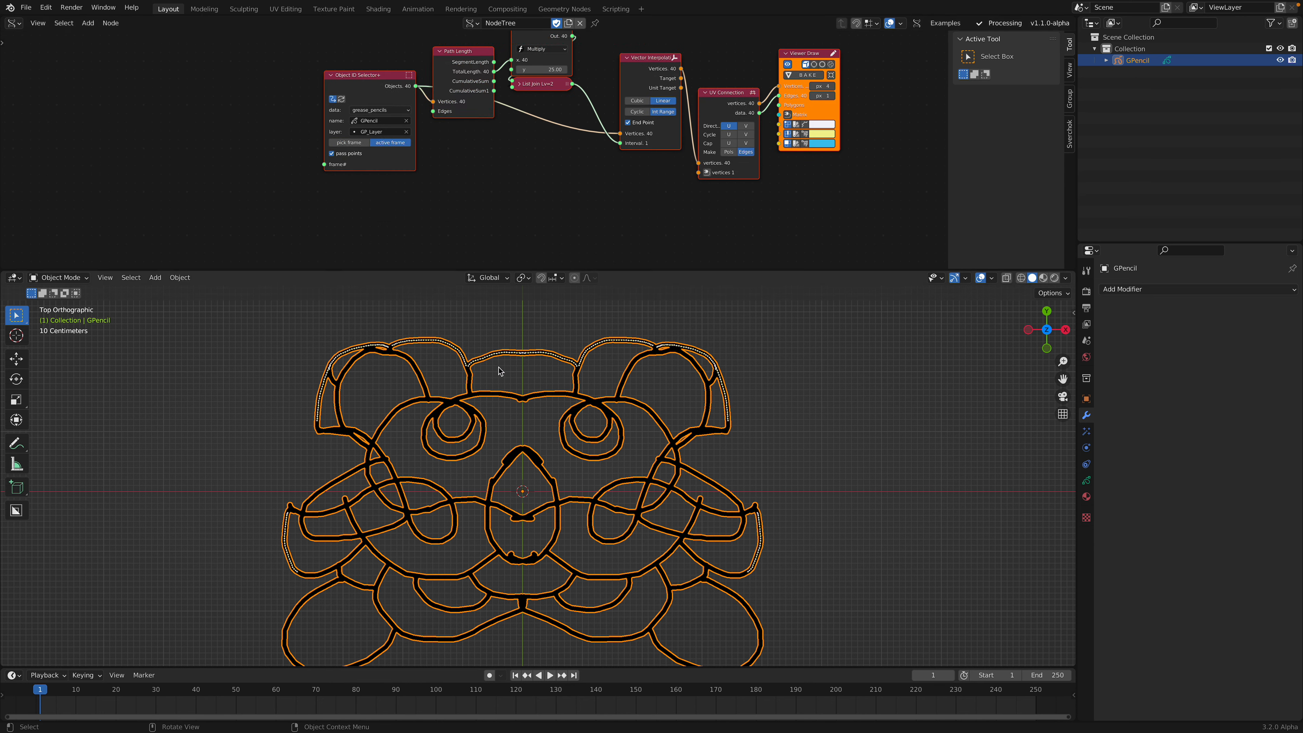
pyautogui.click(482, 362)
pyautogui.click(471, 369)
# - Add a Frame Info node, link Current Frame to the Object ID Selector+ frame input, and briefly play the timeline
pyautogui.moveTo(277, 190); pyautogui.dragTo(286, 207, button='middle')
pyautogui.hotkey('shift', 'a')
pyautogui.write('frame')
pyautogui.press('Return')
pyautogui.click(204, 195)
pyautogui.moveTo(256, 189); pyautogui.dragTo(333, 181)
pyautogui.press('space')
pyautogui.press('space')
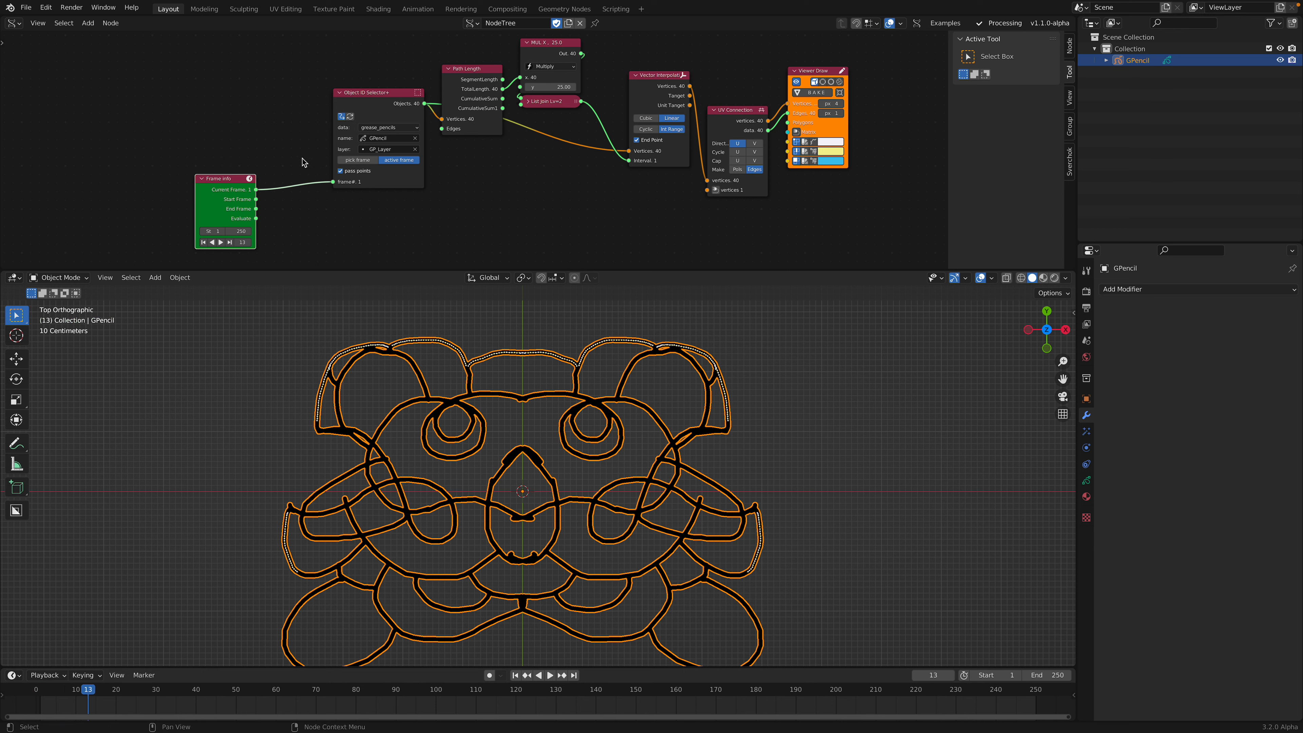
# - Try the pick frame option in the Object ID Selector+ node and switch back to active frame
pyautogui.click(371, 159)
pyautogui.click(378, 171)
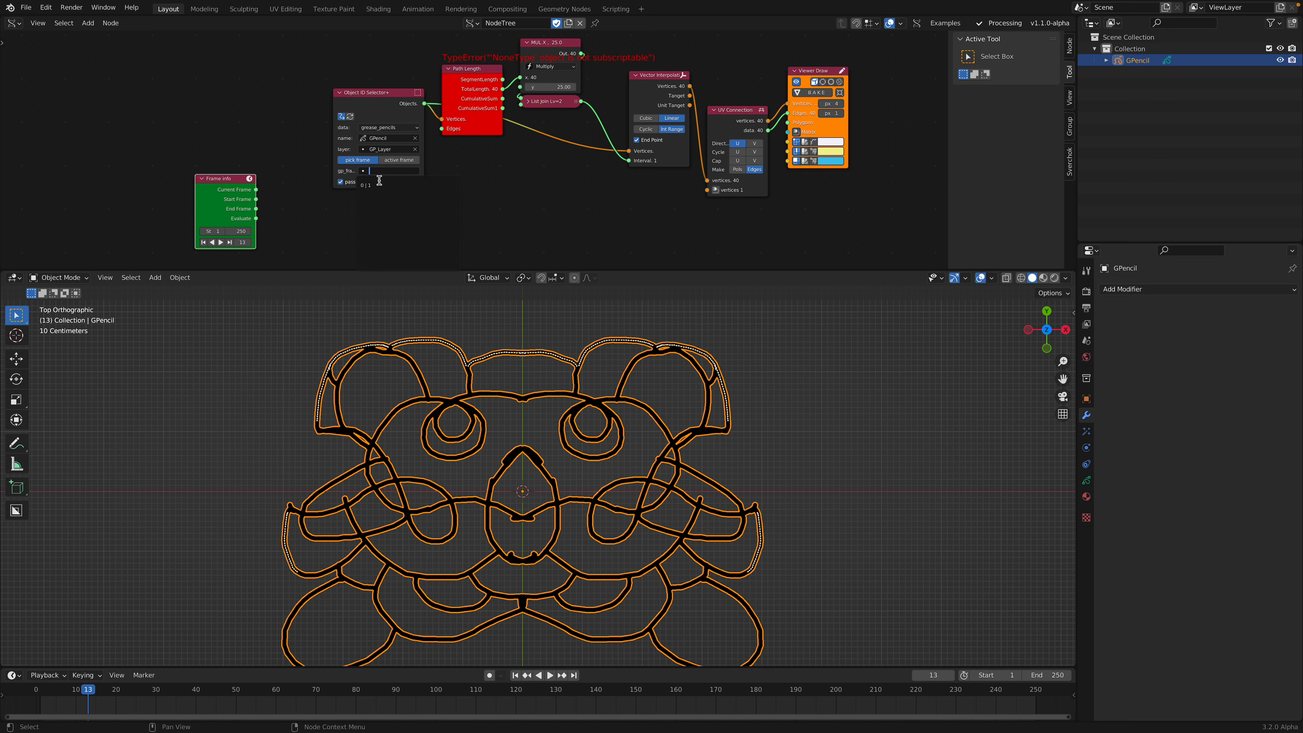
pyautogui.click(393, 161)
# - Examine the drawing in perspective while toggling Edit Mode, and cancel a trial move
pyautogui.moveTo(513, 493); pyautogui.dragTo(550, 389, button='middle')
pyautogui.press('Tab')
pyautogui.press('Tab')
pyautogui.press('Tab')
pyautogui.press('Tab')
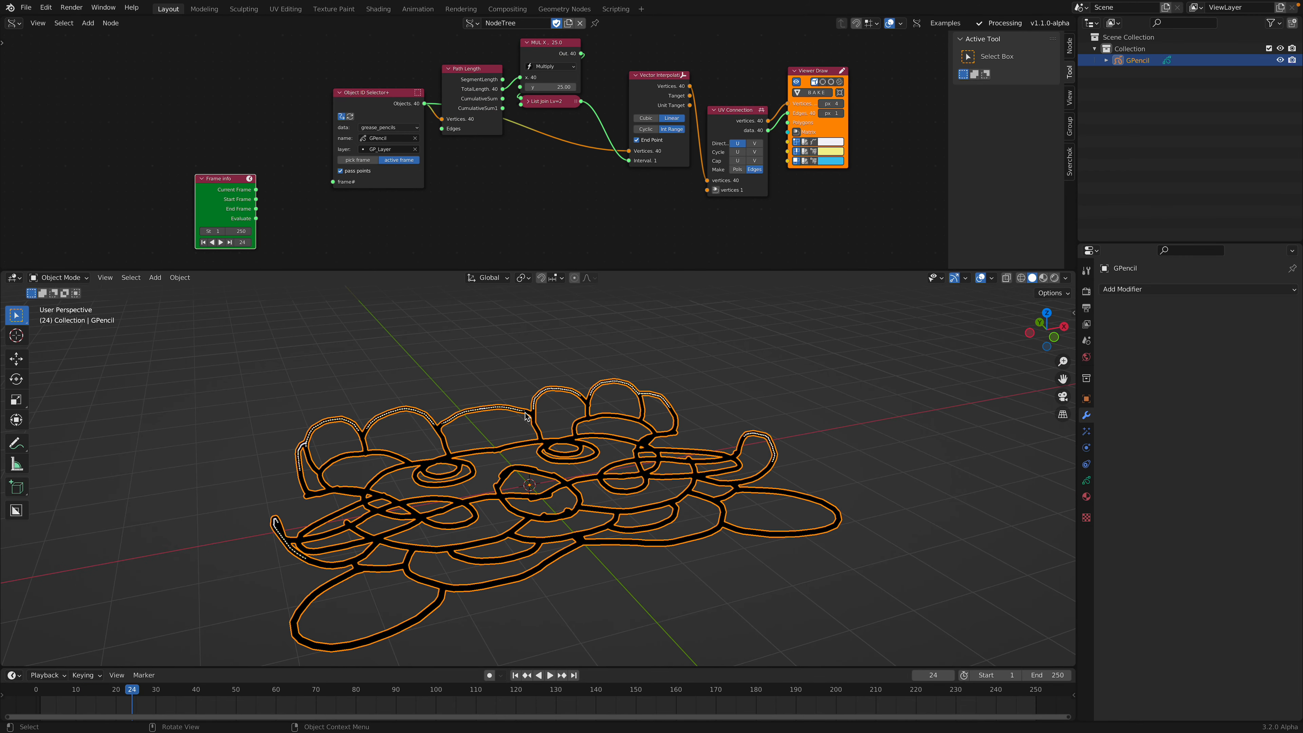
pyautogui.press('g')
pyautogui.rightClick(600, 436)
# - Save the file from the top view and delete the Frame Info node
pyautogui.moveTo(600, 436); pyautogui.dragTo(581, 510, button='middle')
pyautogui.click(1047, 329)
pyautogui.hotkey('ctrl', 's')
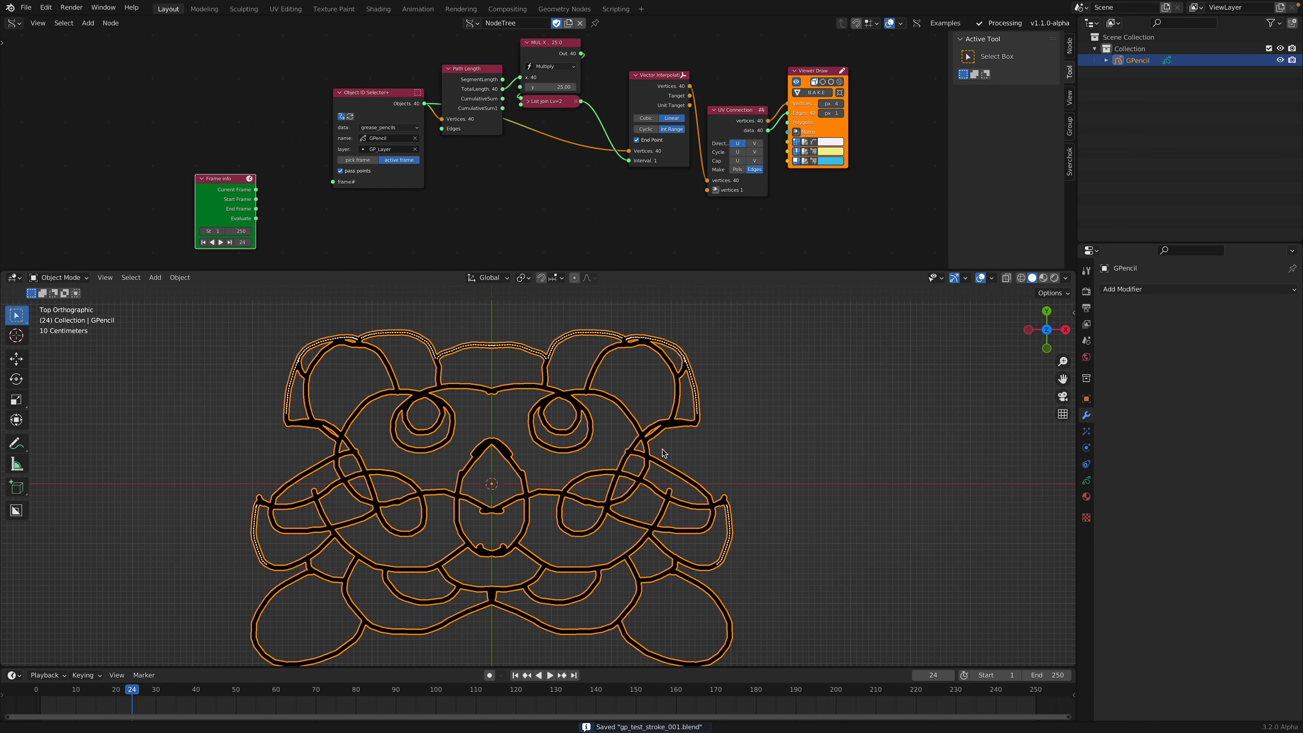
pyautogui.press('x')
pyautogui.press('Home')
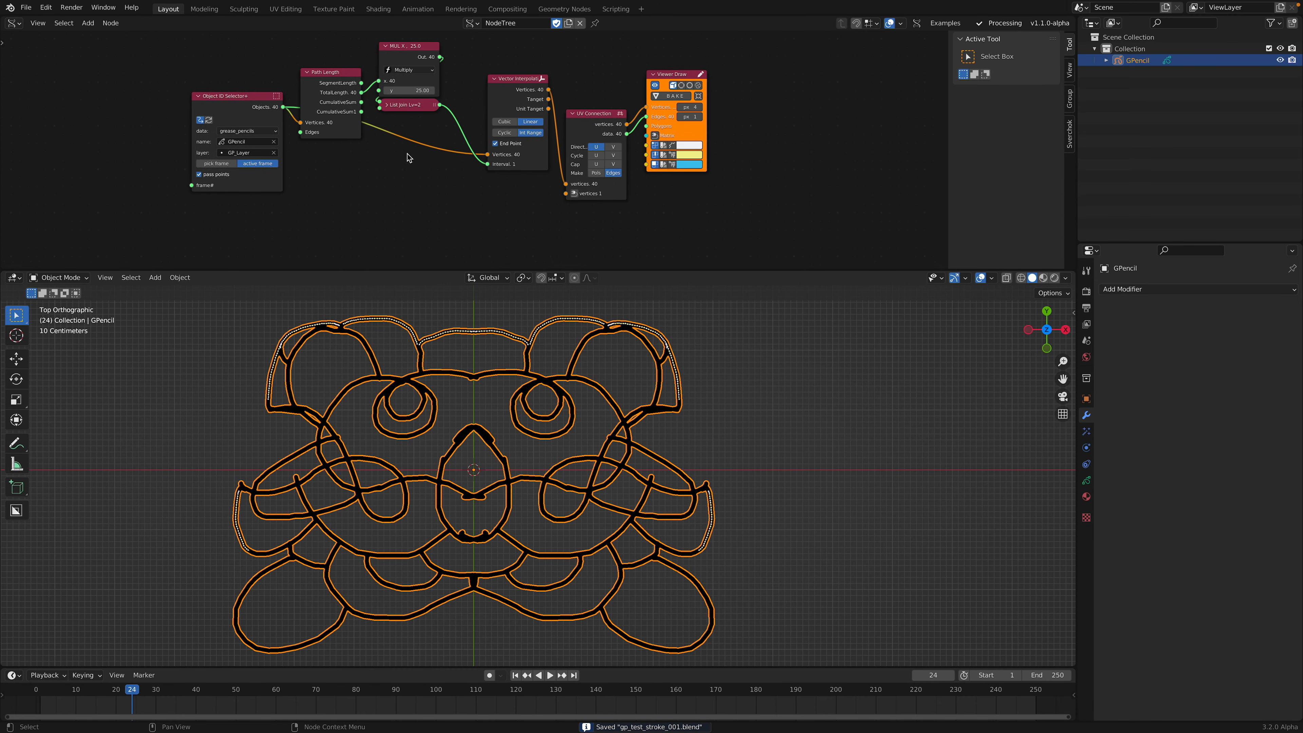
# - Move the Viewer Draw node aside and add a Mesh Join node beside the UV Connection node
pyautogui.moveTo(678, 75); pyautogui.dragTo(885, 76)
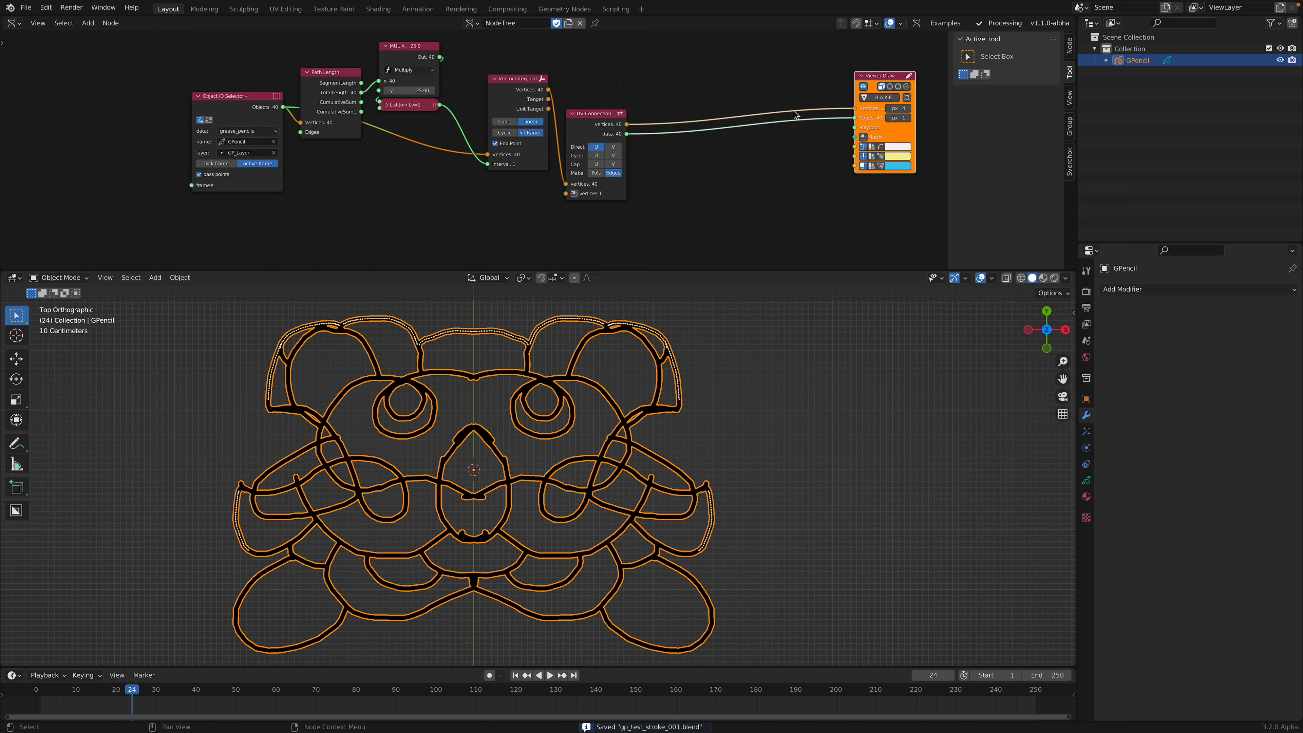
pyautogui.moveTo(670, 122); pyautogui.dragTo(604, 105, button='middle')
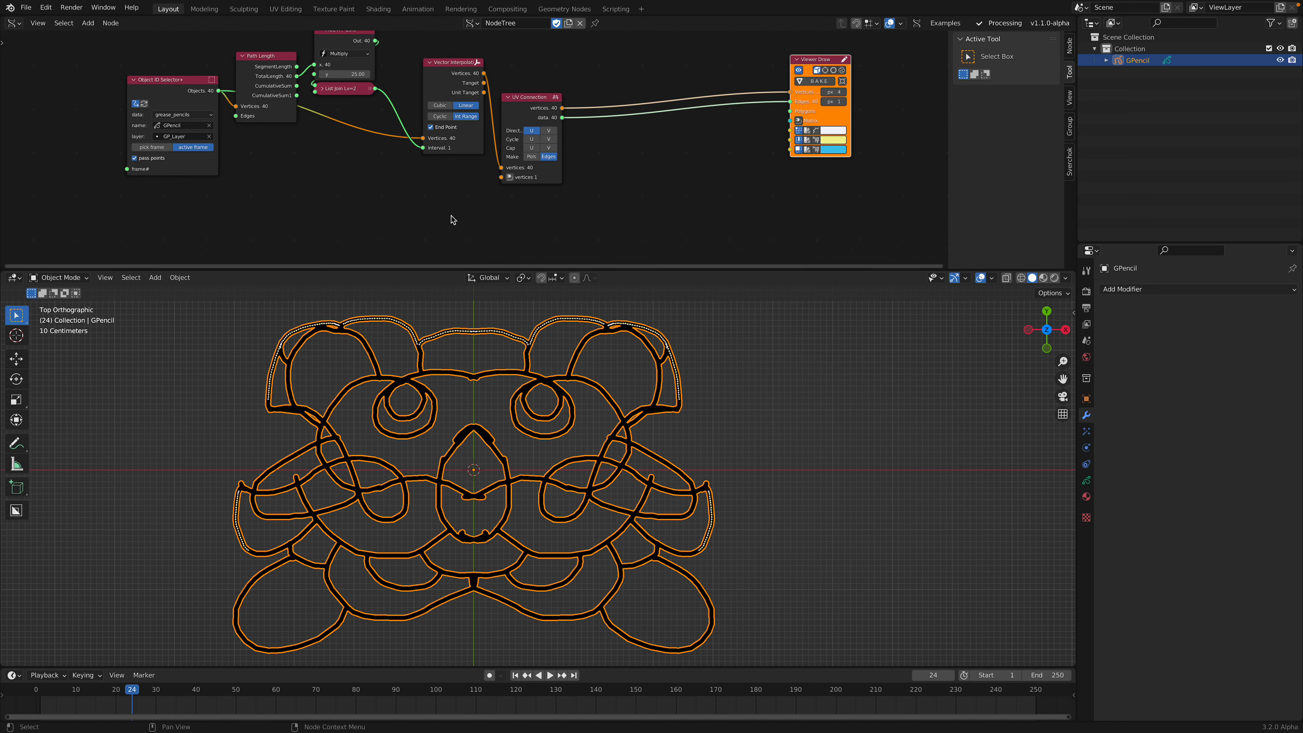
pyautogui.moveTo(520, 98); pyautogui.dragTo(520, 90)
pyautogui.moveTo(663, 151); pyautogui.dragTo(590, 170, button='middle')
pyautogui.hotkey('alt', 'space')
pyautogui.write('mesh jo')
pyautogui.press('Return')
pyautogui.click(590, 167)
# - Link UV Connection's vertices and data outputs to Mesh Join's vertices and edges inputs, and space out the nodes
pyautogui.click(482, 117)
pyautogui.keyDown('shift'); pyautogui.click(610, 173); pyautogui.keyUp('shift')
pyautogui.press('f')
pyautogui.moveTo(609, 173); pyautogui.dragTo(588, 161)
pyautogui.click(482, 128)
pyautogui.moveTo(491, 130); pyautogui.dragTo(570, 211)
pyautogui.moveTo(583, 160); pyautogui.dragTo(560, 155)
pyautogui.moveTo(759, 77); pyautogui.dragTo(861, 52)
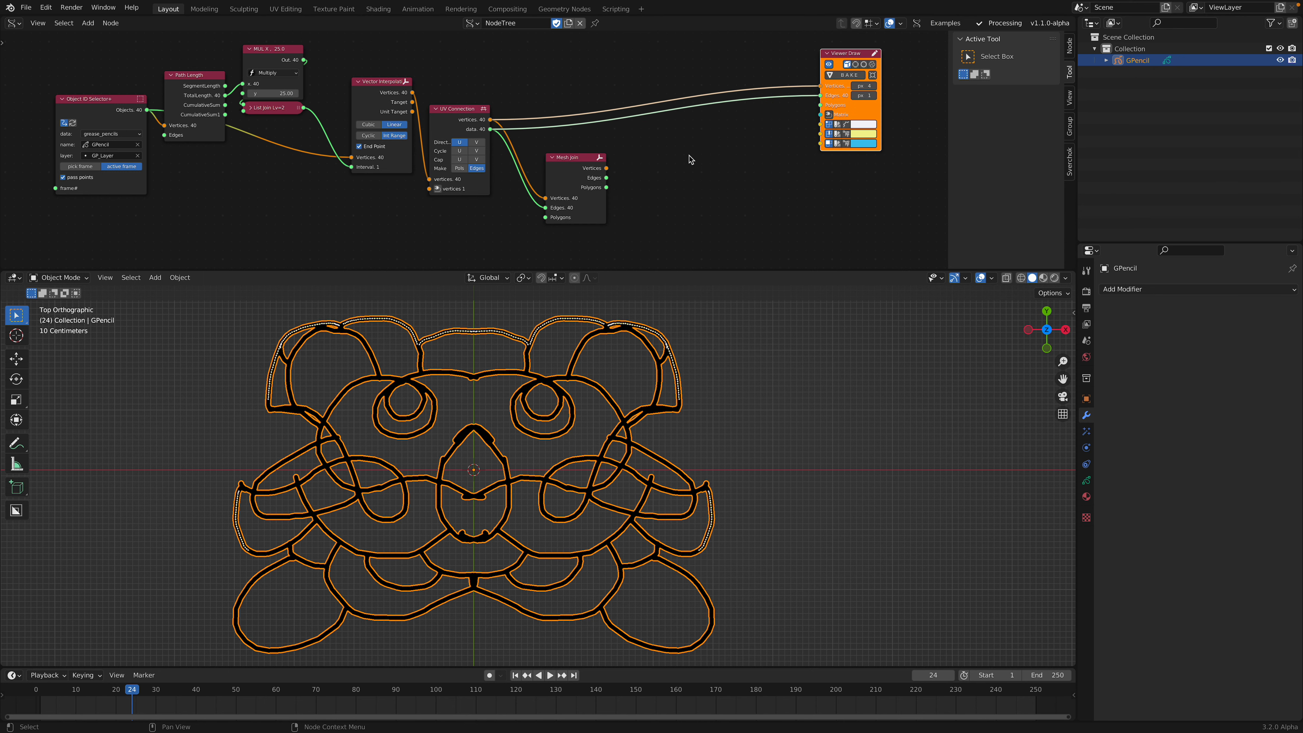
# - Add an Intersect Edges node and link Mesh Join's vertices and edges to it
pyautogui.hotkey('alt', 'space')
pyautogui.write('inte')
pyautogui.press('Return')
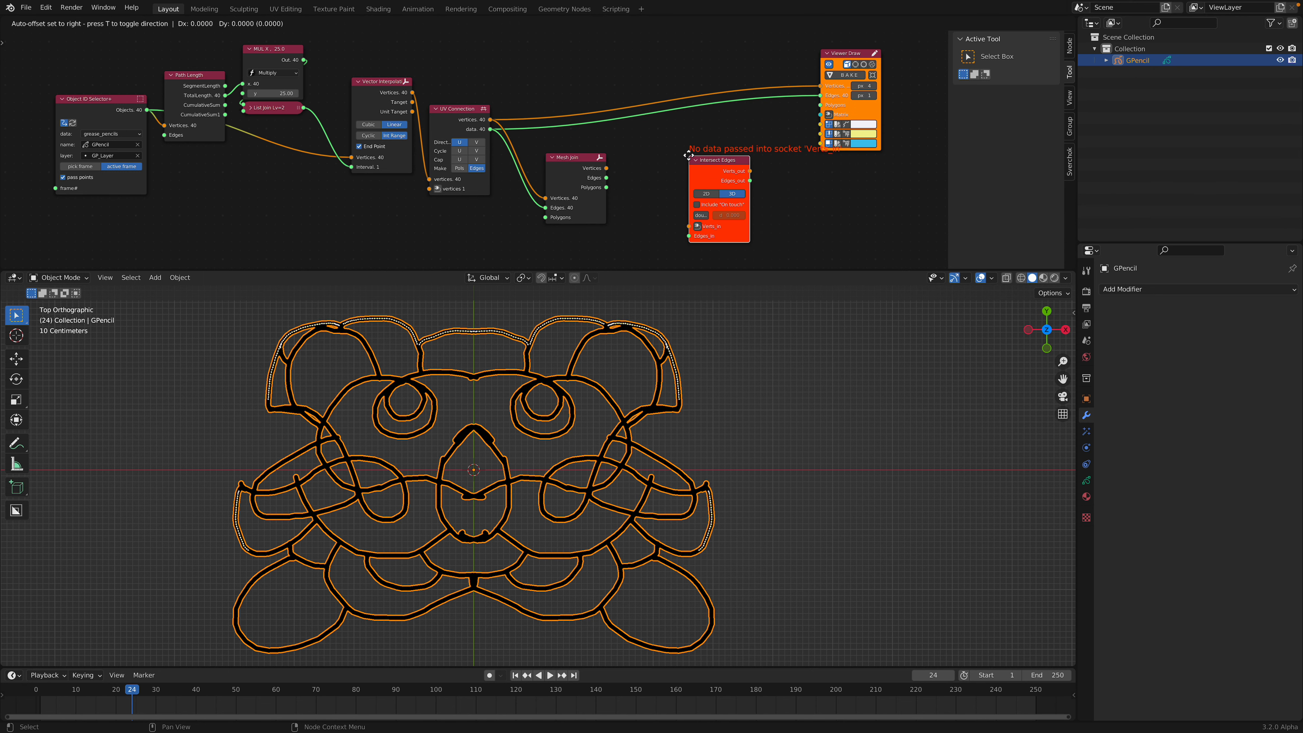
pyautogui.click(652, 149)
pyautogui.click(583, 158)
pyautogui.click(676, 161)
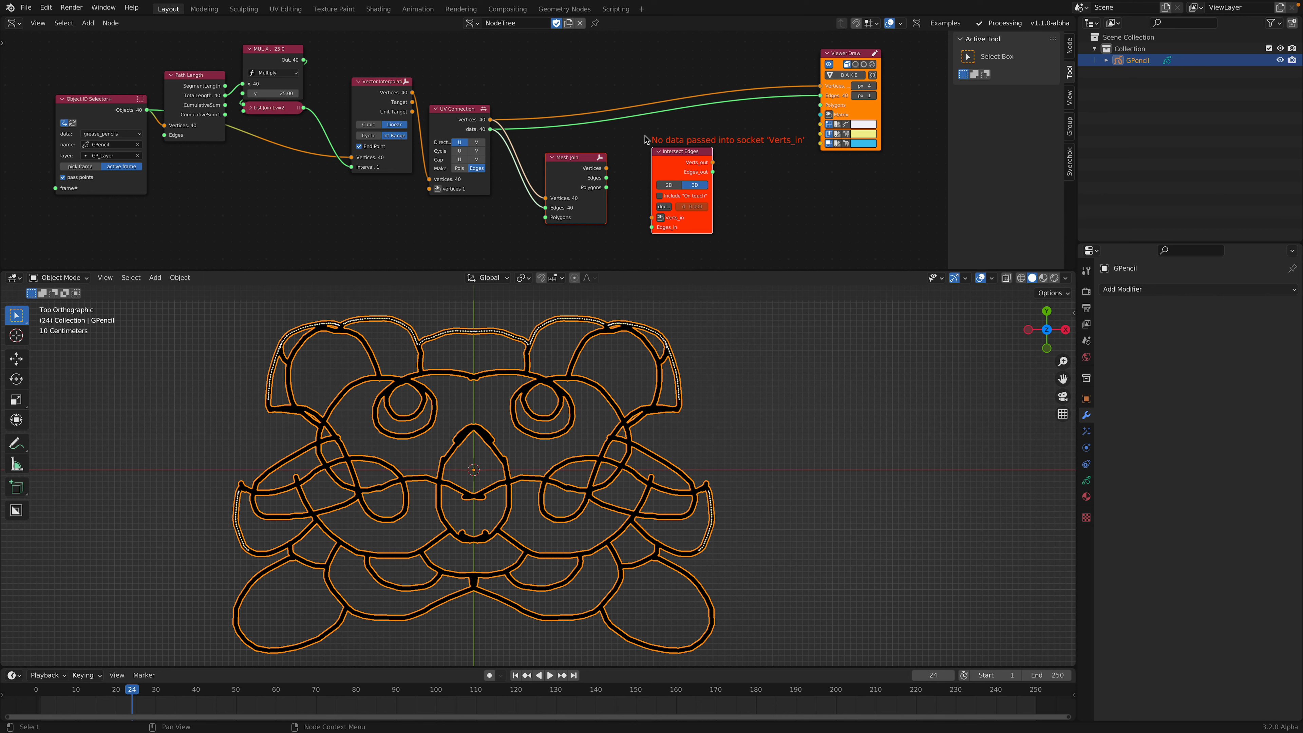
pyautogui.press('f')
pyautogui.scroll(-3, 585, 267)
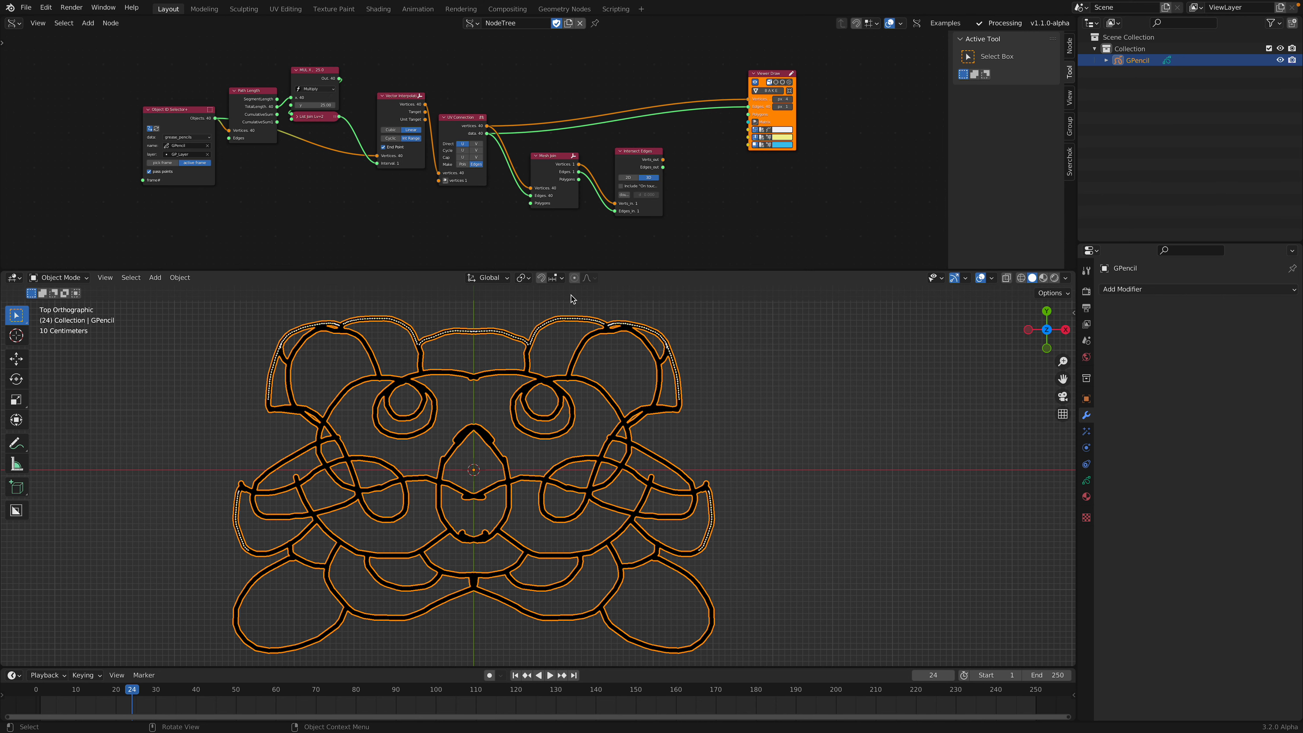
# - Move the Viewer Draw node further from the Intersect Edges node and save the file
pyautogui.scroll(3, 672, 187)
pyautogui.moveTo(672, 186); pyautogui.dragTo(580, 209, button='middle')
pyautogui.moveTo(753, 77); pyautogui.dragTo(834, 45)
pyautogui.hotkey('ctrl', 's')
# - Add a Planar edgenet to polygons node and link the vertices and edges outputs of Intersect Edges to it
pyautogui.hotkey('shift', 'a')
pyautogui.click(715, 134)
pyautogui.write('plana')
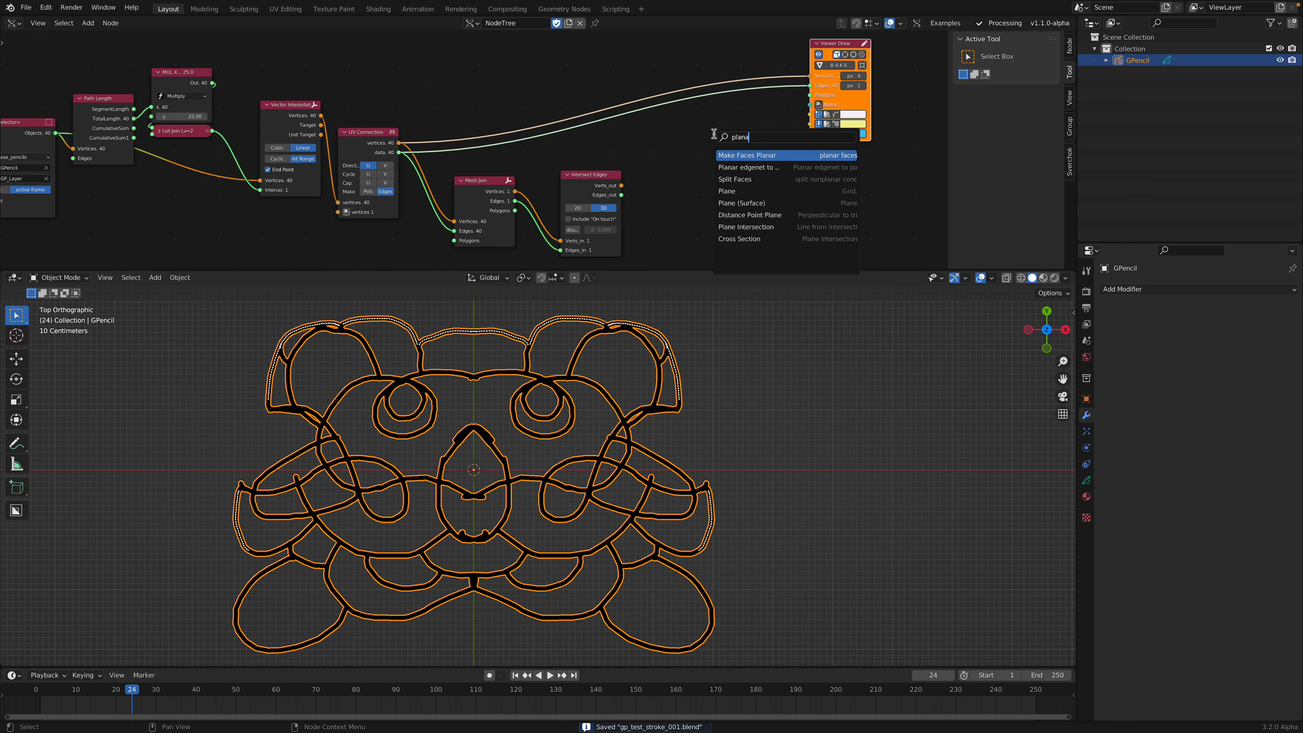
pyautogui.click(748, 167)
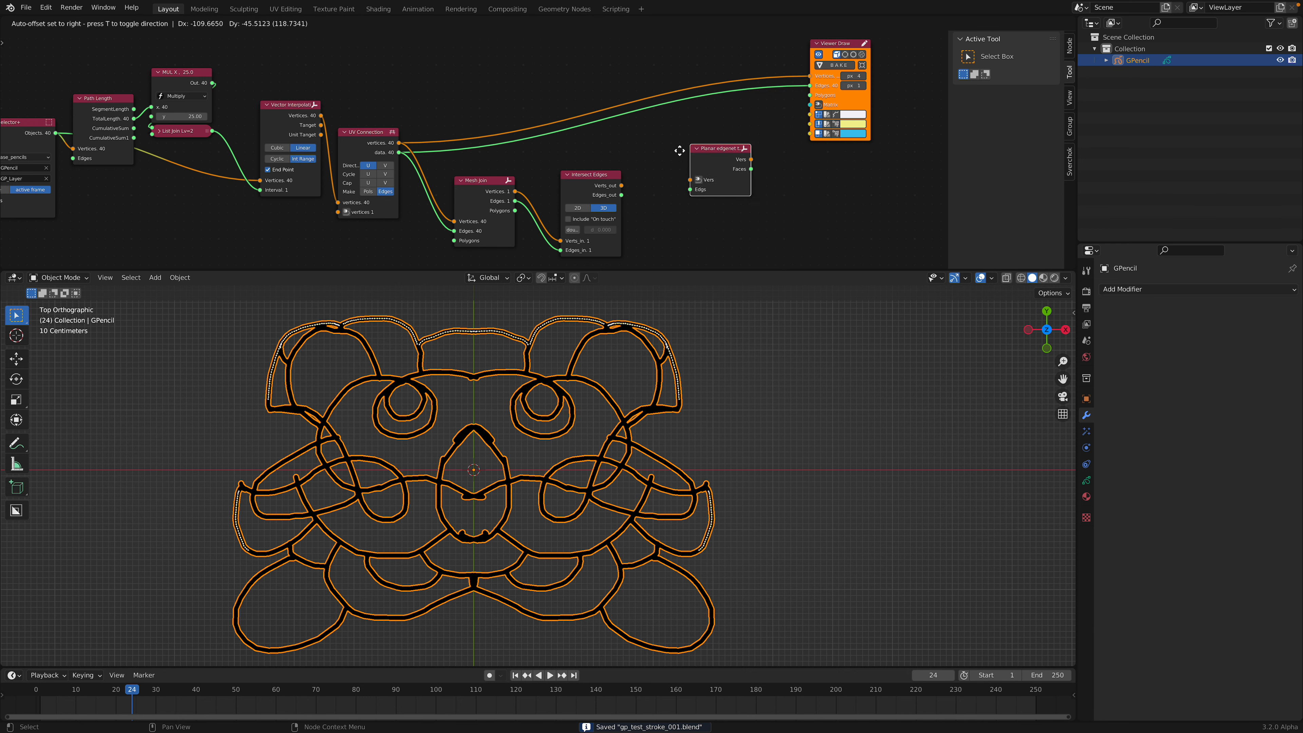
pyautogui.click(689, 171)
pyautogui.press('f')
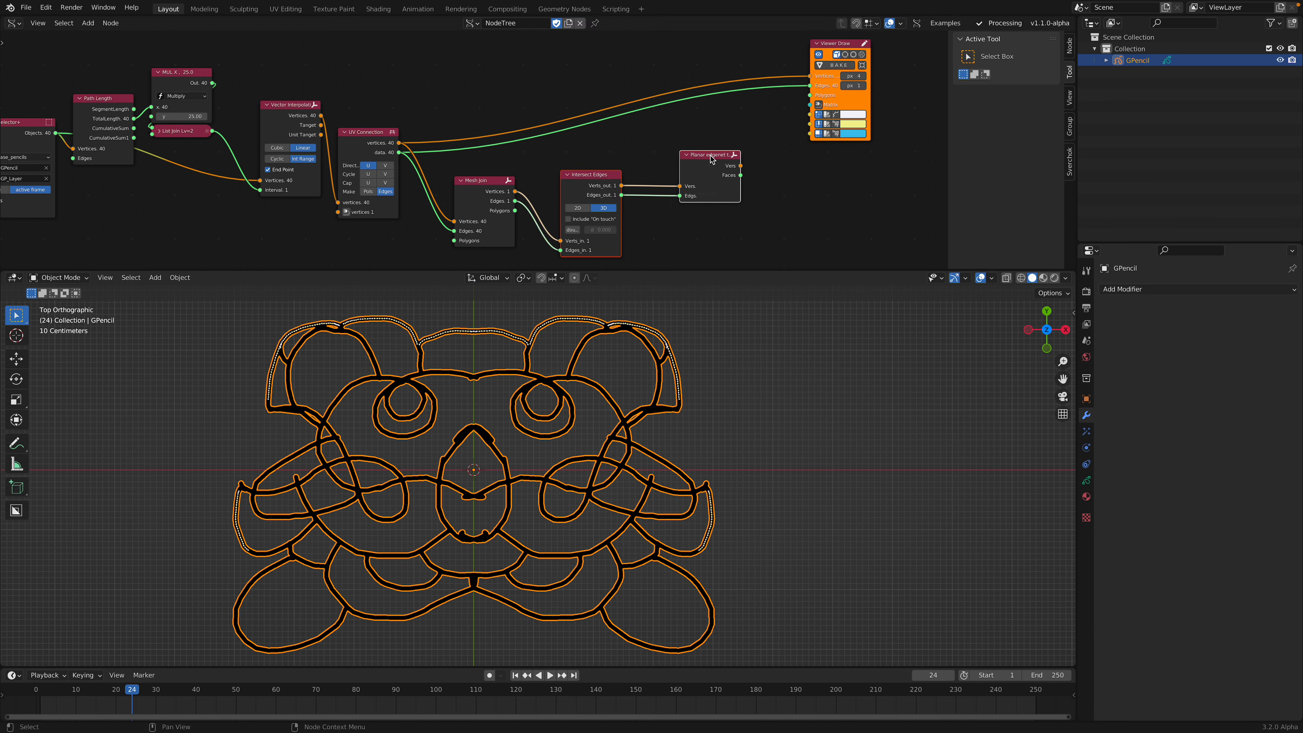
# - Reposition the Viewer Draw node closer to the Planar edgenet node, leaving it expanded
pyautogui.click(817, 43)
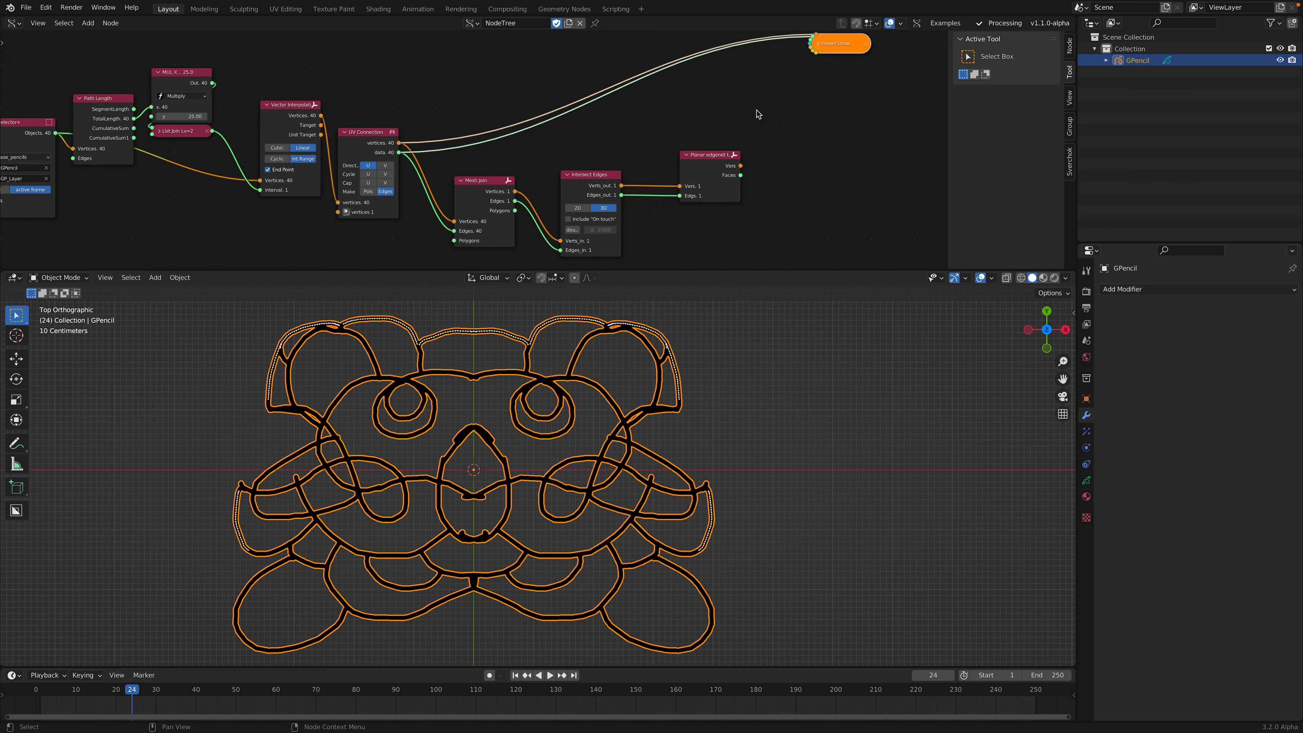
pyautogui.moveTo(832, 44); pyautogui.dragTo(839, 70)
pyautogui.click(830, 70)
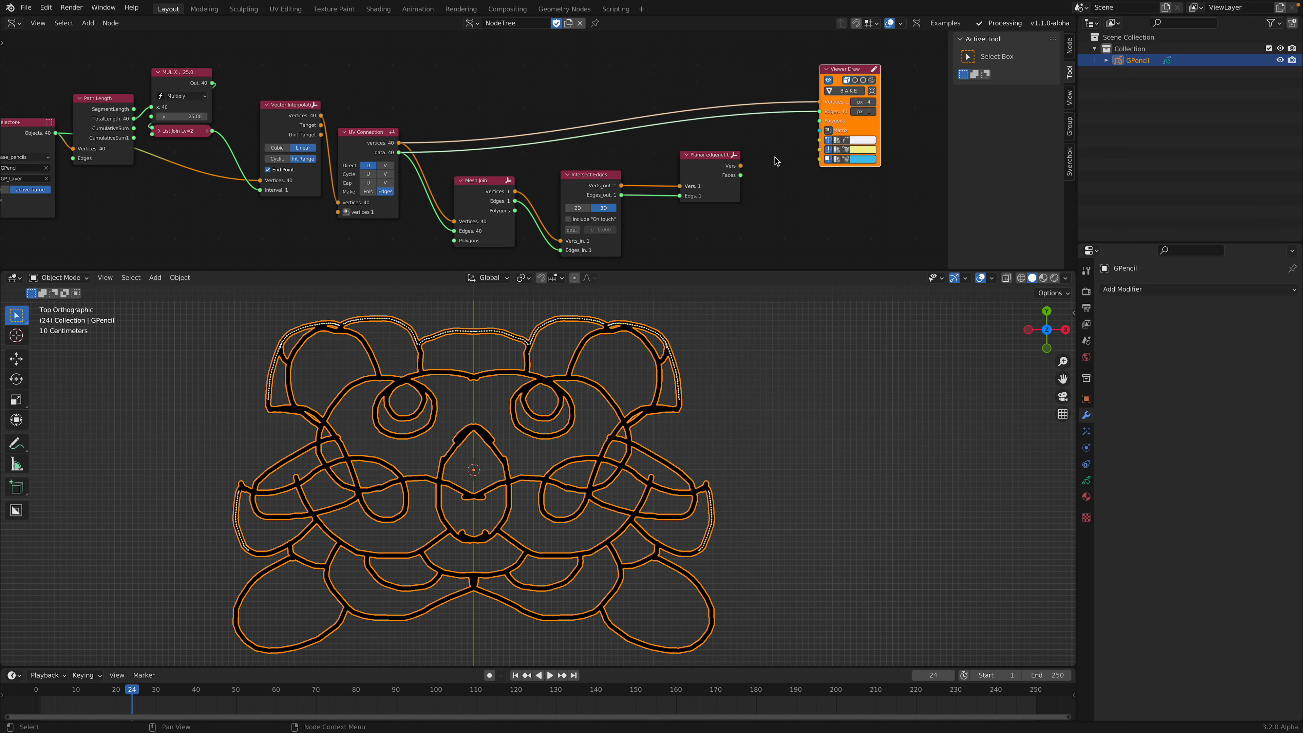
pyautogui.click(744, 165)
pyautogui.click(725, 165)
pyautogui.click(828, 69)
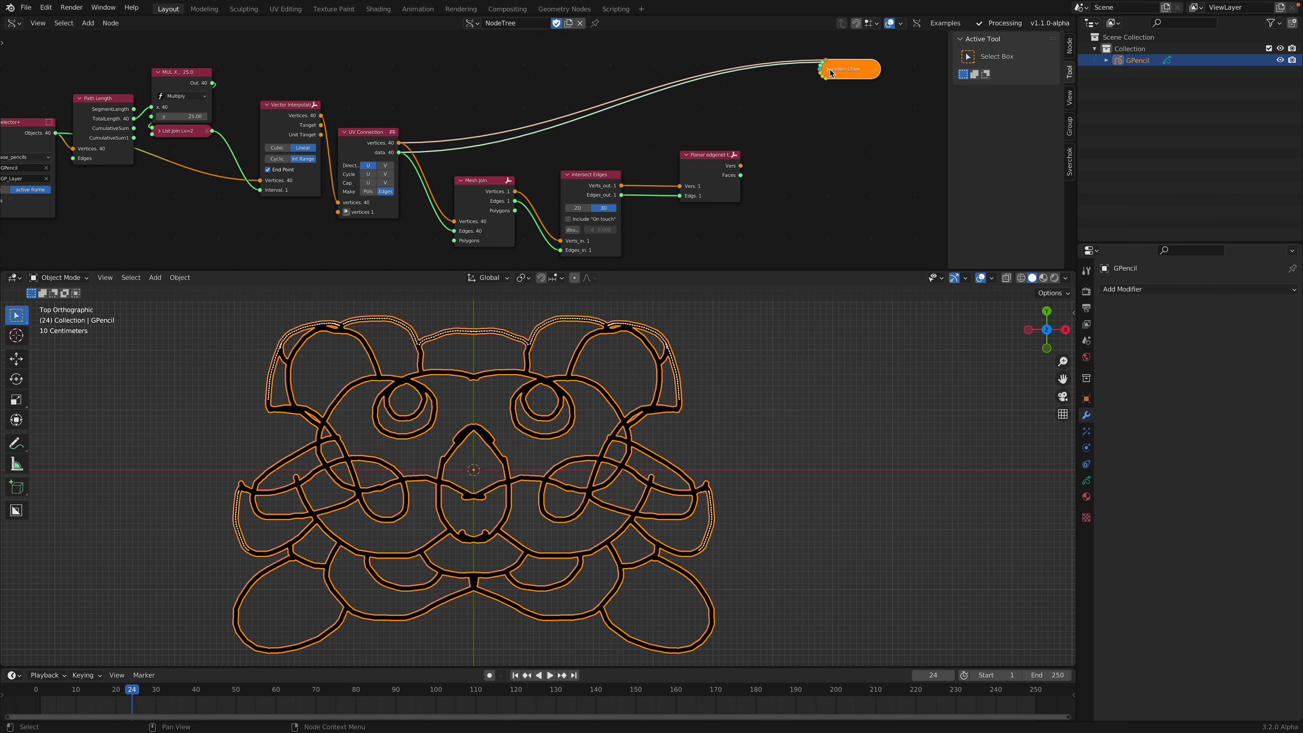
pyautogui.click(826, 71)
# - Link the Planar edgenet node's vertices and faces to Viewer Draw's vertices and polygons, and save the file
pyautogui.click(702, 166)
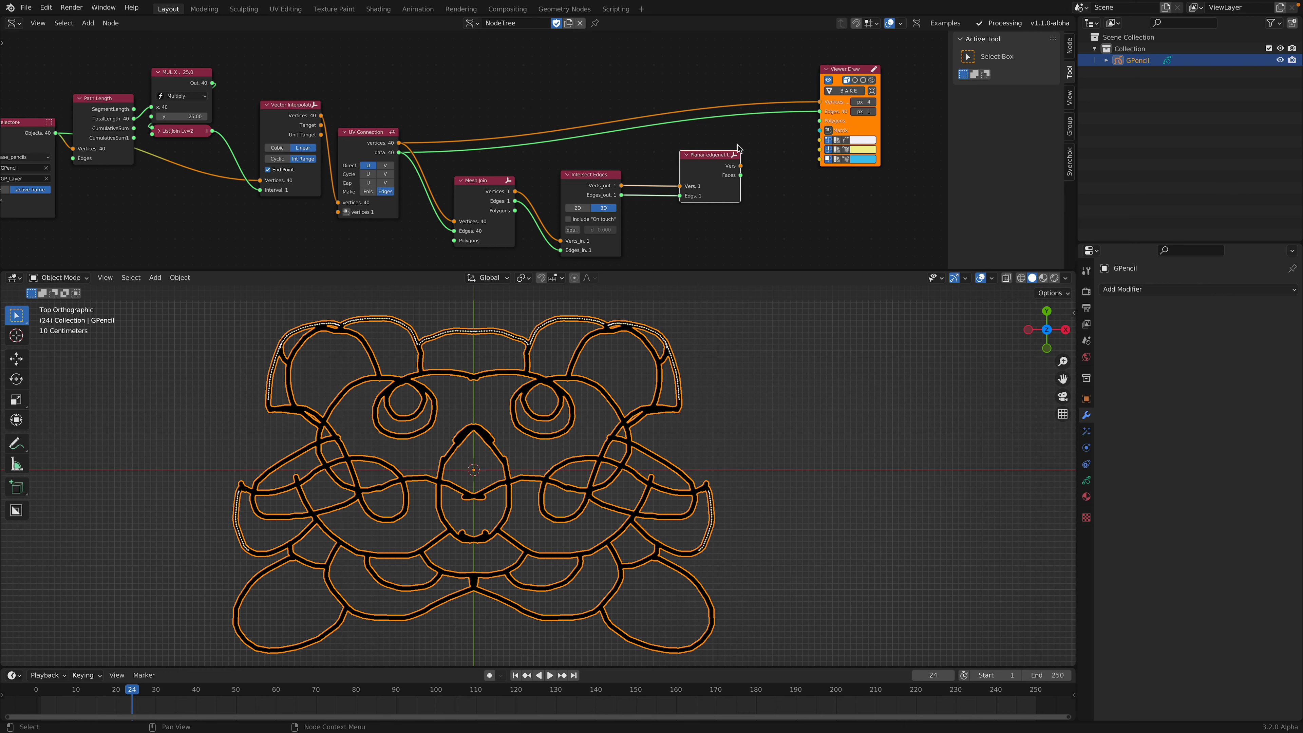
pyautogui.keyDown('shift'); pyautogui.click(841, 73); pyautogui.keyUp('shift')
pyautogui.hotkey('shift', 'f')
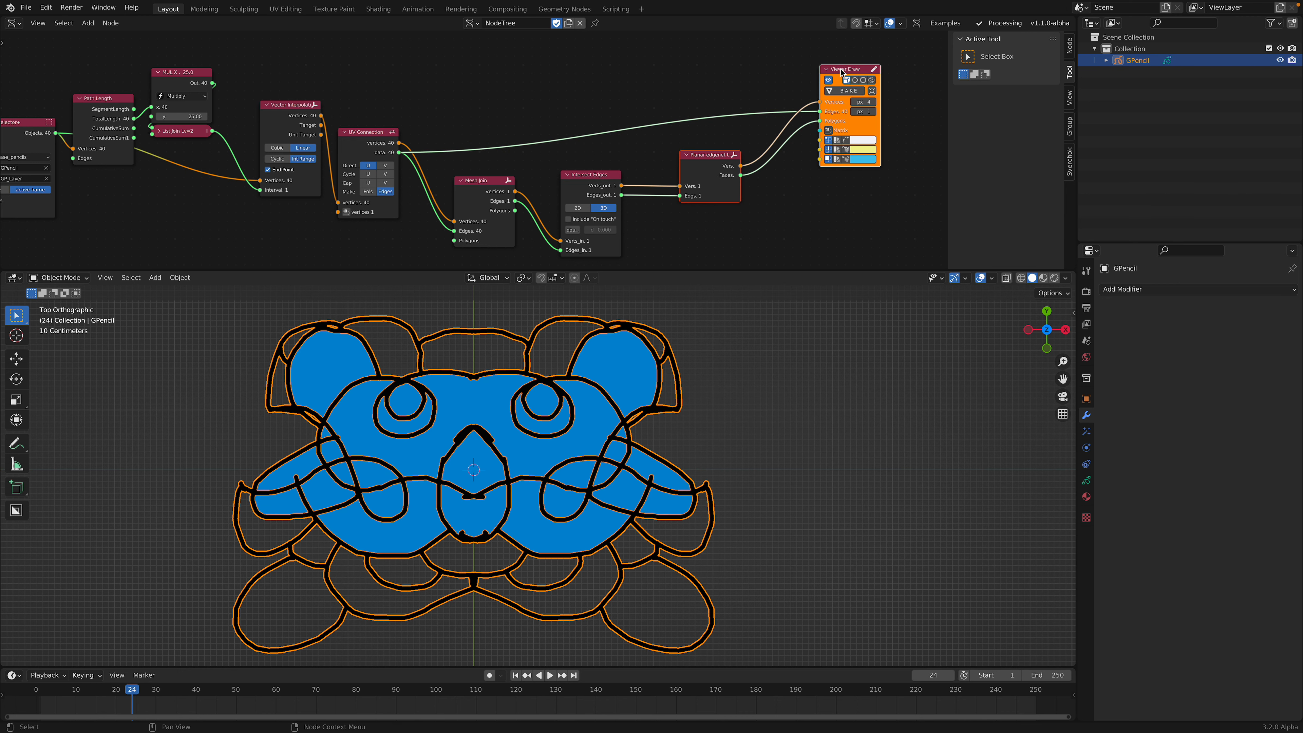
pyautogui.click(752, 87)
pyautogui.hotkey('ctrl', 's')
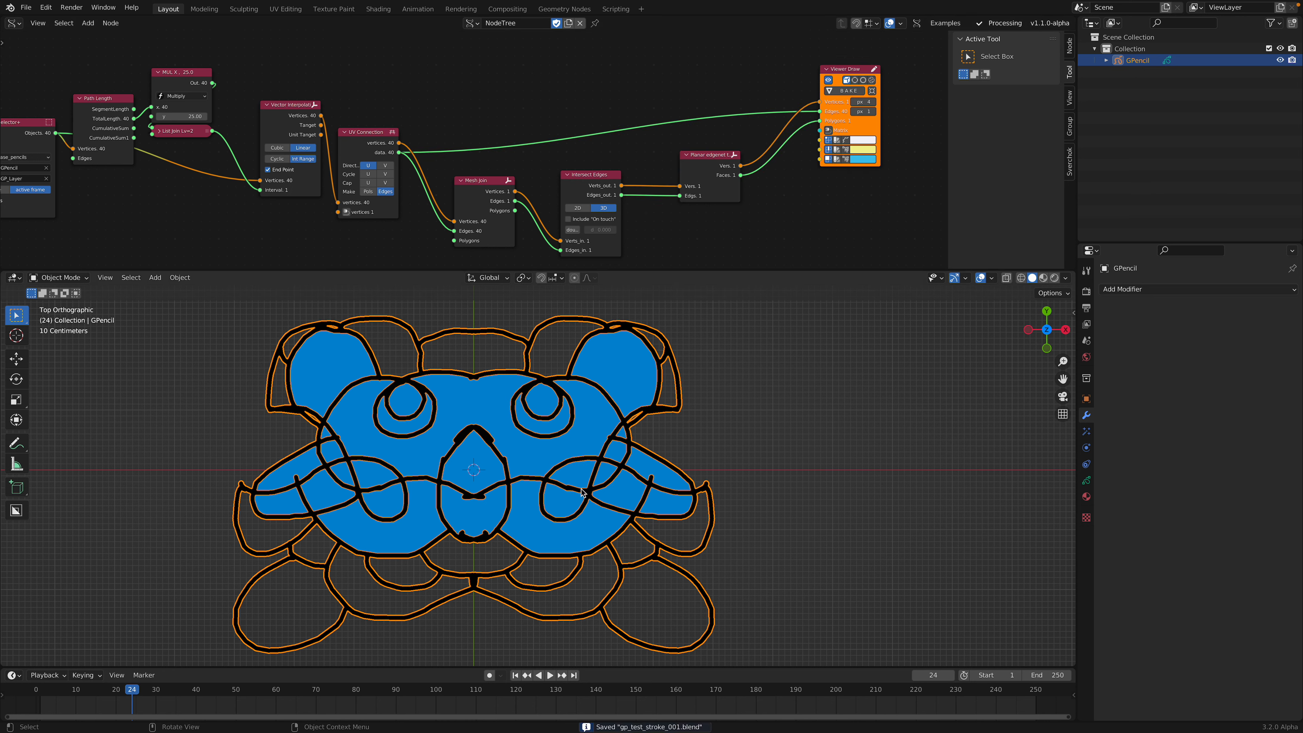
# - Disconnect the edges link between UV Connection and Viewer Draw, and tidy the node layout
pyautogui.moveTo(818, 111)
pyautogui.mouseDown()
pyautogui.moveTo(769, 134)
pyautogui.moveTo(721, 136)
pyautogui.mouseUp()
pyautogui.moveTo(835, 70); pyautogui.dragTo(803, 128)
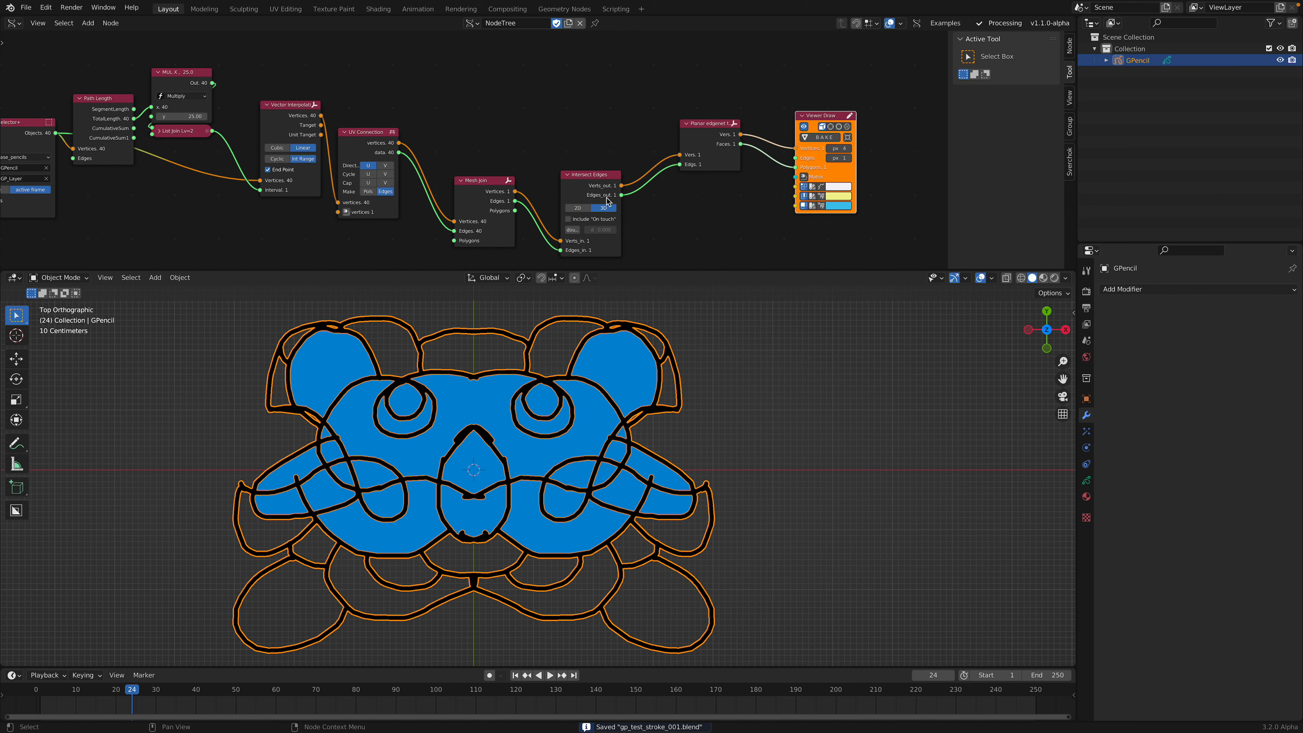
pyautogui.moveTo(571, 190); pyautogui.dragTo(591, 169, button='middle')
pyautogui.moveTo(591, 169); pyautogui.dragTo(596, 149)
# - Try the V direction in the UV Connection node and switch it back to U
pyautogui.click(404, 145)
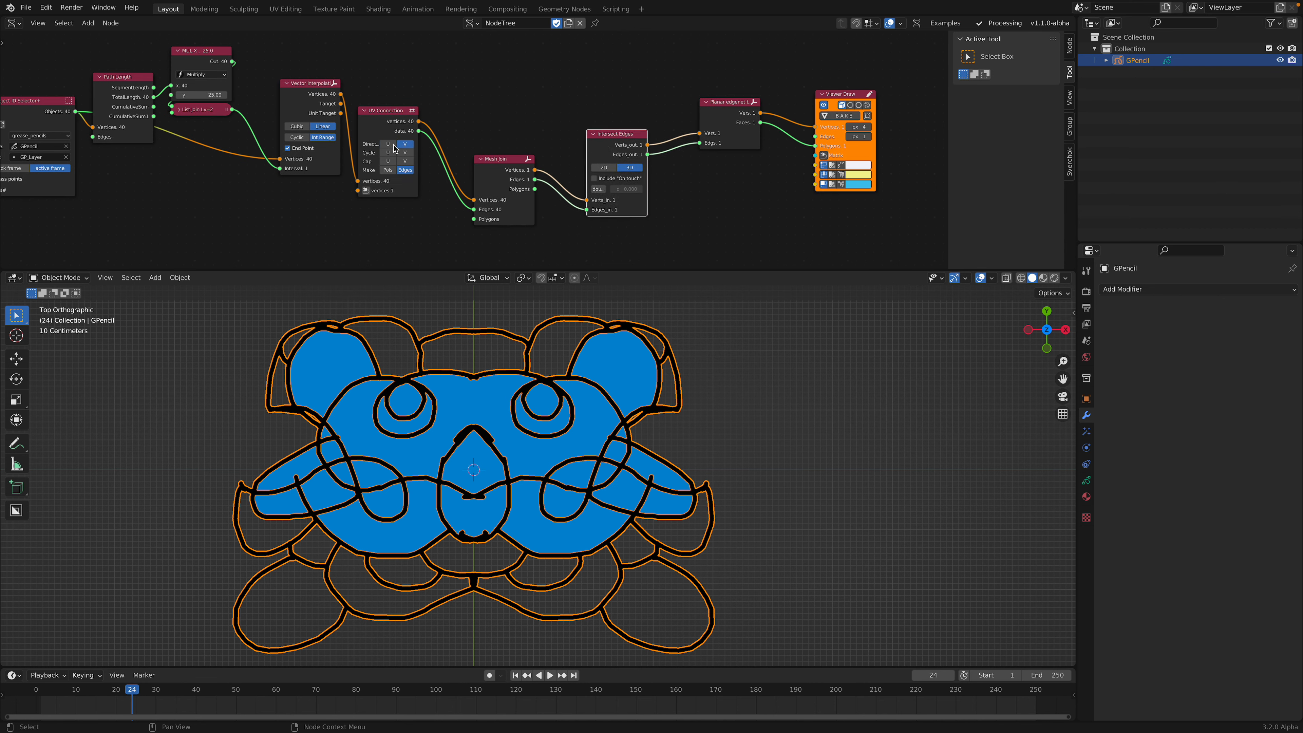
pyautogui.click(392, 145)
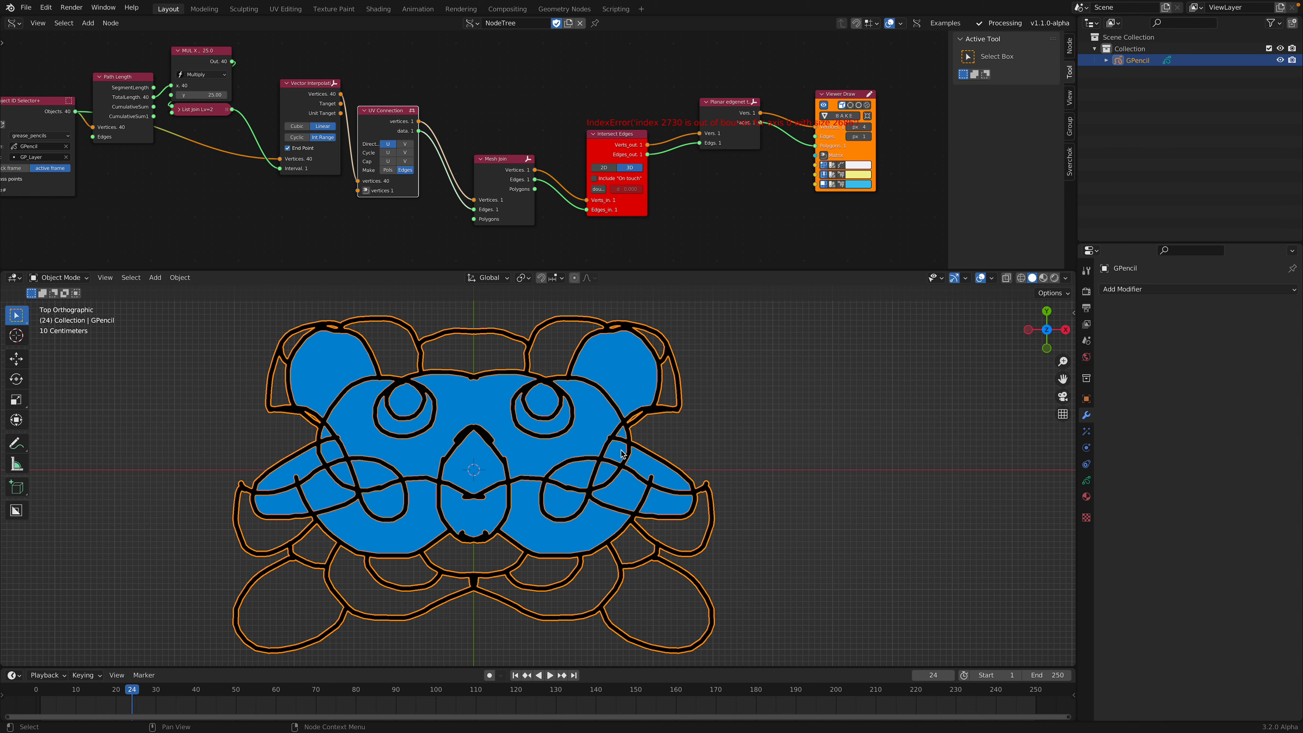
# - Examine the filled faces and the strokes' depth from above and from the side
pyautogui.scroll(-1, 634, 463)
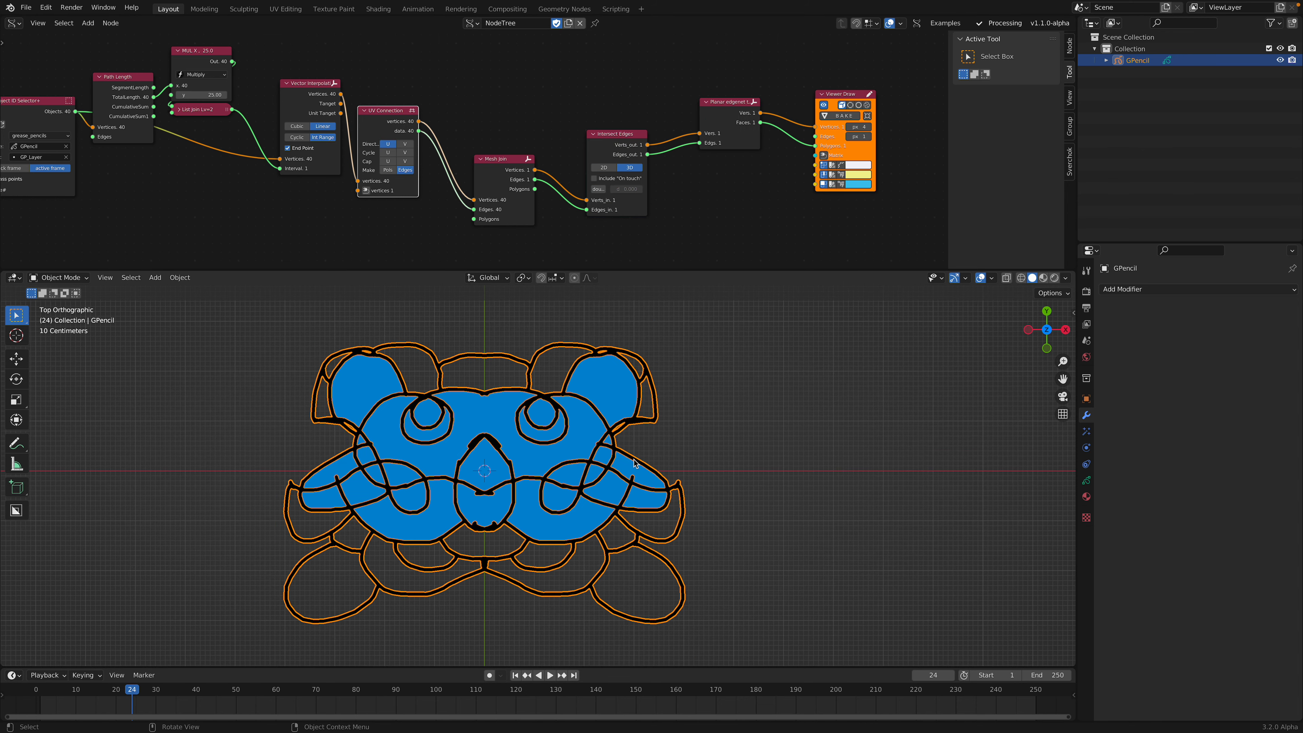
pyautogui.moveTo(577, 478)
pyautogui.mouseDown(button='middle')
pyautogui.moveTo(558, 385)
pyautogui.moveTo(549, 517)
pyautogui.mouseUp(button='middle')
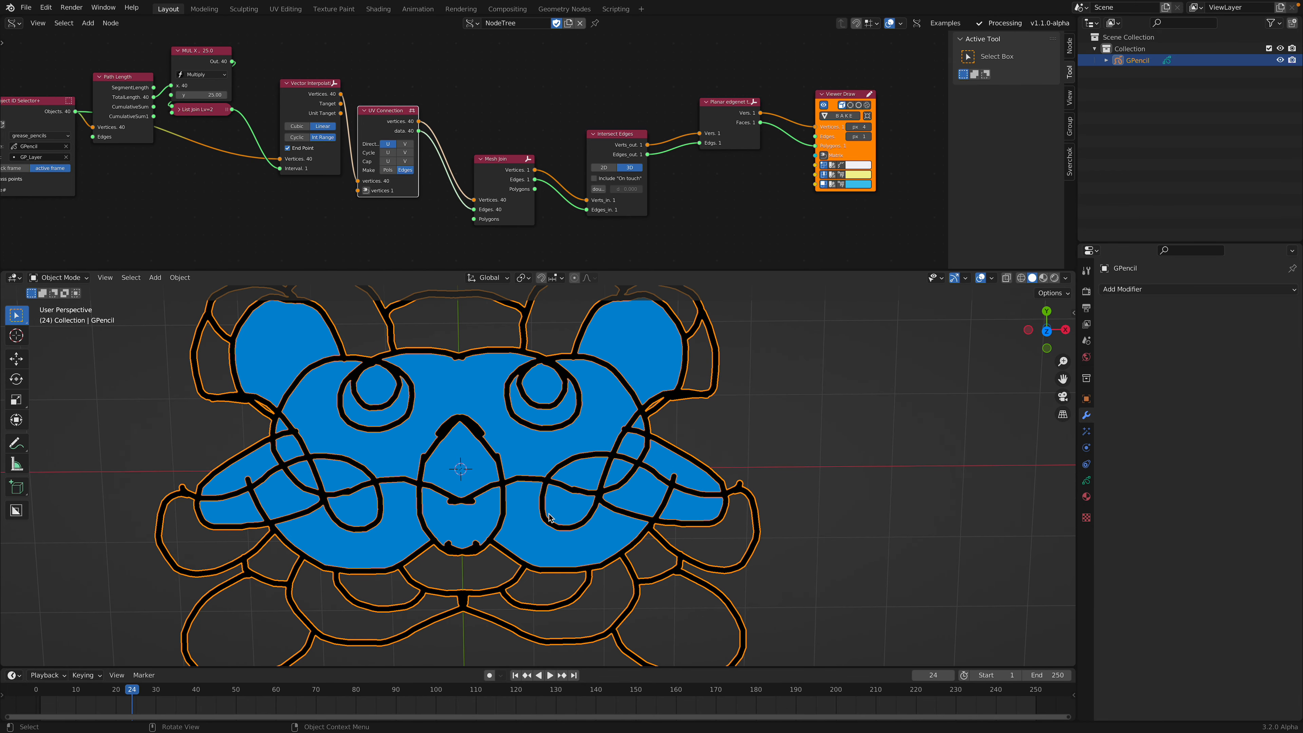
pyautogui.click(1047, 331)
pyautogui.moveTo(571, 188); pyautogui.dragTo(594, 165, button='middle')
pyautogui.moveTo(636, 436); pyautogui.dragTo(618, 339, button='middle')
pyautogui.moveTo(611, 400)
pyautogui.mouseDown(button='middle')
pyautogui.moveTo(662, 462)
pyautogui.moveTo(716, 377)
pyautogui.moveTo(641, 482)
pyautogui.moveTo(609, 494)
pyautogui.moveTo(669, 387)
pyautogui.mouseUp(button='middle')
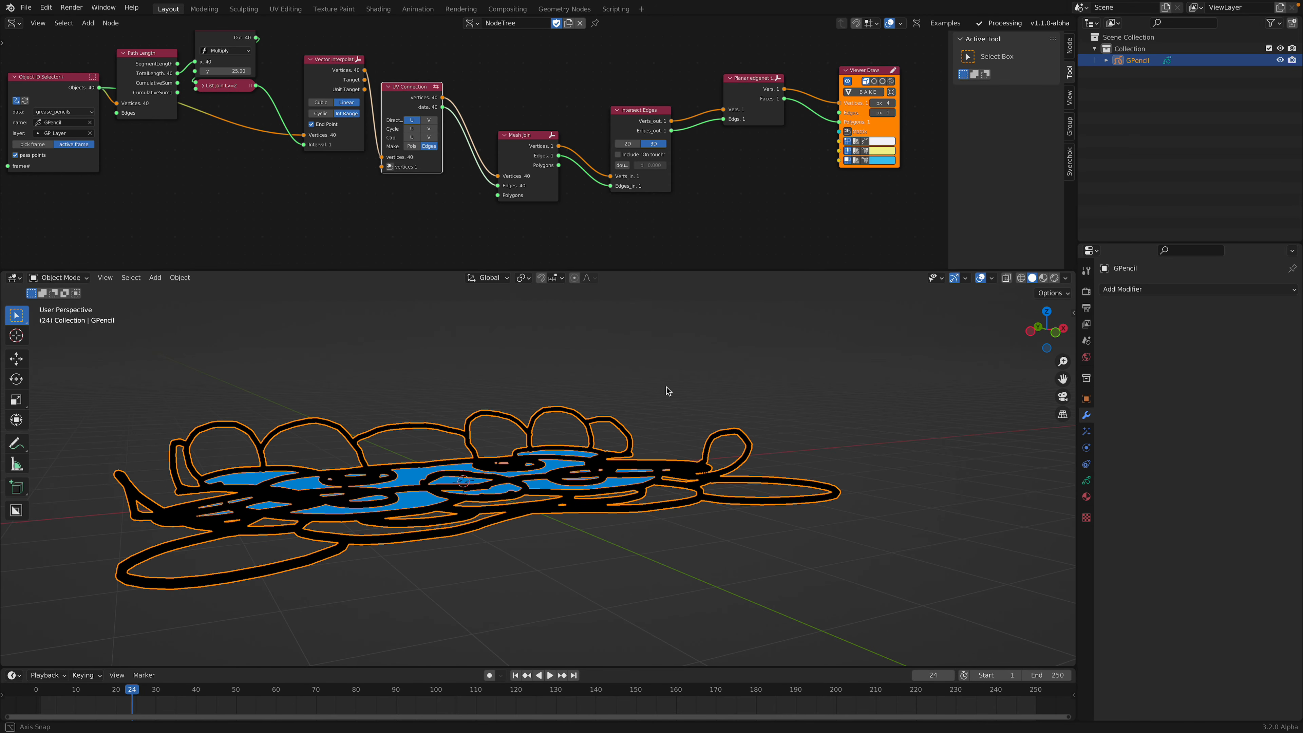
pyautogui.moveTo(1053, 322)
pyautogui.mouseDown()
pyautogui.moveTo(788, 440)
pyautogui.moveTo(597, 364)
pyautogui.mouseUp()
pyautogui.scroll(-3, 601, 380)
# - Scale all points of the Grease Pencil strokes along the global Z axis in Edit Mode and save the file
pyautogui.press('Tab')
pyautogui.moveTo(592, 423)
pyautogui.mouseDown(button='middle')
pyautogui.moveTo(640, 388)
pyautogui.moveTo(632, 417)
pyautogui.moveTo(657, 420)
pyautogui.mouseUp(button='middle')
pyautogui.hotkey('alt', 'a')
pyautogui.press('a')
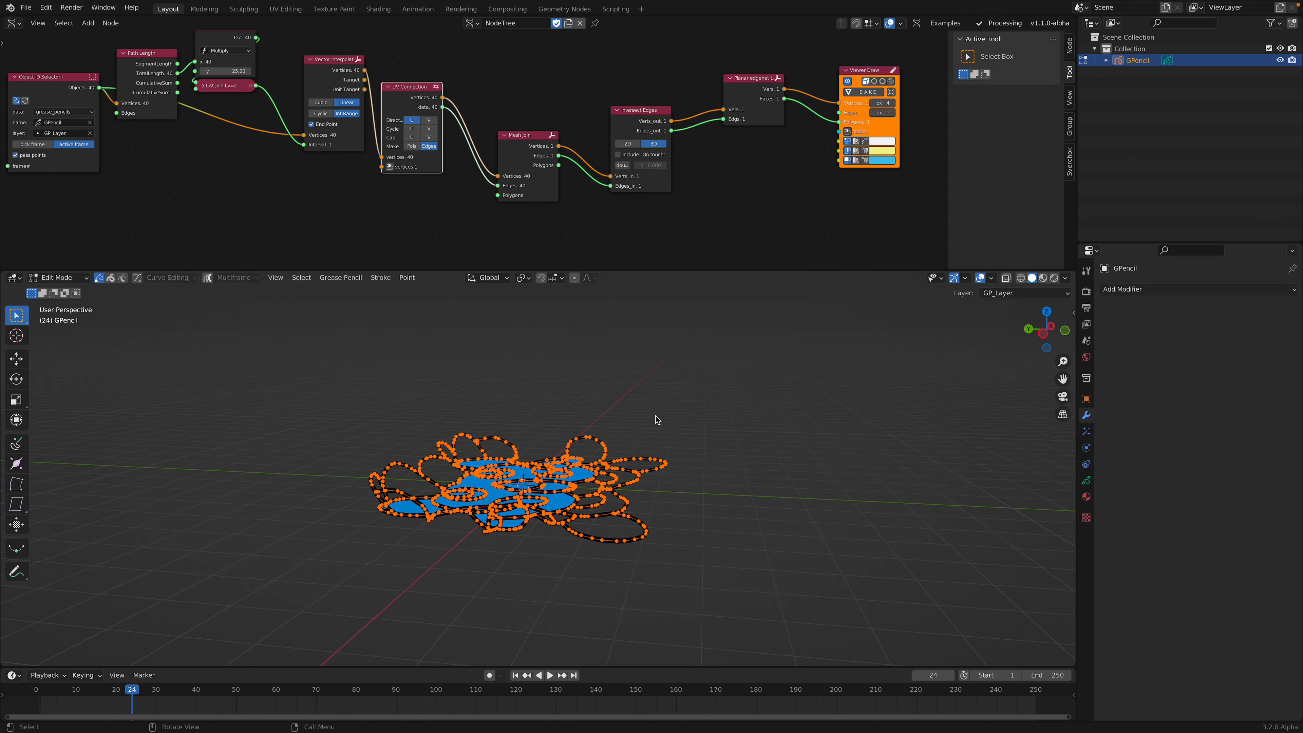
pyautogui.press('s')
pyautogui.press('z')
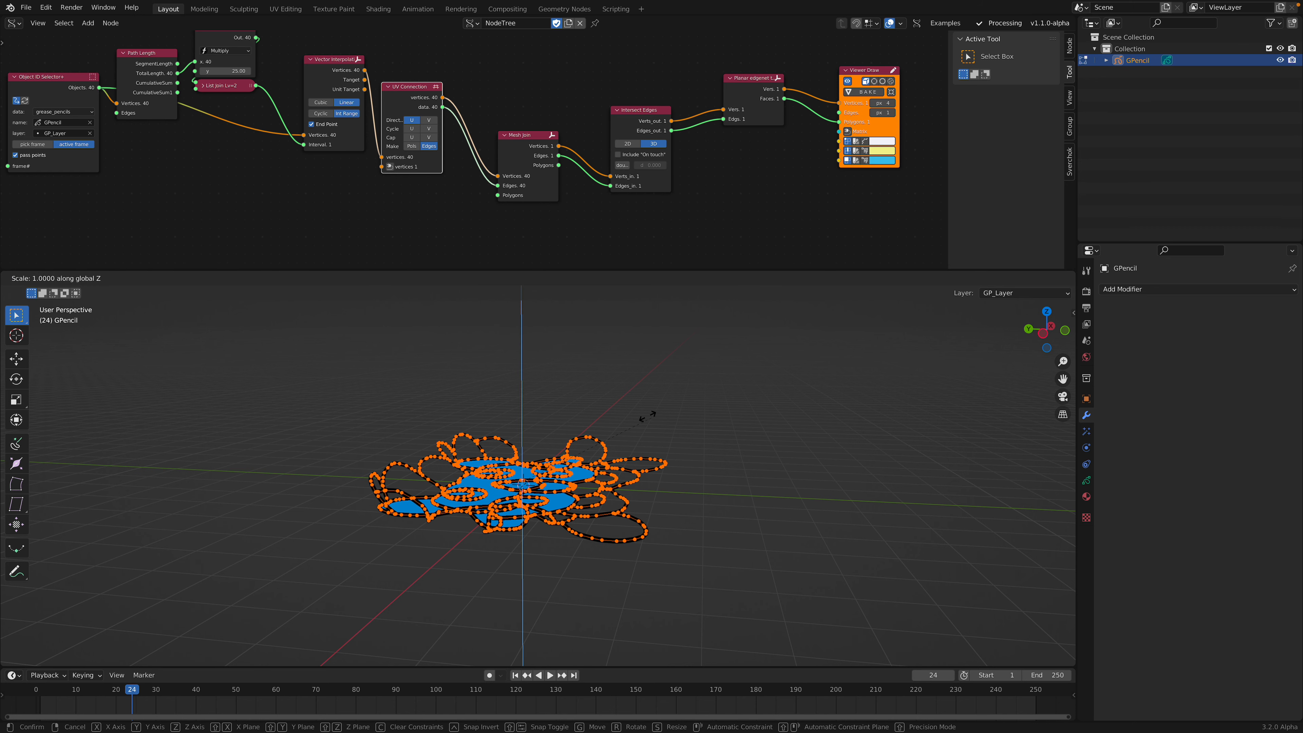
pyautogui.click(639, 419)
pyautogui.press('Tab')
pyautogui.moveTo(641, 424)
pyautogui.mouseDown(button='middle')
pyautogui.moveTo(641, 479)
pyautogui.moveTo(692, 475)
pyautogui.mouseUp(button='middle')
pyautogui.hotkey('ctrl', 's')
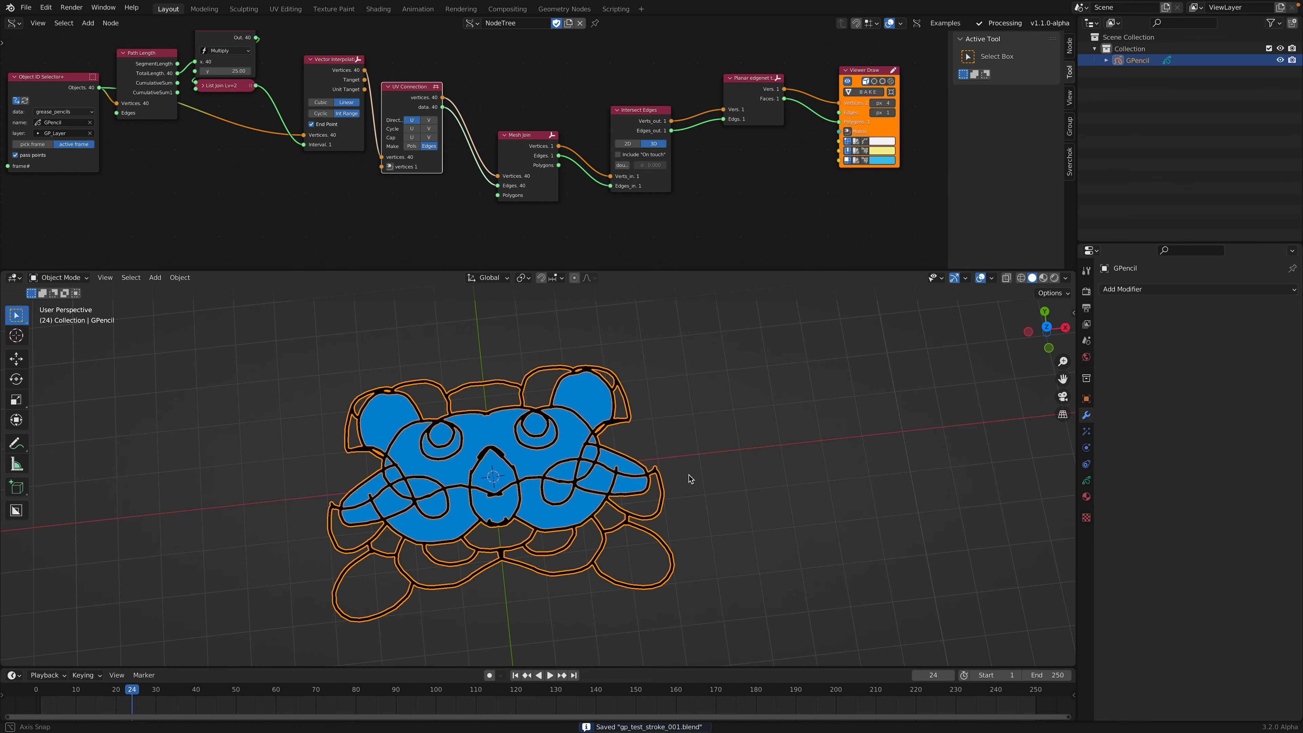
# - Add a Frame Info node, feed its Current Frame into the Object ID Selector's frame# input, and go to frame 1
pyautogui.moveTo(133, 149); pyautogui.dragTo(415, 139, button='middle')
pyautogui.hotkey('shift', 'a')
pyautogui.click(186, 165)
pyautogui.write('fra')
pyautogui.click(201, 185)
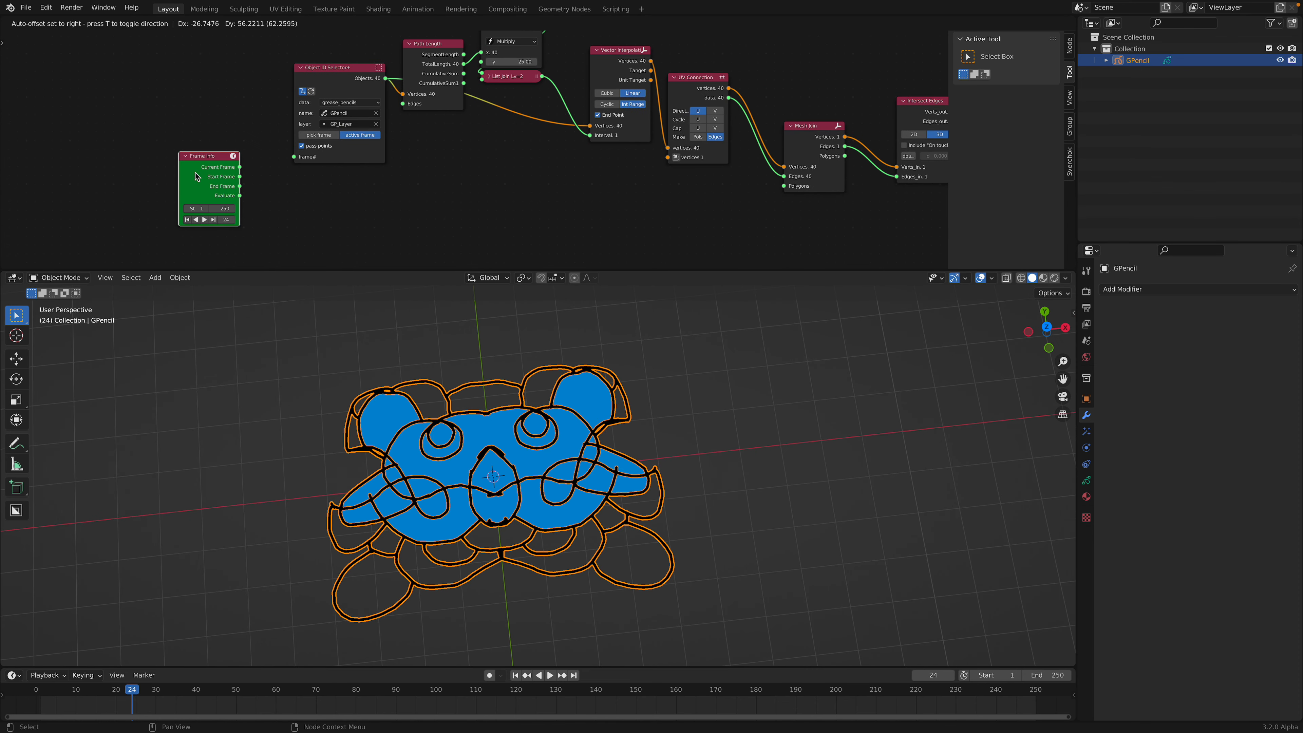
pyautogui.moveTo(240, 167); pyautogui.dragTo(294, 157)
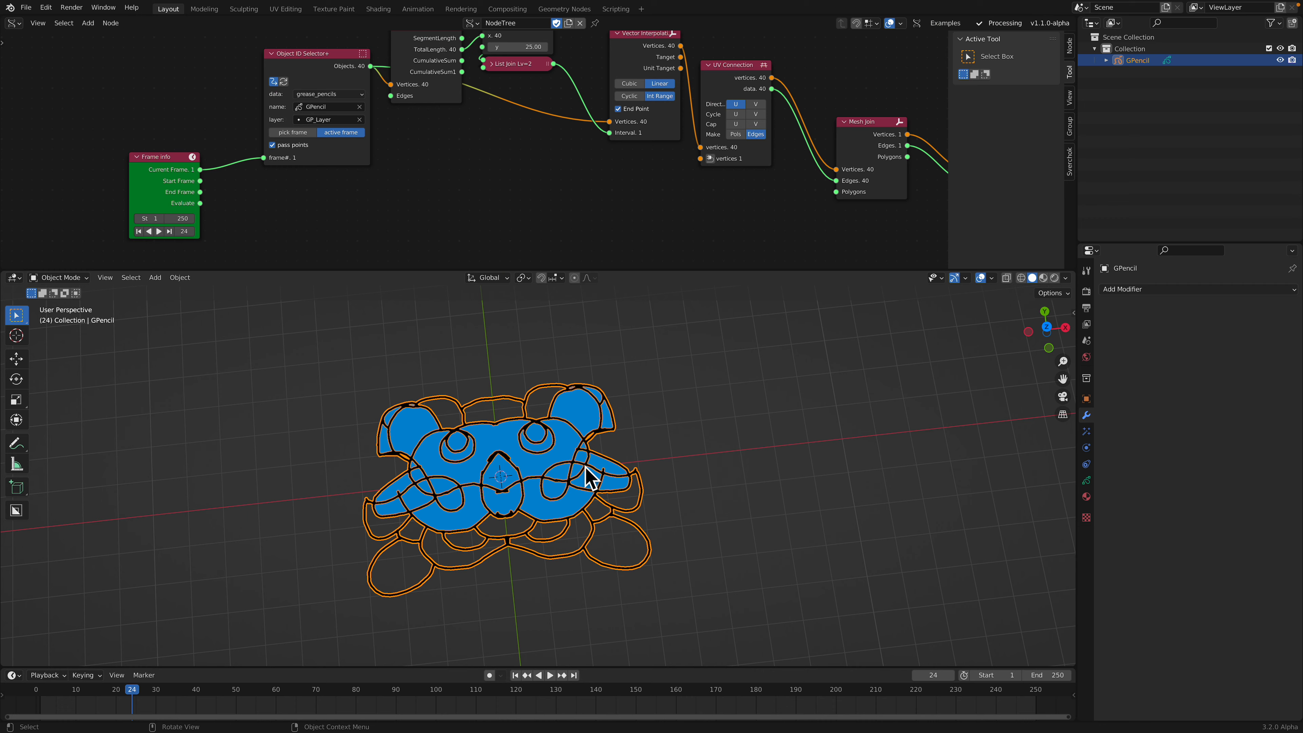
pyautogui.hotkey('shift', 'Left')
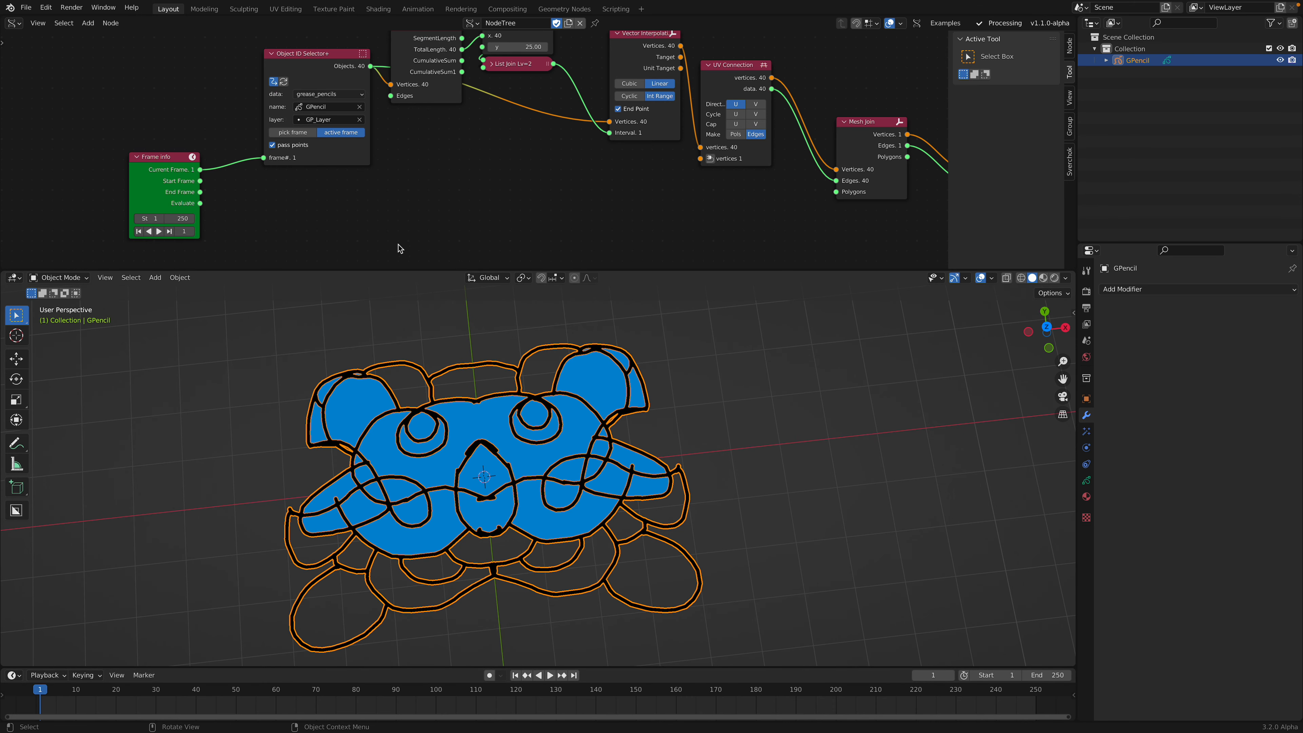
# - Try 10.12 and 40 as the Multiply node's y value
pyautogui.moveTo(446, 122); pyautogui.dragTo(388, 176, button='middle')
pyautogui.click(454, 100)
pyautogui.write('10.12')
pyautogui.press('Return')
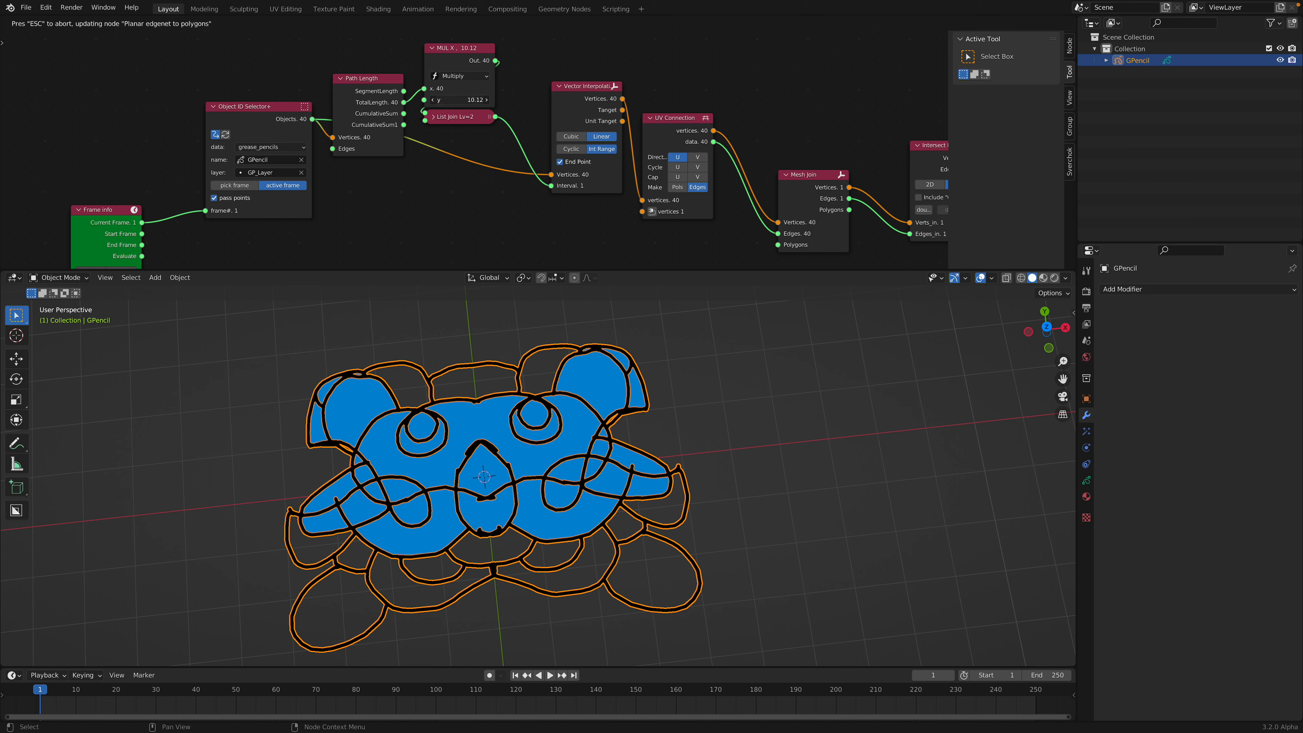
pyautogui.click(462, 100)
pyautogui.write('40')
pyautogui.press('Return')
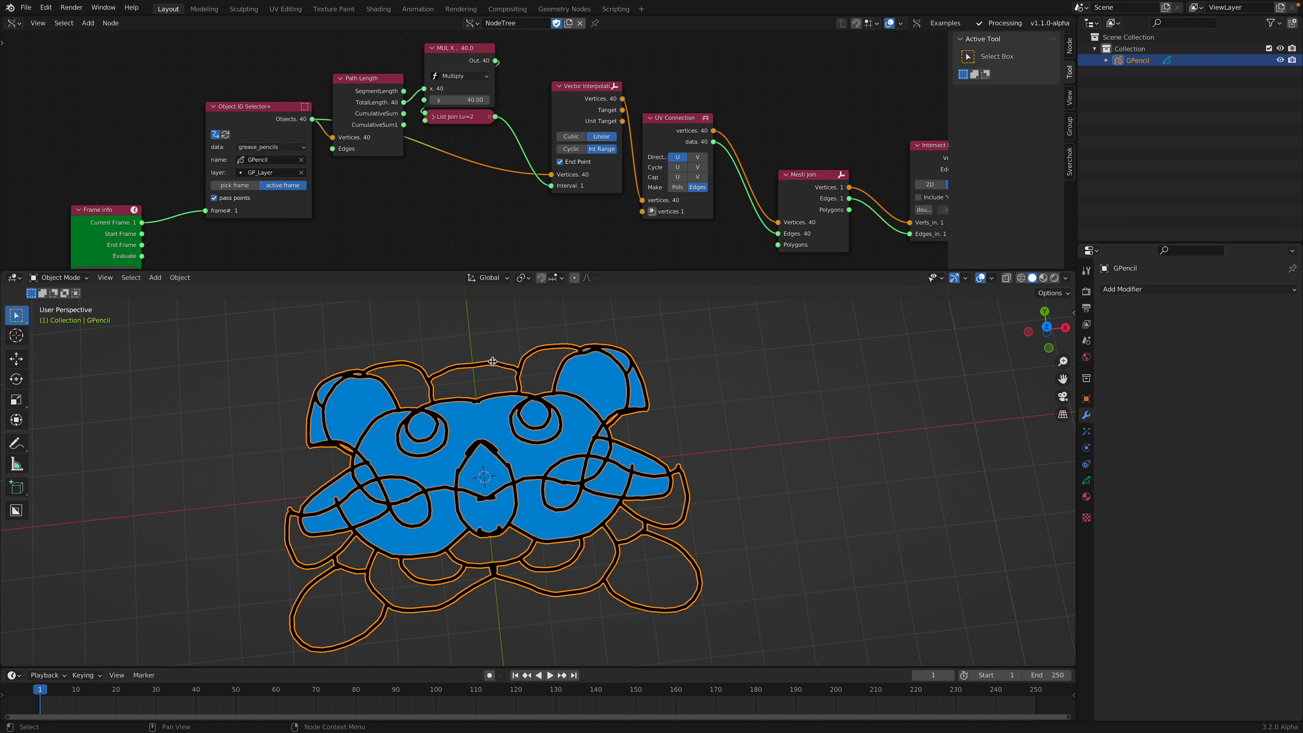
# - Set the Multiply node's y value to 20 and save the file
pyautogui.scroll(-1, 462, 100)
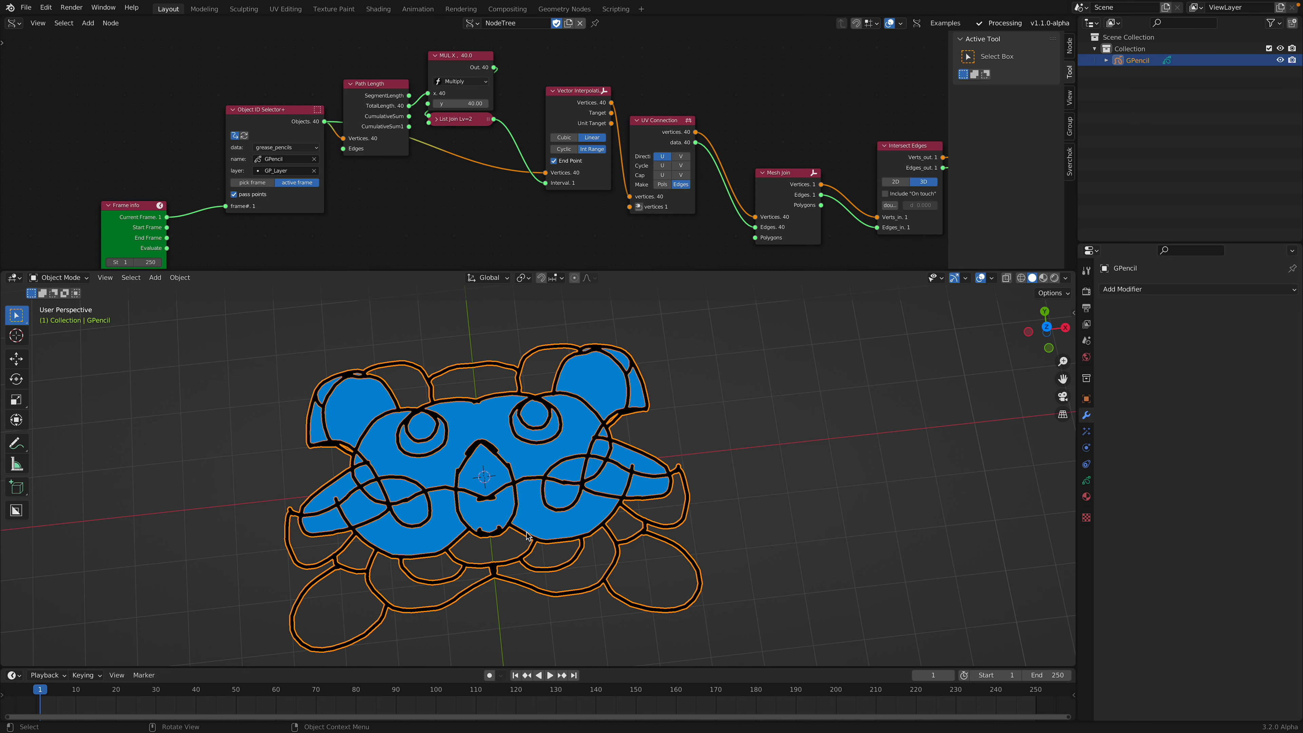
pyautogui.click(470, 103)
pyautogui.write('20')
pyautogui.press('Return')
pyautogui.moveTo(706, 165); pyautogui.dragTo(594, 176, button='middle')
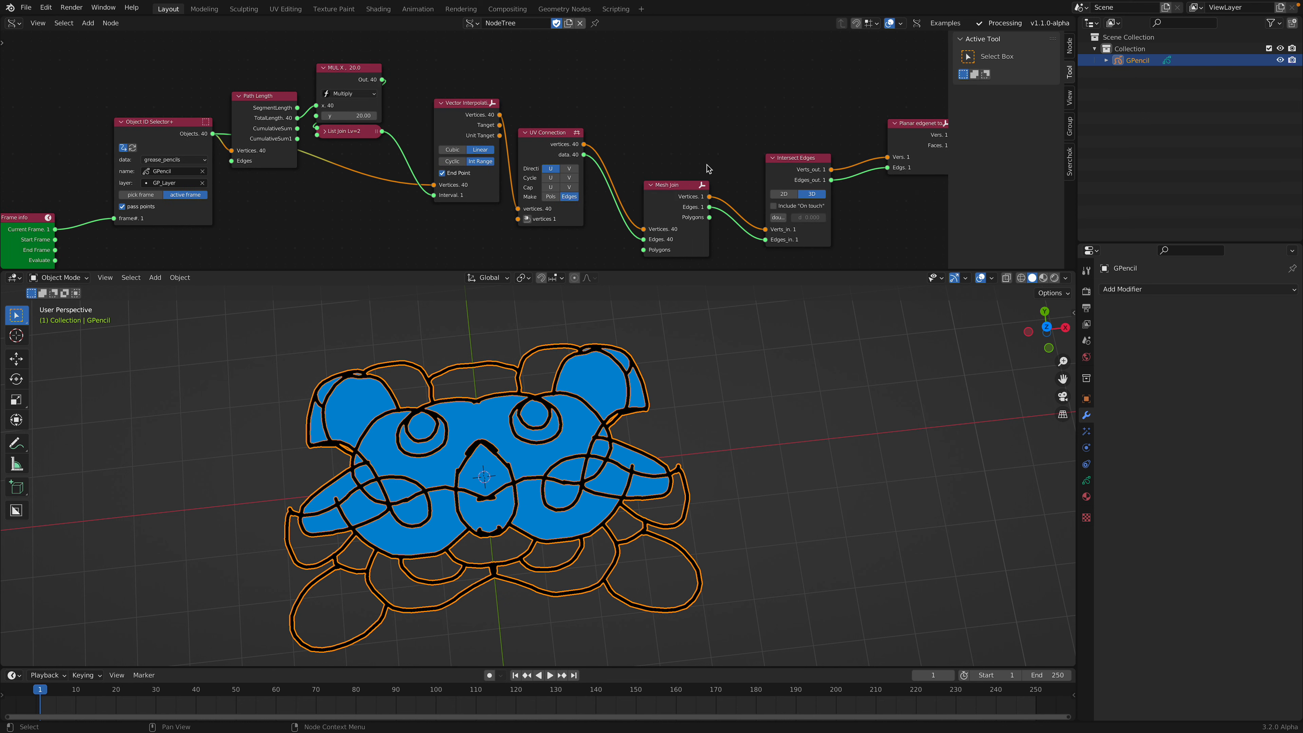
pyautogui.moveTo(737, 149); pyautogui.dragTo(579, 128, button='middle')
pyautogui.scroll(2, 583, 128)
pyautogui.hotkey('ctrl', 's')
# - Try the 2D mode in the Intersect Edges node and switch it back to 3D
pyautogui.moveTo(645, 140); pyautogui.dragTo(648, 125)
pyautogui.moveTo(673, 157); pyautogui.dragTo(588, 143, button='middle')
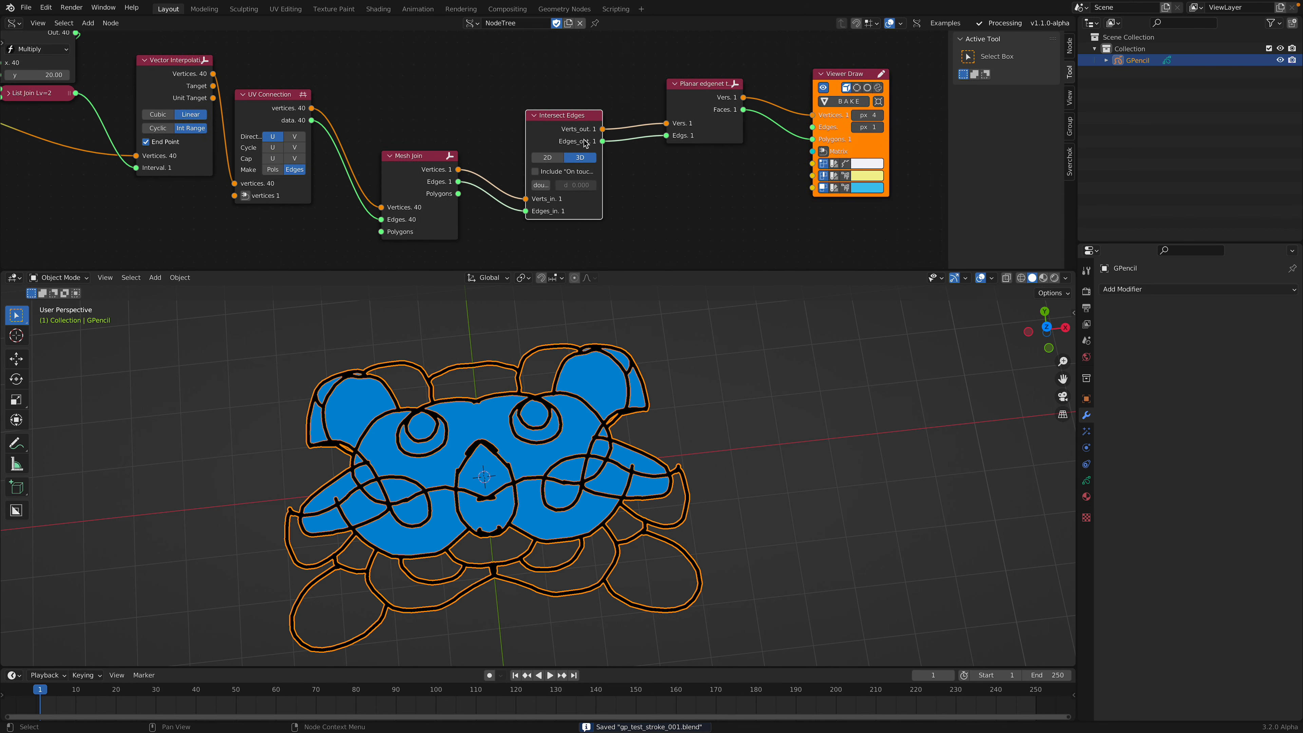
pyautogui.scroll(2, 588, 143)
pyautogui.click(574, 158)
pyautogui.click(595, 158)
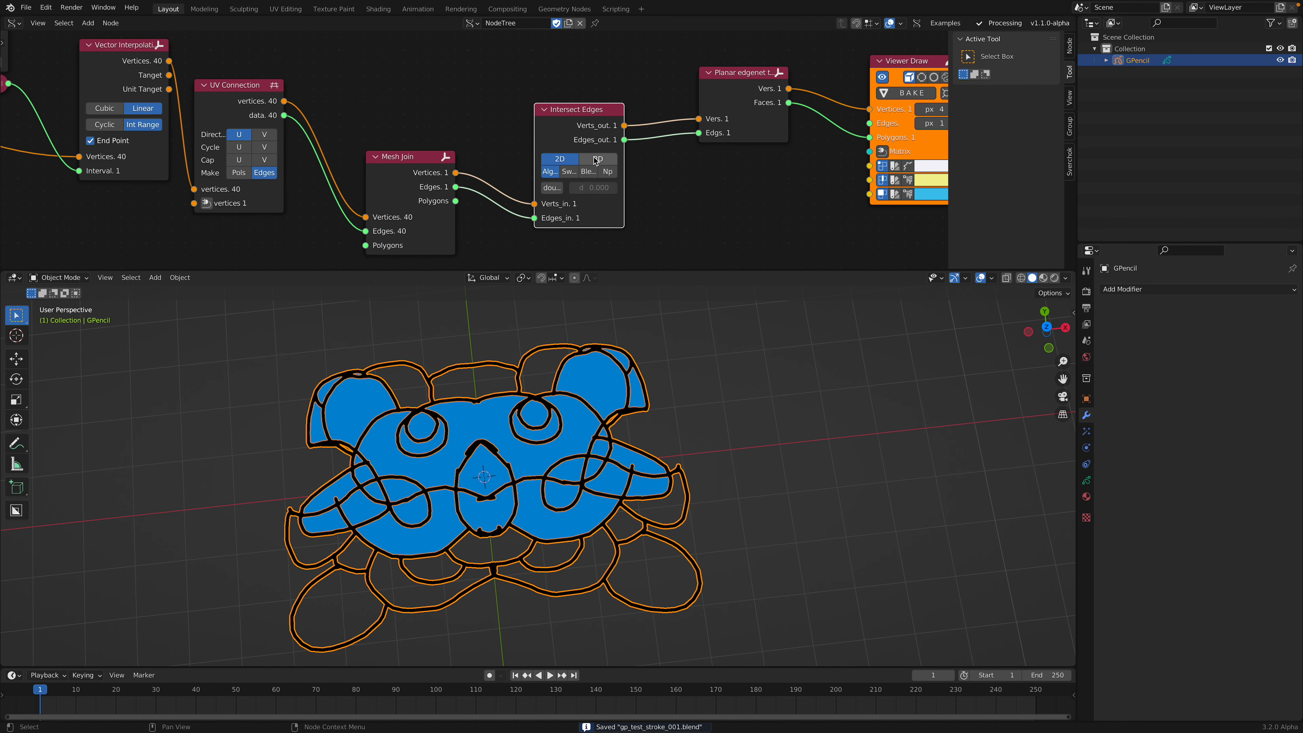
pyautogui.moveTo(684, 179); pyautogui.dragTo(629, 186, button='middle')
pyautogui.scroll(-1, 629, 187)
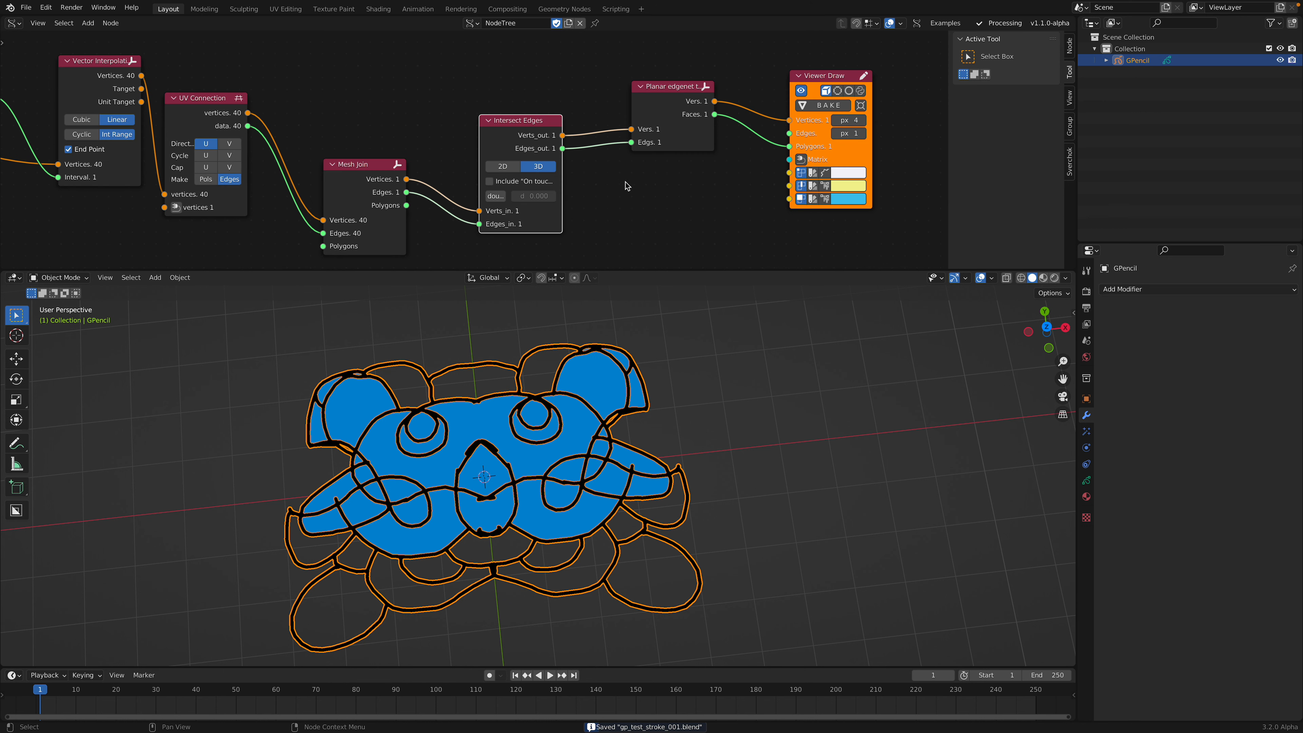
# - Widen the Intersect Edges node and enable its doubles and Include "On touch" options
pyautogui.moveTo(562, 178); pyautogui.dragTo(590, 179)
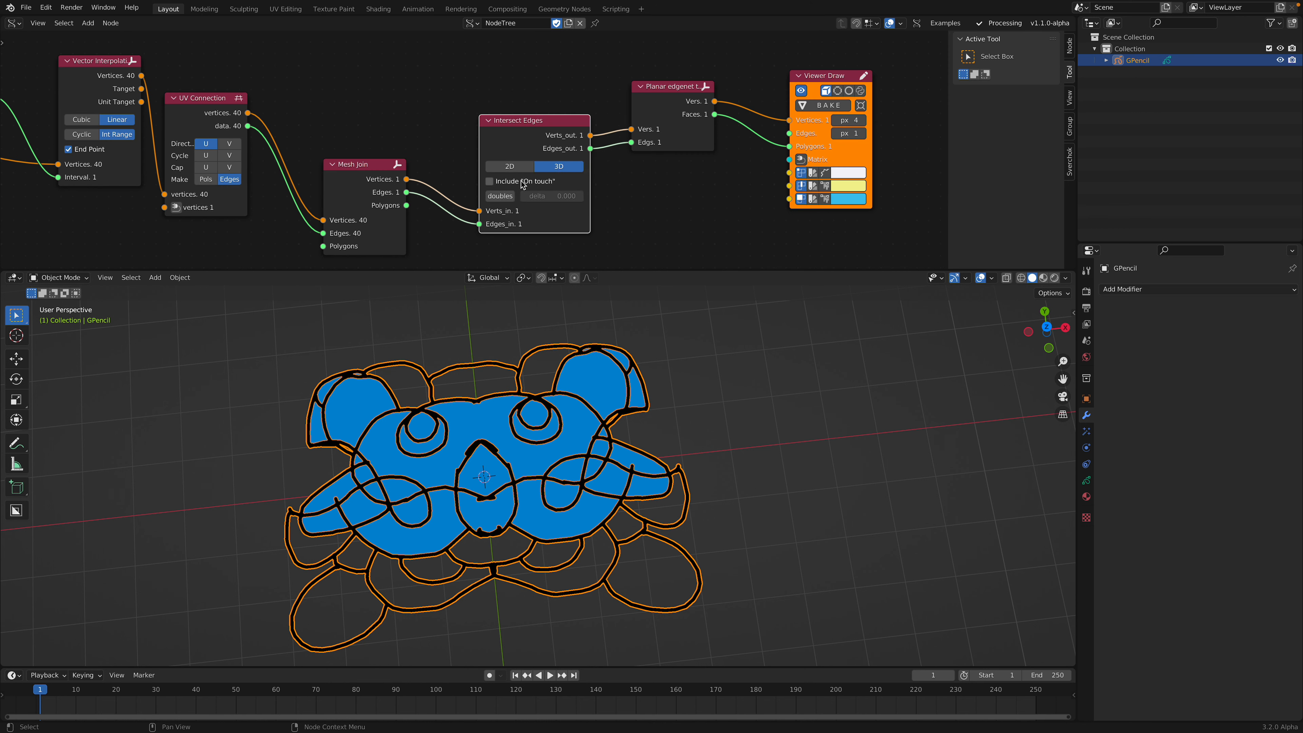
pyautogui.click(511, 196)
pyautogui.scroll(1, 510, 196)
pyautogui.click(533, 188)
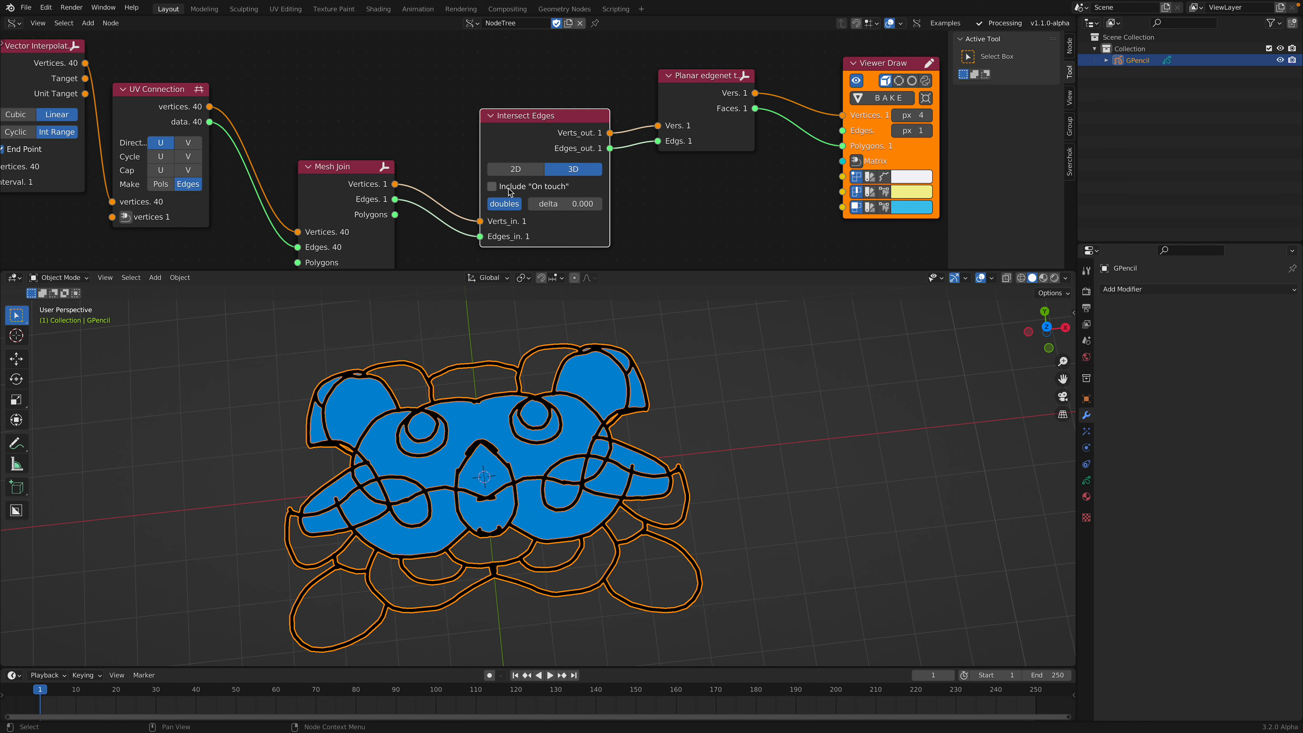
# - Save the file in top view and bake the Viewer Draw faces into a mesh object
pyautogui.moveTo(530, 387); pyautogui.dragTo(519, 406, button='middle')
pyautogui.click(1046, 328)
pyautogui.keyDown('shift'); pyautogui.moveTo(895, 351); pyautogui.dragTo(872, 344, button='middle'); pyautogui.keyUp('shift')
pyautogui.hotkey('ctrl', 's')
pyautogui.moveTo(718, 197); pyautogui.dragTo(654, 157, button='middle')
pyautogui.scroll(-4, 649, 189)
pyautogui.click(577, 383)
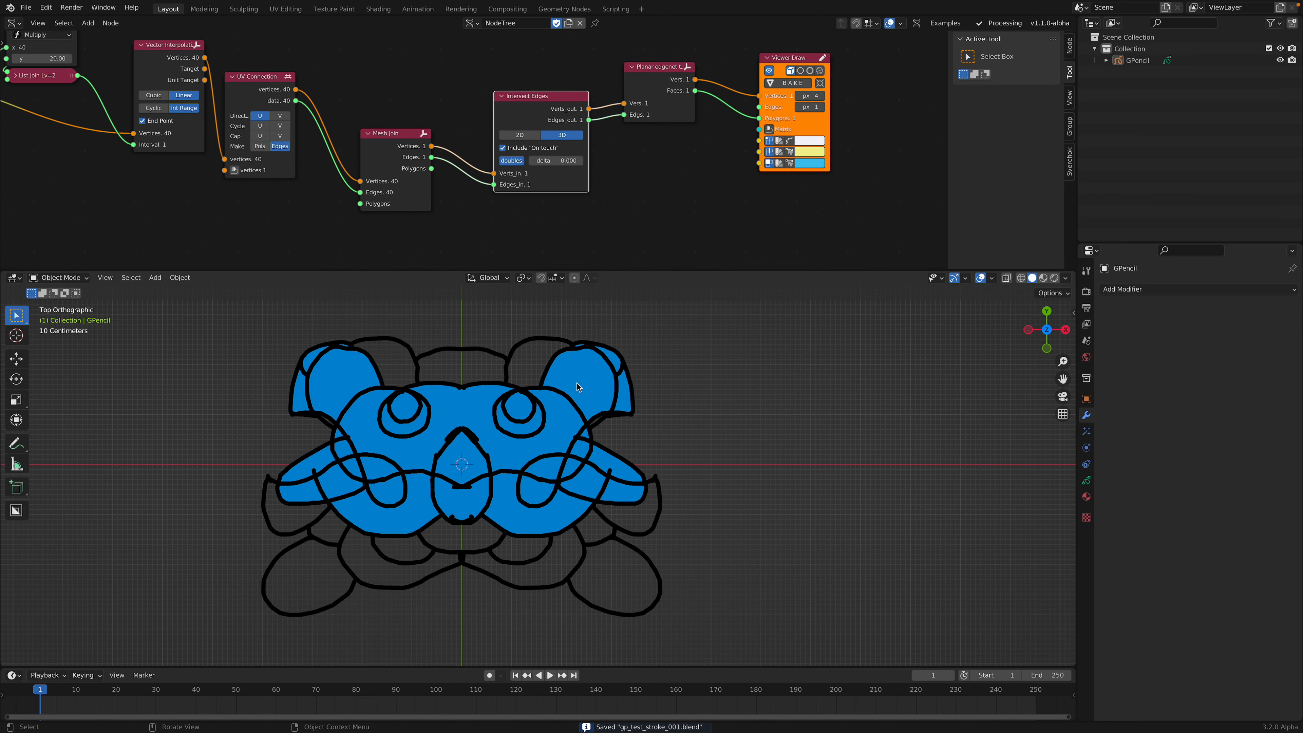
pyautogui.click(792, 83)
pyautogui.keyDown('shift'); pyautogui.moveTo(666, 420); pyautogui.dragTo(589, 422, button='middle'); pyautogui.keyUp('shift')
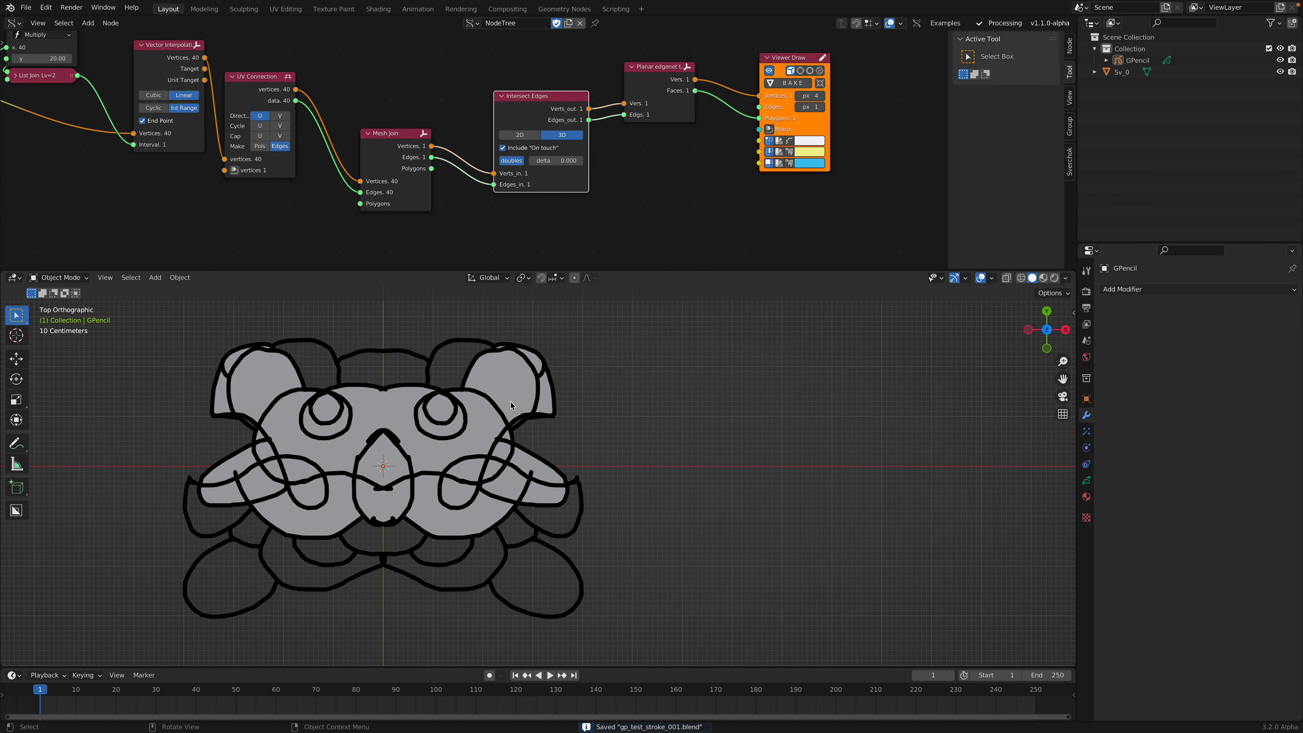
# - Move the baked mesh about 8.8 m along the X axis, beside the Grease Pencil drawing
pyautogui.click(551, 406)
pyautogui.press('g')
pyautogui.press('x')
pyautogui.click(1044, 402)
pyautogui.keyDown('shift'); pyautogui.moveTo(795, 399); pyautogui.dragTo(761, 400, button='middle'); pyautogui.keyUp('shift')
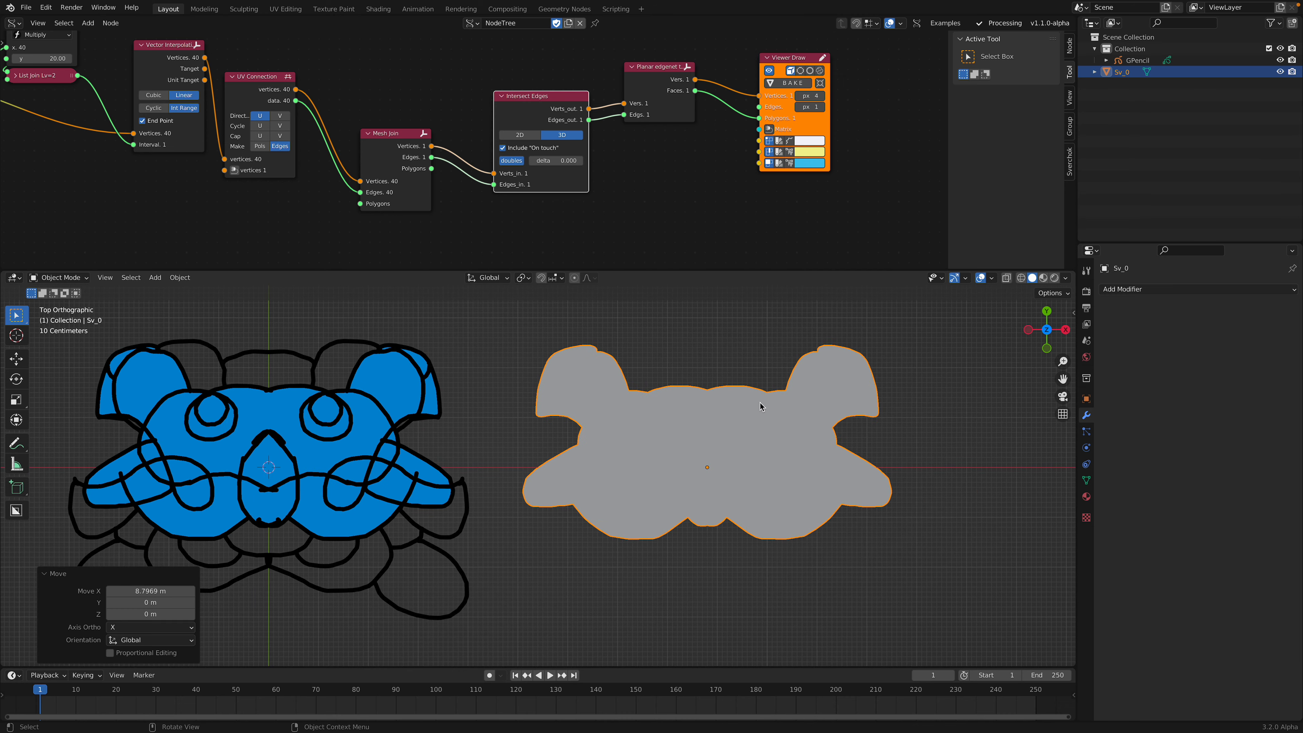
# - Select the linked face geometry in the baked mesh and move it along X, clear of the loose pieces
pyautogui.press('Tab')
pyautogui.scroll(2, 780, 451)
pyautogui.keyDown('shift'); pyautogui.moveTo(781, 451); pyautogui.dragTo(580, 451, button='middle'); pyautogui.keyUp('shift')
pyautogui.scroll(2, 588, 457)
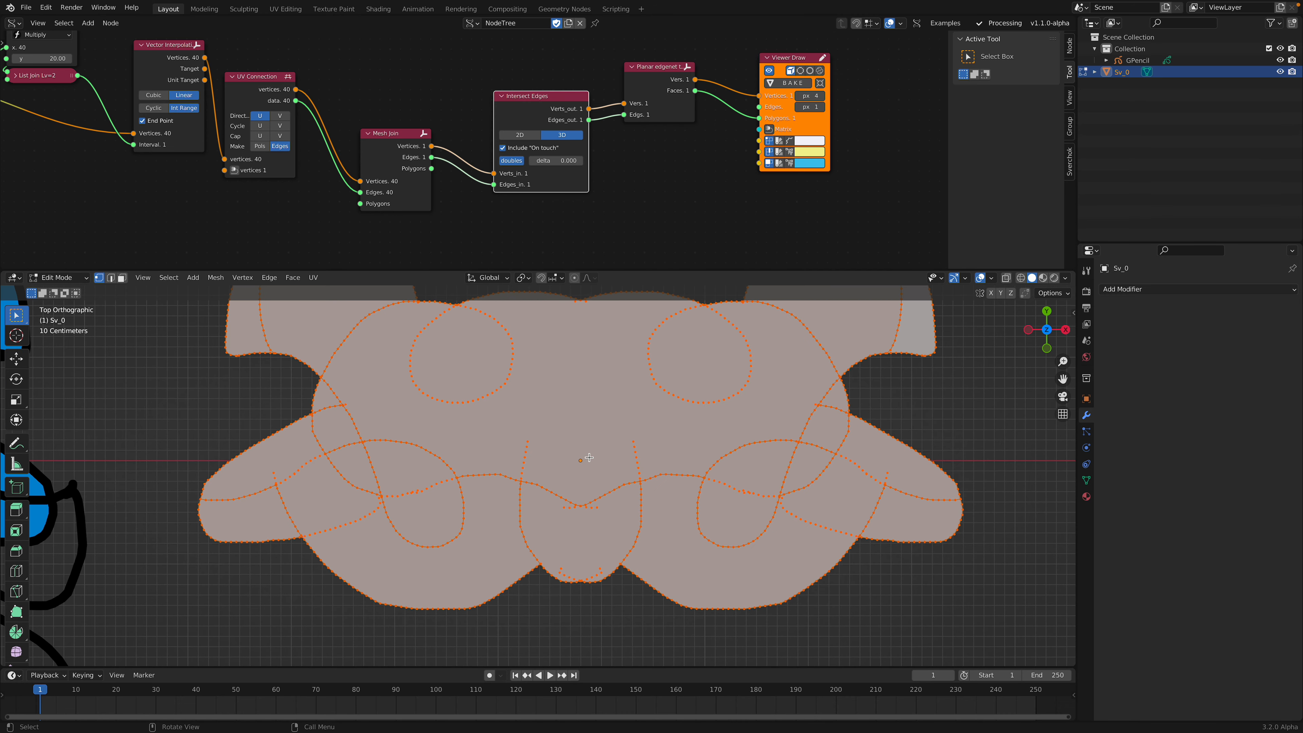
pyautogui.click(655, 476)
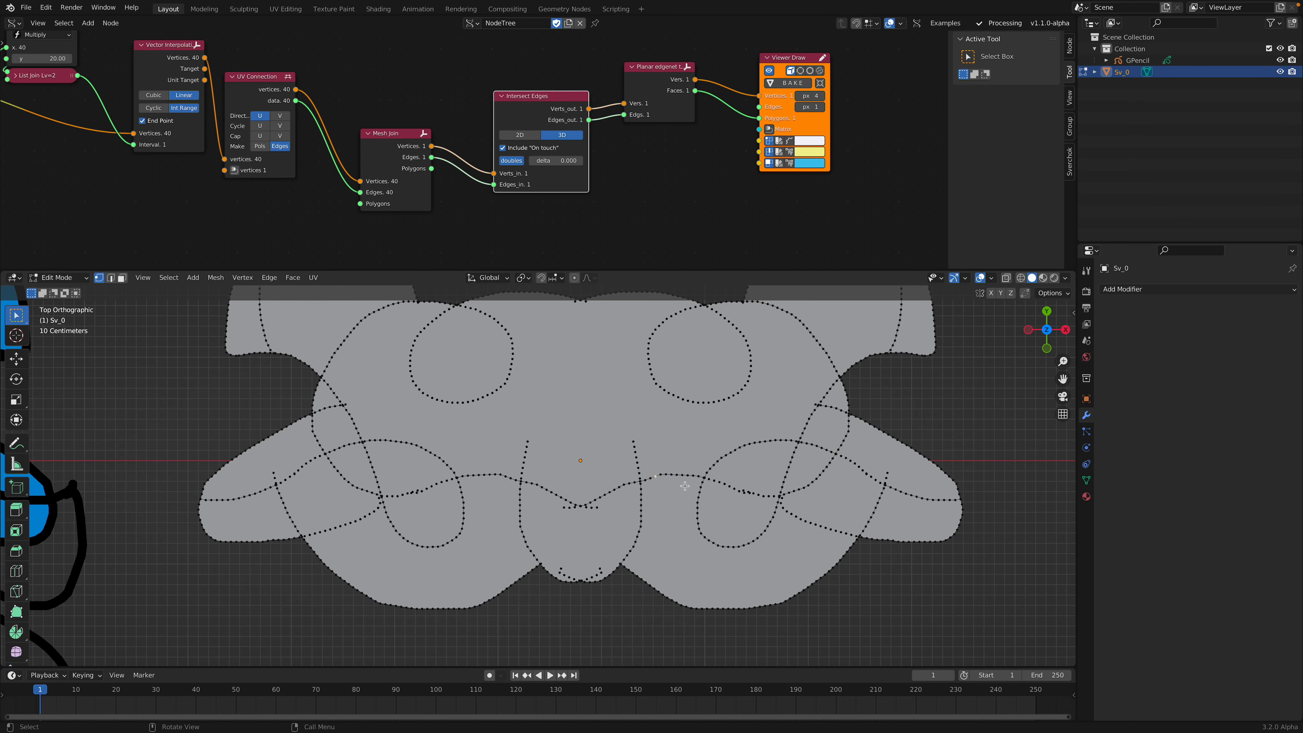
pyautogui.hotkey('ctrl', 'l')
pyautogui.scroll(-4, 685, 485)
pyautogui.press('g')
pyautogui.press('x')
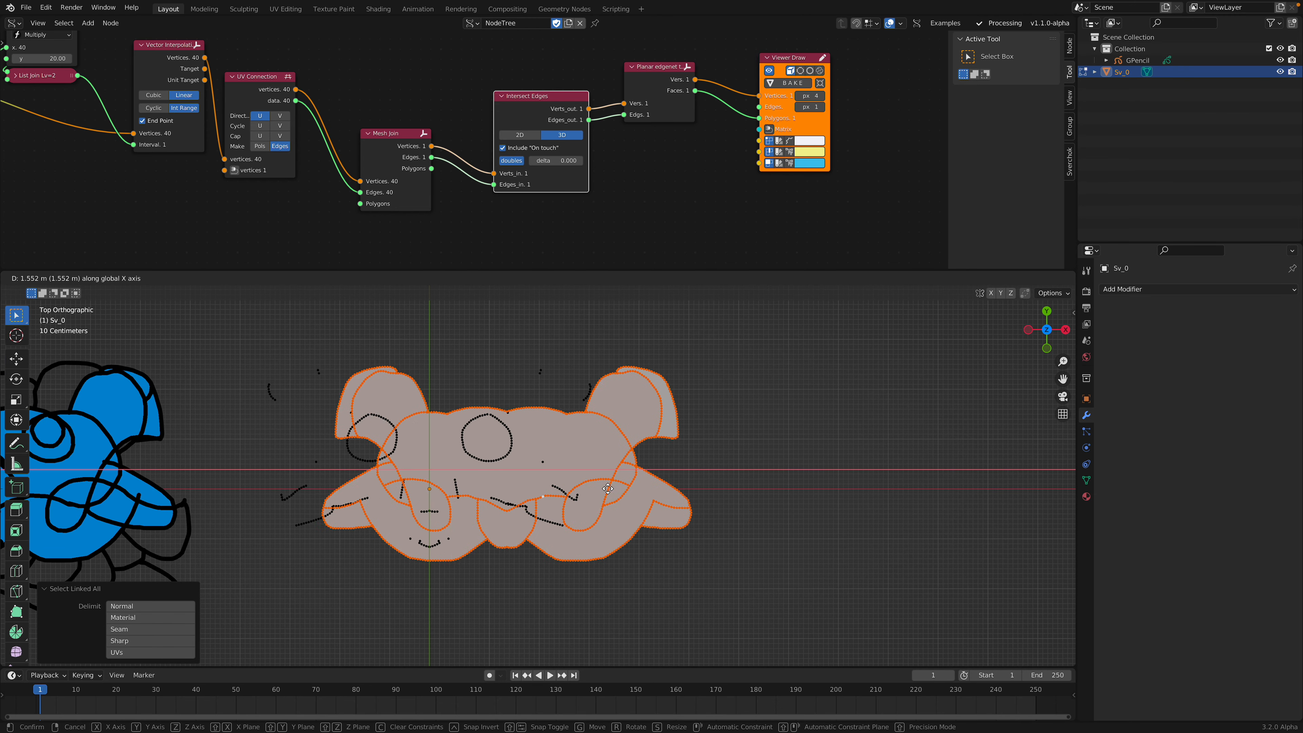
pyautogui.click(944, 488)
pyautogui.keyDown('shift'); pyautogui.moveTo(831, 472); pyautogui.dragTo(787, 482, button='middle'); pyautogui.keyUp('shift')
pyautogui.press('Tab')
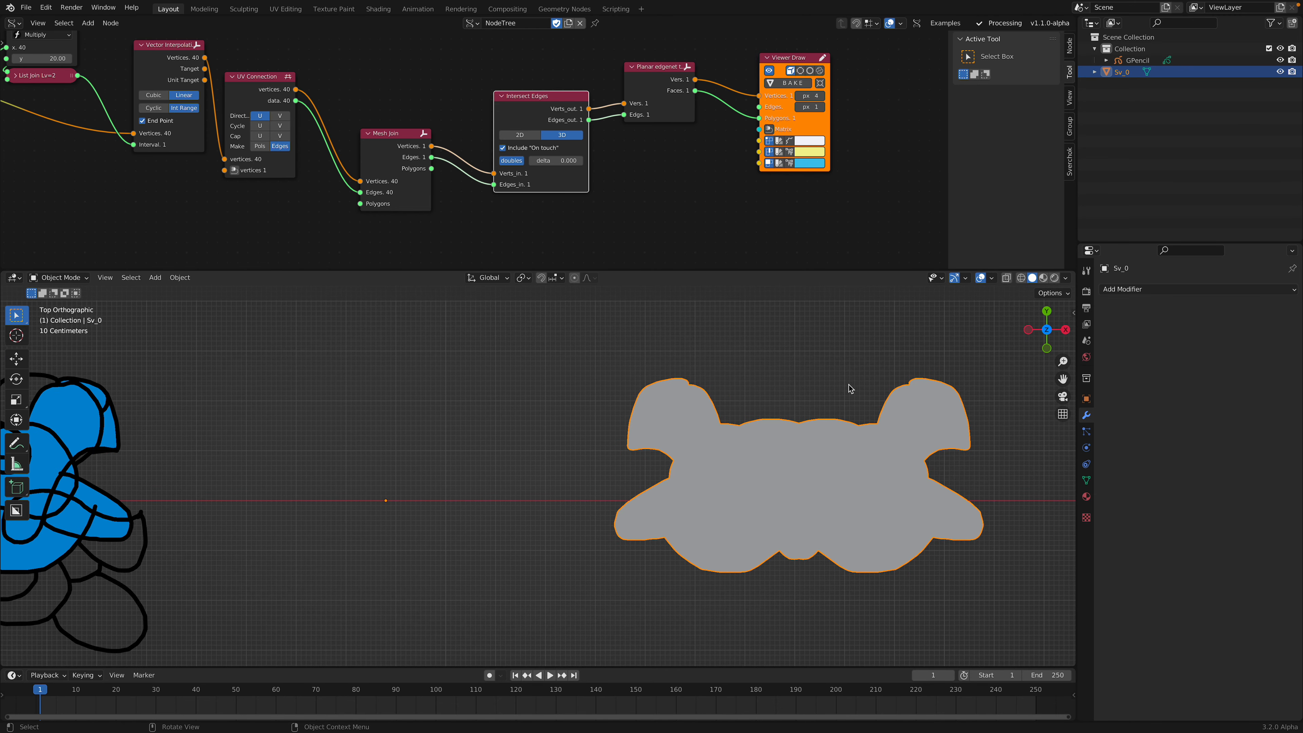
# - Examine the loose pieces of the baked mesh next to the connected face shape and the original drawing
pyautogui.press('Tab')
pyautogui.press('a')
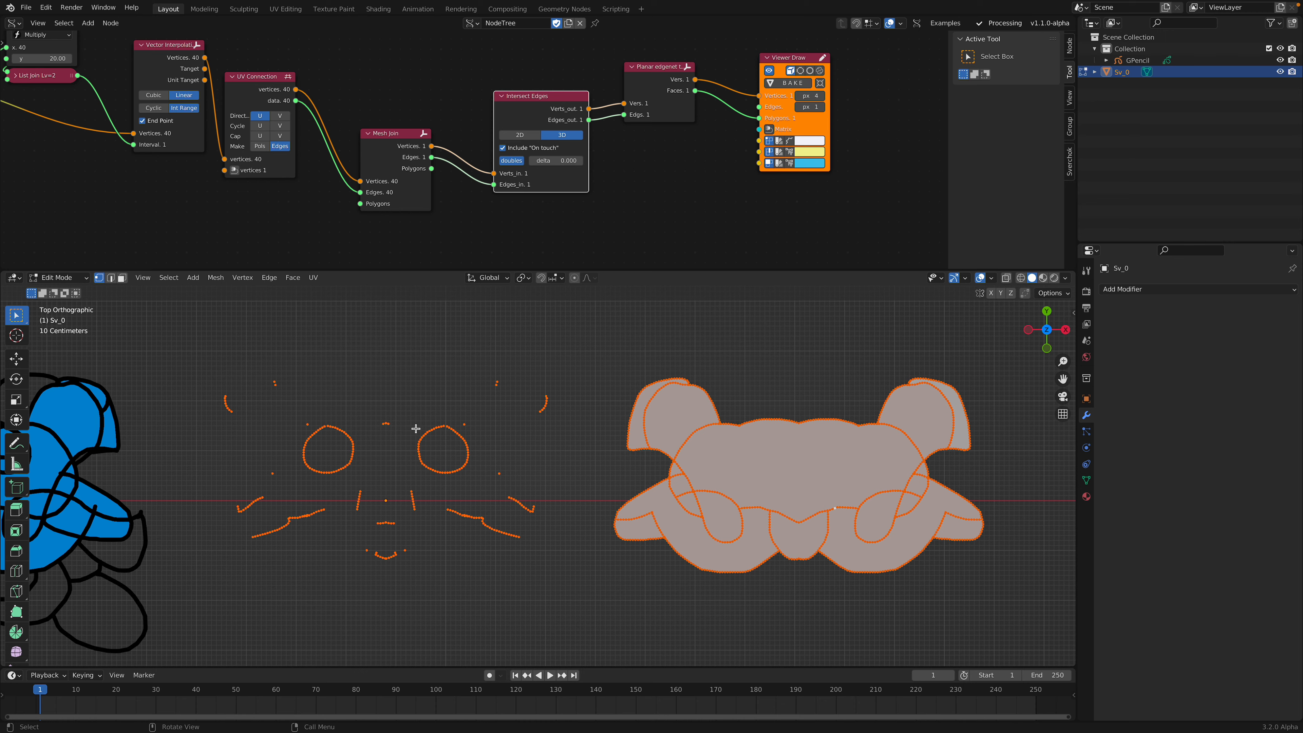
pyautogui.scroll(-2, 452, 472)
pyautogui.keyDown('shift'); pyautogui.moveTo(451, 495); pyautogui.dragTo(540, 503, button='middle'); pyautogui.keyUp('shift')
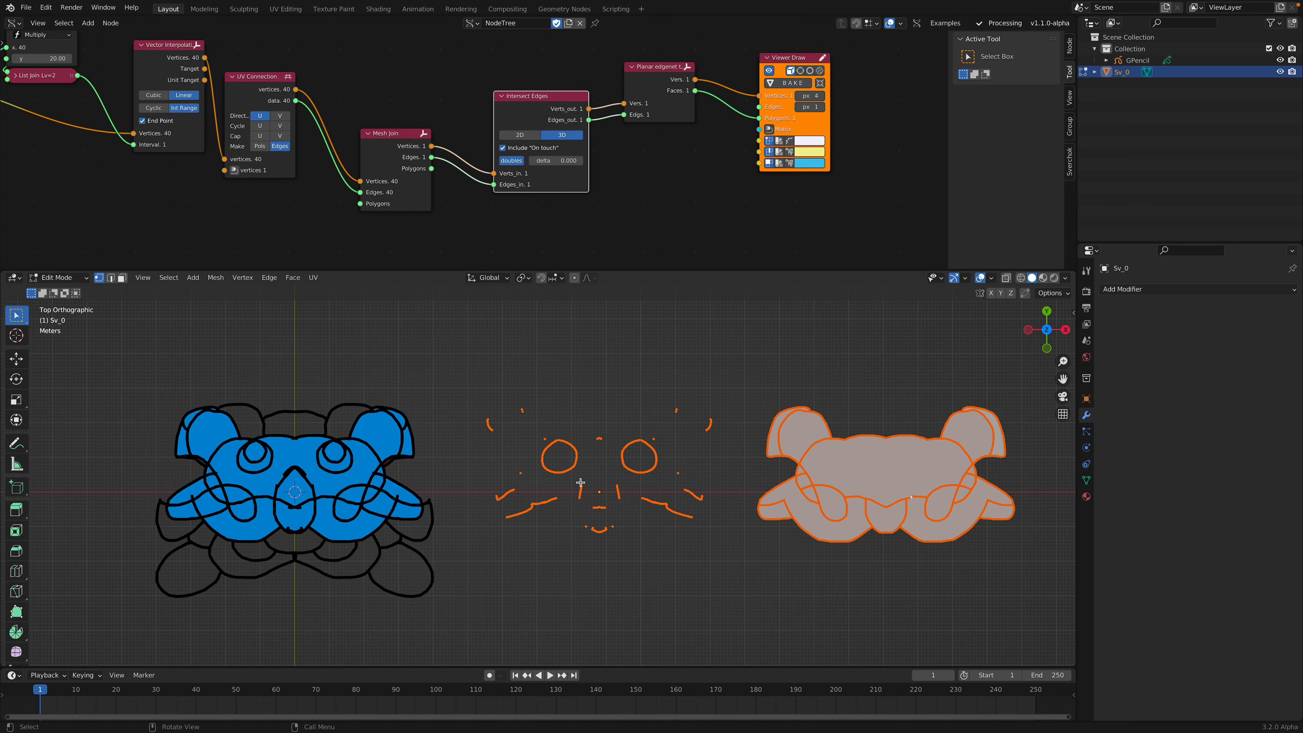
pyautogui.scroll(2, 581, 482)
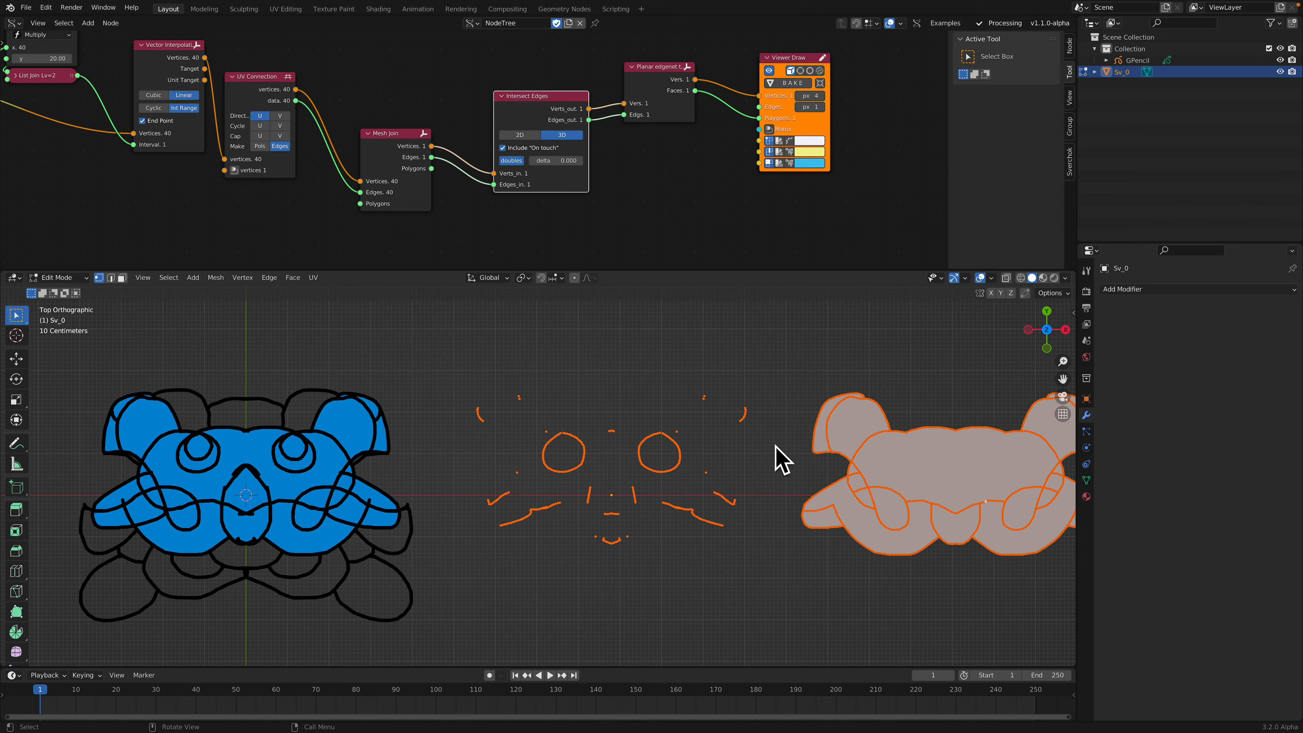
pyautogui.keyDown('shift'); pyautogui.moveTo(780, 457); pyautogui.dragTo(688, 456, button='middle'); pyautogui.keyUp('shift')
pyautogui.press('Tab')
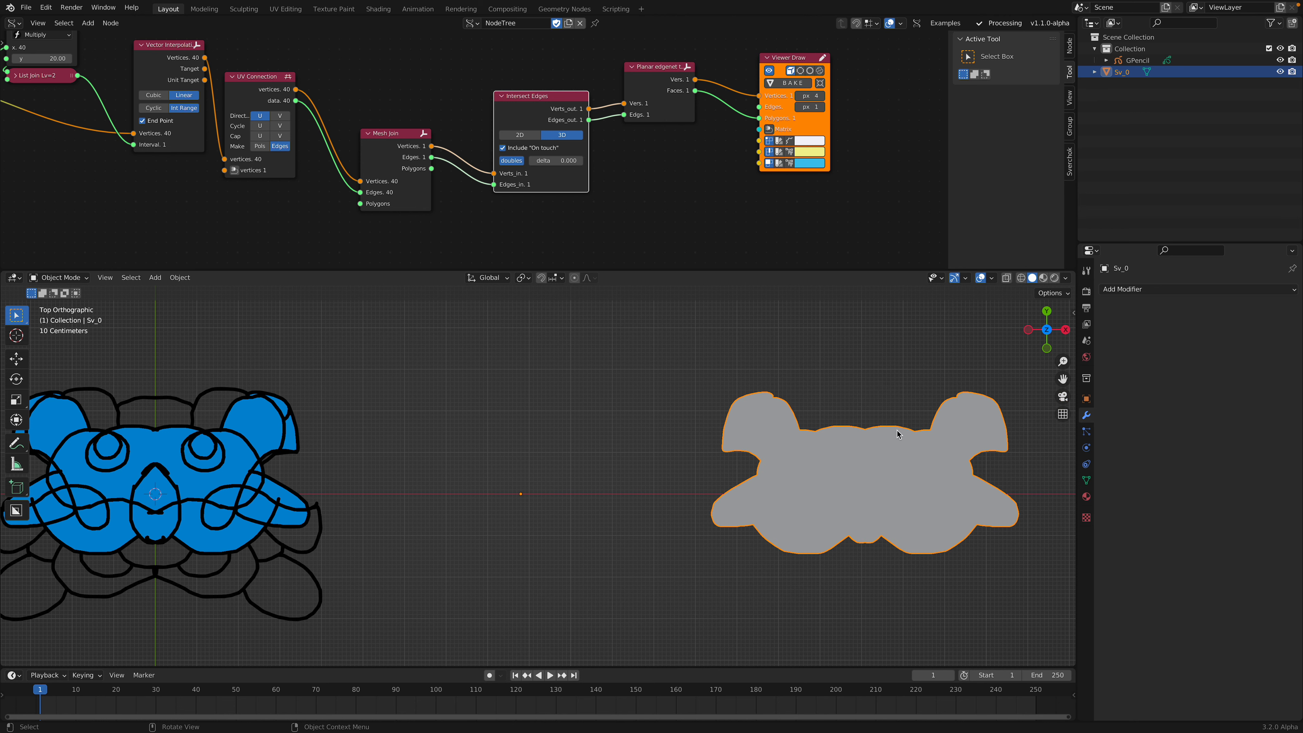
# - Move the mesh about -17.54 m in X and 4.94 m in Y, above the drawing, and set its origin to geometry
pyautogui.scroll(-3, 842, 475)
pyautogui.moveTo(820, 485); pyautogui.dragTo(388, 368)
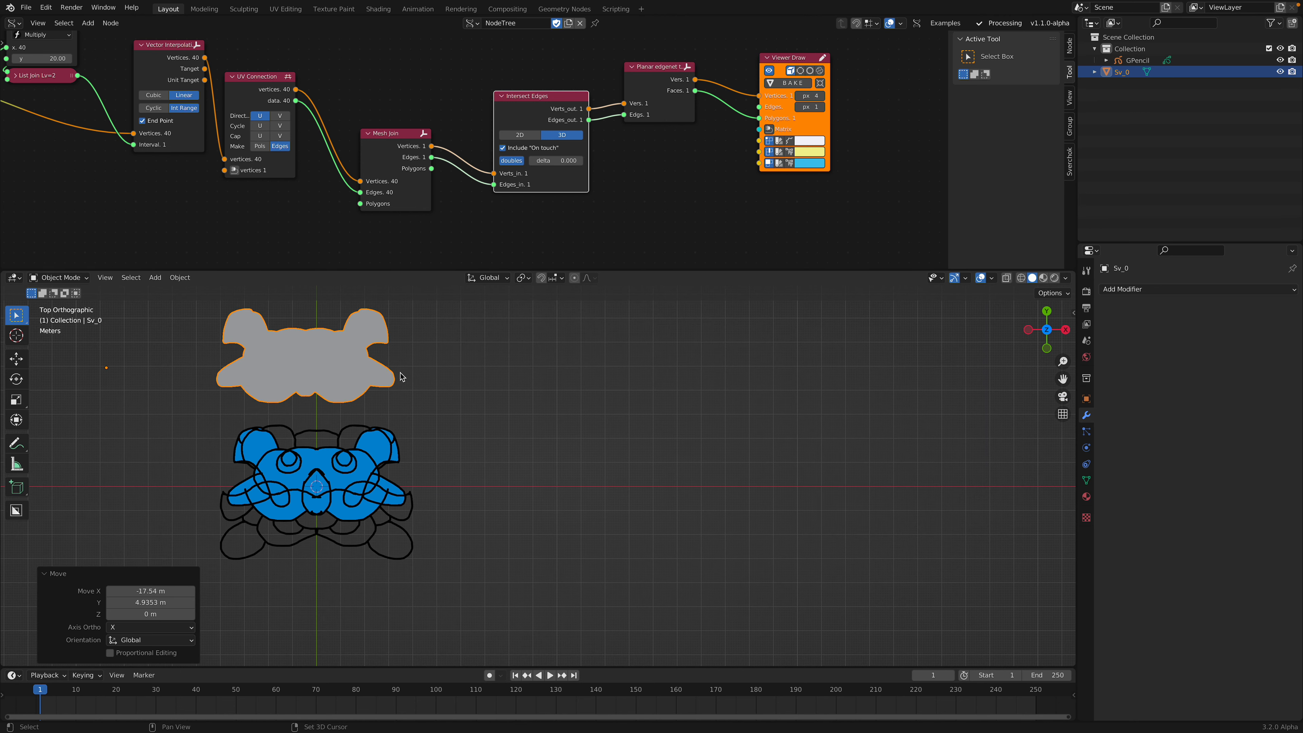
pyautogui.keyDown('shift'); pyautogui.moveTo(419, 386); pyautogui.dragTo(550, 478, button='middle'); pyautogui.keyUp('shift')
pyautogui.rightClick(469, 445)
pyautogui.moveTo(492, 445)
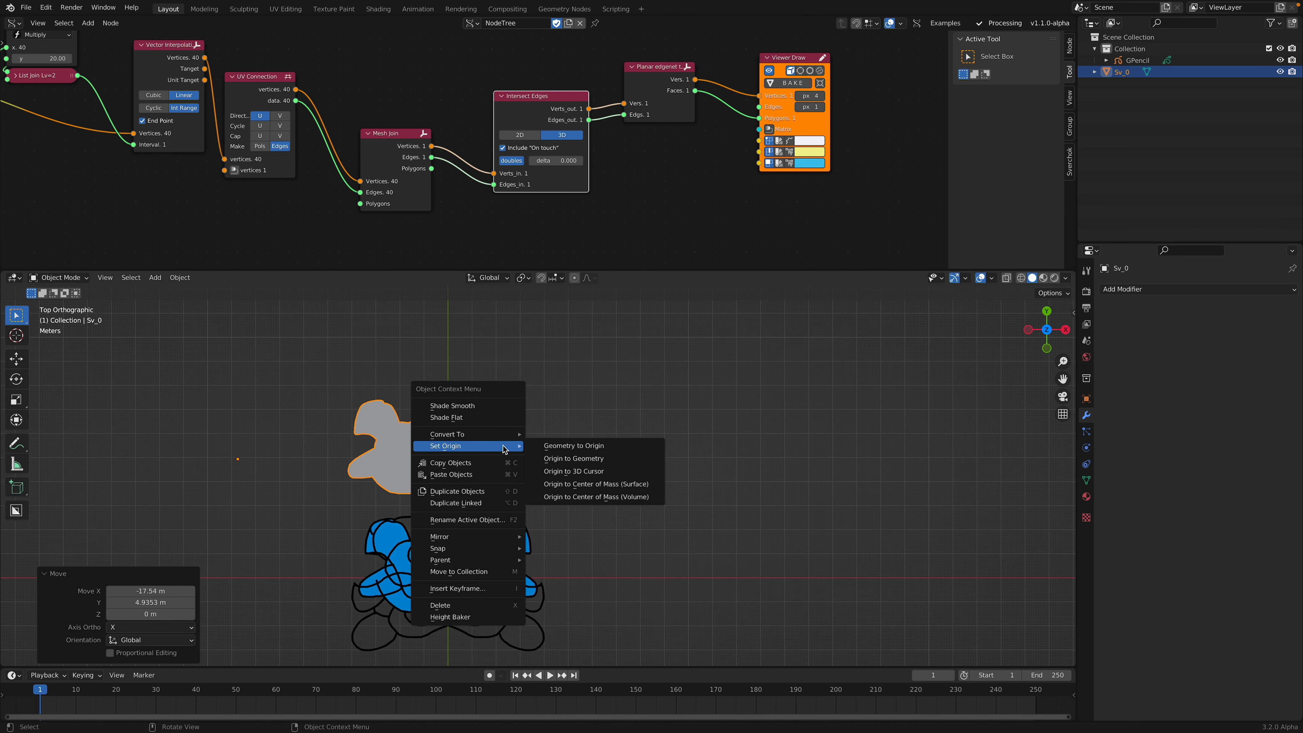
pyautogui.click(571, 456)
# - Shift the mesh about 1.09 m in X and 0.48 m in Y above the drawing
pyautogui.press('g')
pyautogui.click(538, 500)
pyautogui.scroll(2, 495, 457)
pyautogui.keyDown('shift'); pyautogui.moveTo(494, 457); pyautogui.dragTo(515, 488, button='middle'); pyautogui.keyUp('shift')
pyautogui.scroll(1, 508, 483)
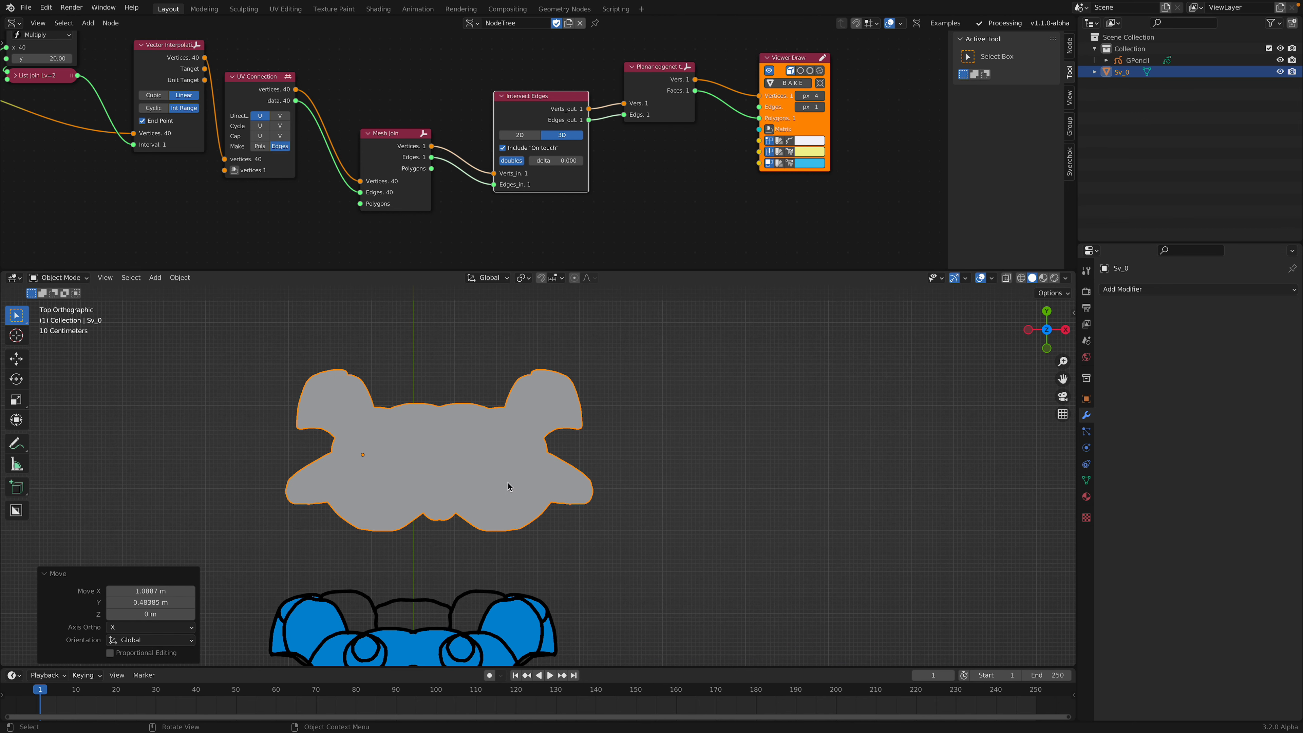
# - Delete the loose pieces from the baked mesh, keeping only the linked face shape
pyautogui.press('Tab')
pyautogui.scroll(-3, 508, 485)
pyautogui.hotkey('alt', 'a')
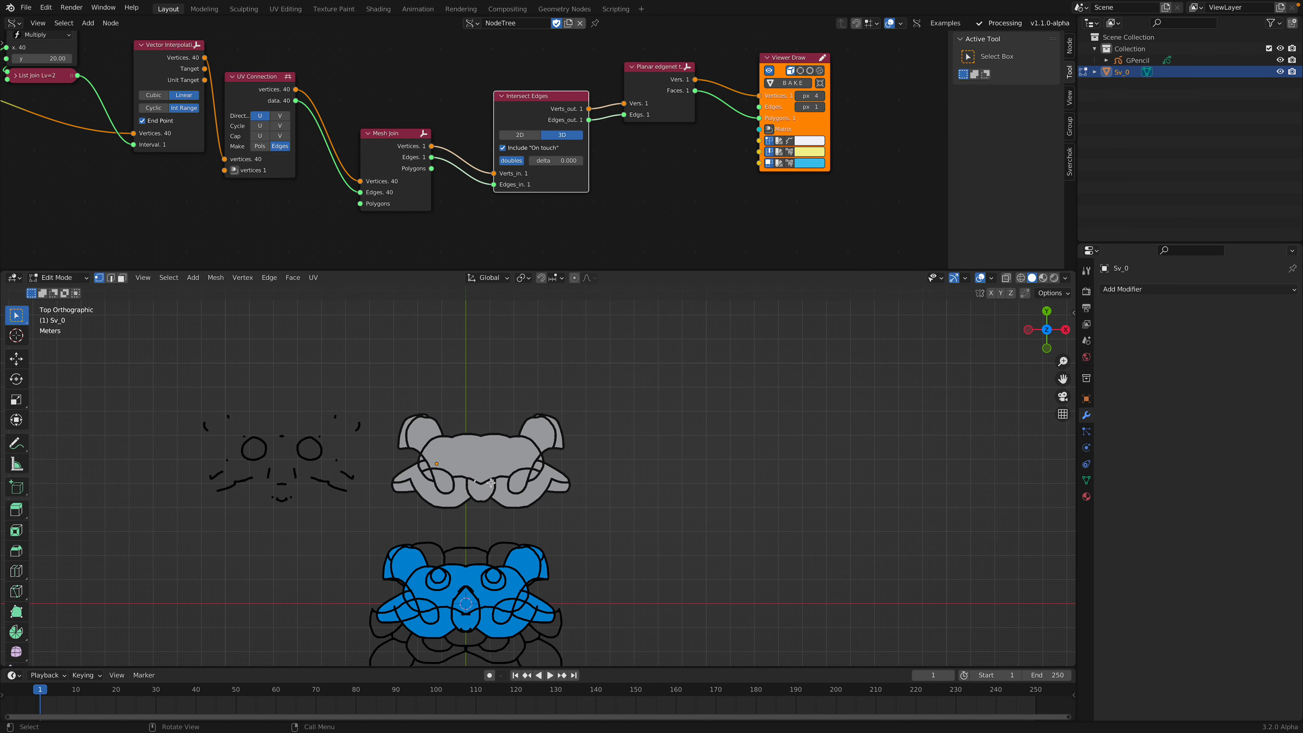
pyautogui.hotkey('ctrl', 'l')
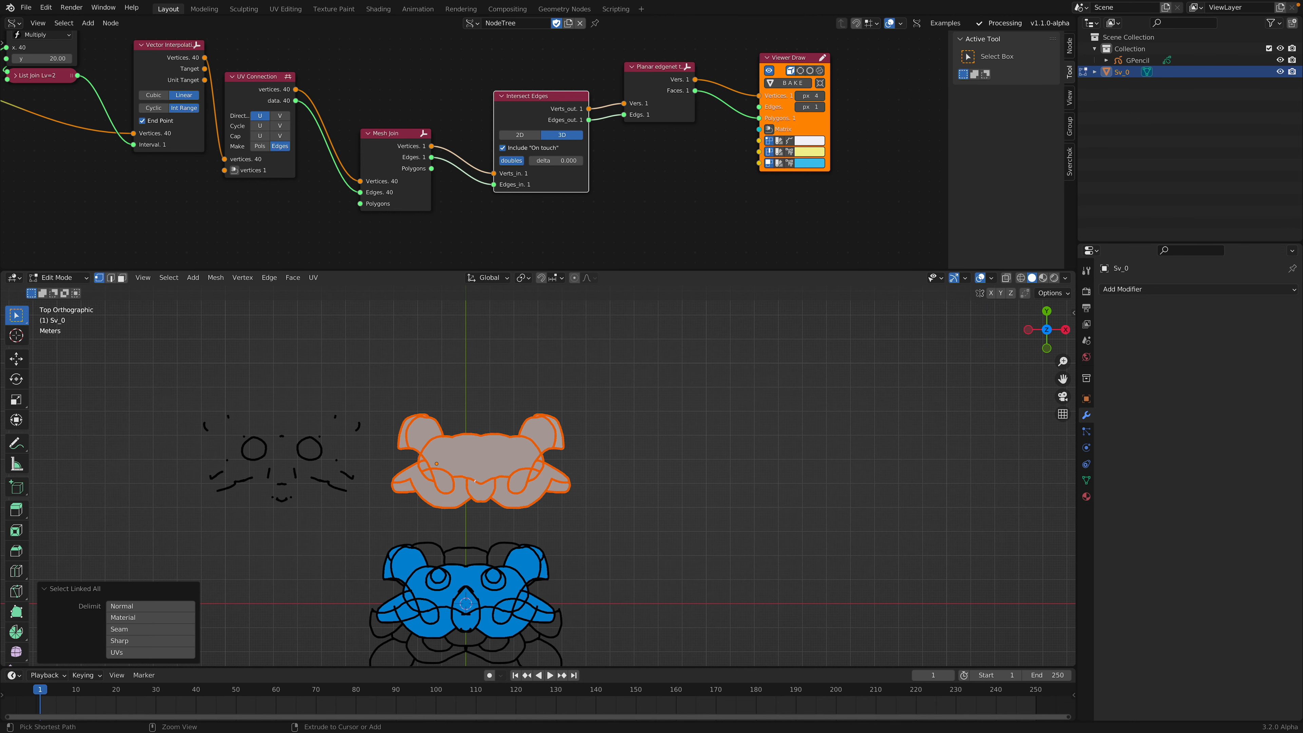
pyautogui.hotkey('ctrl', 'i')
pyautogui.press('x')
pyautogui.click(491, 483)
pyautogui.press('Tab')
# - Set the mesh's origin to its geometry and move it about -0.66 m in X and 0.21 m in Y, onto the Y axis
pyautogui.rightClick(494, 474)
pyautogui.moveTo(494, 465)
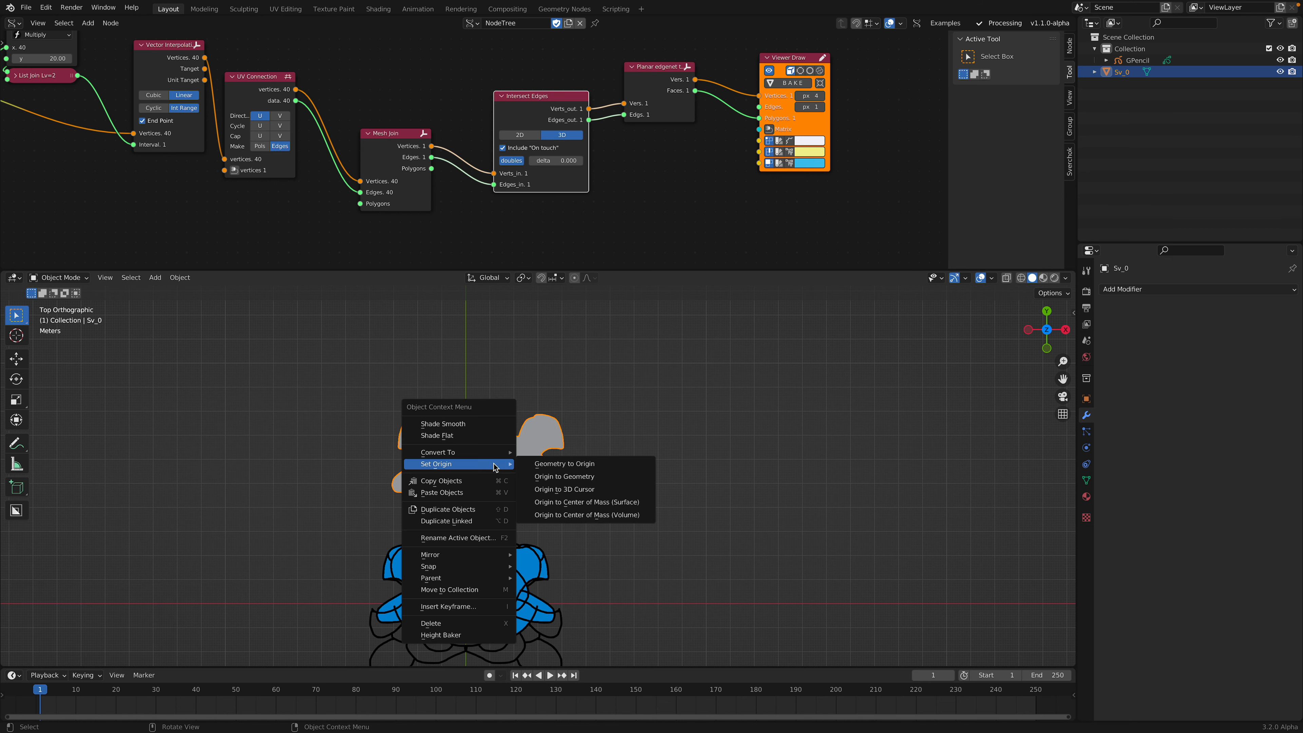
pyautogui.click(551, 477)
pyautogui.scroll(3, 537, 480)
pyautogui.press('g')
pyautogui.click(542, 488)
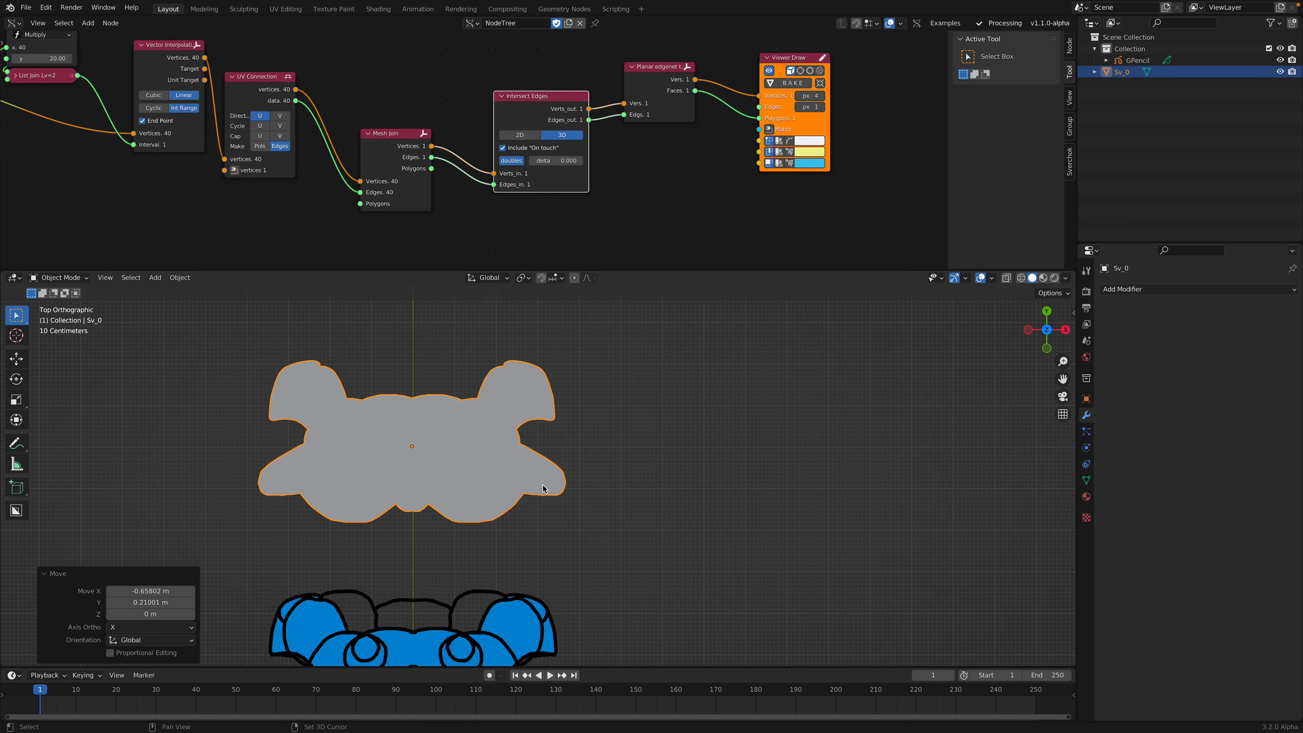
# - Save the file and inspect the cleaned mesh in perspective and from above
pyautogui.hotkey('ctrl', 's')
pyautogui.moveTo(430, 373)
pyautogui.mouseDown(button='middle')
pyautogui.moveTo(445, 402)
pyautogui.moveTo(569, 465)
pyautogui.moveTo(568, 495)
pyautogui.moveTo(551, 505)
pyautogui.mouseUp(button='middle')
pyautogui.press('z')
pyautogui.click(551, 495)
pyautogui.press('z')
pyautogui.click(625, 487)
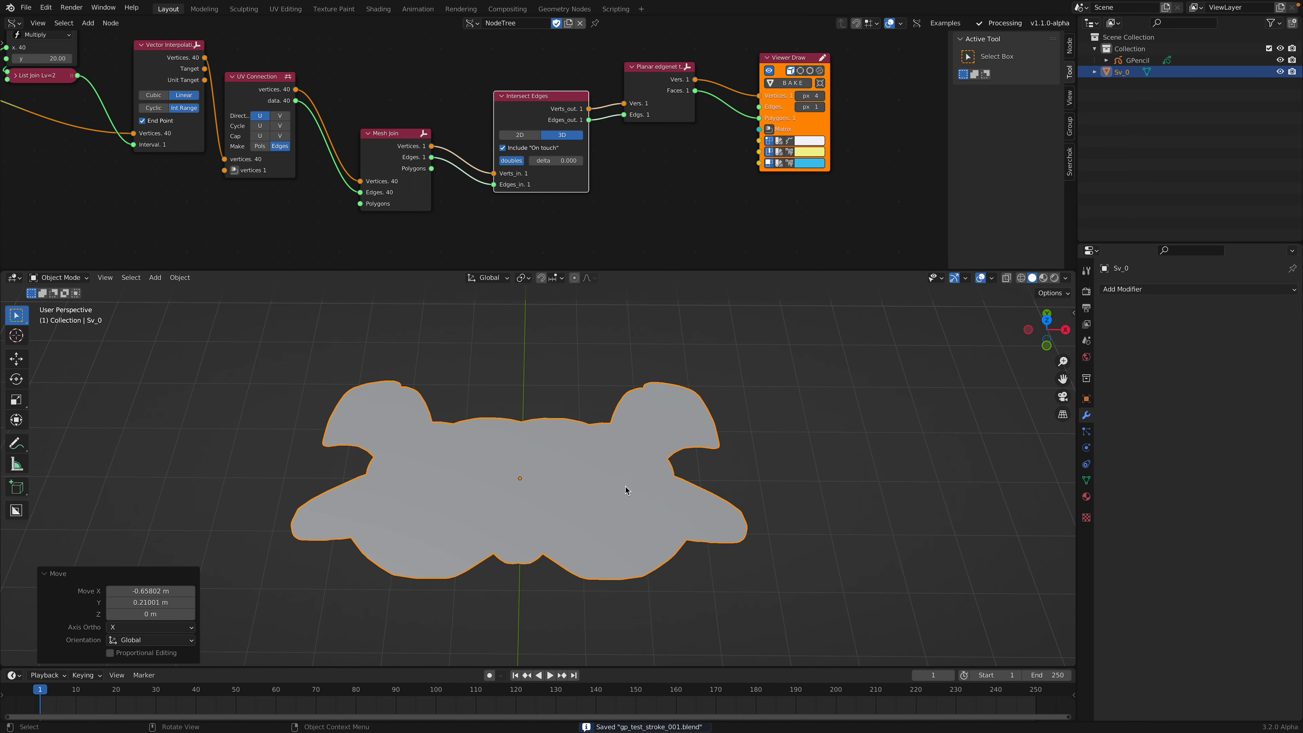
pyautogui.moveTo(524, 431); pyautogui.dragTo(523, 449, button='middle')
pyautogui.click(1048, 322)
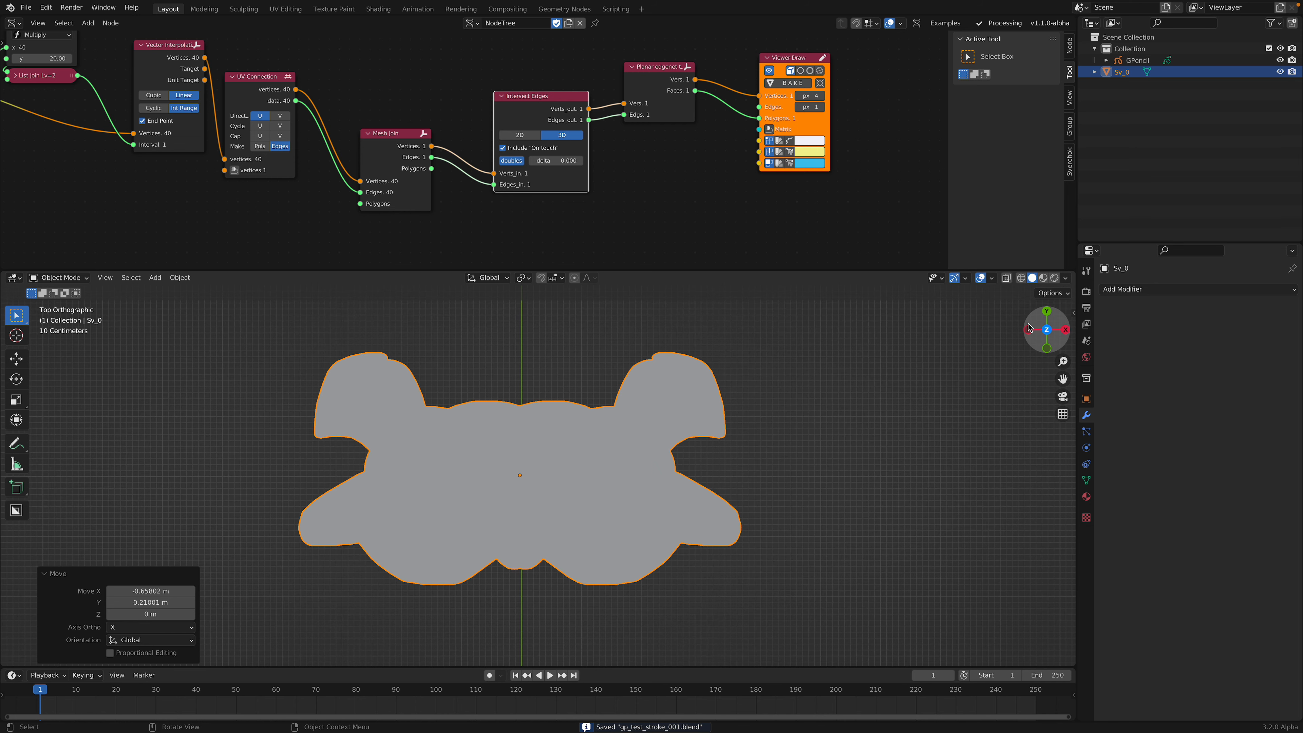
# - Switch the node area to the Geometry Node Editor and create a new geometry node tree on the baked mesh
pyautogui.click(13, 23)
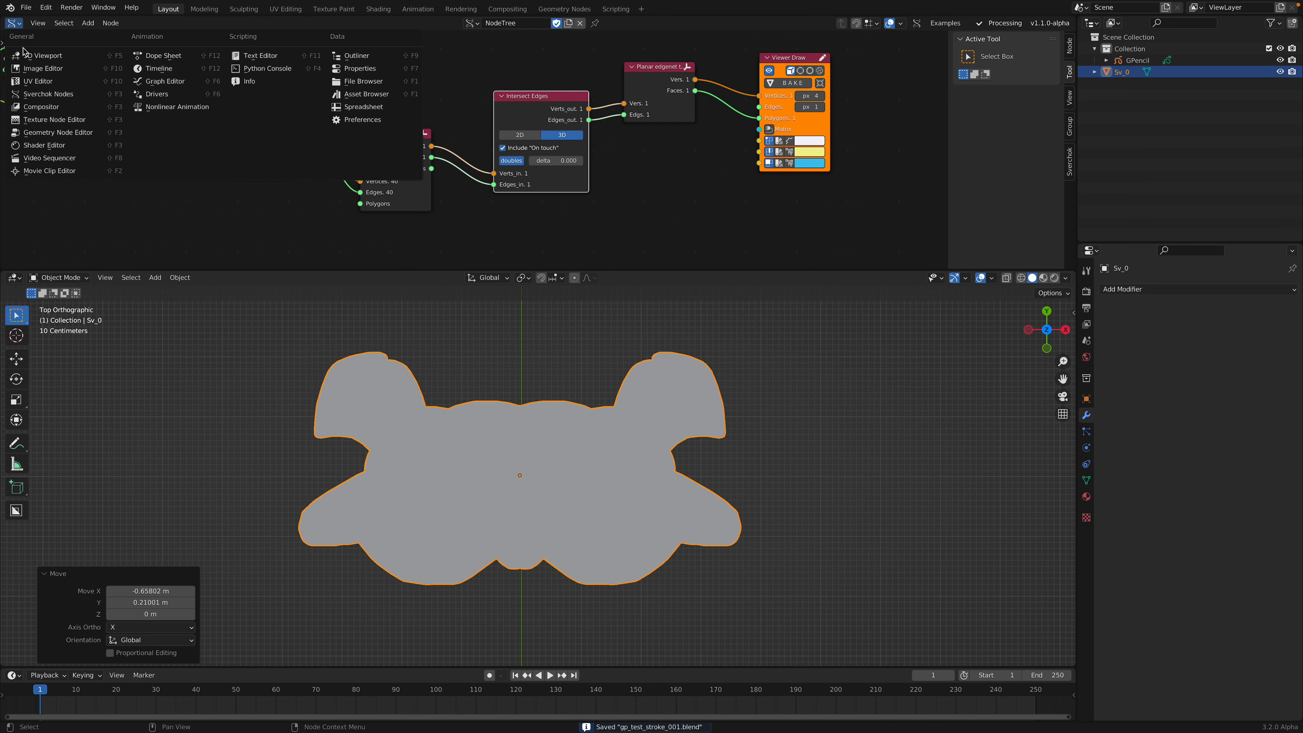
pyautogui.click(59, 132)
pyautogui.click(518, 23)
# - Insert an Extrude Mesh node between the Group Input and Group Output
pyautogui.moveTo(451, 122); pyautogui.dragTo(541, 104, button='middle')
pyautogui.hotkey('shift', 'a')
pyautogui.write('s')
pyautogui.write('ex')
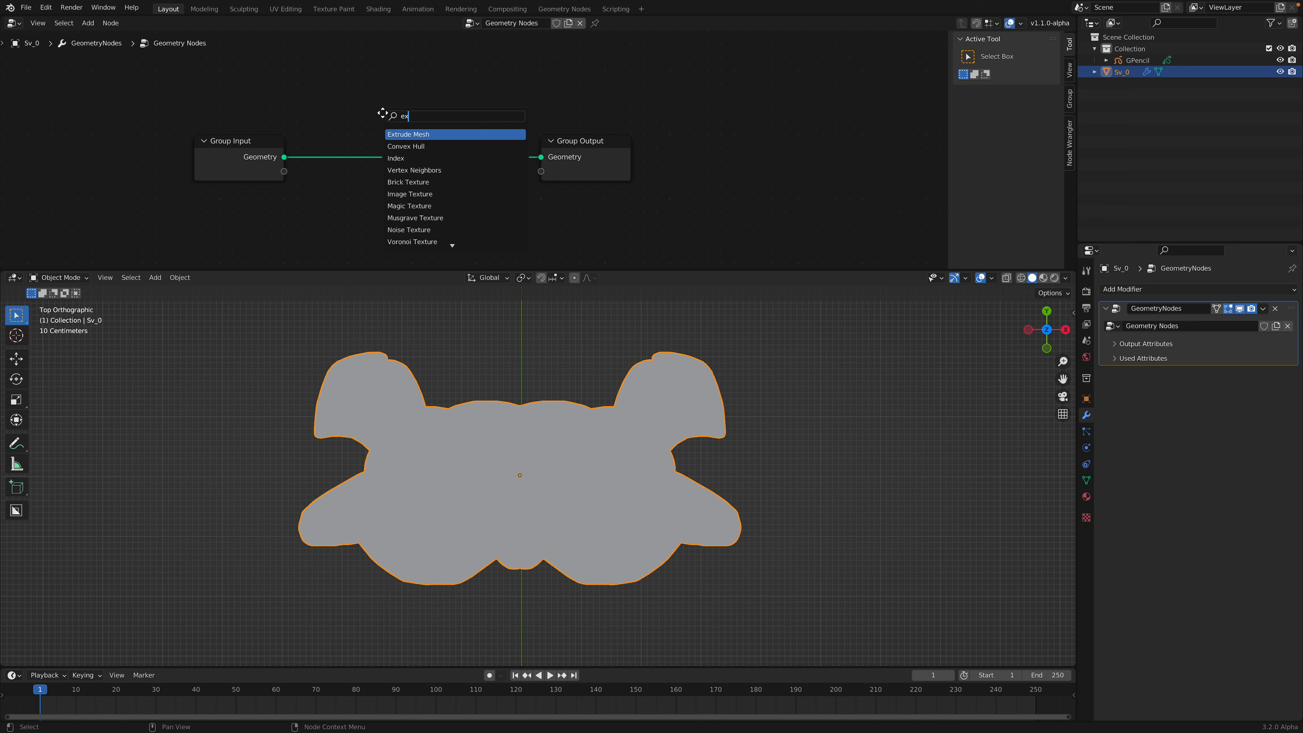
pyautogui.press('Return')
pyautogui.click(383, 113)
# - Add a Random Value node below the Group Input
pyautogui.moveTo(298, 246); pyautogui.dragTo(339, 186, button='middle')
pyautogui.hotkey('shift', 'a')
pyautogui.write('sra')
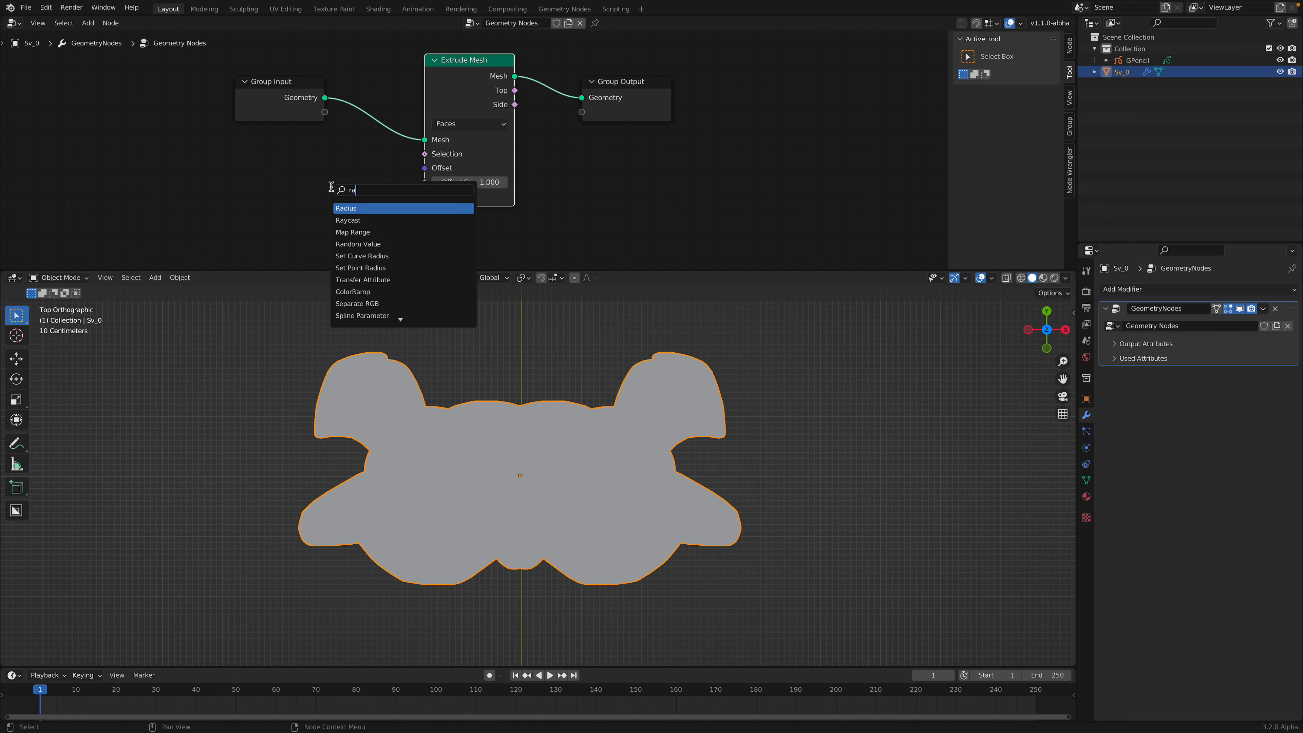
pyautogui.write('n')
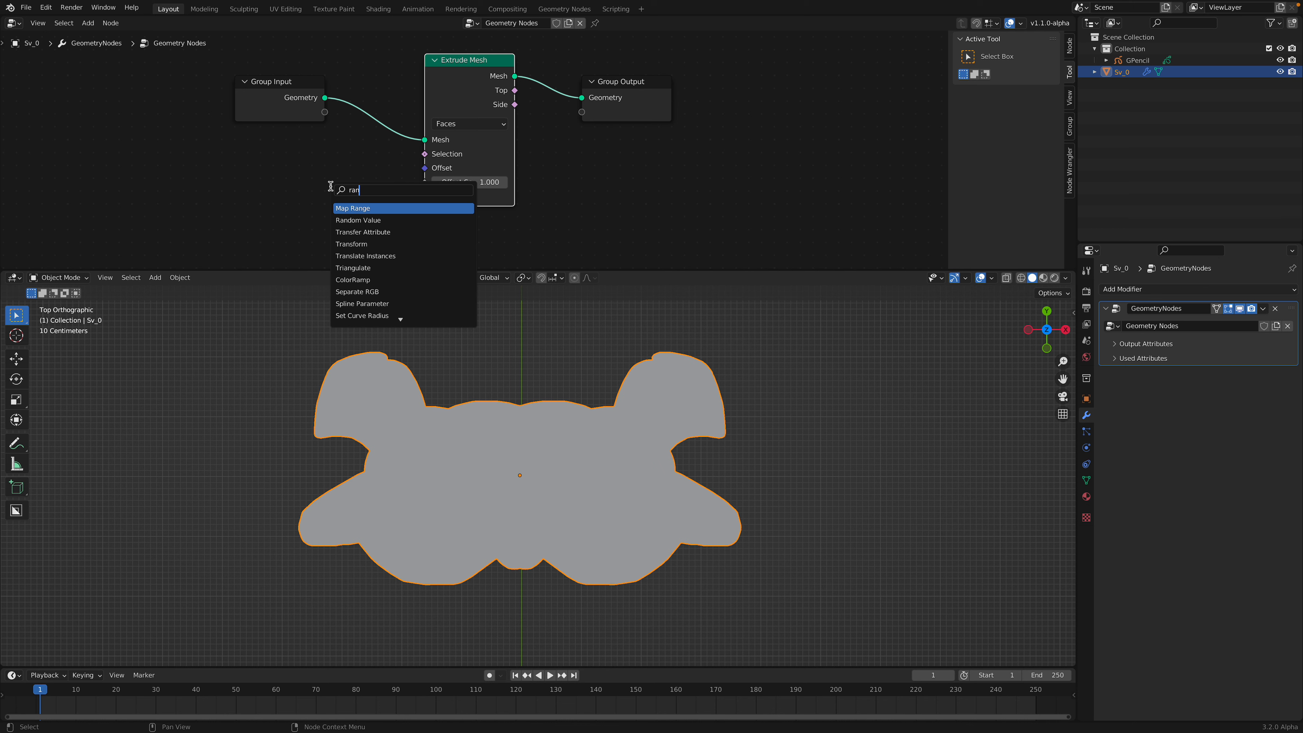
pyautogui.press('Down')
pyautogui.press('Return')
pyautogui.click(285, 170)
# - Connect the Random Value output to Extrude Mesh's Offset Scale and set its Min to -0.400
pyautogui.moveTo(490, 528); pyautogui.dragTo(523, 451, button='middle')
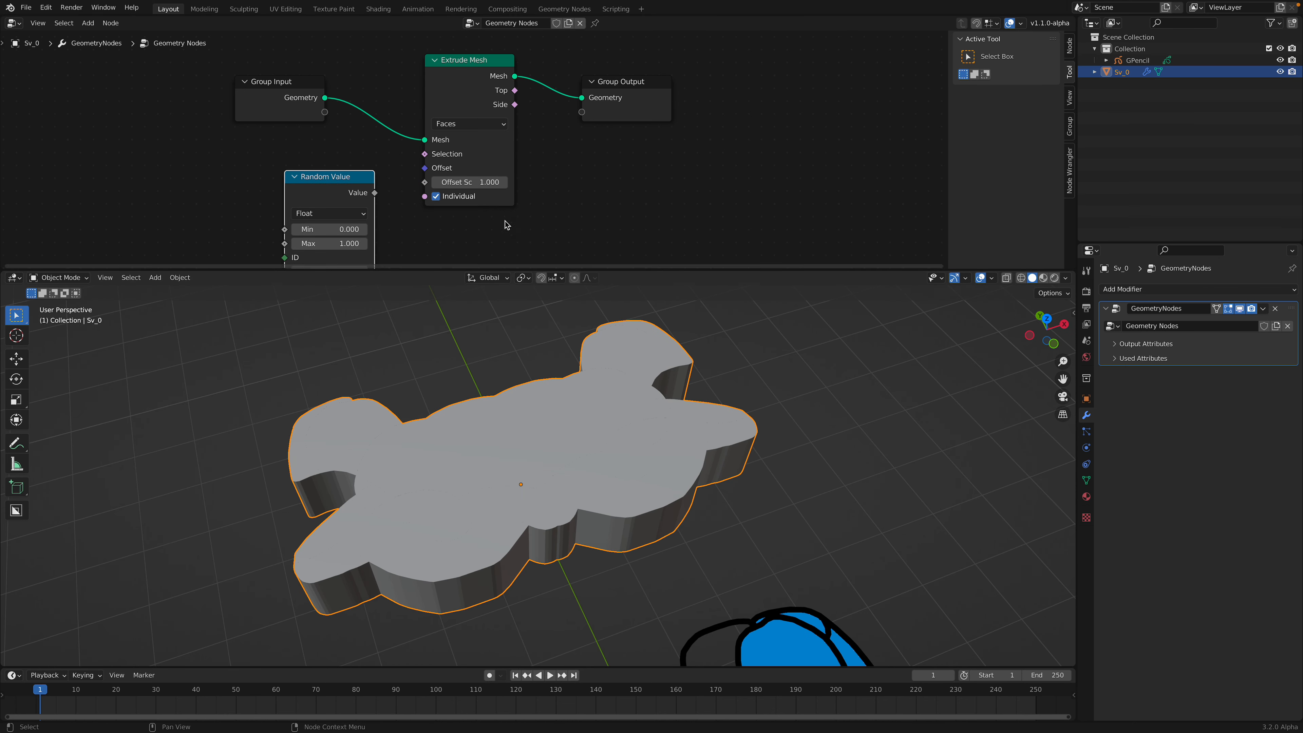
pyautogui.moveTo(485, 181); pyautogui.dragTo(518, 182)
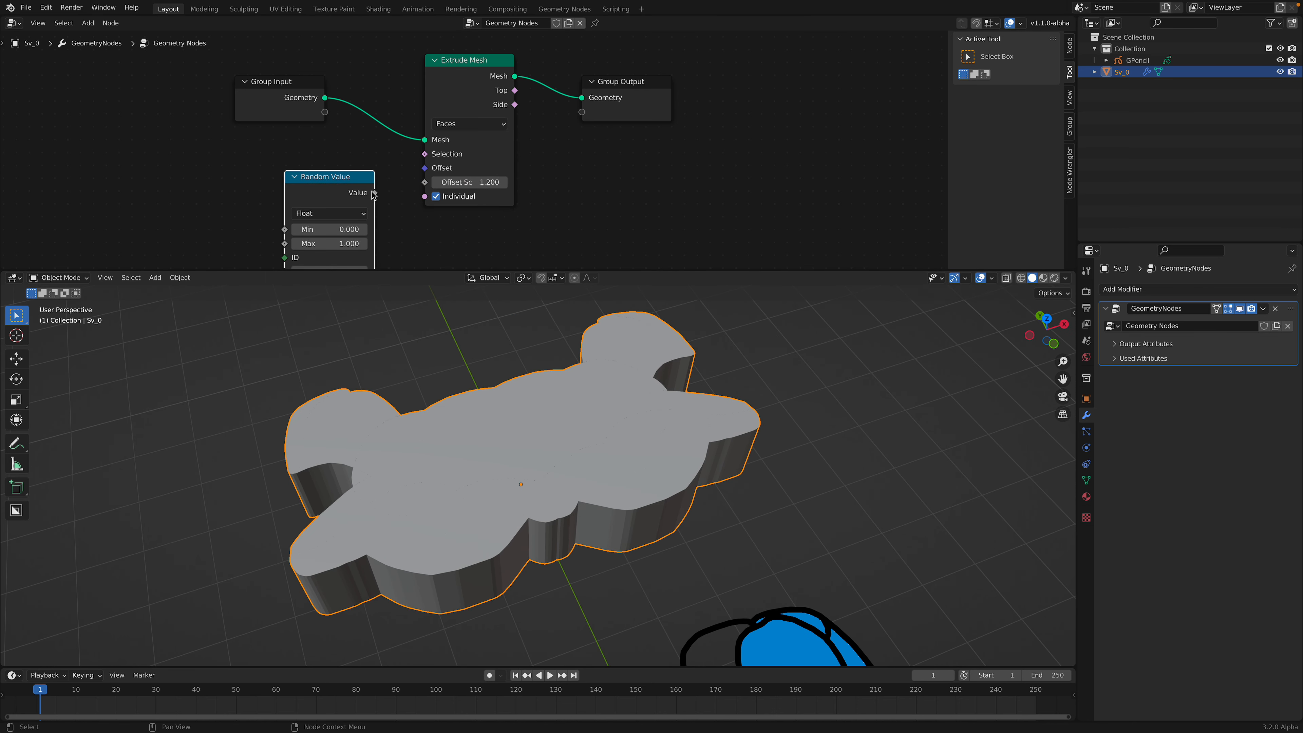
pyautogui.moveTo(375, 193); pyautogui.dragTo(425, 182)
pyautogui.moveTo(341, 229); pyautogui.dragTo(321, 230)
pyautogui.moveTo(774, 475); pyautogui.dragTo(752, 474, button='middle')
# - Add a Mirror modifier on the X axis with X bisect enabled
pyautogui.click(1158, 291)
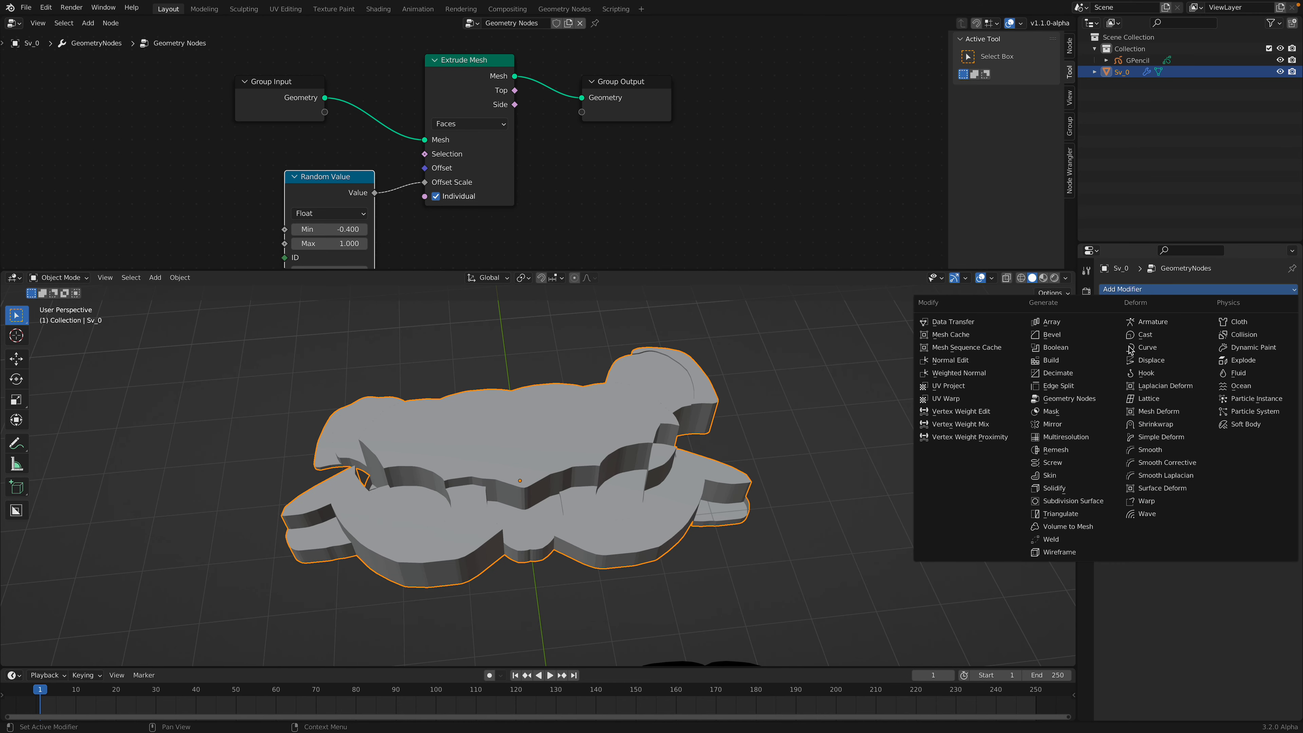
pyautogui.click(1075, 437)
pyautogui.moveTo(740, 446); pyautogui.dragTo(742, 480, button='middle')
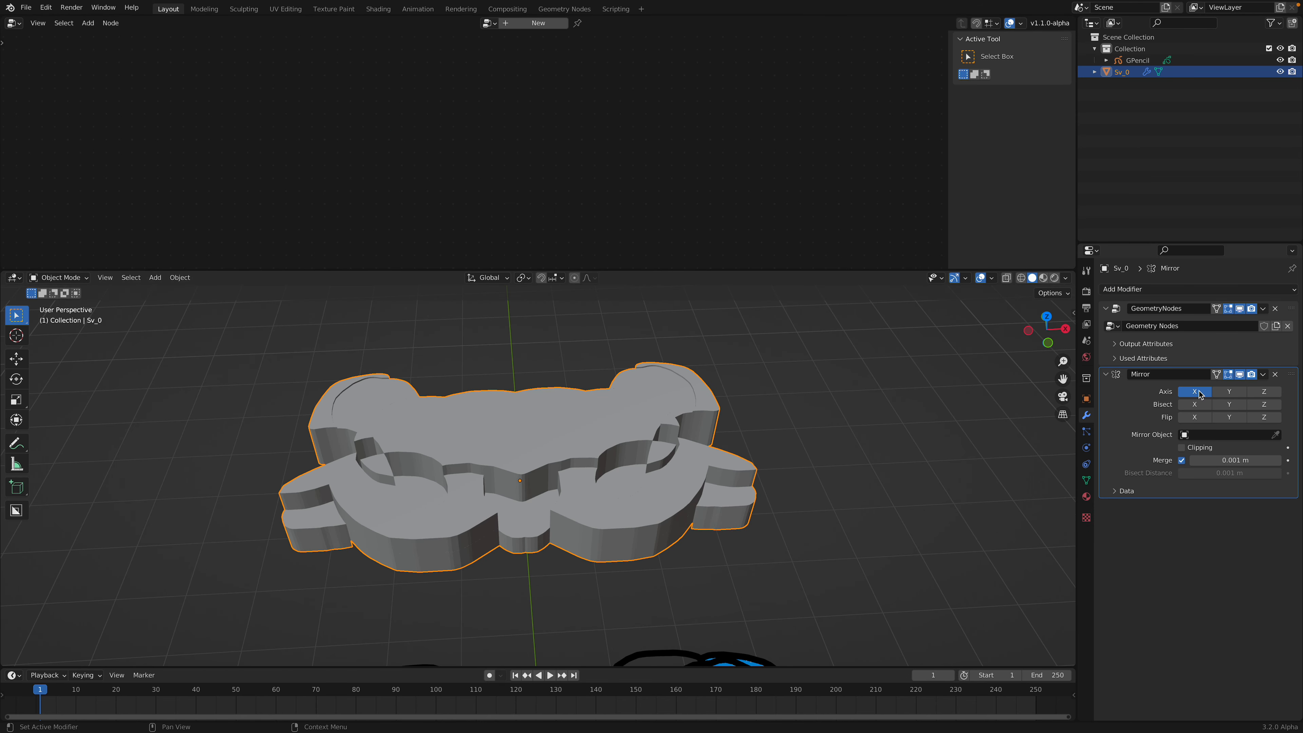
pyautogui.click(1196, 404)
pyautogui.moveTo(805, 377)
pyautogui.mouseDown(button='middle')
pyautogui.moveTo(788, 366)
pyautogui.moveTo(1098, 373)
pyautogui.mouseUp(button='middle')
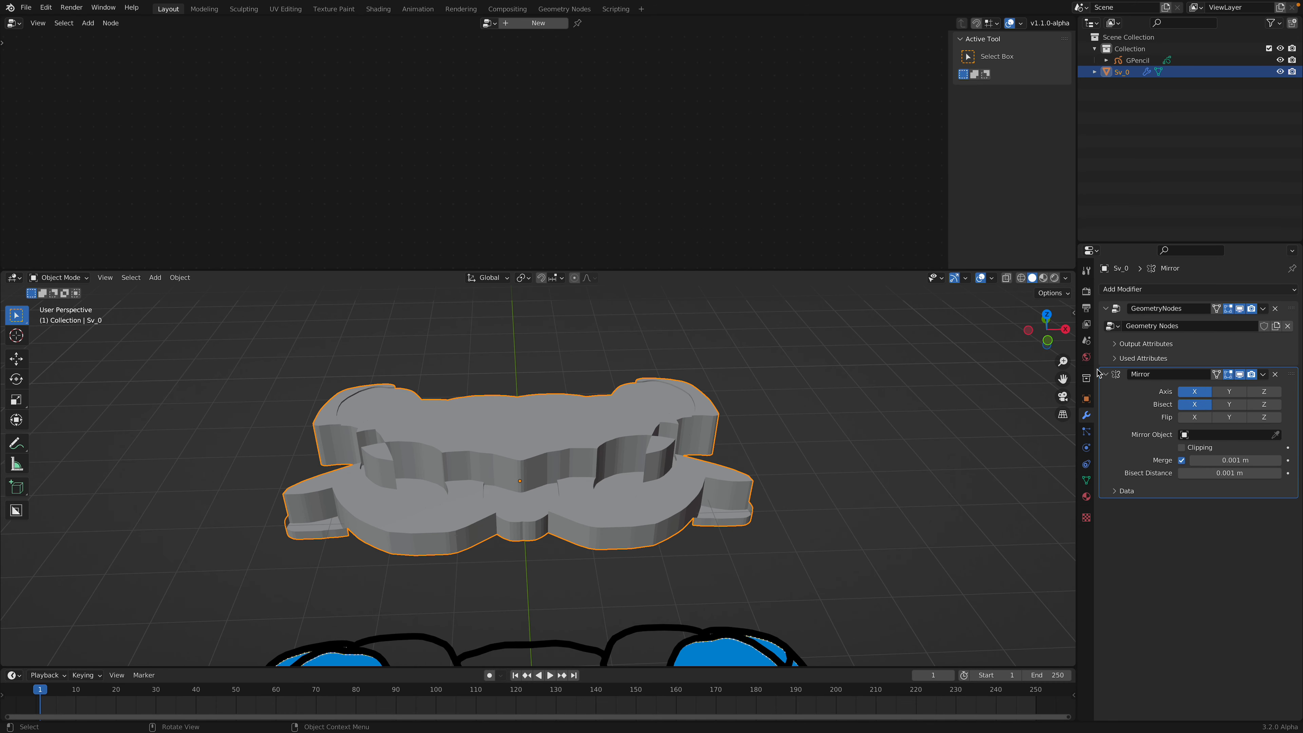
# - Set the Random Value node to Min 0.580, Max 1.600 and Seed 104, and save the file
pyautogui.click(1284, 312)
pyautogui.moveTo(872, 413); pyautogui.dragTo(867, 436, button='middle')
pyautogui.moveTo(398, 232); pyautogui.dragTo(404, 189, button='middle')
pyautogui.moveTo(340, 188); pyautogui.dragTo(370, 188)
pyautogui.moveTo(322, 236); pyautogui.dragTo(484, 303)
pyautogui.moveTo(485, 303); pyautogui.dragTo(513, 288, button='middle')
pyautogui.hotkey('ctrl', 's')
pyautogui.moveTo(713, 539)
pyautogui.mouseDown(button='middle')
pyautogui.moveTo(727, 411)
pyautogui.moveTo(949, 406)
pyautogui.mouseUp(button='middle')
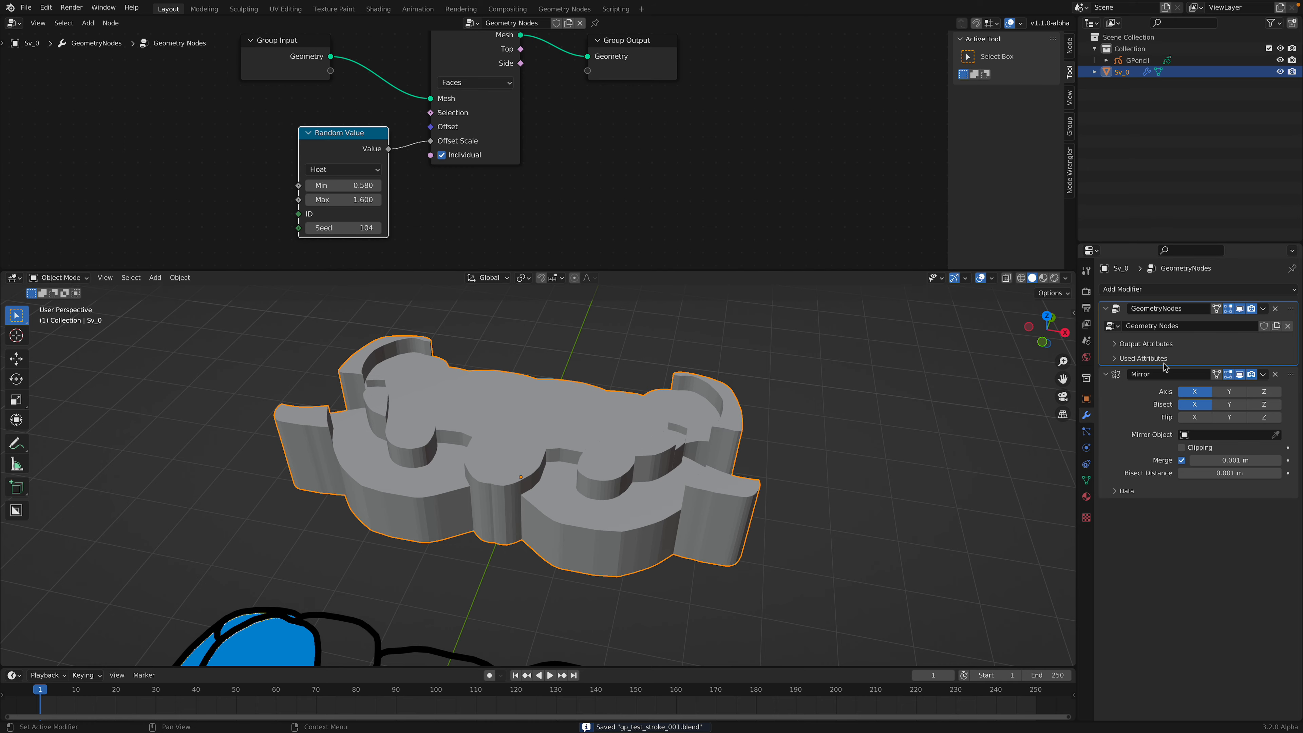
# - Enable the Z axis and Z bisect in the Mirror modifier and save the file
pyautogui.click(1264, 399)
pyautogui.moveTo(801, 508); pyautogui.dragTo(755, 525, button='middle')
pyautogui.hotkey('ctrl', 's')
# - Add a Remesh modifier in Voxel mode with a 0.1 m voxel size and enable Smooth Shading
pyautogui.click(1184, 290)
pyautogui.click(1092, 452)
pyautogui.moveTo(826, 438); pyautogui.dragTo(830, 490, button='middle')
pyautogui.click(1182, 566)
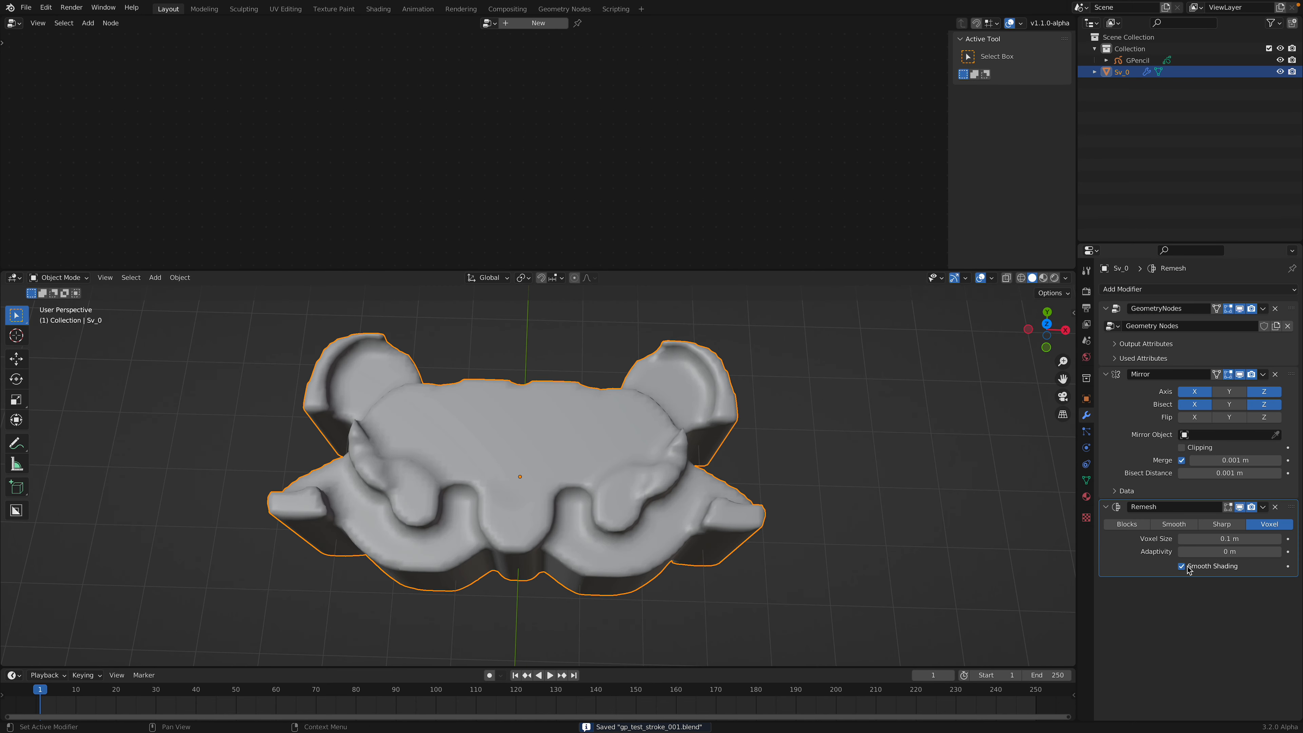
# - Set the Random Value node's Seed to 198 and check the relief from above
pyautogui.click(1293, 333)
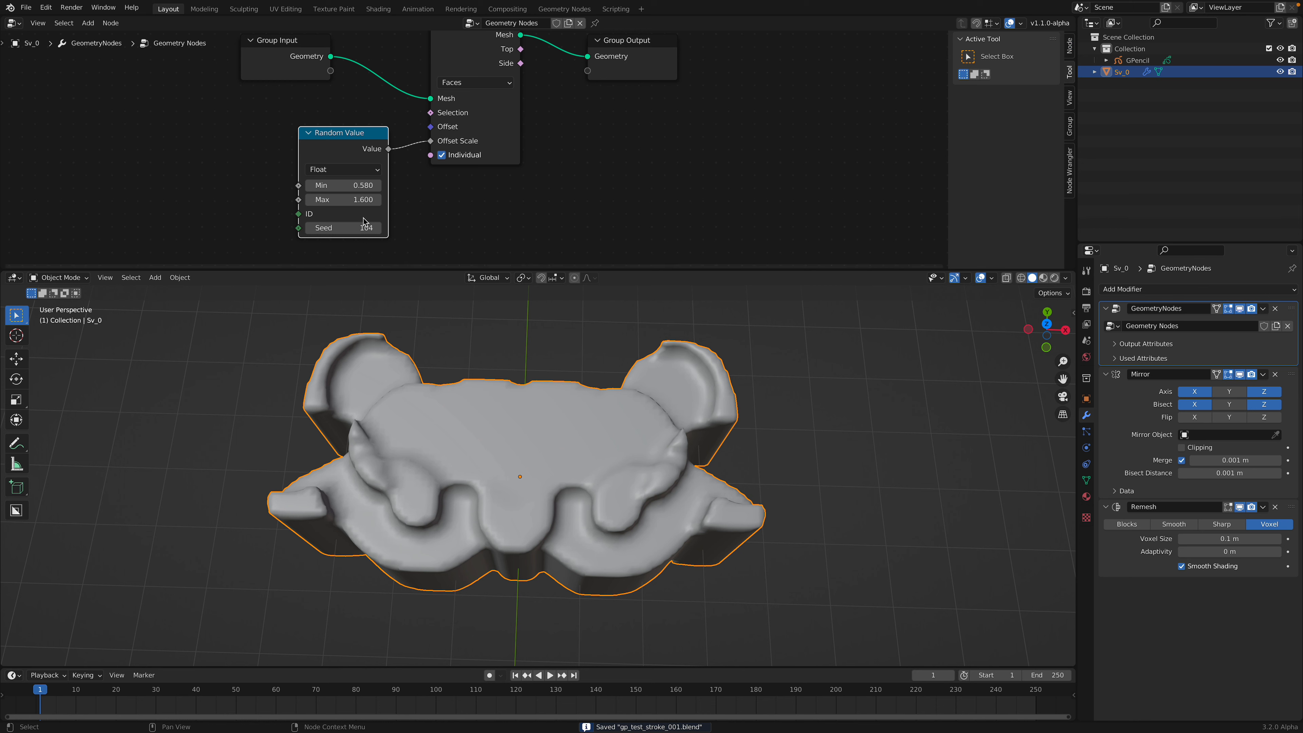
pyautogui.moveTo(343, 229); pyautogui.dragTo(391, 228)
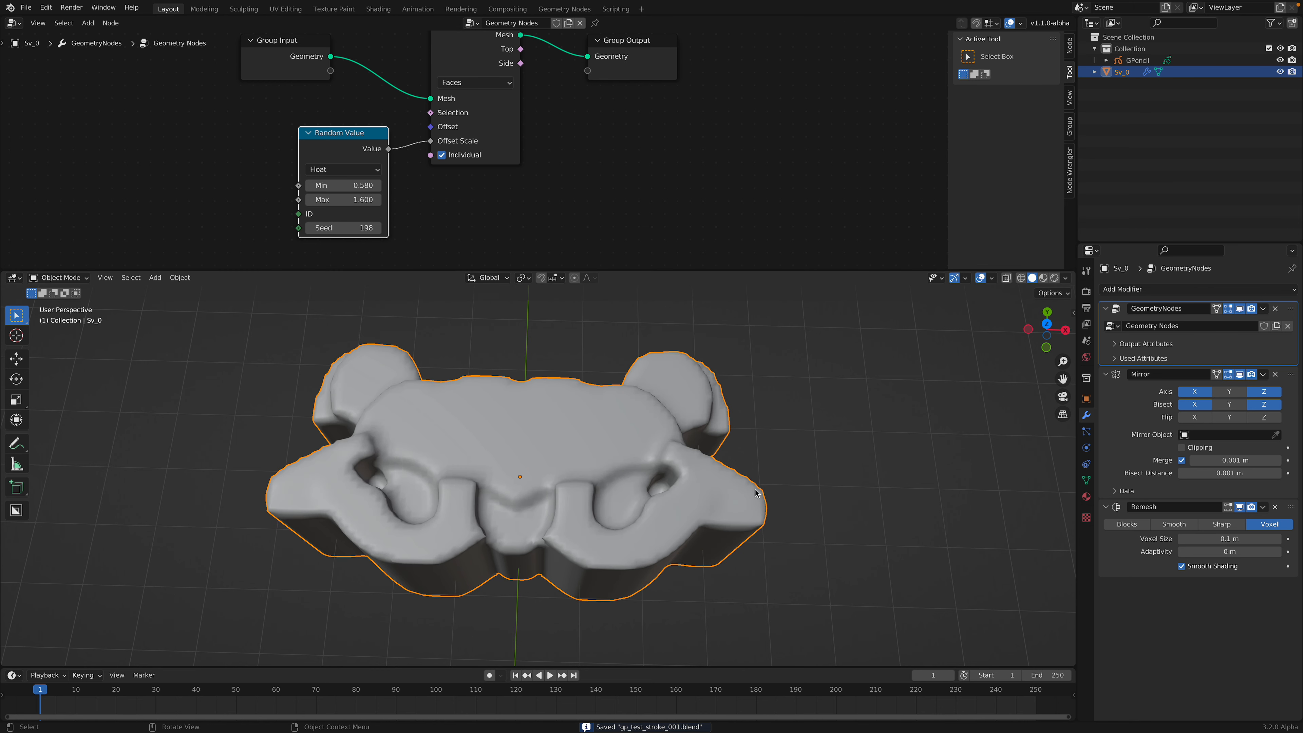
pyautogui.scroll(-4, 735, 543)
pyautogui.moveTo(676, 517)
pyautogui.mouseDown(button='middle')
pyautogui.moveTo(677, 457)
pyautogui.moveTo(600, 393)
pyautogui.mouseUp(button='middle')
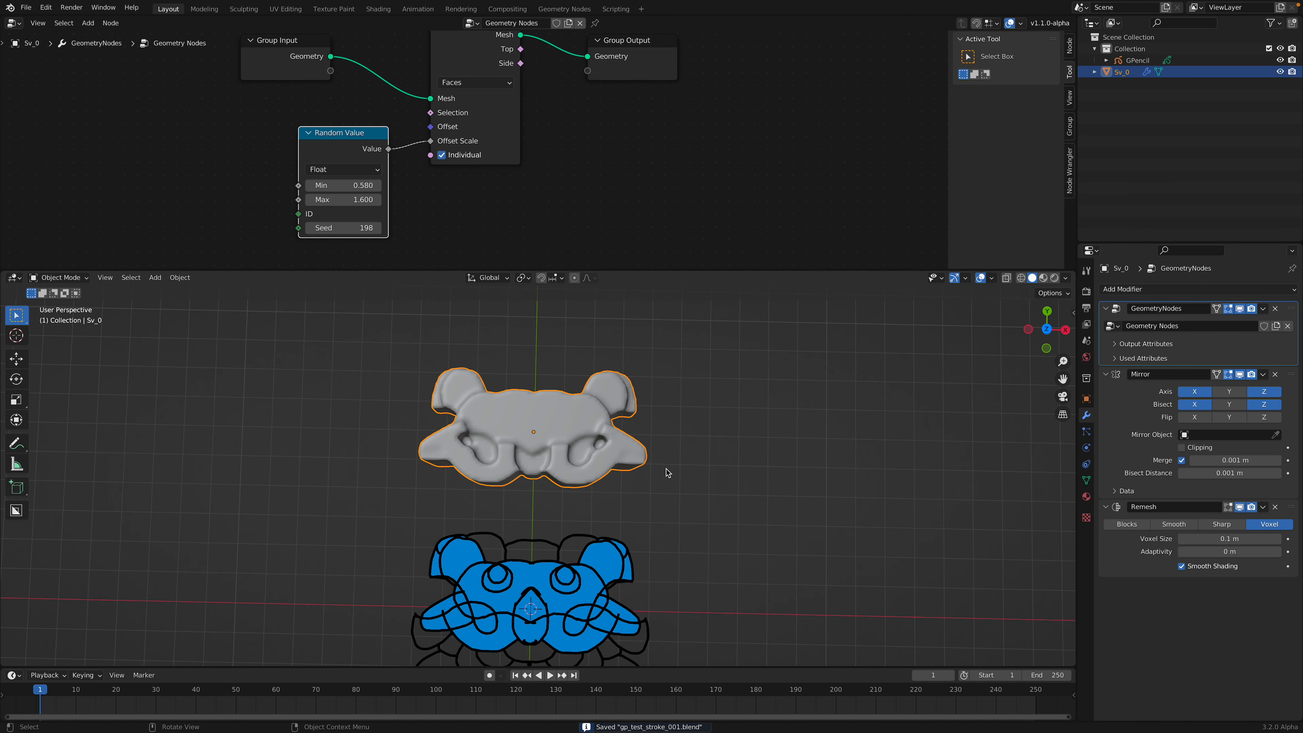
# - Move the Group Output node aside and insert a Scale Elements node between it and Extrude Mesh
pyautogui.moveTo(582, 171); pyautogui.dragTo(570, 240, button='middle')
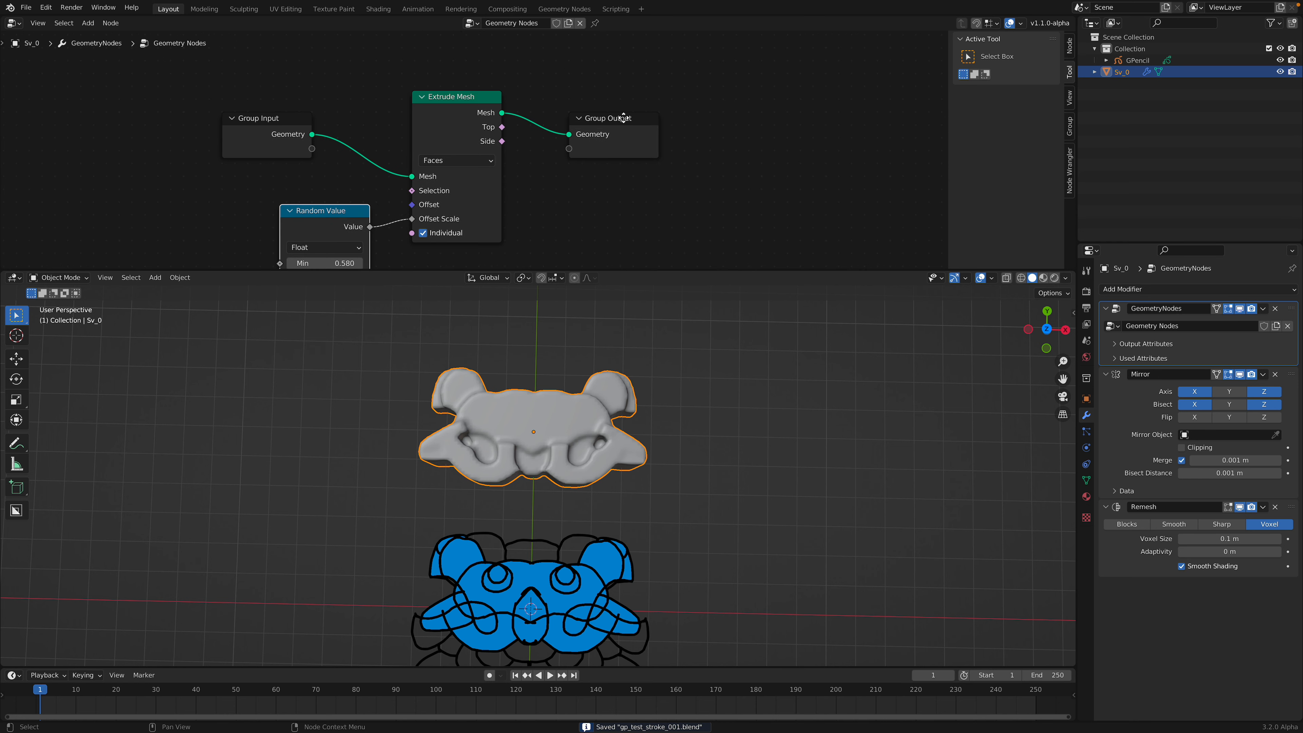
pyautogui.moveTo(624, 118); pyautogui.dragTo(751, 108)
pyautogui.moveTo(619, 154); pyautogui.dragTo(610, 174, button='middle')
pyautogui.scroll(3, 626, 190)
pyautogui.hotkey('shift', 'a')
pyautogui.press('s')
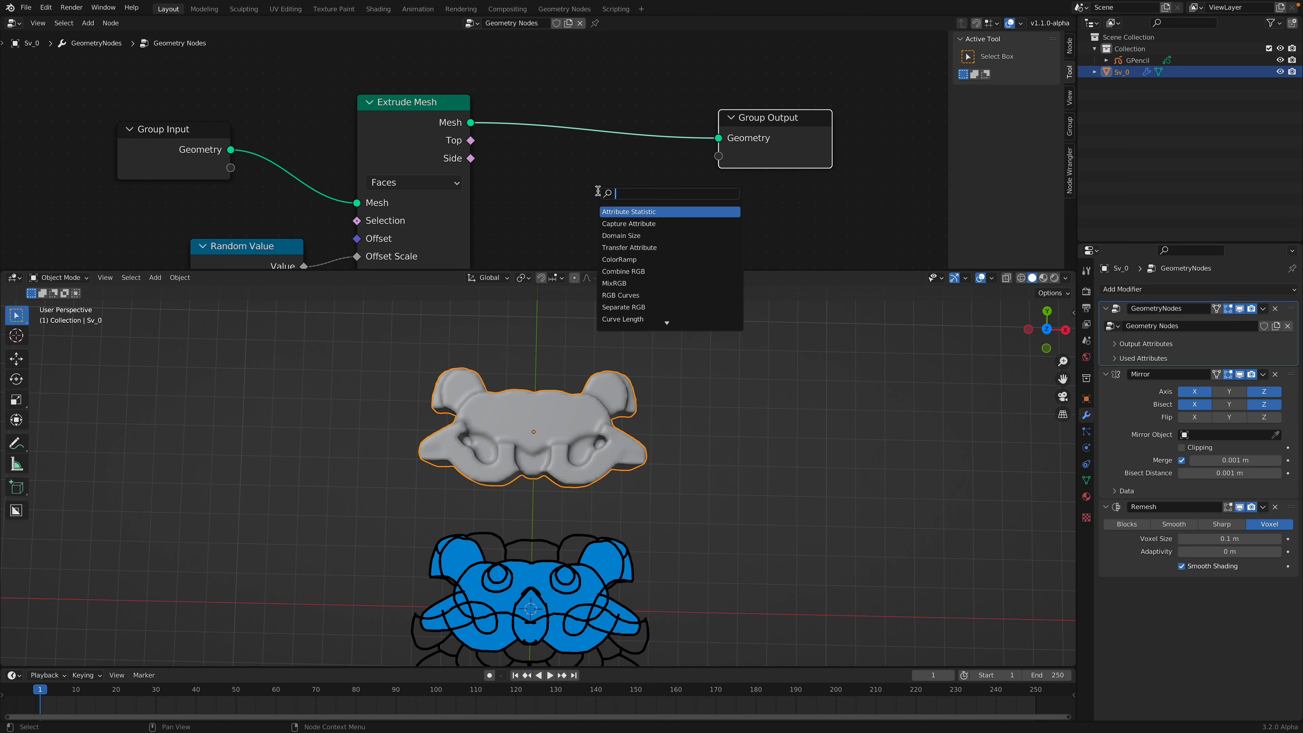
pyautogui.write('scal')
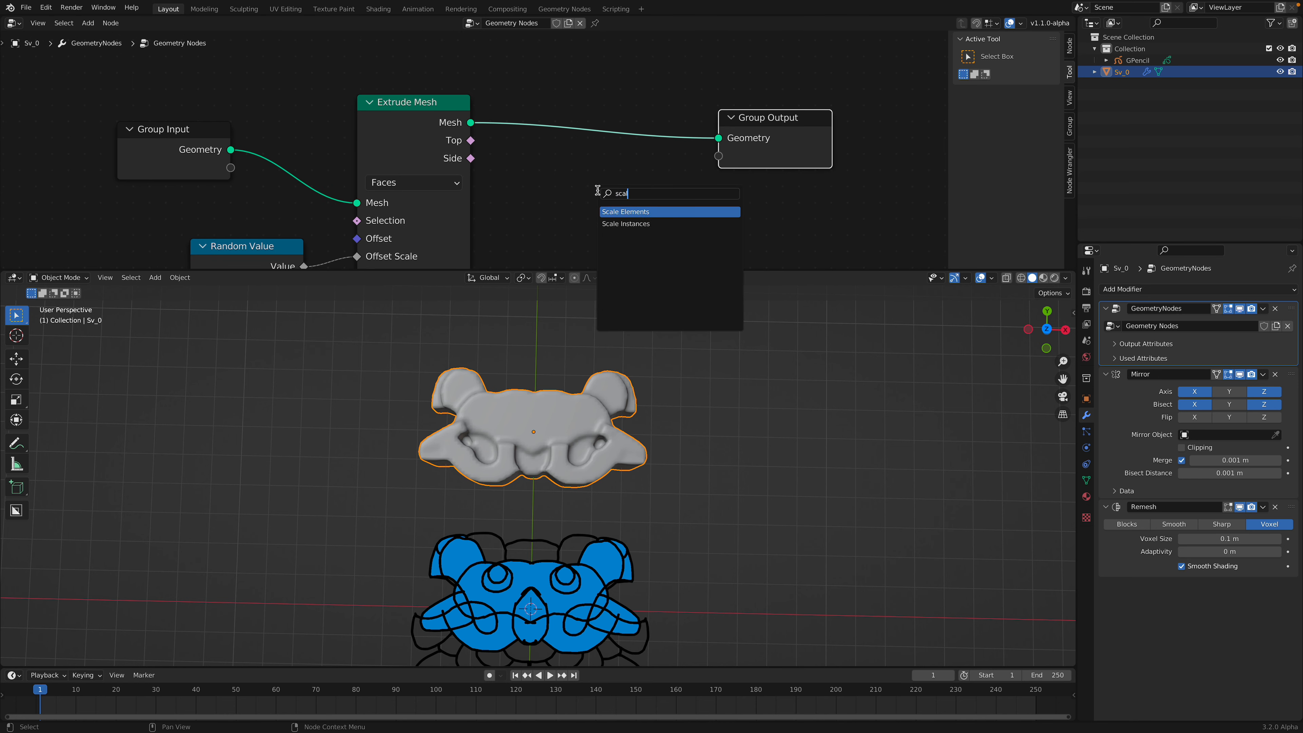
pyautogui.press('Return')
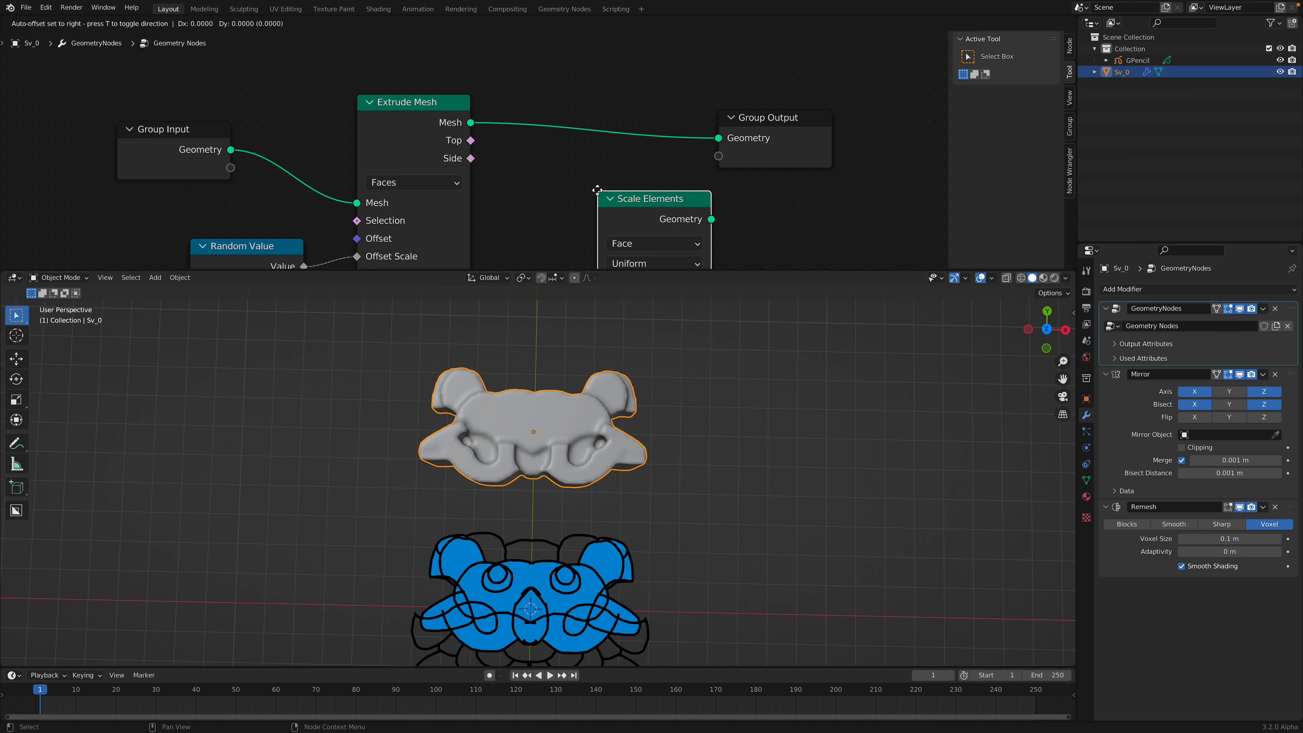
pyautogui.click(543, 98)
# - Connect Extrude Mesh's Top output to the Scale Elements Selection, set Scale to 0.800, and save
pyautogui.moveTo(471, 140); pyautogui.dragTo(577, 223)
pyautogui.scroll(3, 642, 473)
pyautogui.moveTo(651, 508); pyautogui.dragTo(599, 475, button='middle')
pyautogui.hotkey('ctrl', 's')
# - Set the Random Value node's Max to 0.700 and Seed to 304, and save the file
pyautogui.scroll(-1, 596, 103)
pyautogui.moveTo(551, 157); pyautogui.dragTo(603, 70, button='middle')
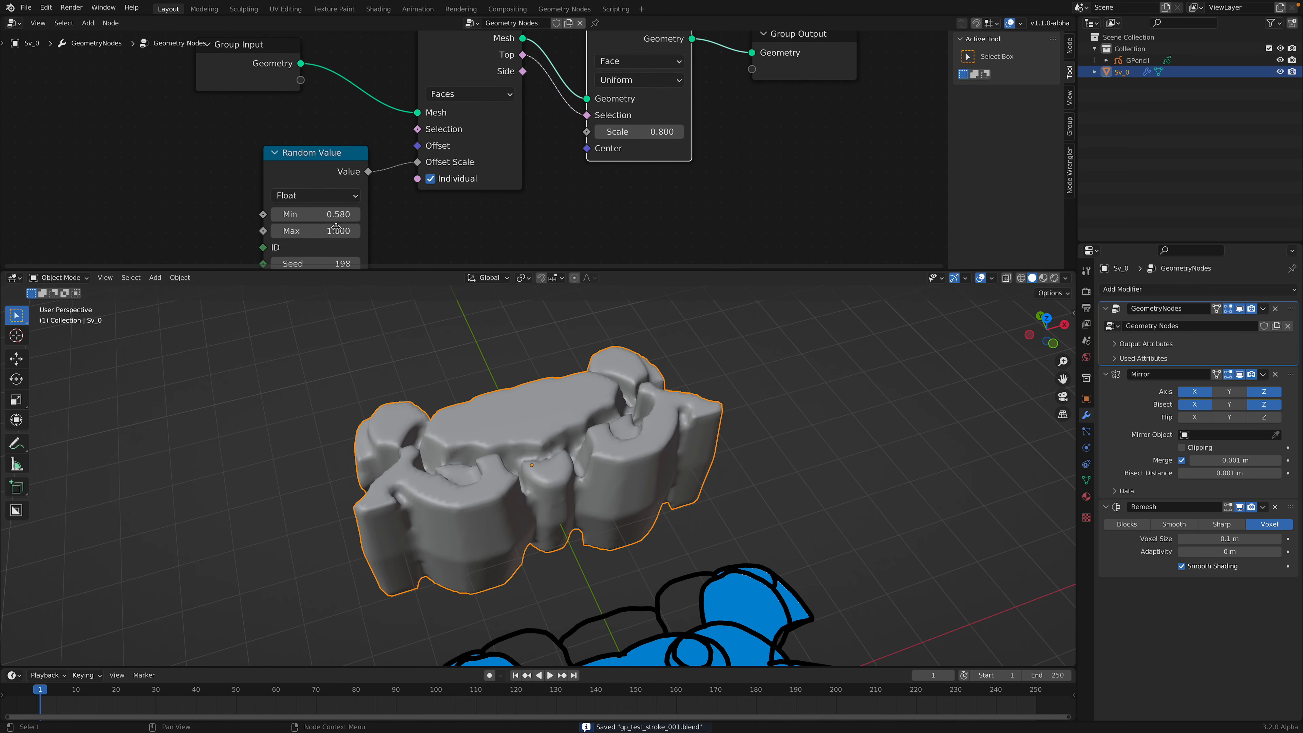
pyautogui.keyDown('shift'); pyautogui.moveTo(336, 231); pyautogui.dragTo(226, 231); pyautogui.keyUp('shift')
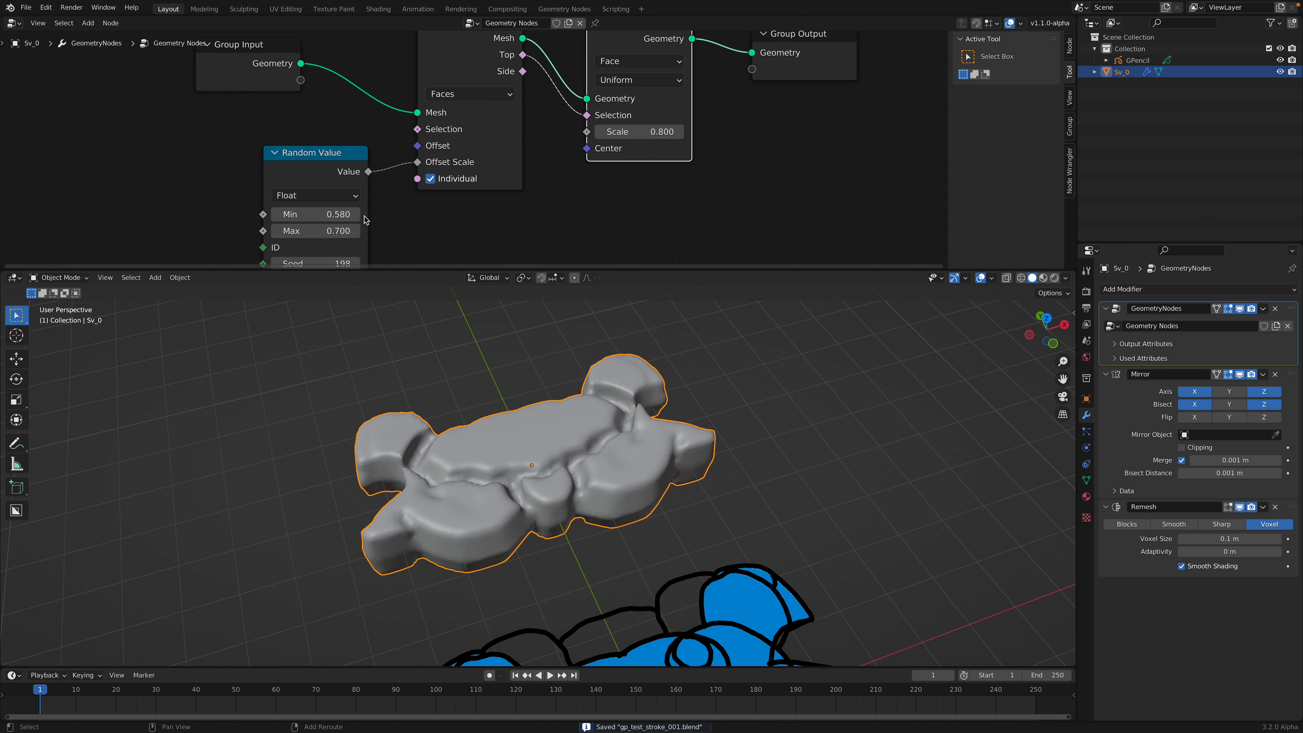
pyautogui.moveTo(315, 263); pyautogui.dragTo(369, 263)
pyautogui.moveTo(590, 390); pyautogui.dragTo(577, 436, button='middle')
pyautogui.hotkey('ctrl', 's')
# - Show the relief from the top and enlarge the node editor area over the viewport
pyautogui.click(1049, 330)
pyautogui.moveTo(495, 171); pyautogui.dragTo(511, 262, button='middle')
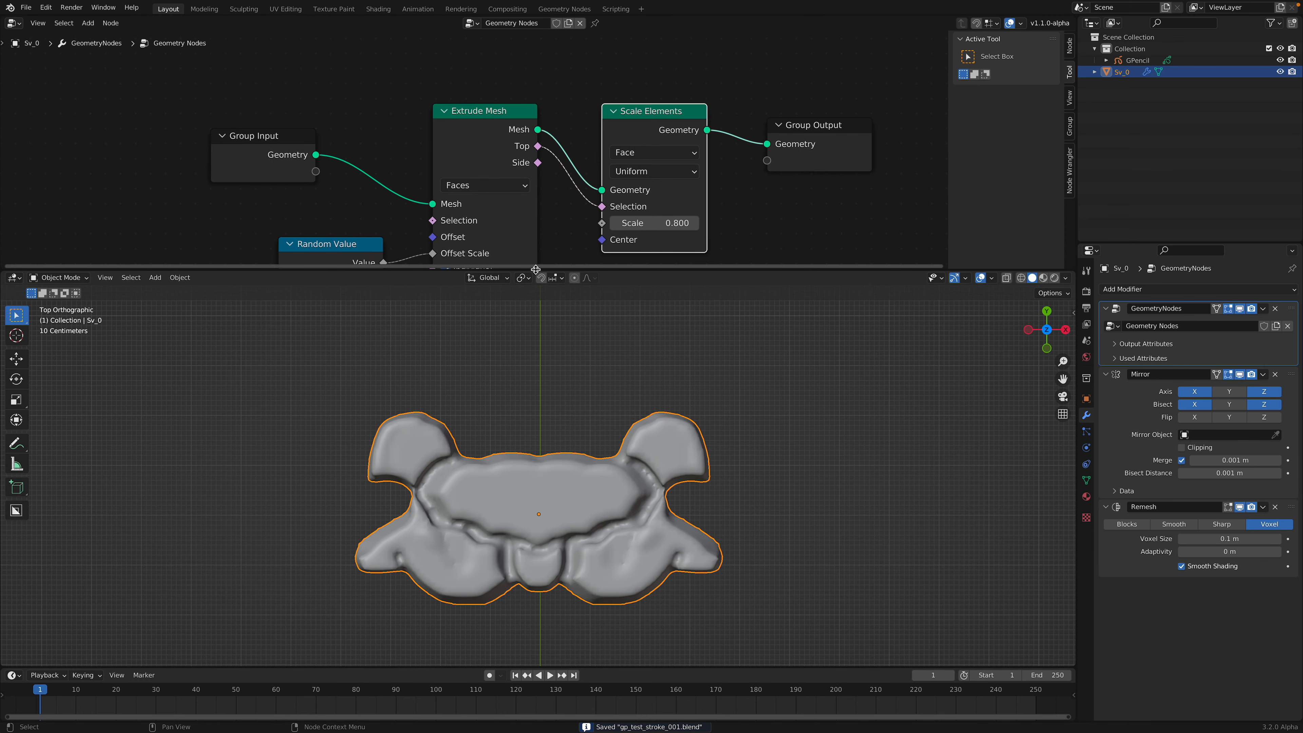
pyautogui.moveTo(535, 269); pyautogui.dragTo(535, 400)
pyautogui.moveTo(407, 256); pyautogui.dragTo(387, 234, button='middle')
pyautogui.moveTo(436, 165); pyautogui.dragTo(429, 154)
# - Save the file as a new version named gp_test_stroke_002.blend
pyautogui.click(28, 11)
pyautogui.click(56, 97)
pyautogui.click(822, 645)
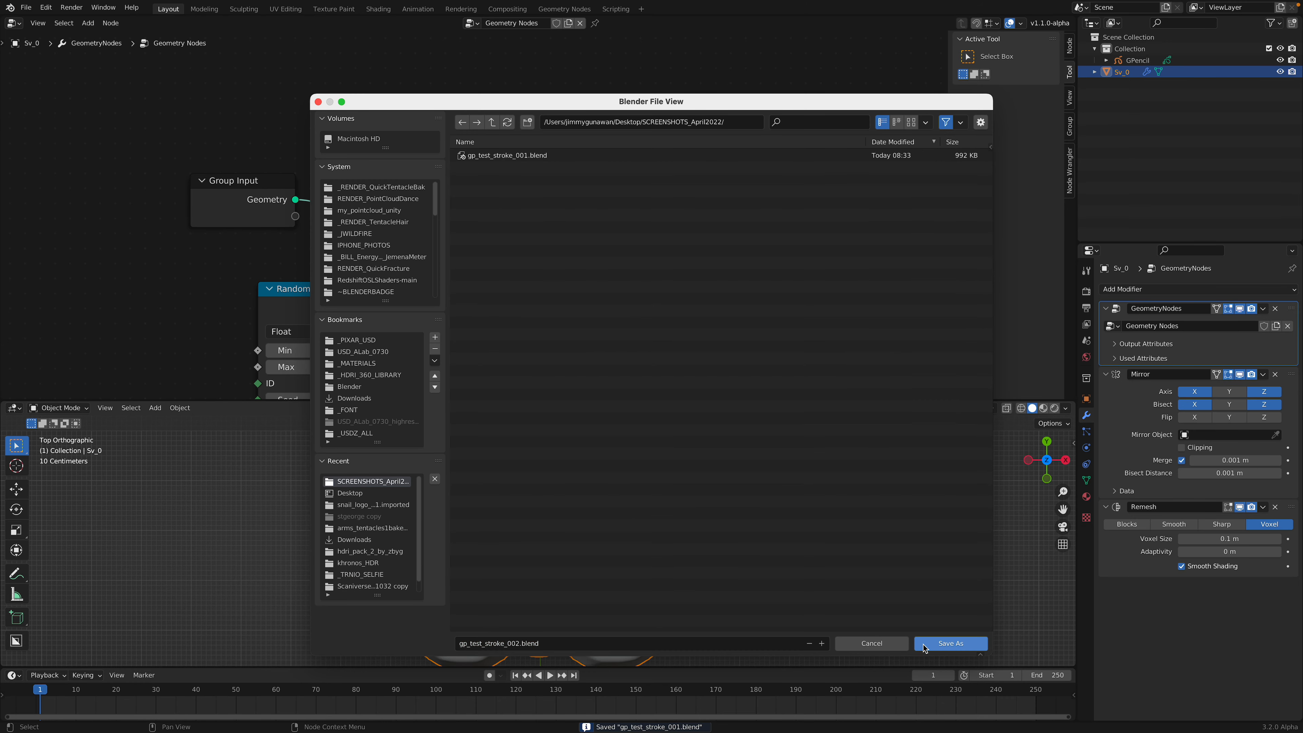
pyautogui.click(924, 644)
# - Rearrange the Group Input, Random Value and Extrude Mesh nodes and add a Split Edges node above them
pyautogui.moveTo(243, 182); pyautogui.dragTo(236, 127)
pyautogui.moveTo(330, 288); pyautogui.dragTo(279, 229)
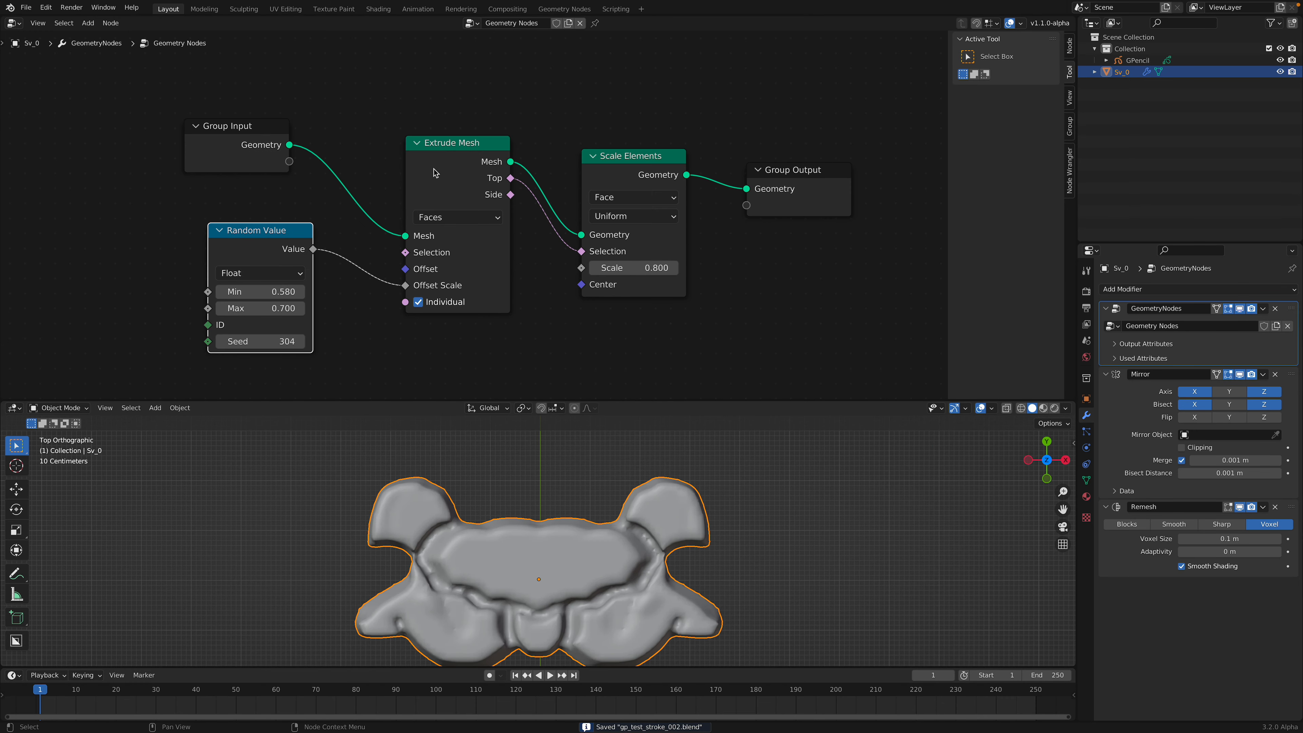
pyautogui.moveTo(426, 144); pyautogui.dragTo(416, 155)
pyautogui.moveTo(416, 154); pyautogui.dragTo(413, 263, button='middle')
pyautogui.hotkey('shift', 'a')
pyautogui.click(382, 192)
pyautogui.write('spl')
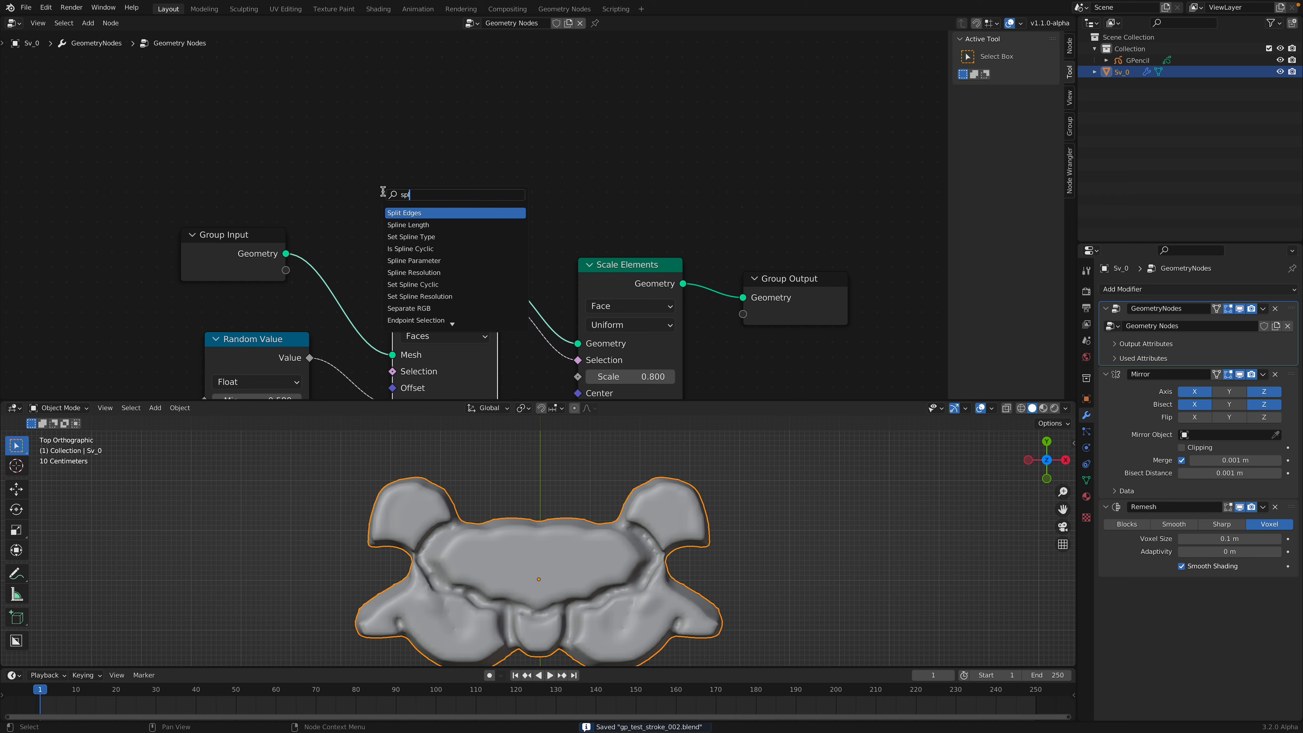
pyautogui.press('Return')
pyautogui.click(372, 114)
# - Route the Group Input geometry through Split Edges into Extrude Mesh's Mesh input
pyautogui.click(242, 244)
pyautogui.keyDown('shift'); pyautogui.click(399, 141); pyautogui.keyUp('shift')
pyautogui.moveTo(286, 253); pyautogui.dragTo(378, 147)
pyautogui.click(265, 211)
pyautogui.moveTo(248, 244); pyautogui.dragTo(191, 226)
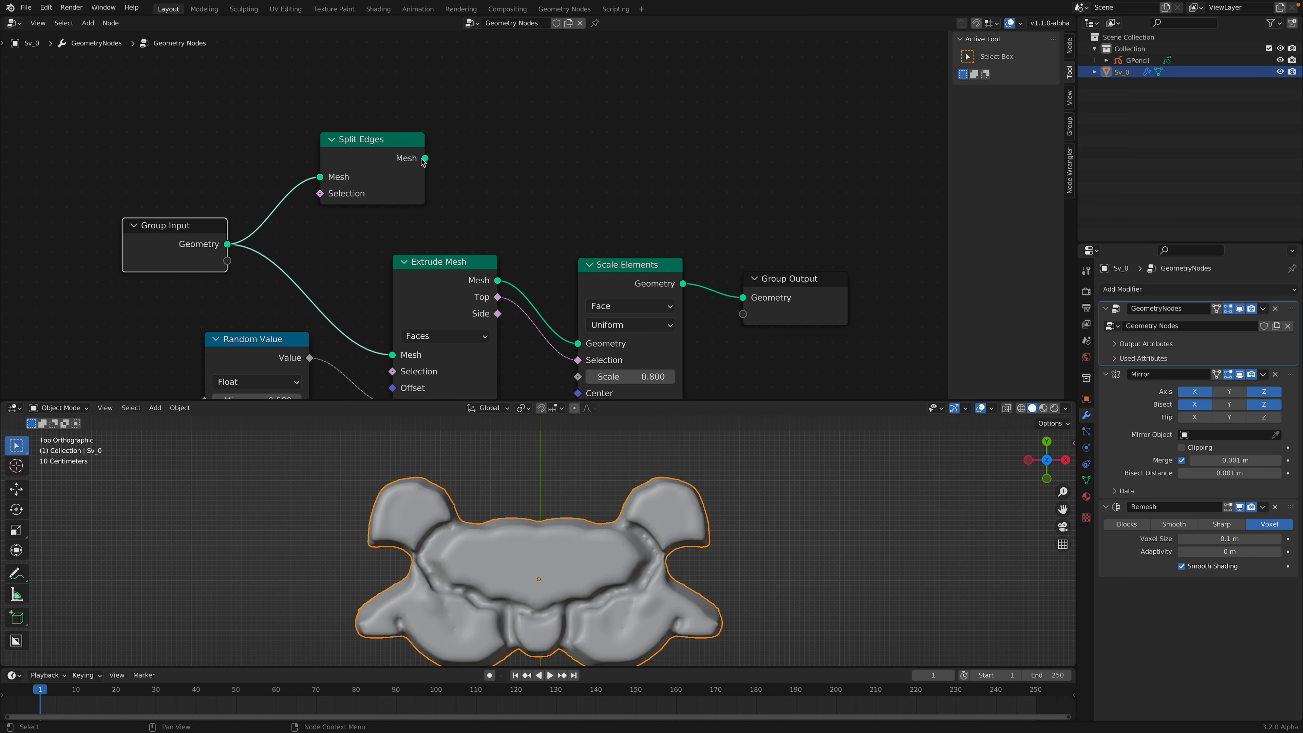
pyautogui.moveTo(426, 158); pyautogui.dragTo(393, 355)
# - Spread the nodes out to make room between Split Edges and Extrude Mesh
pyautogui.moveTo(382, 154); pyautogui.dragTo(336, 159)
pyautogui.moveTo(425, 328); pyautogui.dragTo(444, 245)
pyautogui.moveTo(271, 208); pyautogui.dragTo(76, 201)
pyautogui.moveTo(259, 151); pyautogui.dragTo(245, 169)
pyautogui.moveTo(436, 236); pyautogui.dragTo(445, 204, button='middle')
# - Duplicate the Scale Elements node, insert the copy between Split Edges and Extrude Mesh, and set its Scale to 0.860
pyautogui.click(624, 253)
pyautogui.hotkey('shift', 'd')
pyautogui.click(378, 145)
pyautogui.moveTo(439, 219)
pyautogui.mouseDown()
pyautogui.moveTo(480, 218)
pyautogui.moveTo(452, 218)
pyautogui.mouseUp()
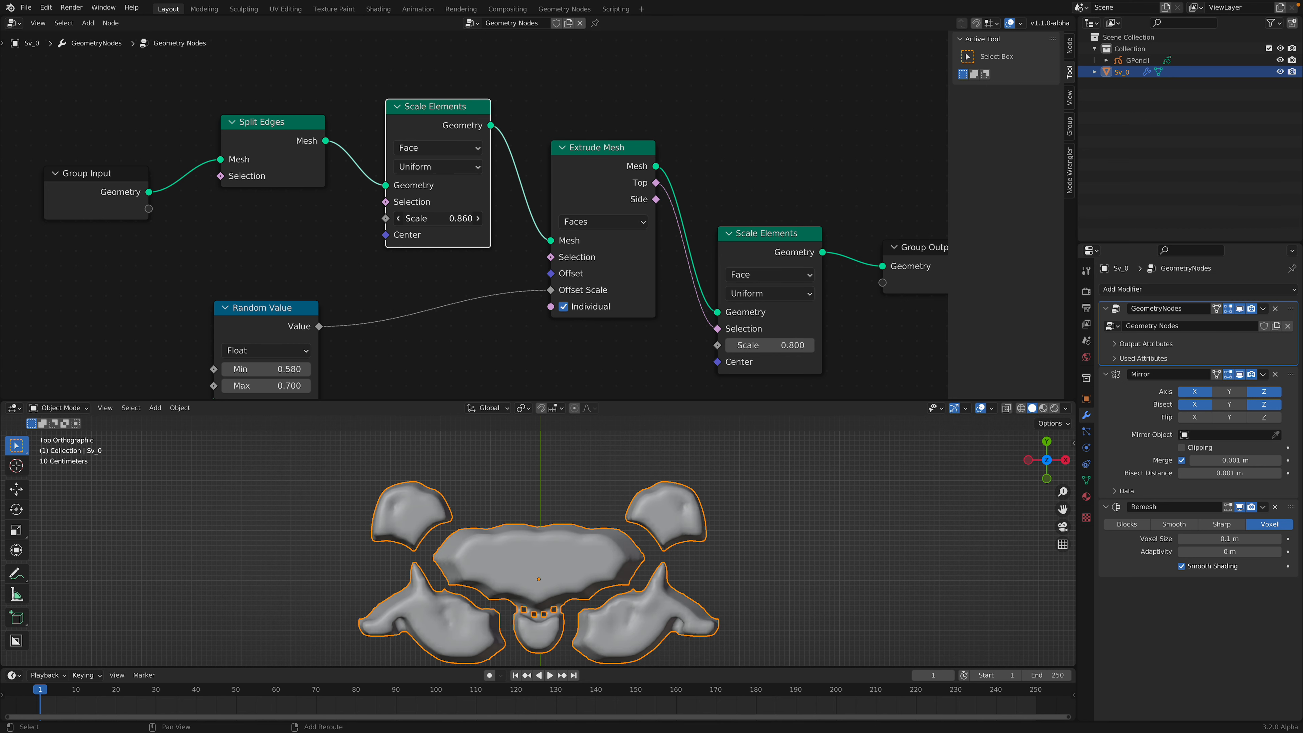
pyautogui.moveTo(625, 603); pyautogui.dragTo(647, 516, button='middle')
# - Set the Scale of the Scale Elements node after Extrude Mesh to 0.840 and save the file
pyautogui.moveTo(744, 344)
pyautogui.mouseDown()
pyautogui.moveTo(721, 345)
pyautogui.moveTo(759, 345)
pyautogui.moveTo(731, 345)
pyautogui.moveTo(746, 345)
pyautogui.mouseUp()
pyautogui.moveTo(759, 465); pyautogui.dragTo(731, 567, button='middle')
pyautogui.hotkey('ctrl', 's')
# - Enlarge the viewport in top view and delete the Grease Pencil drawing object below the relief
pyautogui.click(1045, 460)
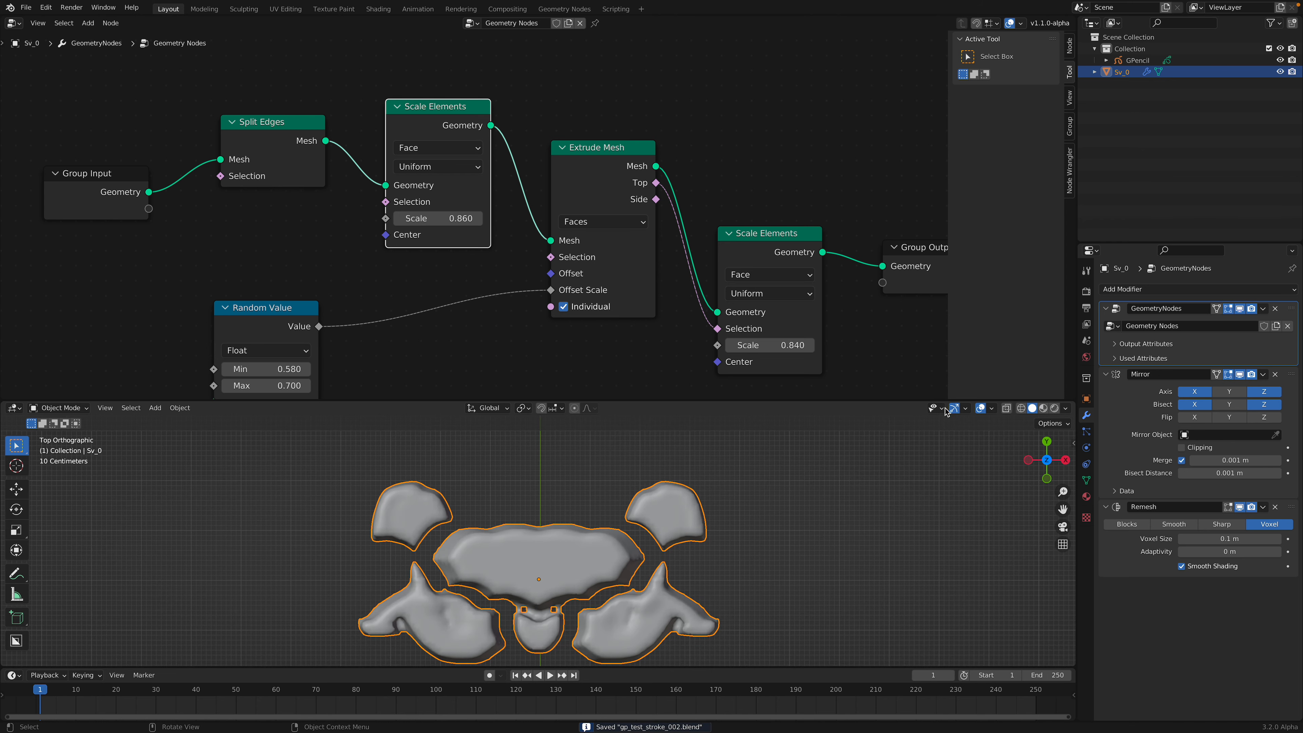
pyautogui.moveTo(938, 399); pyautogui.dragTo(923, 200)
pyautogui.press('Home')
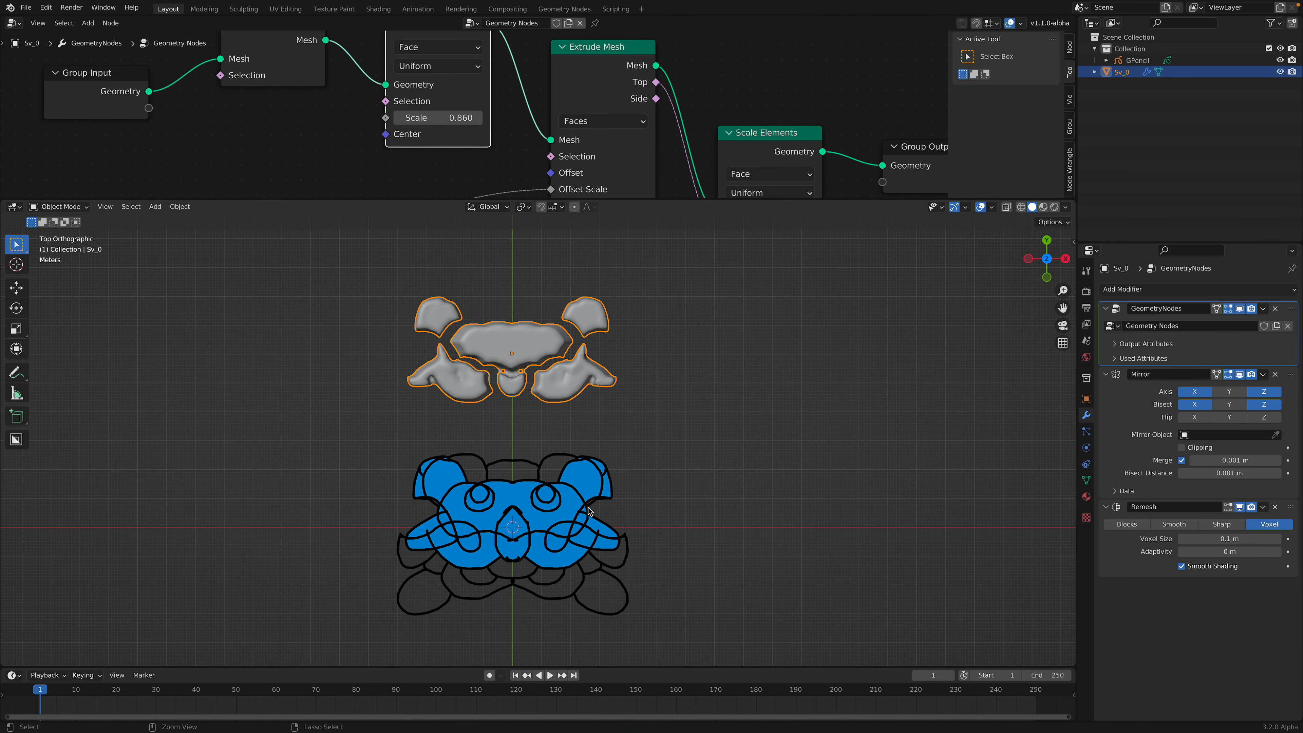
pyautogui.scroll(2, 554, 508)
pyautogui.click(561, 465)
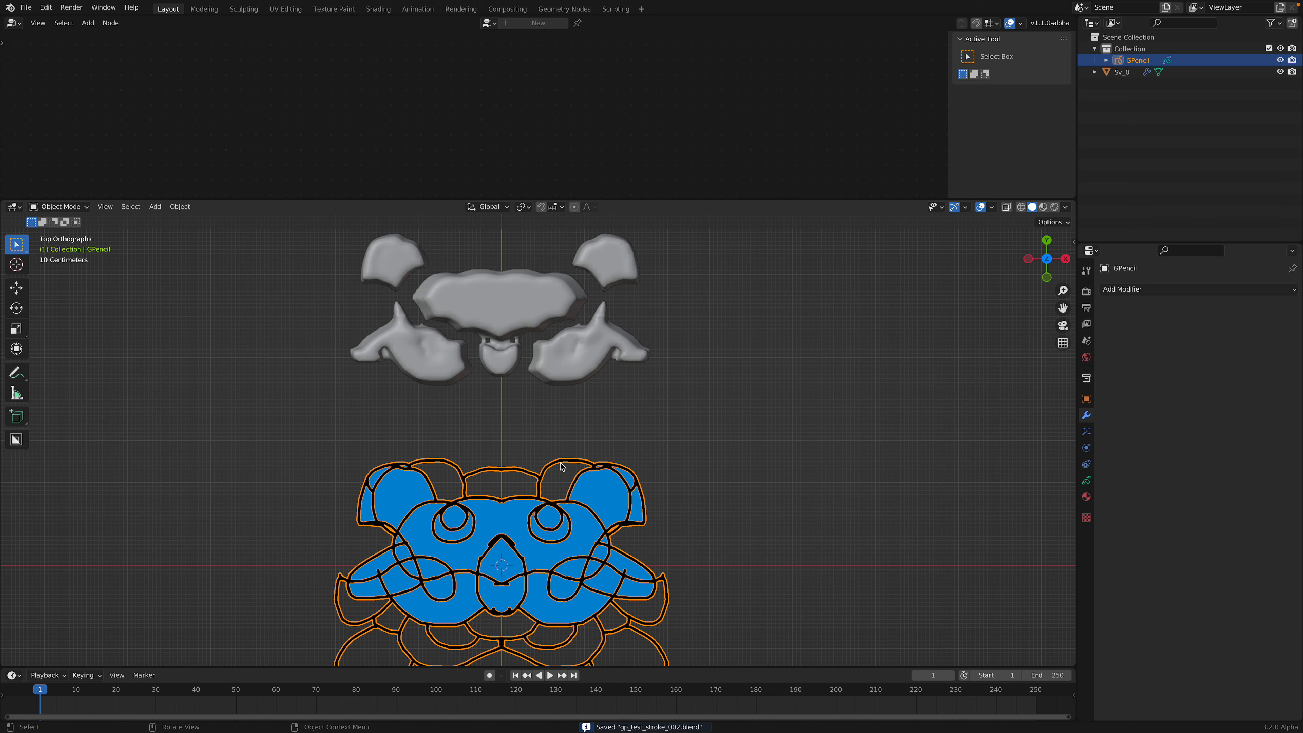
pyautogui.keyDown('shift'); pyautogui.moveTo(625, 527); pyautogui.dragTo(627, 486, button='middle'); pyautogui.keyUp('shift')
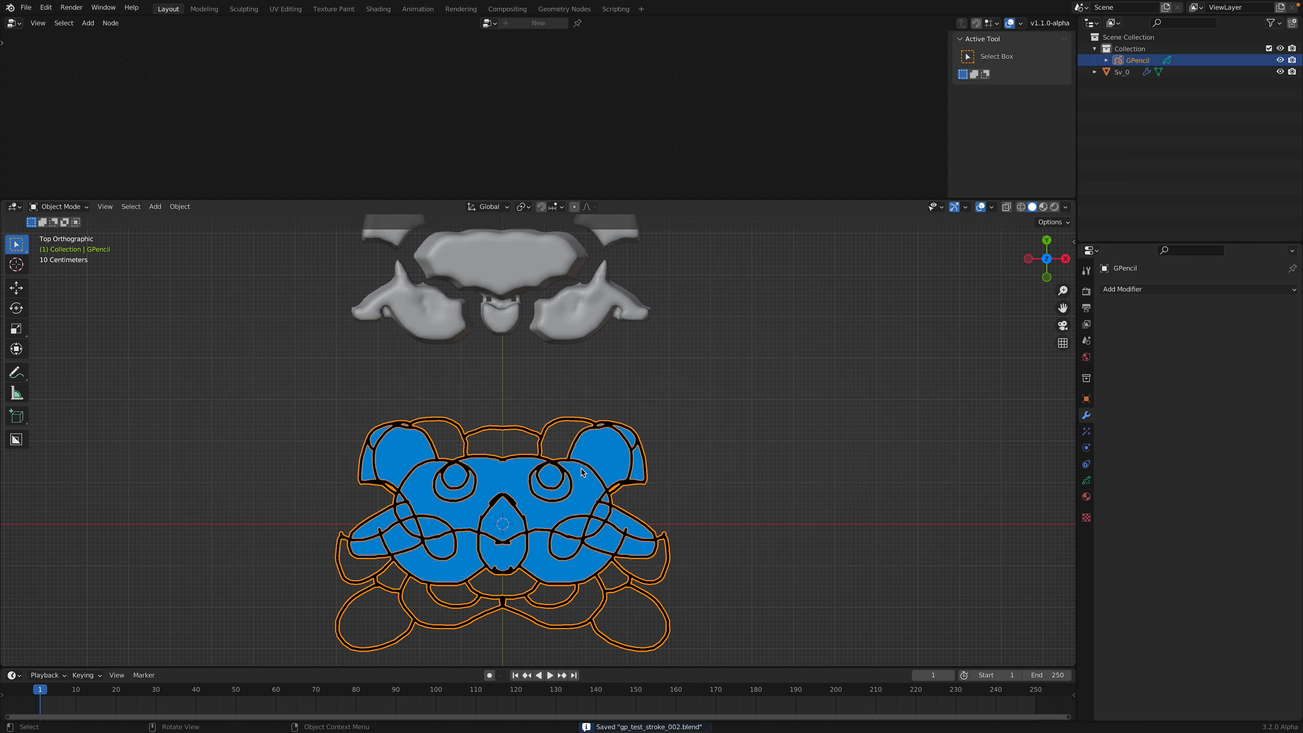
pyautogui.press('Tab')
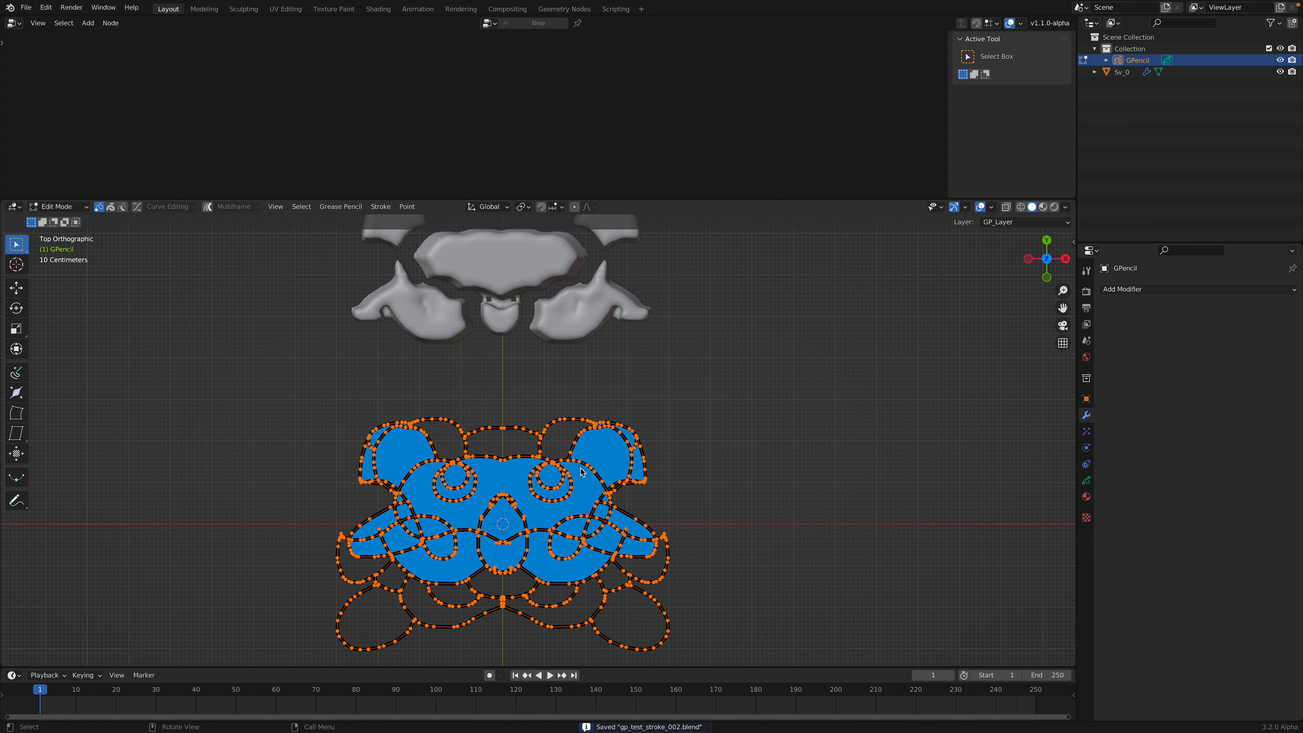
pyautogui.press('Tab')
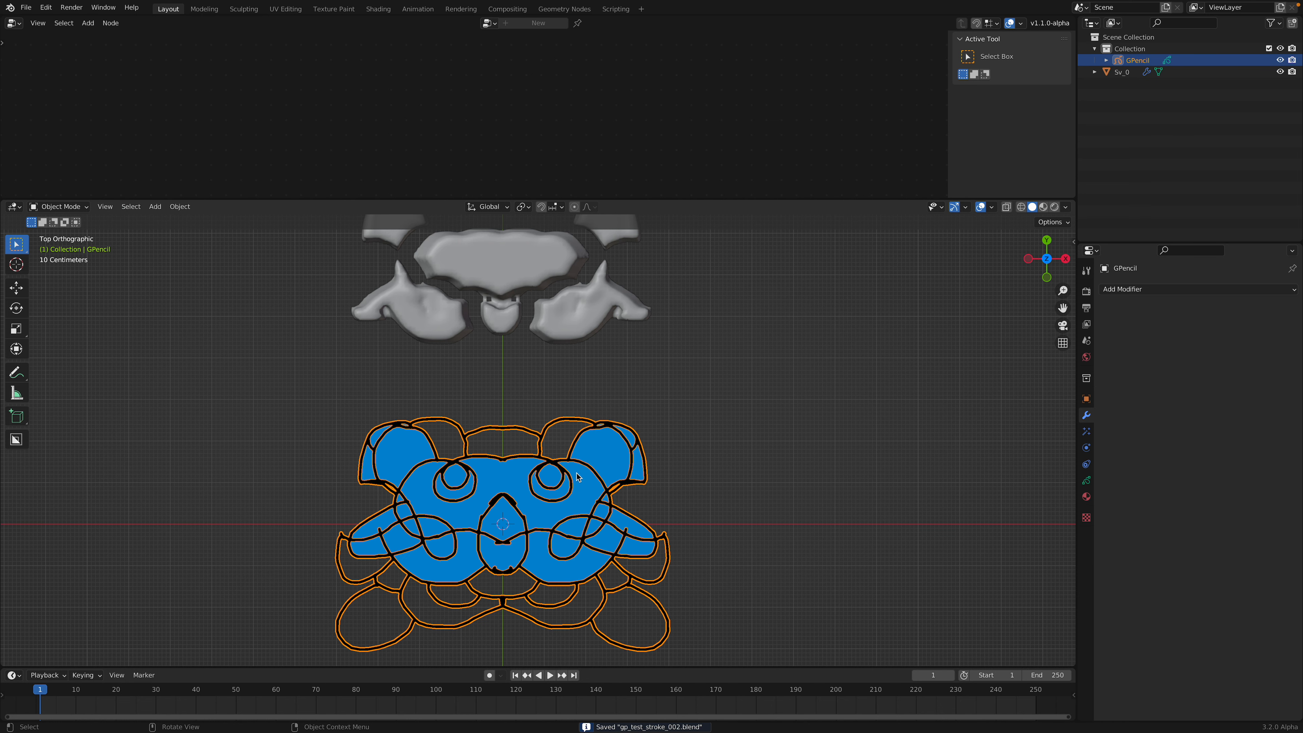
pyautogui.press('Delete')
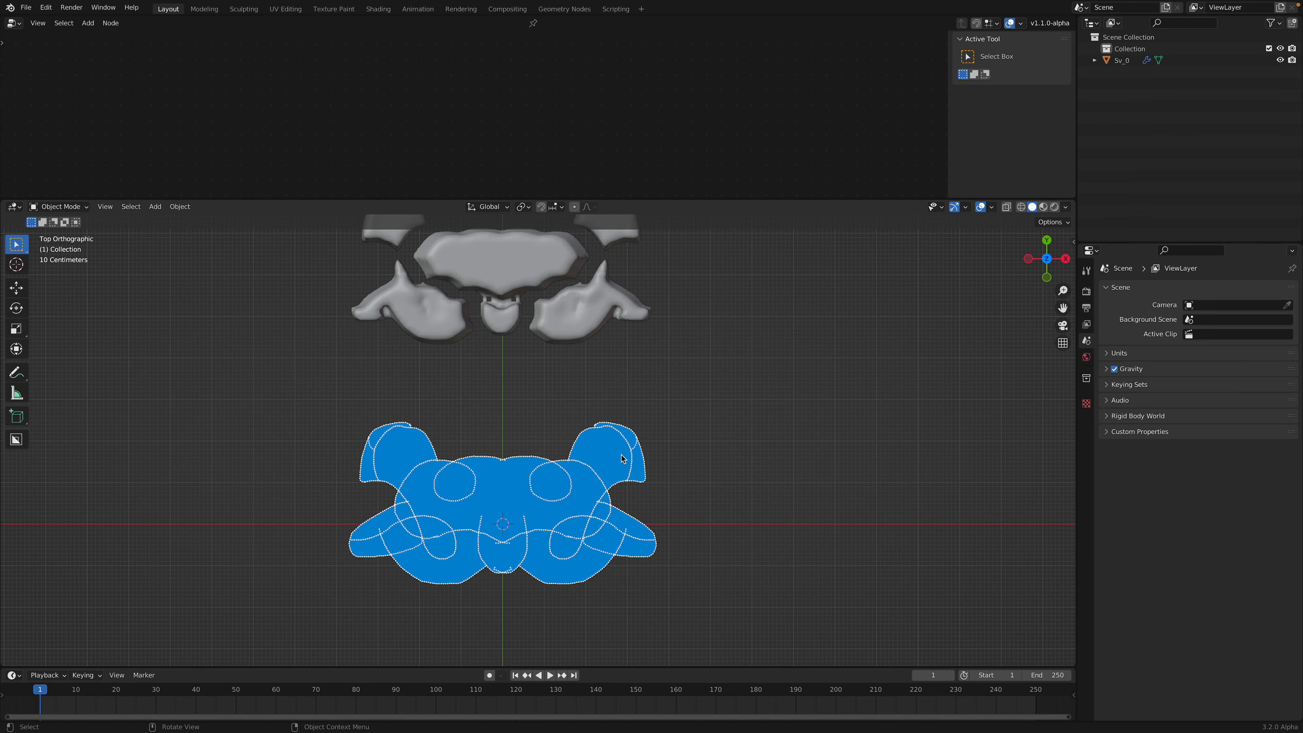
# - Add a blank Grease Pencil object at the world origin and switch it to Draw Mode
pyautogui.scroll(1, 621, 454)
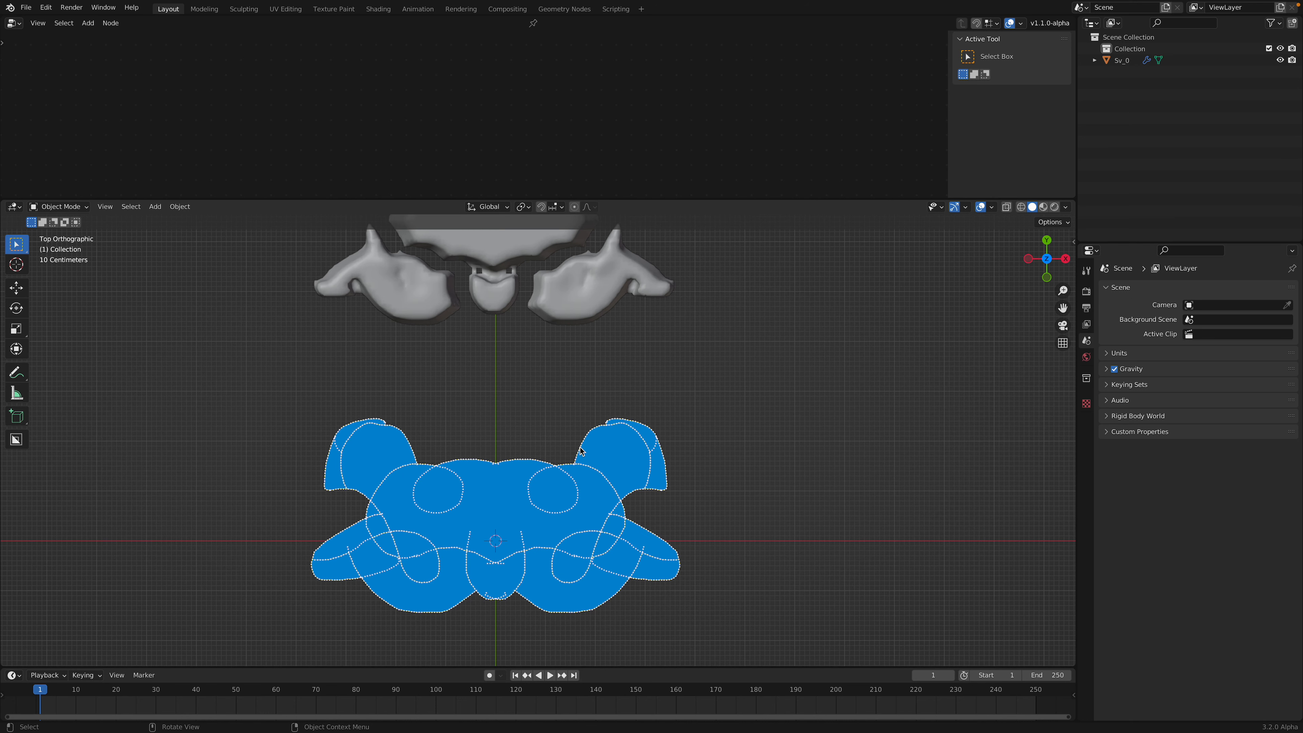
pyautogui.hotkey('shift', 'a')
pyautogui.moveTo(580, 450)
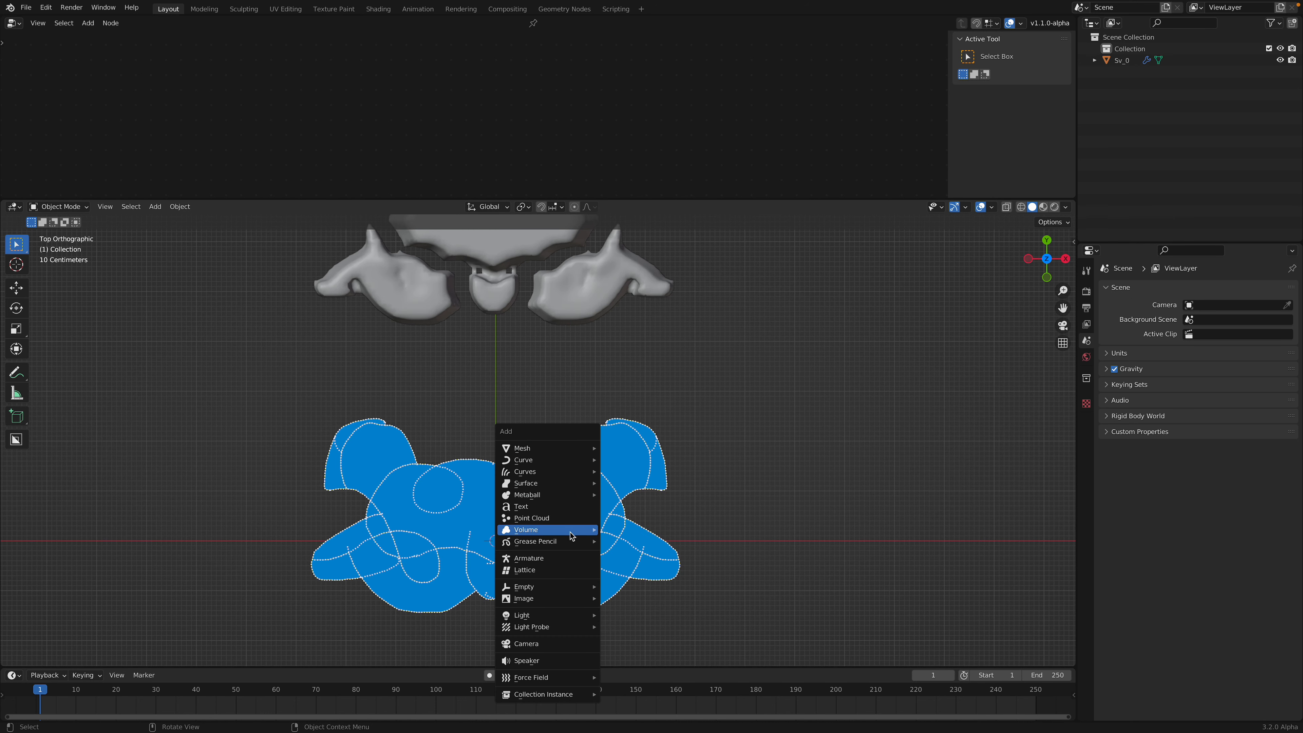
pyautogui.moveTo(571, 542)
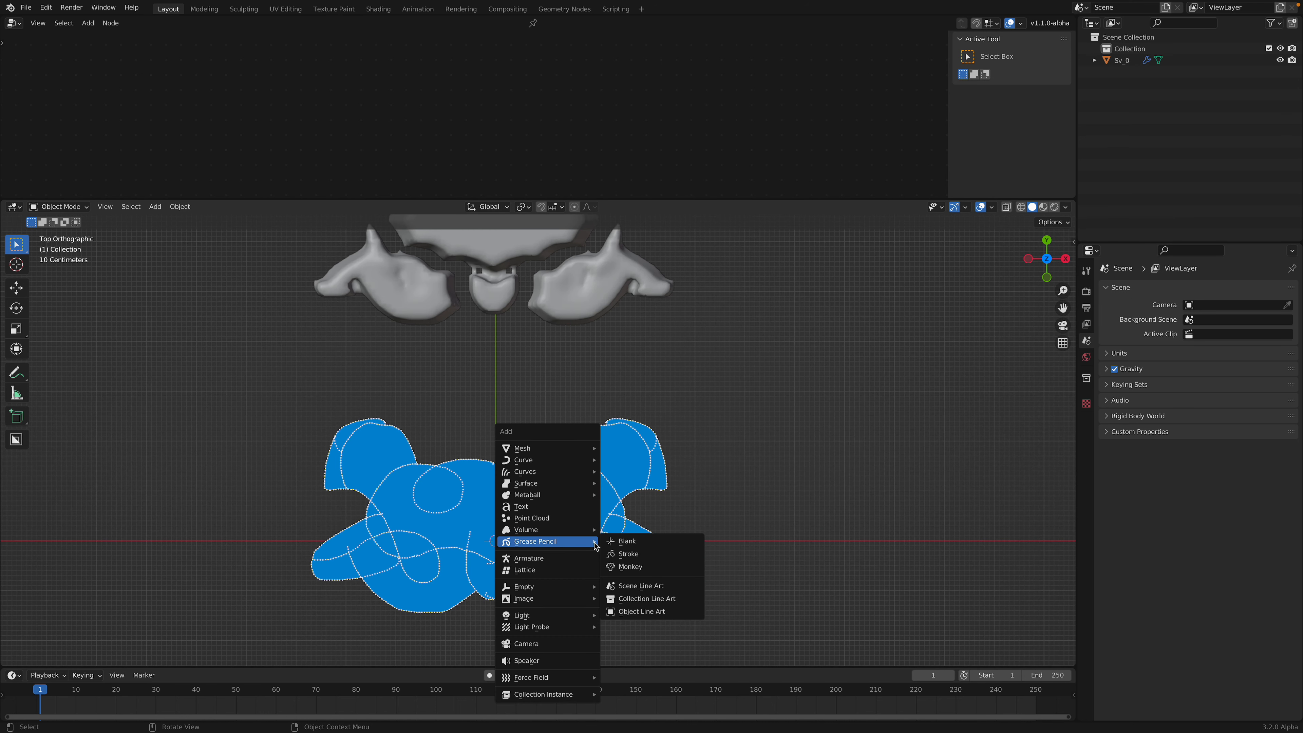
pyautogui.click(648, 546)
pyautogui.click(69, 210)
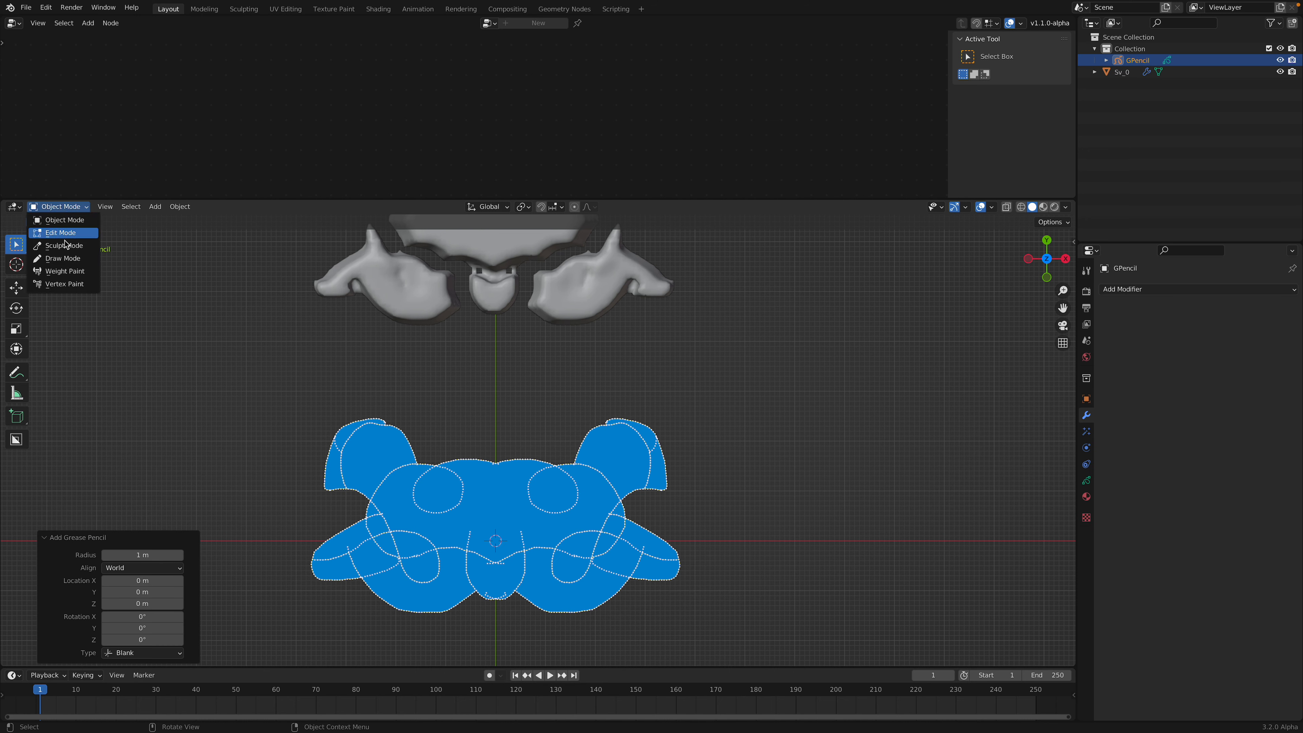
pyautogui.press('Return')
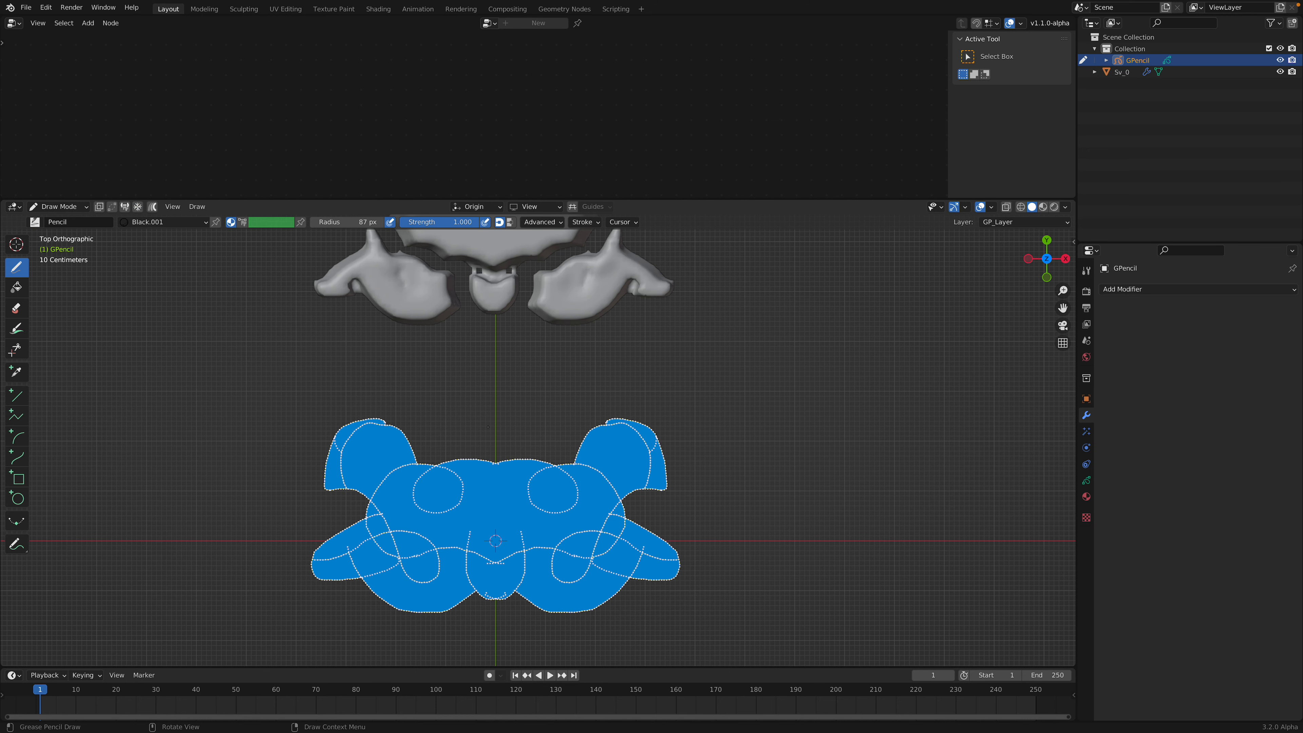
# - Draw two crossing curved strokes near the centre axis in the empty area below the blue shape, and add an X-axis Mirror modifier
pyautogui.rightClick(524, 385)
pyautogui.moveTo(646, 463)
pyautogui.keyDown('shift'); pyautogui.mouseDown(button='middle')
pyautogui.moveTo(680, 402)
pyautogui.moveTo(687, 490)
pyautogui.mouseUp(button='middle'); pyautogui.keyUp('shift')
pyautogui.scroll(2, 681, 402)
pyautogui.keyDown('shift'); pyautogui.moveTo(631, 356); pyautogui.dragTo(639, 431, button='middle'); pyautogui.keyUp('shift')
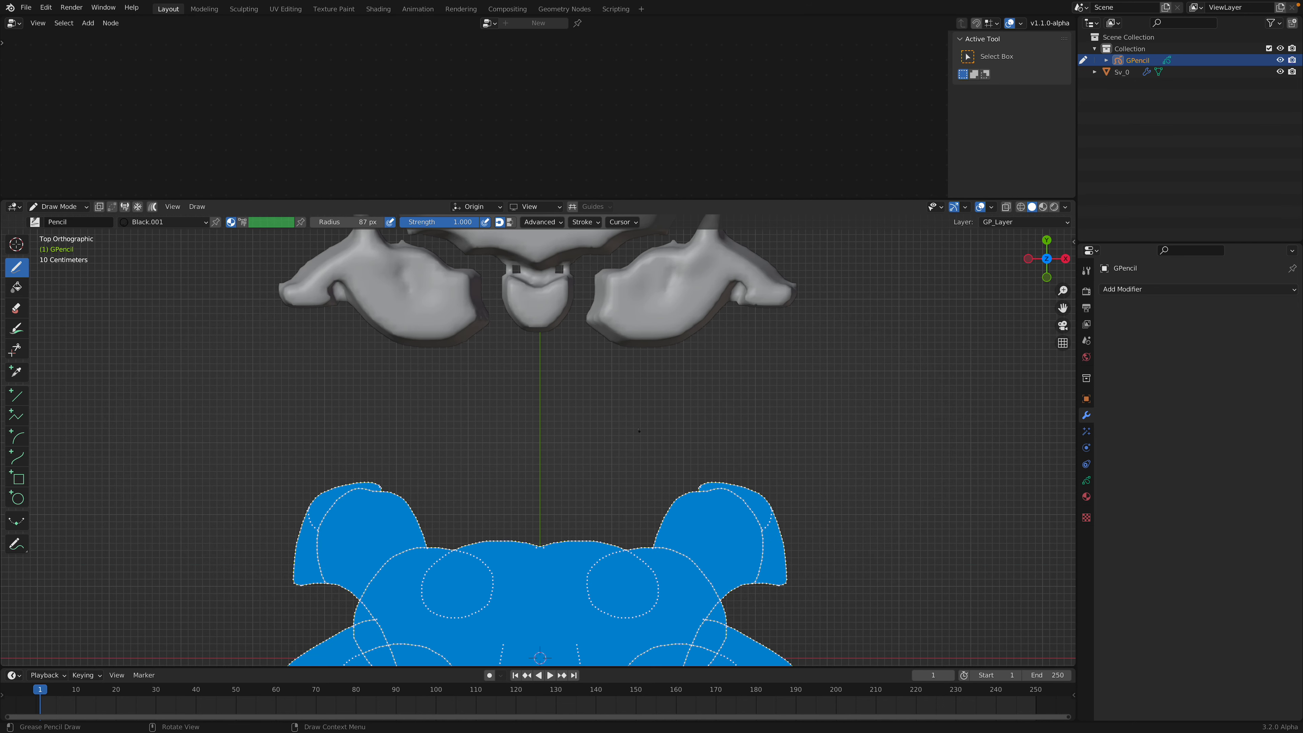
pyautogui.scroll(-3, 582, 373)
pyautogui.keyDown('shift'); pyautogui.moveTo(584, 564); pyautogui.dragTo(579, 361, button='middle'); pyautogui.keyUp('shift')
pyautogui.scroll(3, 585, 410)
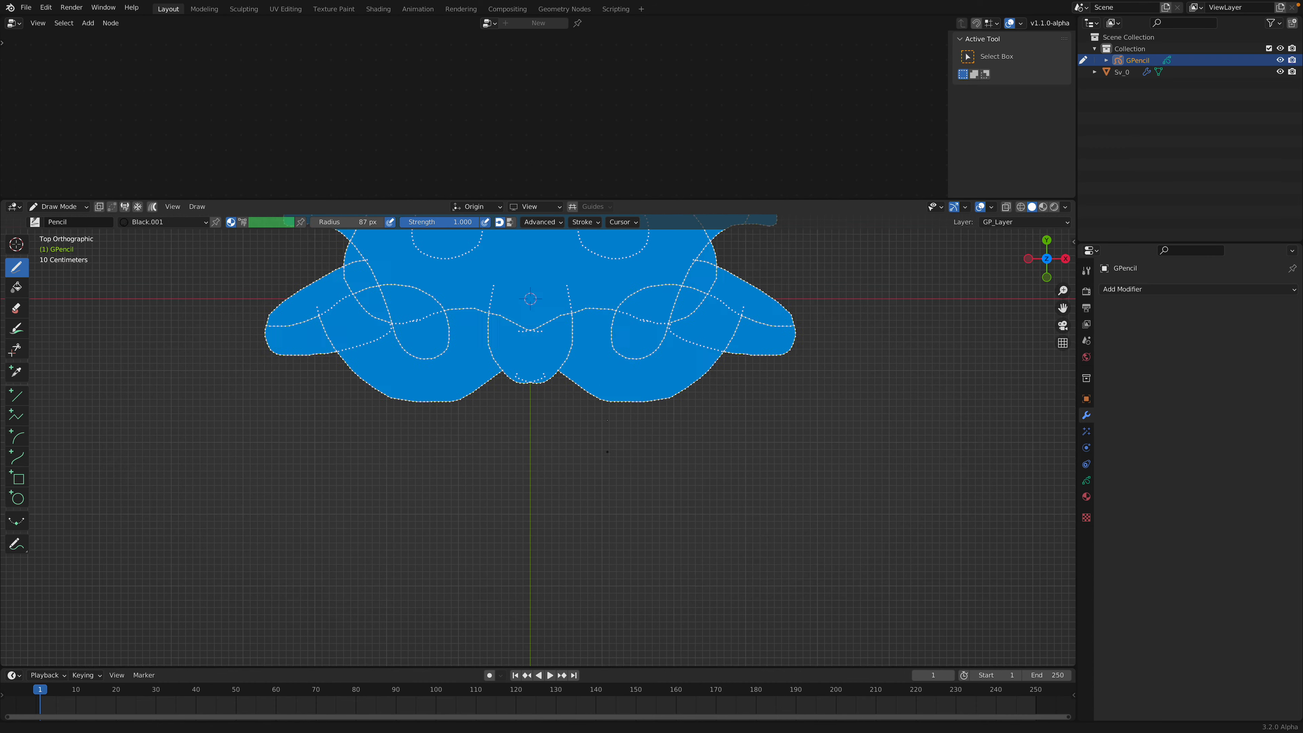
pyautogui.keyDown('shift'); pyautogui.moveTo(599, 502); pyautogui.dragTo(595, 414, button='middle'); pyautogui.keyUp('shift')
pyautogui.scroll(1, 587, 426)
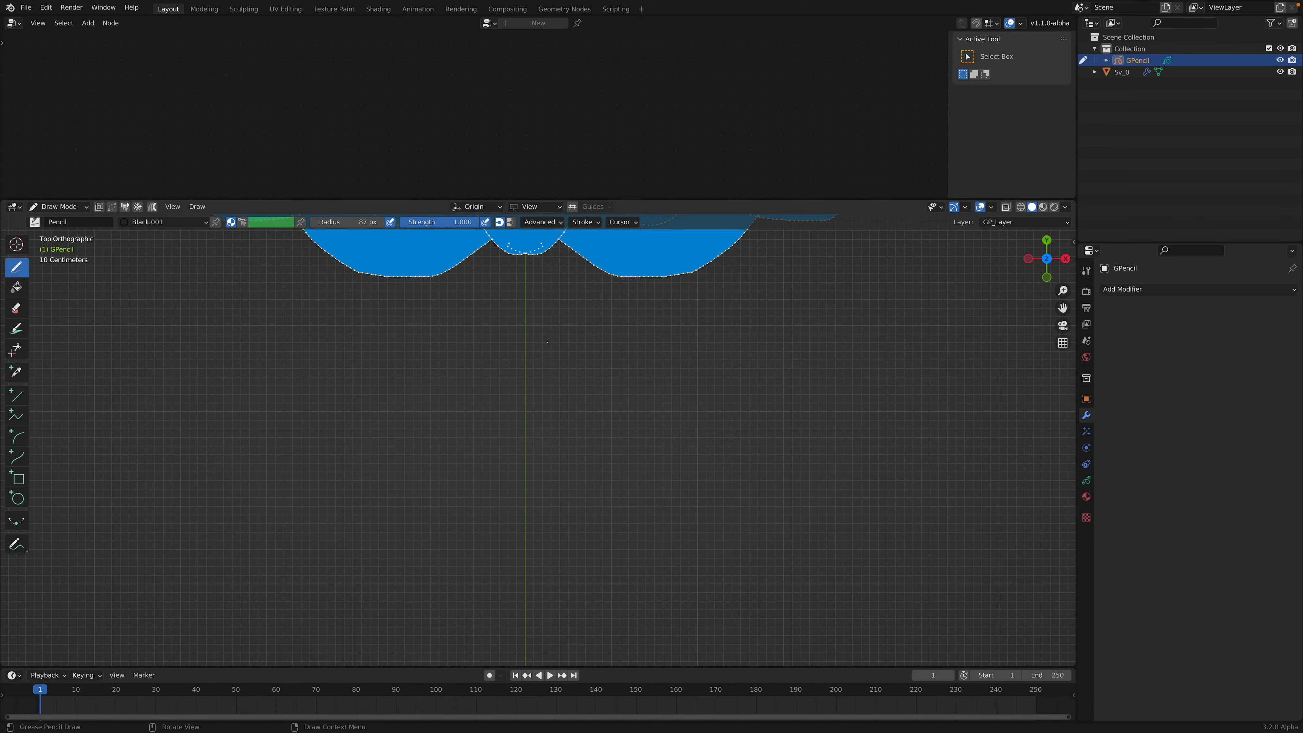
pyautogui.moveTo(573, 333); pyautogui.dragTo(502, 427)
pyautogui.moveTo(535, 325); pyautogui.dragTo(617, 452)
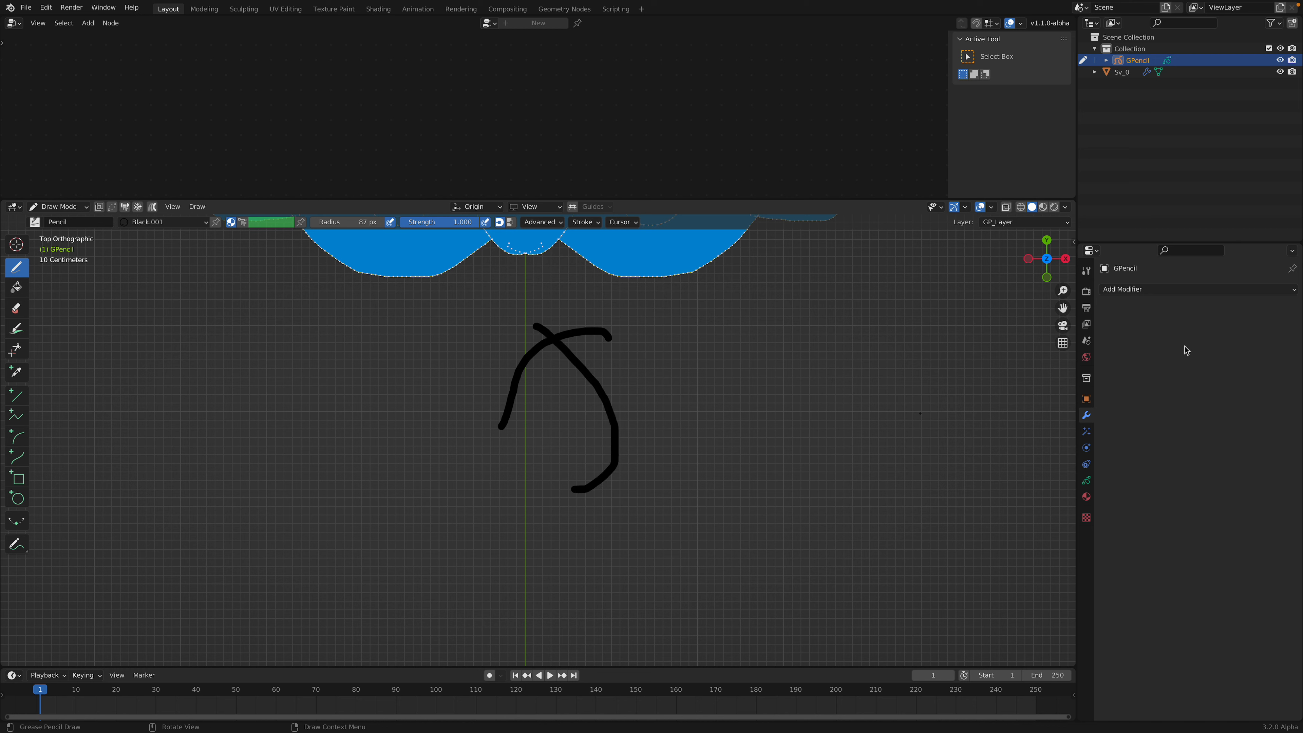
pyautogui.click(1156, 299)
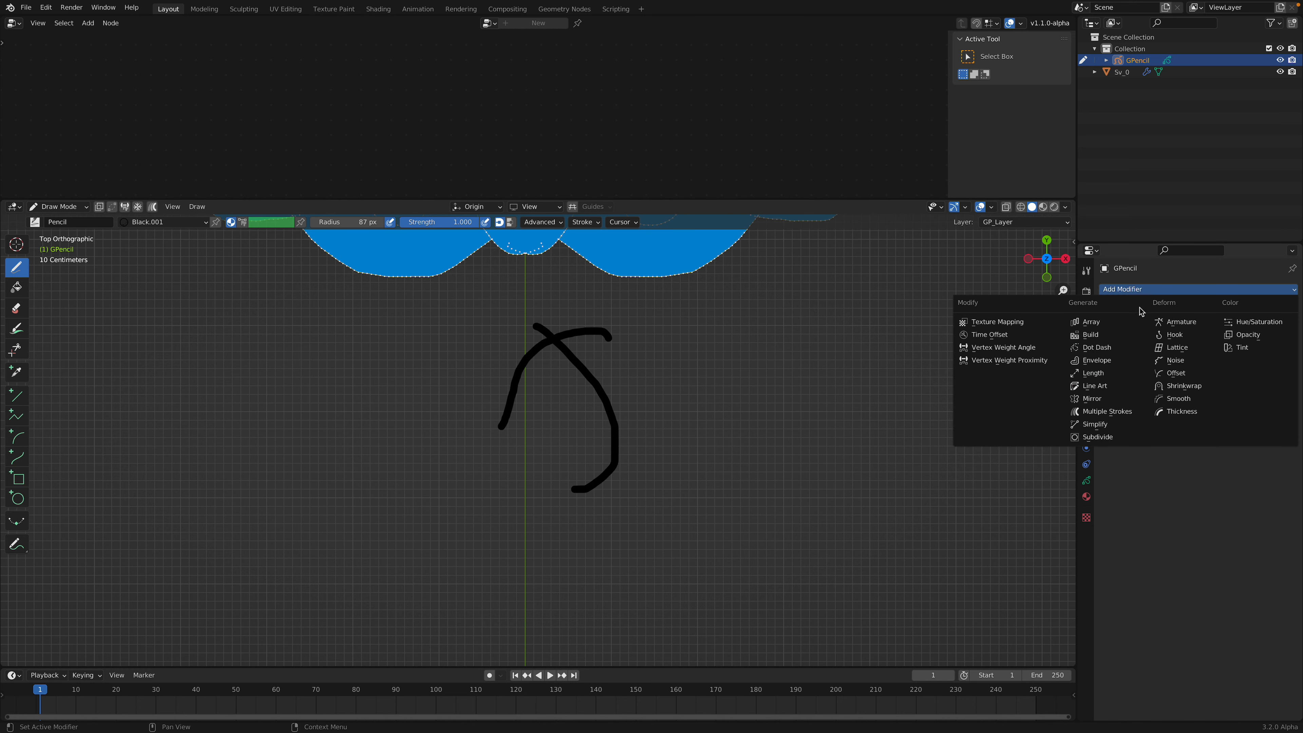
pyautogui.click(1115, 402)
# - Draw overlapping closed loops outward from the centre on the +X side and cross the outermost loop with a grid of short lines
pyautogui.moveTo(628, 413)
pyautogui.mouseDown()
pyautogui.moveTo(562, 475)
pyautogui.moveTo(696, 510)
pyautogui.mouseUp()
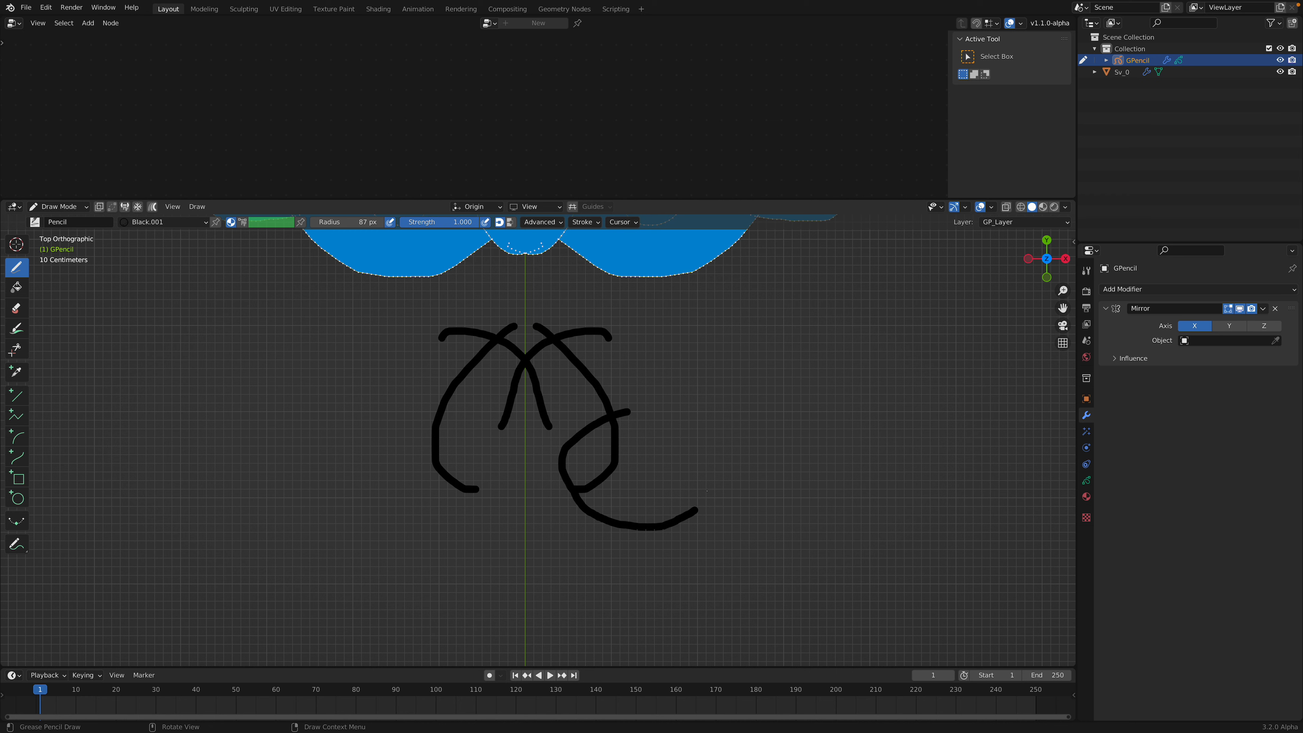
pyautogui.moveTo(643, 376)
pyautogui.mouseDown()
pyautogui.moveTo(752, 405)
pyautogui.moveTo(676, 451)
pyautogui.mouseUp()
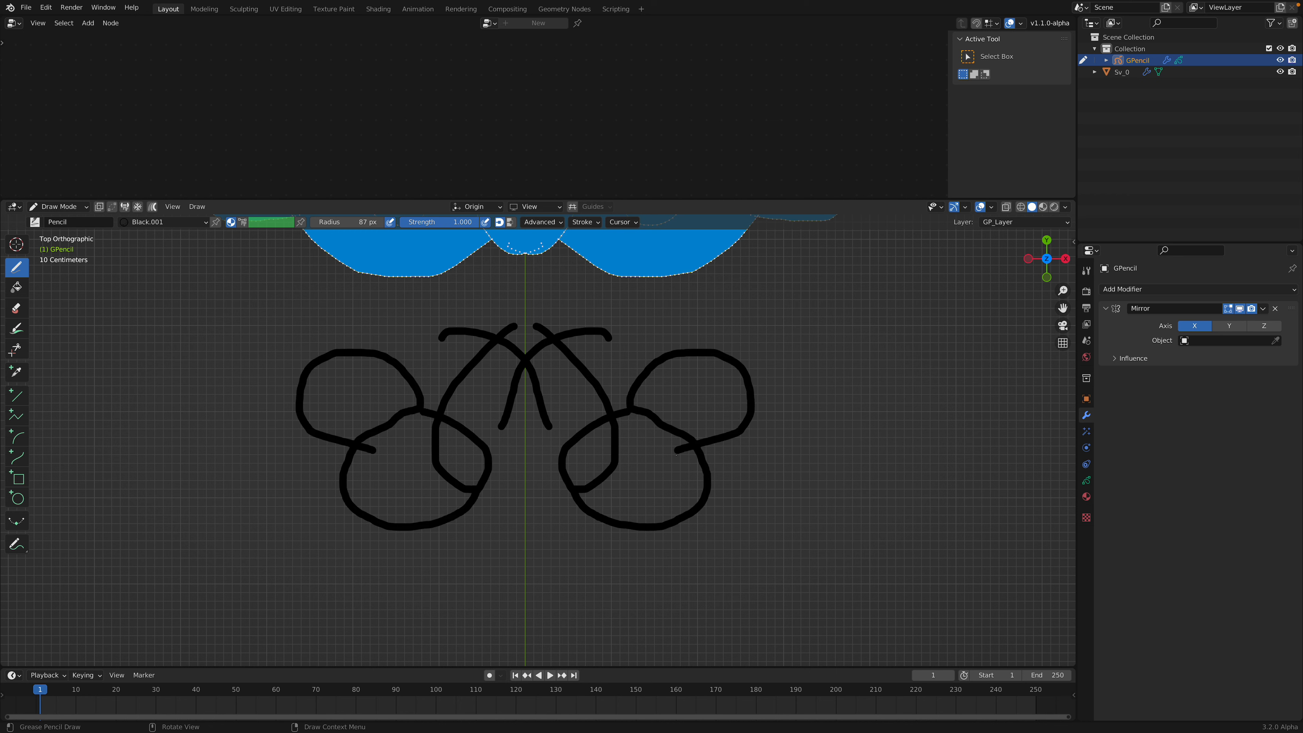
pyautogui.moveTo(730, 501)
pyautogui.mouseDown()
pyautogui.moveTo(590, 513)
pyautogui.moveTo(703, 562)
pyautogui.moveTo(872, 508)
pyautogui.moveTo(744, 595)
pyautogui.moveTo(702, 566)
pyautogui.mouseUp()
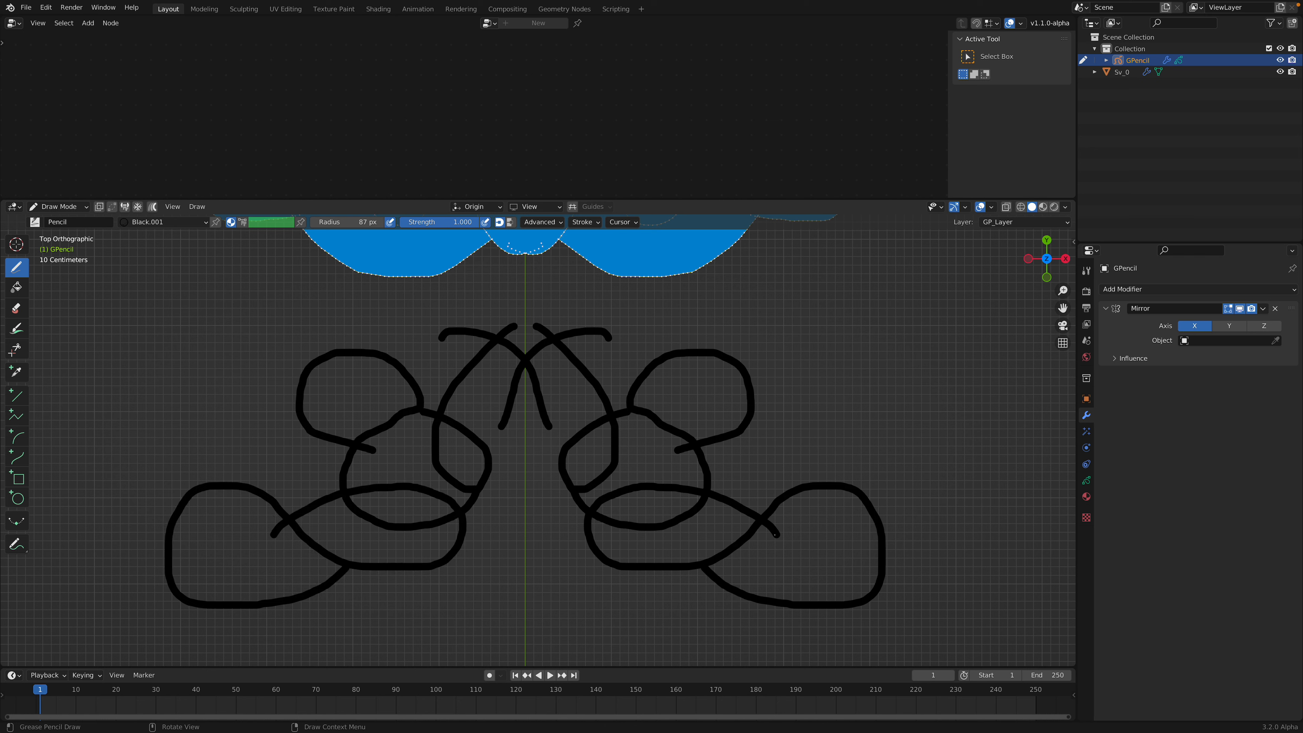
pyautogui.moveTo(783, 539); pyautogui.dragTo(901, 508)
pyautogui.moveTo(780, 566); pyautogui.dragTo(933, 547)
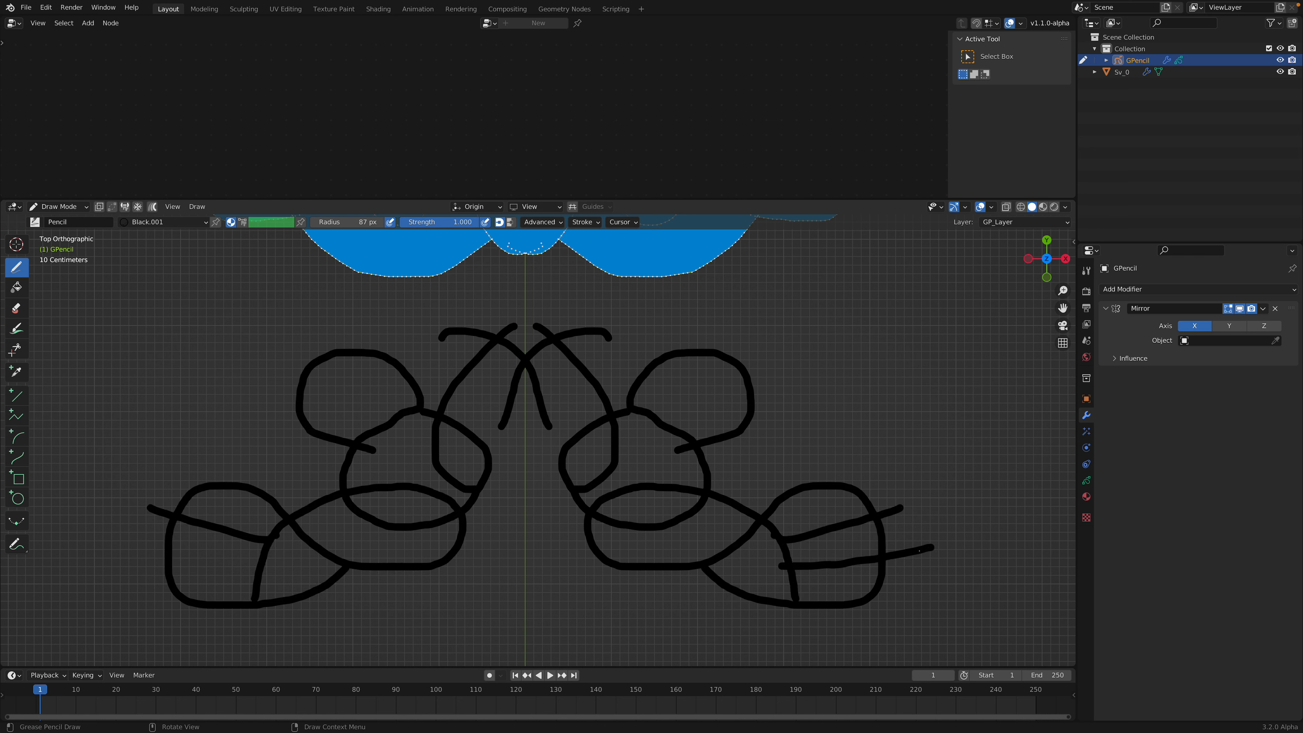
pyautogui.moveTo(795, 471)
pyautogui.mouseDown()
pyautogui.moveTo(844, 602)
pyautogui.moveTo(835, 623)
pyautogui.mouseUp()
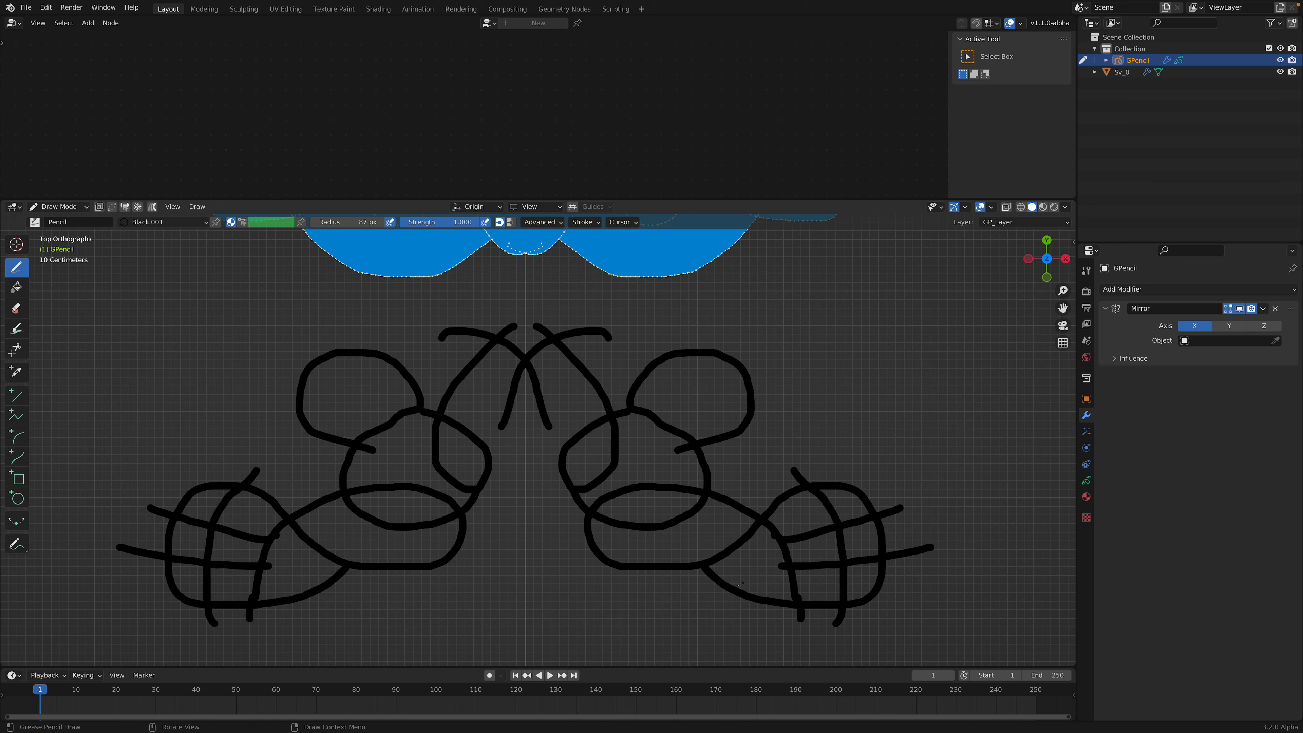
# - Complete the drawing with loops around the centre axis, curved lobes along its lower edge, and large outer loops and connecting arcs above
pyautogui.moveTo(741, 582)
pyautogui.mouseDown()
pyautogui.moveTo(600, 616)
pyautogui.moveTo(506, 577)
pyautogui.mouseUp()
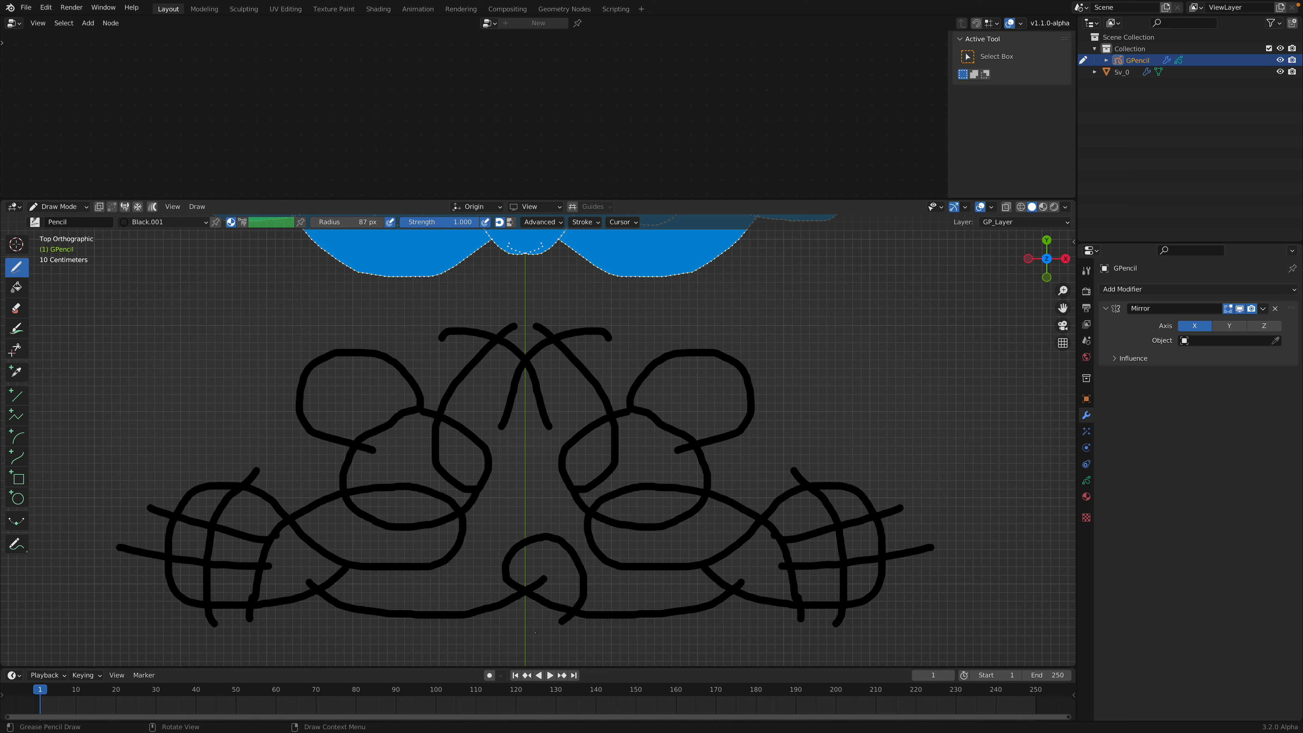
pyautogui.moveTo(536, 633); pyautogui.dragTo(548, 561)
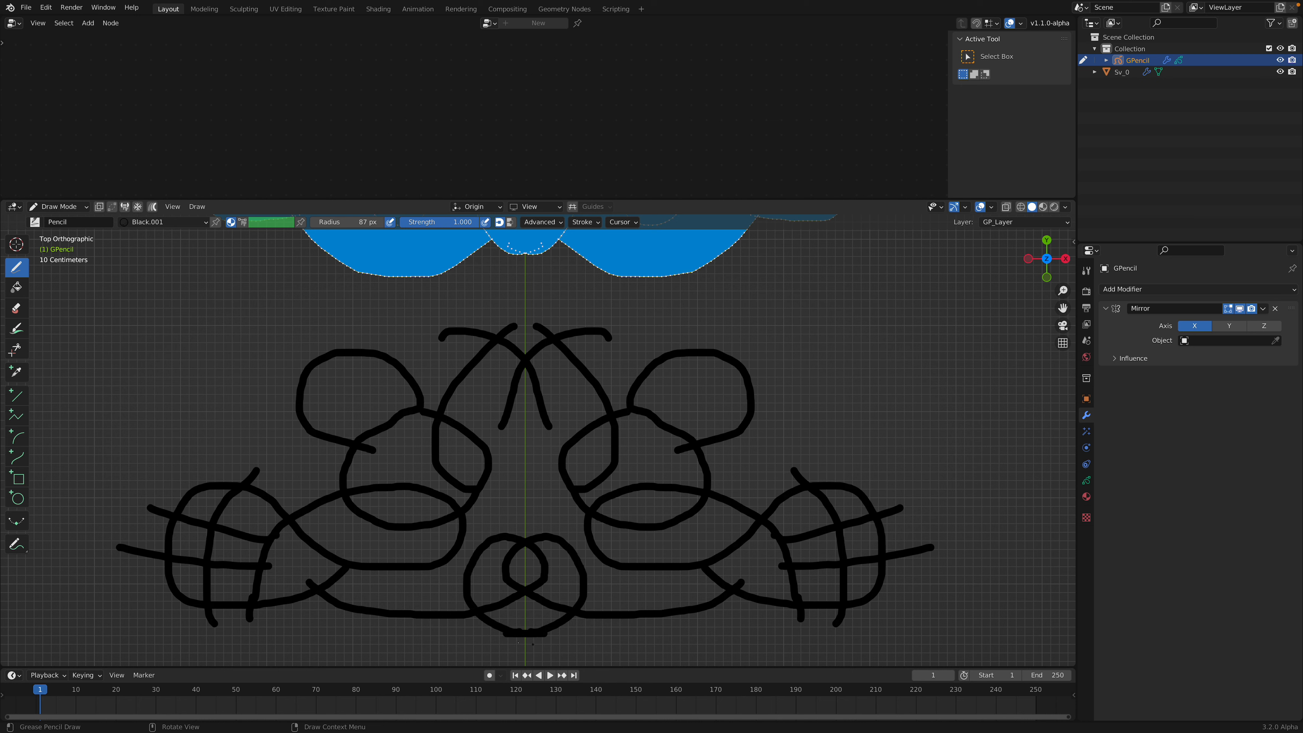
pyautogui.moveTo(627, 639); pyautogui.dragTo(666, 525)
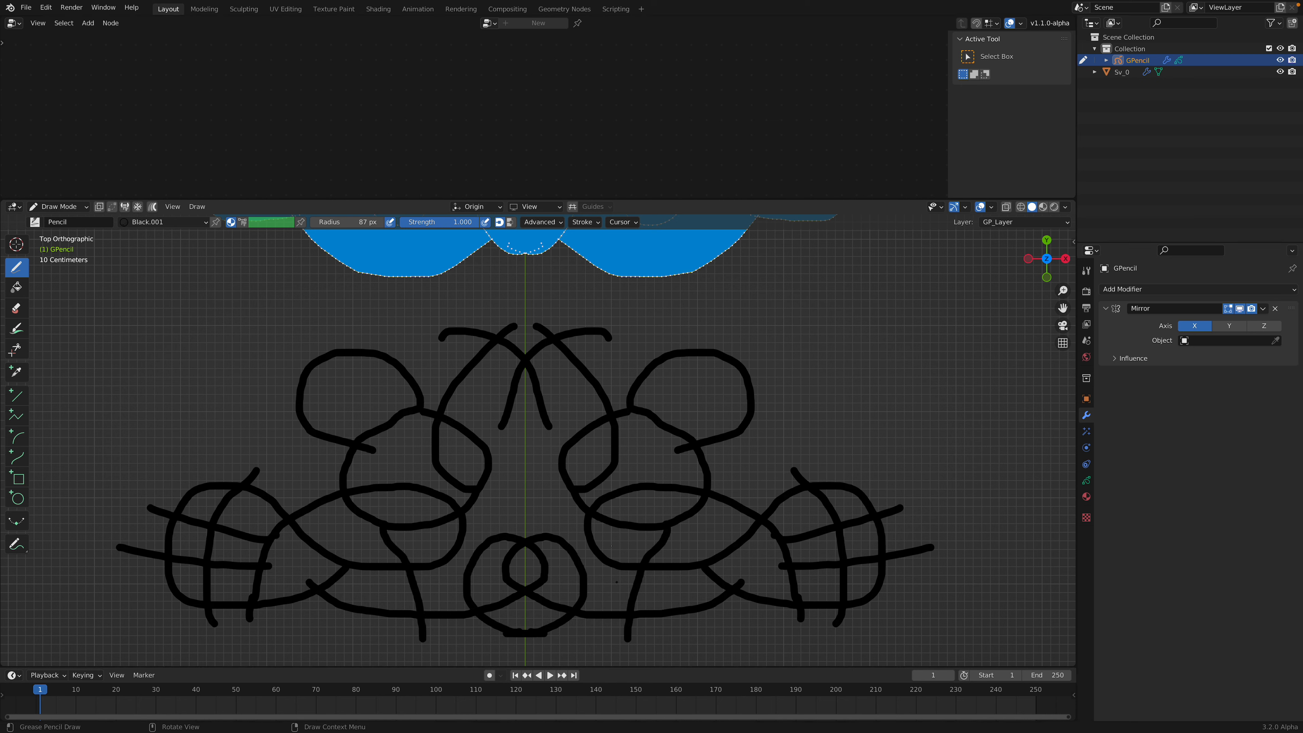
pyautogui.scroll(-1, 578, 491)
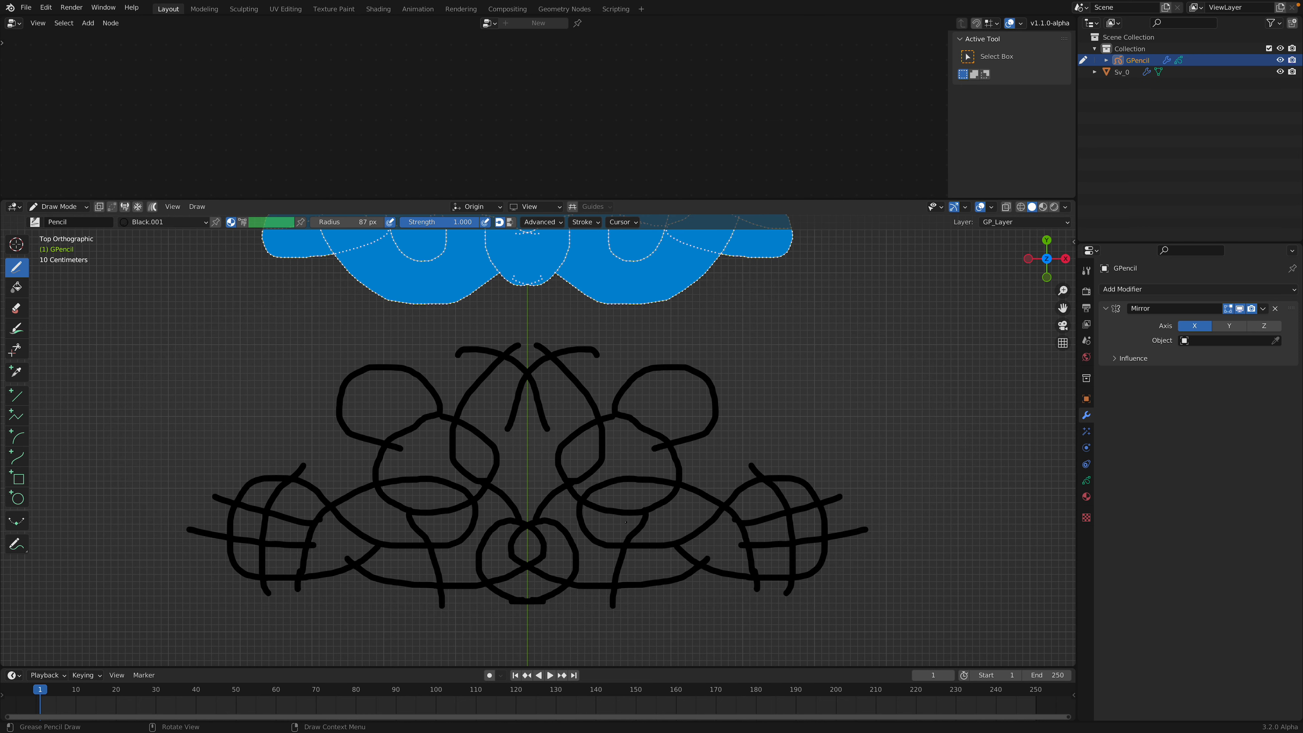
pyautogui.moveTo(658, 353)
pyautogui.mouseDown()
pyautogui.moveTo(711, 416)
pyautogui.moveTo(792, 345)
pyautogui.moveTo(660, 350)
pyautogui.mouseUp()
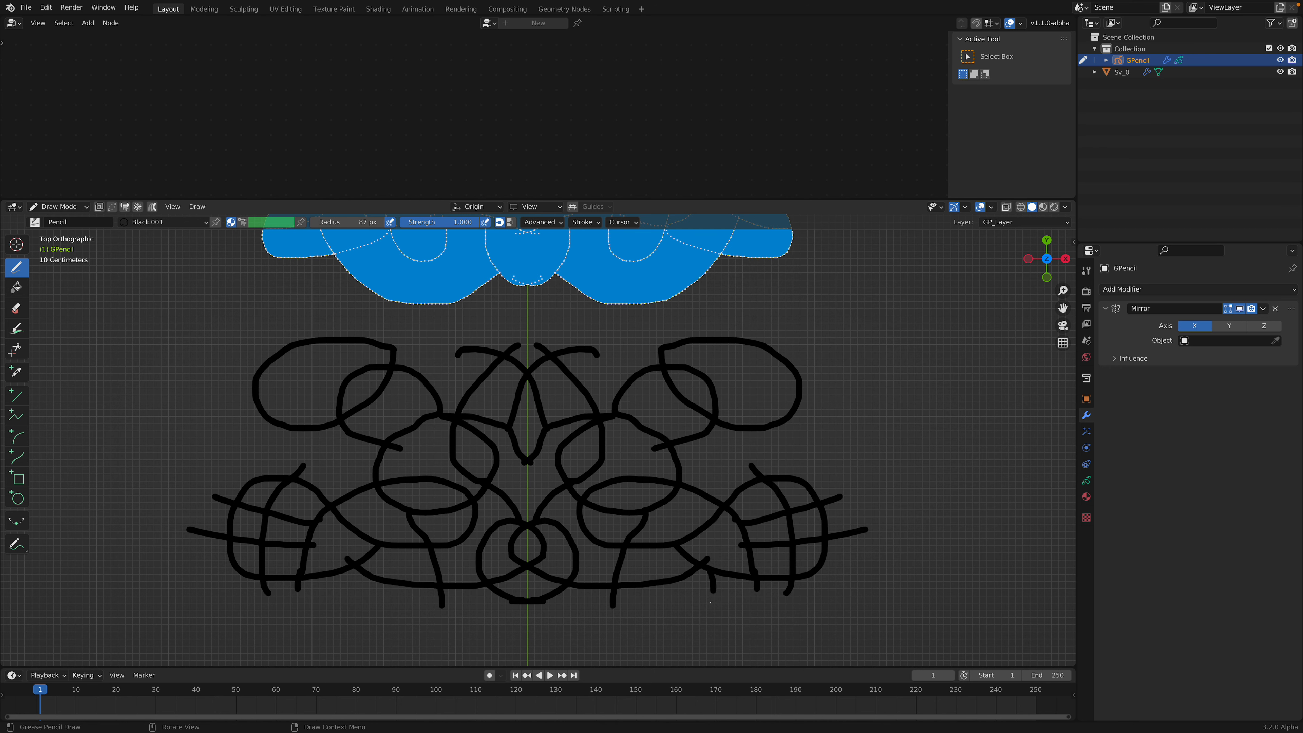
pyautogui.moveTo(619, 619)
pyautogui.mouseDown()
pyautogui.moveTo(611, 606)
pyautogui.moveTo(613, 622)
pyautogui.mouseUp()
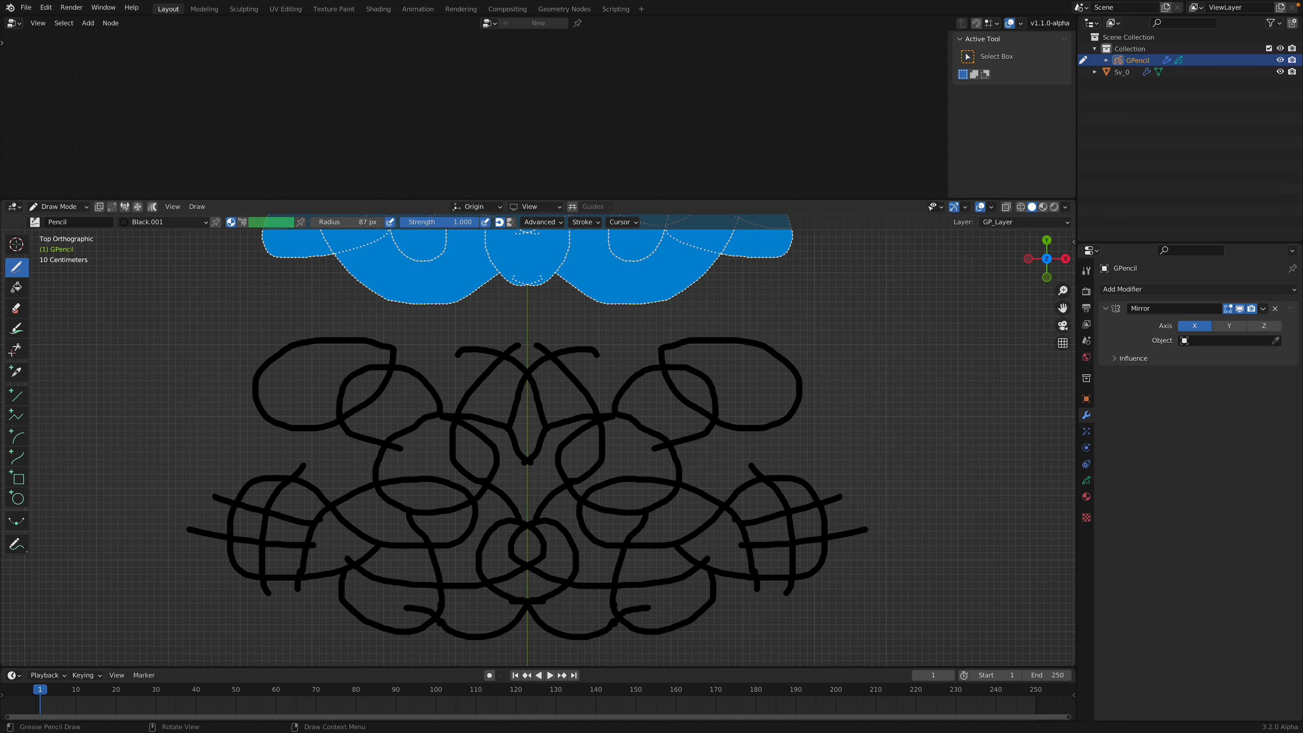
pyautogui.moveTo(768, 380); pyautogui.dragTo(844, 389)
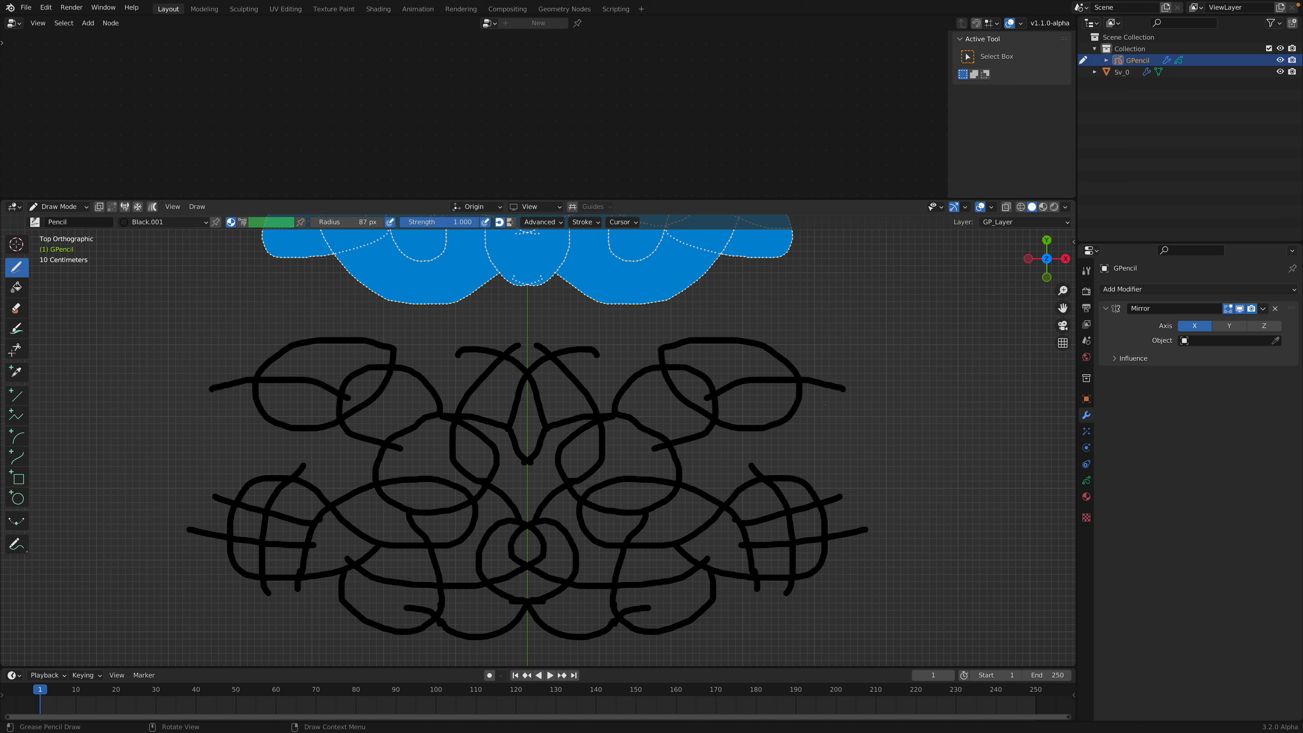
pyautogui.moveTo(790, 475); pyautogui.dragTo(791, 475)
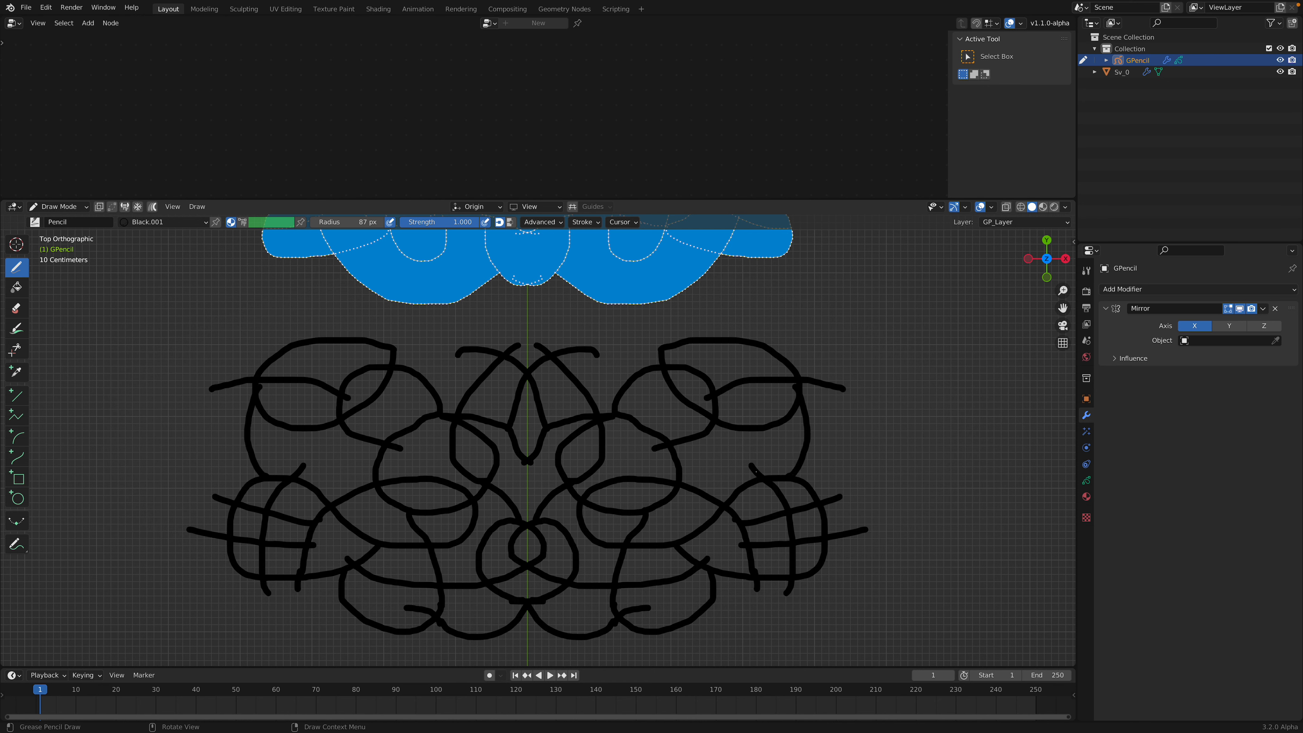
pyautogui.moveTo(675, 465); pyautogui.dragTo(675, 465)
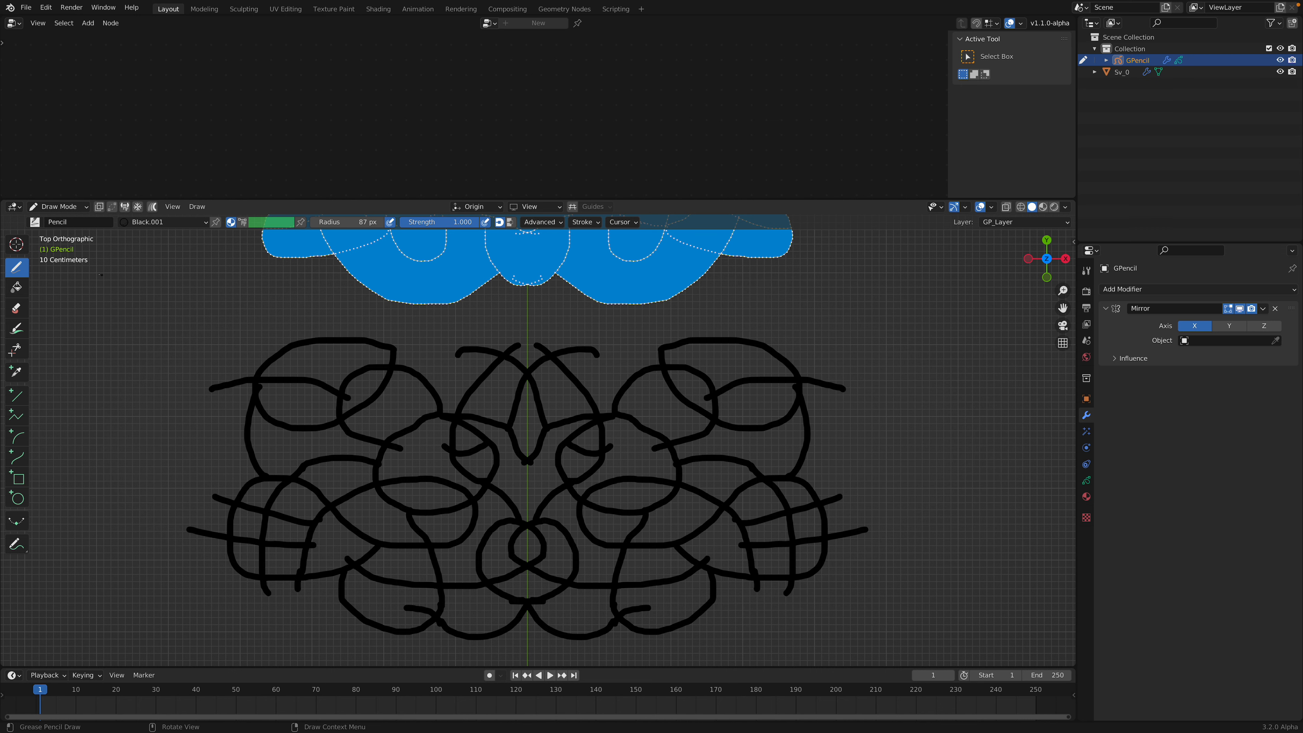
# - Return the Grease Pencil drawing to Object Mode and save the file
pyautogui.click(52, 211)
pyautogui.click(57, 226)
pyautogui.hotkey('ctrl', 's')
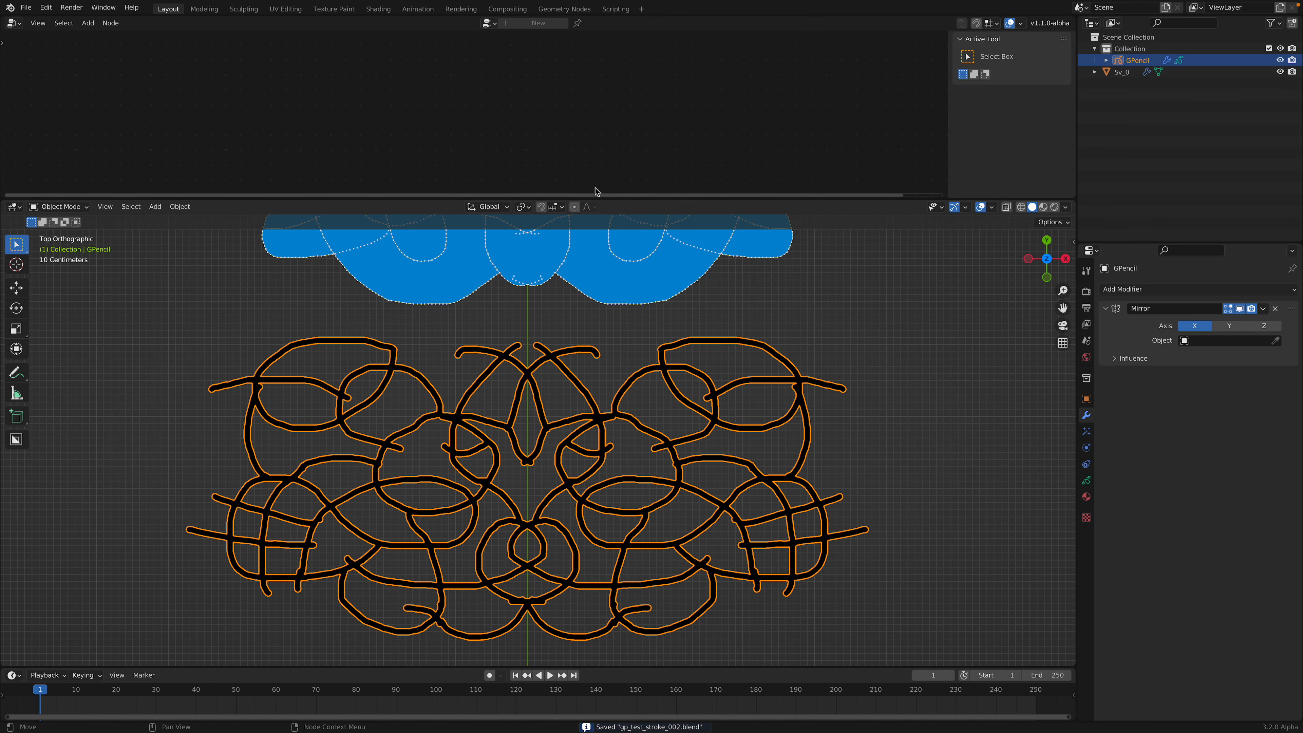
# - Enlarge the node editor above the viewport and show the Sverchok tree NodeTree there, with its Object ID Selector+ node in view
pyautogui.moveTo(603, 198); pyautogui.dragTo(602, 335)
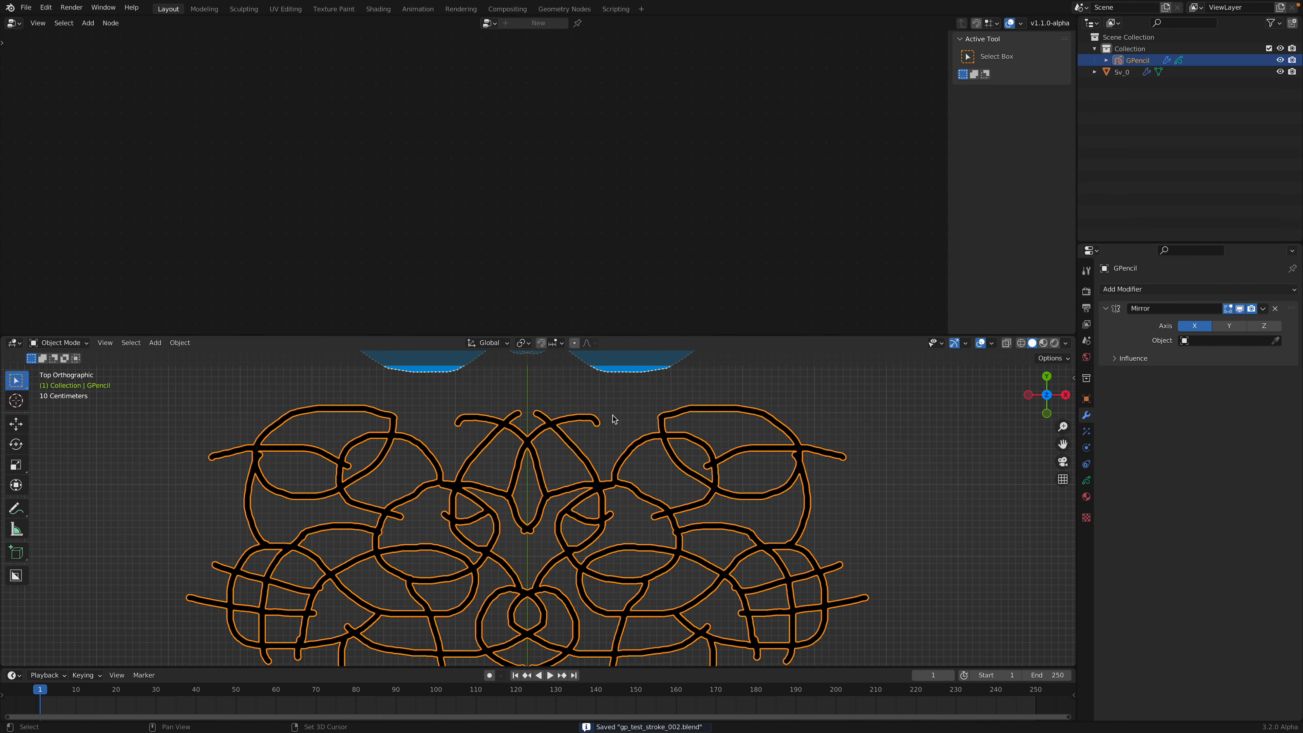
pyautogui.scroll(-3, 616, 425)
pyautogui.click(12, 23)
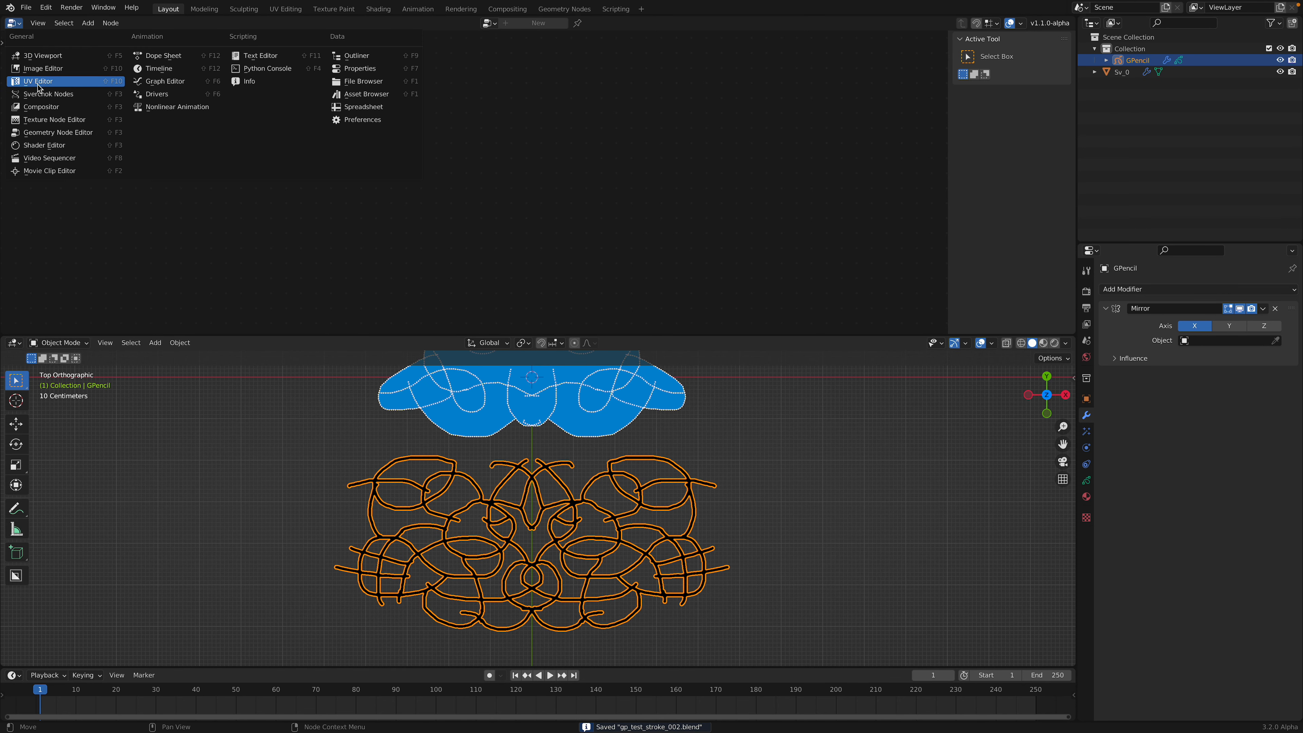
pyautogui.click(57, 106)
pyautogui.click(490, 23)
pyautogui.click(504, 40)
pyautogui.moveTo(480, 119); pyautogui.dragTo(662, 166, button='middle')
pyautogui.scroll(-3, 475, 154)
pyautogui.moveTo(22, 152); pyautogui.dragTo(478, 129, button='middle')
# - Set the Object ID Selector+ node's source to the grease pencil data GPencil.001 with layer GP_Layer
pyautogui.click(420, 168)
pyautogui.click(447, 184)
pyautogui.click(410, 151)
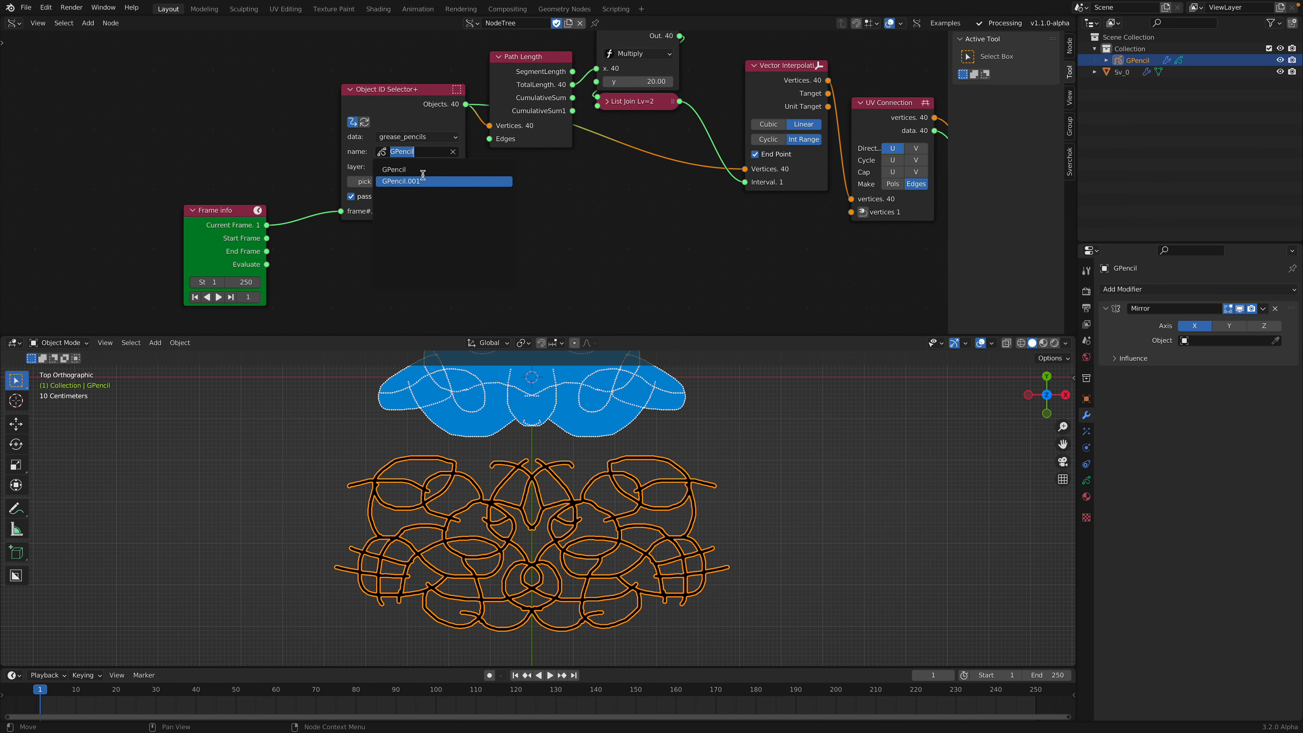
pyautogui.click(422, 180)
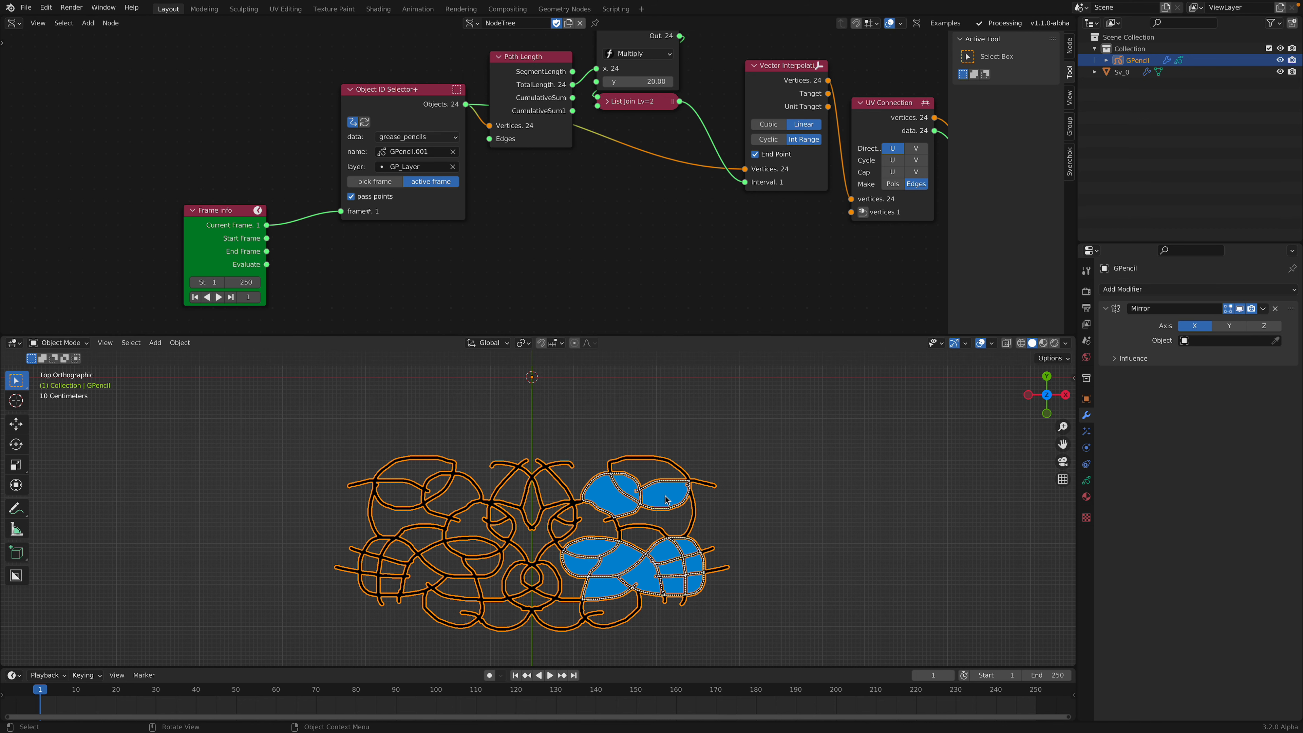
pyautogui.scroll(1, 636, 463)
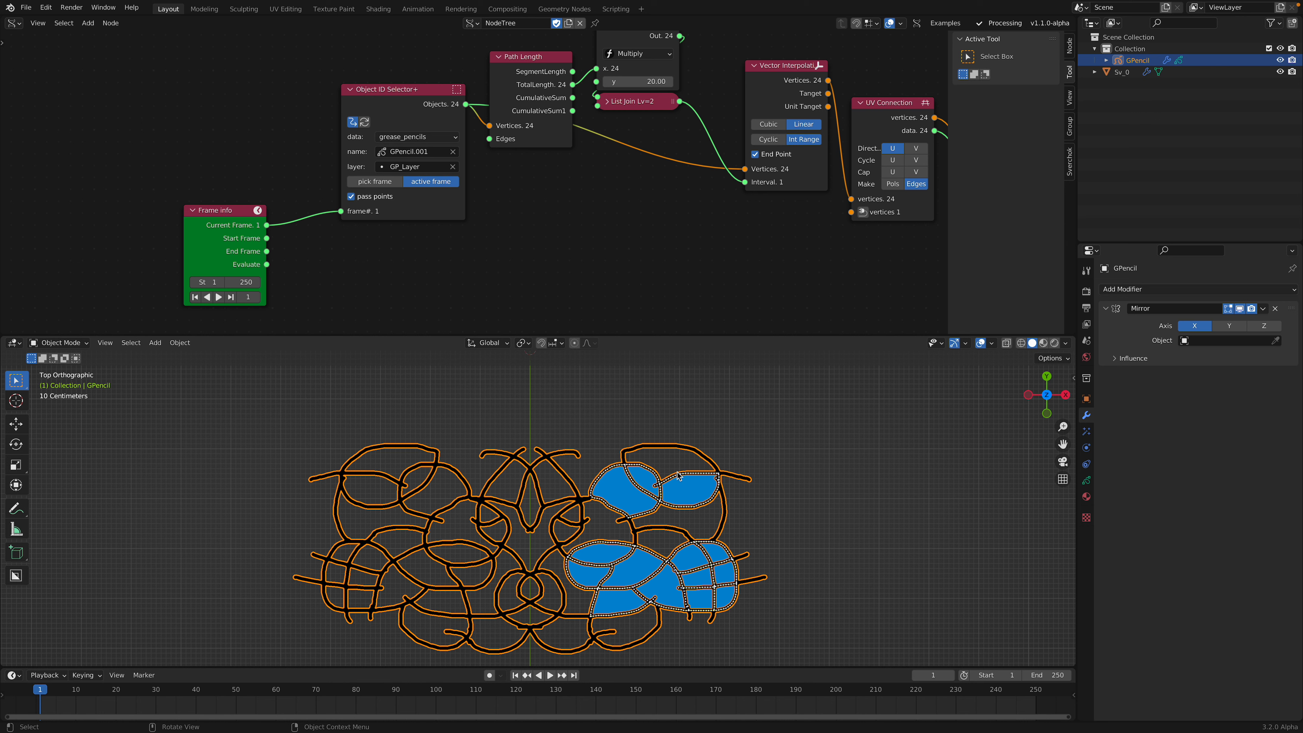
# - Check the drawing's Grease Pencil data properties and apply its Mirror modifier
pyautogui.click(1086, 399)
pyautogui.click(1088, 415)
pyautogui.click(1088, 431)
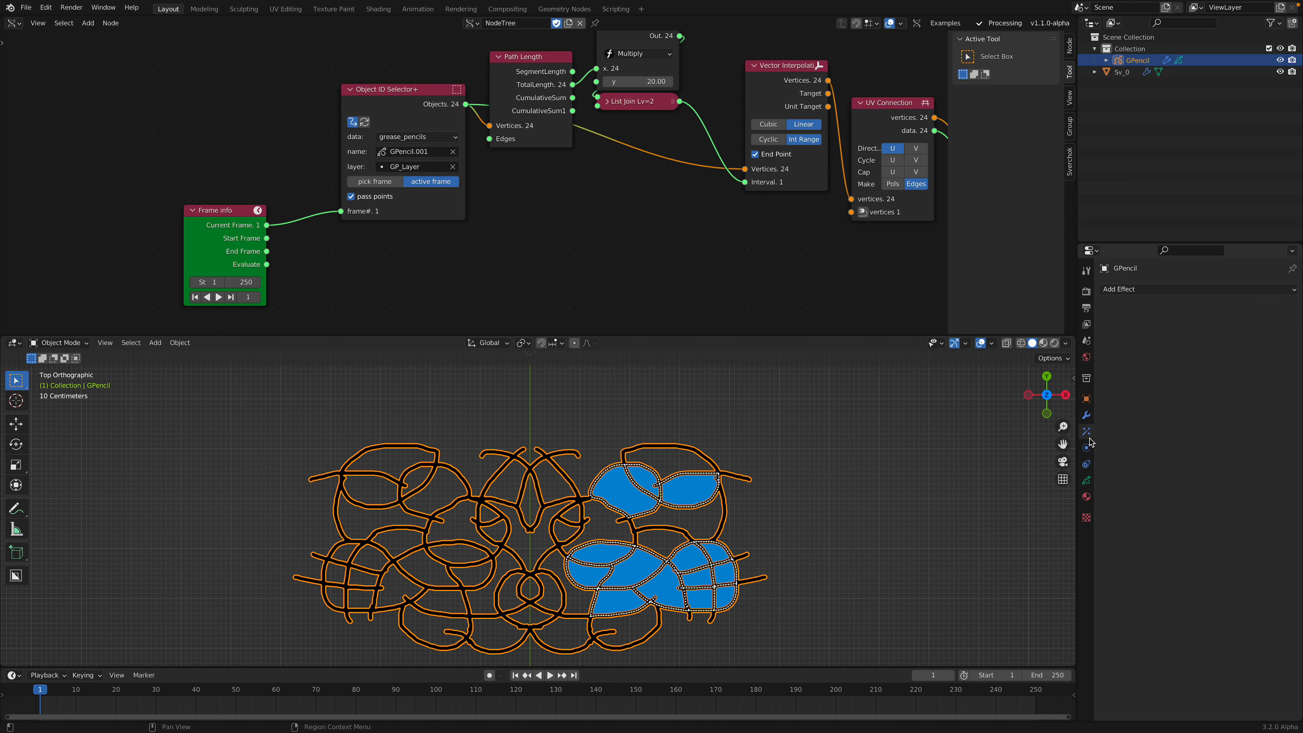
pyautogui.click(1086, 480)
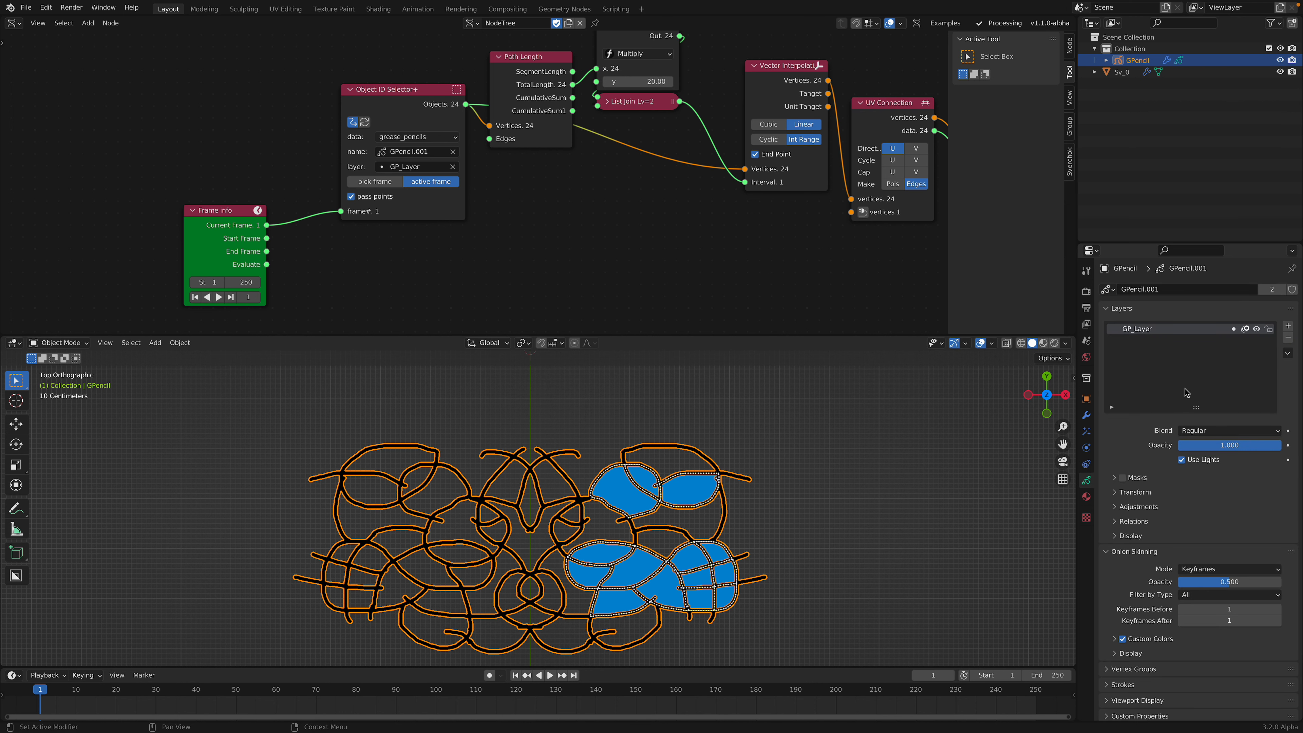
pyautogui.click(1086, 416)
pyautogui.click(1261, 309)
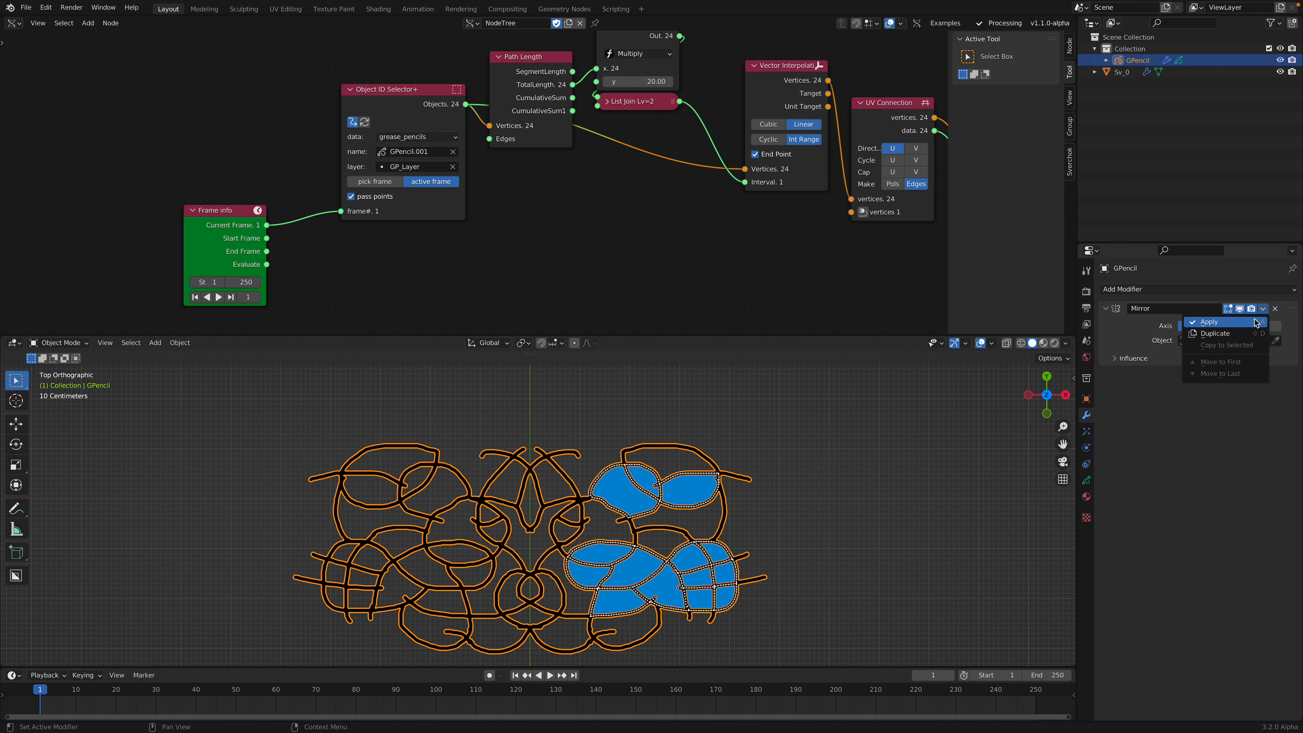
pyautogui.click(1255, 321)
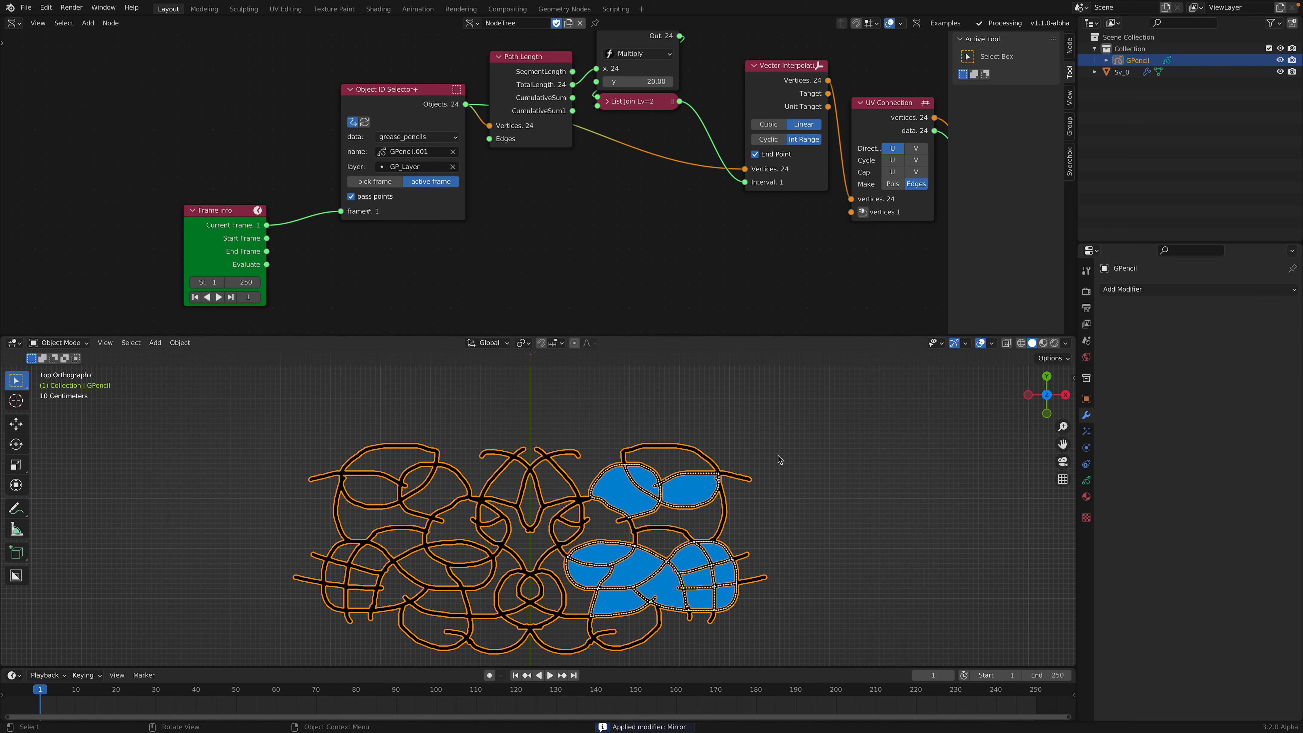
# - Set the Object ID Selector+ node's source to GPencil.002 and move the Frame info node slightly closer to it
pyautogui.click(416, 158)
pyautogui.click(410, 195)
pyautogui.moveTo(237, 214); pyautogui.dragTo(246, 205)
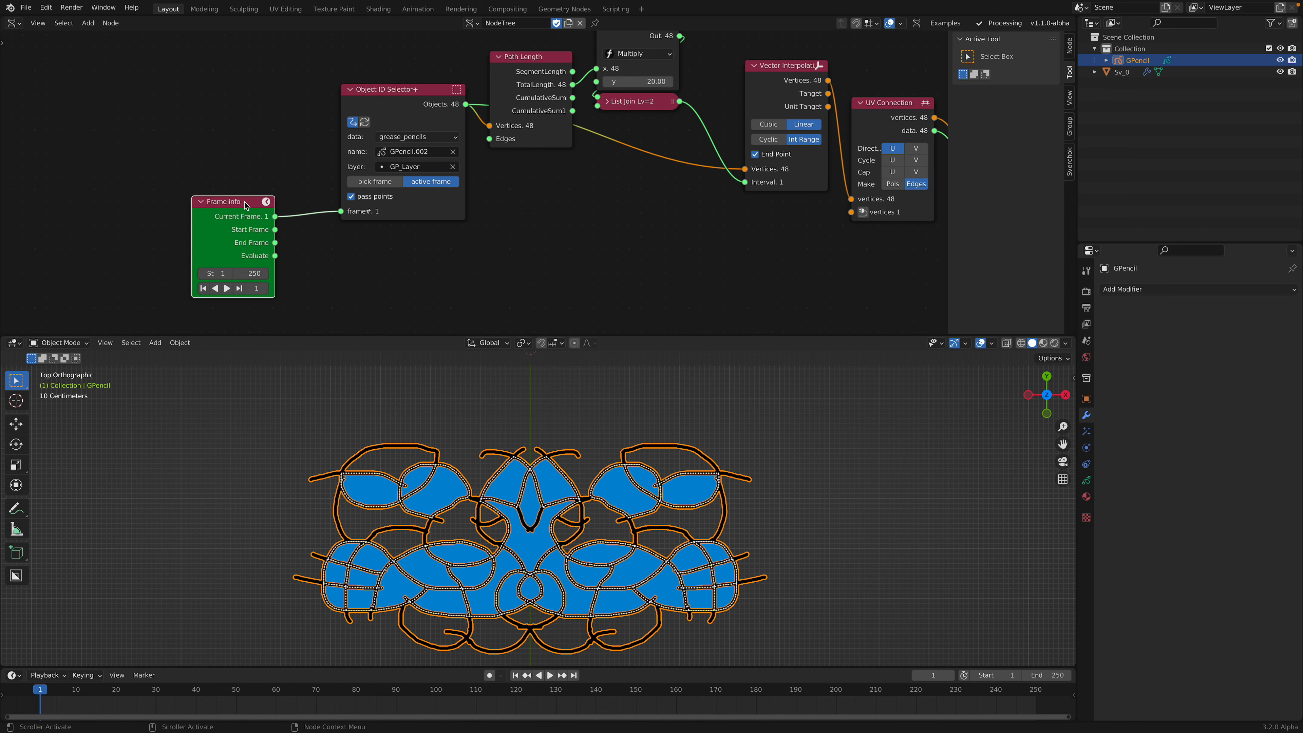
# - Examine how the mirrored strokes and the blue filled cells meet around the pattern's centre, and save the file
pyautogui.scroll(4, 607, 530)
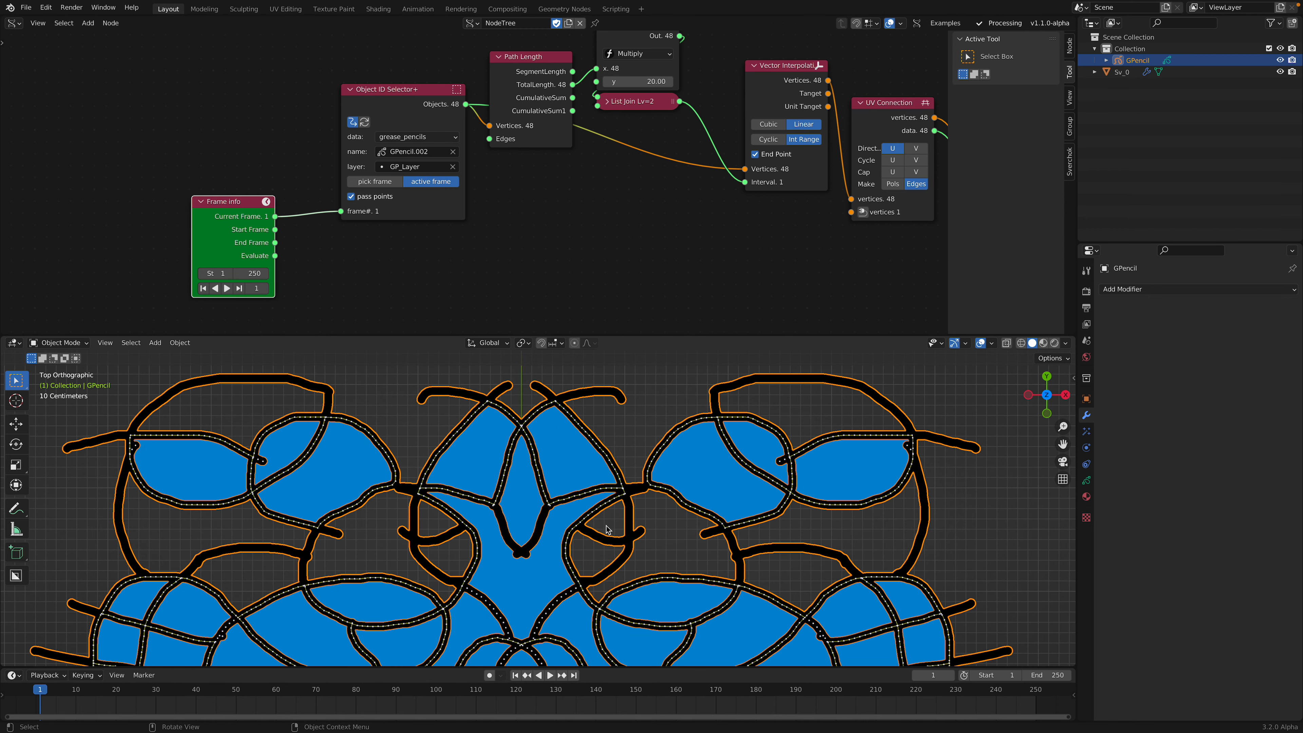
pyautogui.scroll(2, 636, 493)
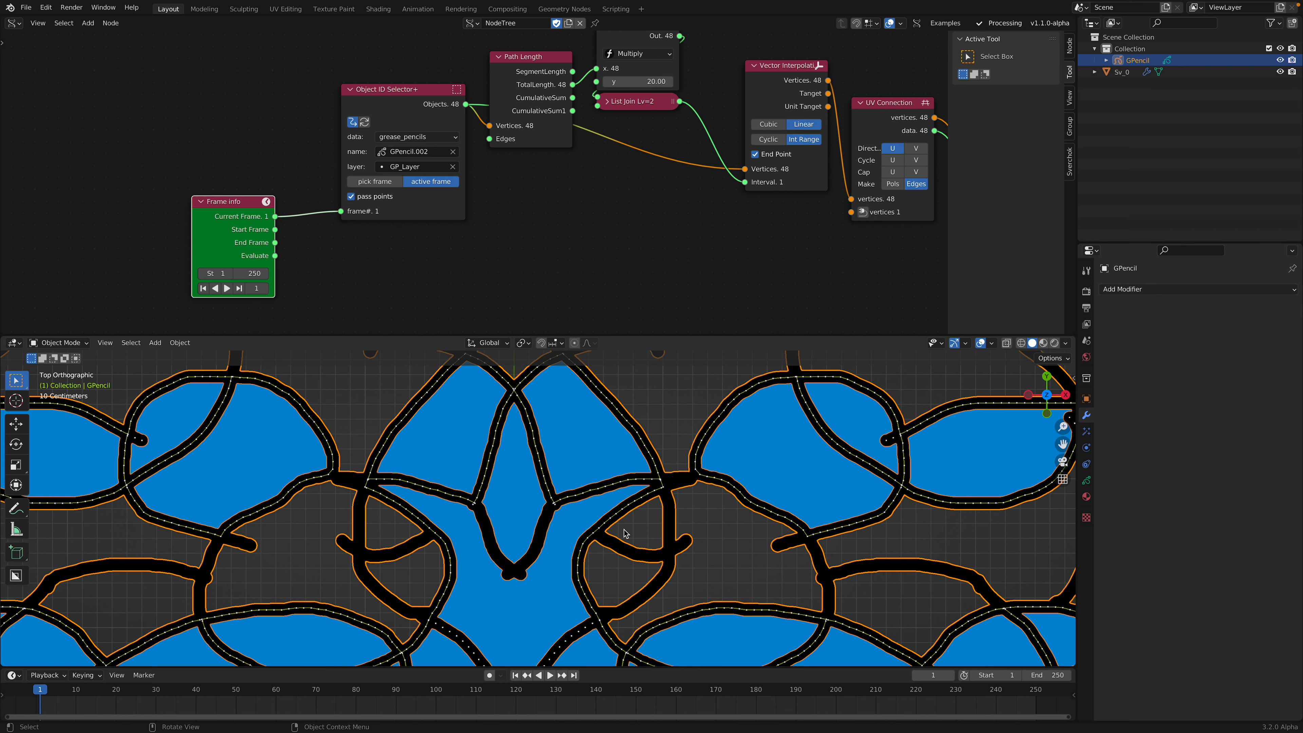
pyautogui.scroll(1, 634, 493)
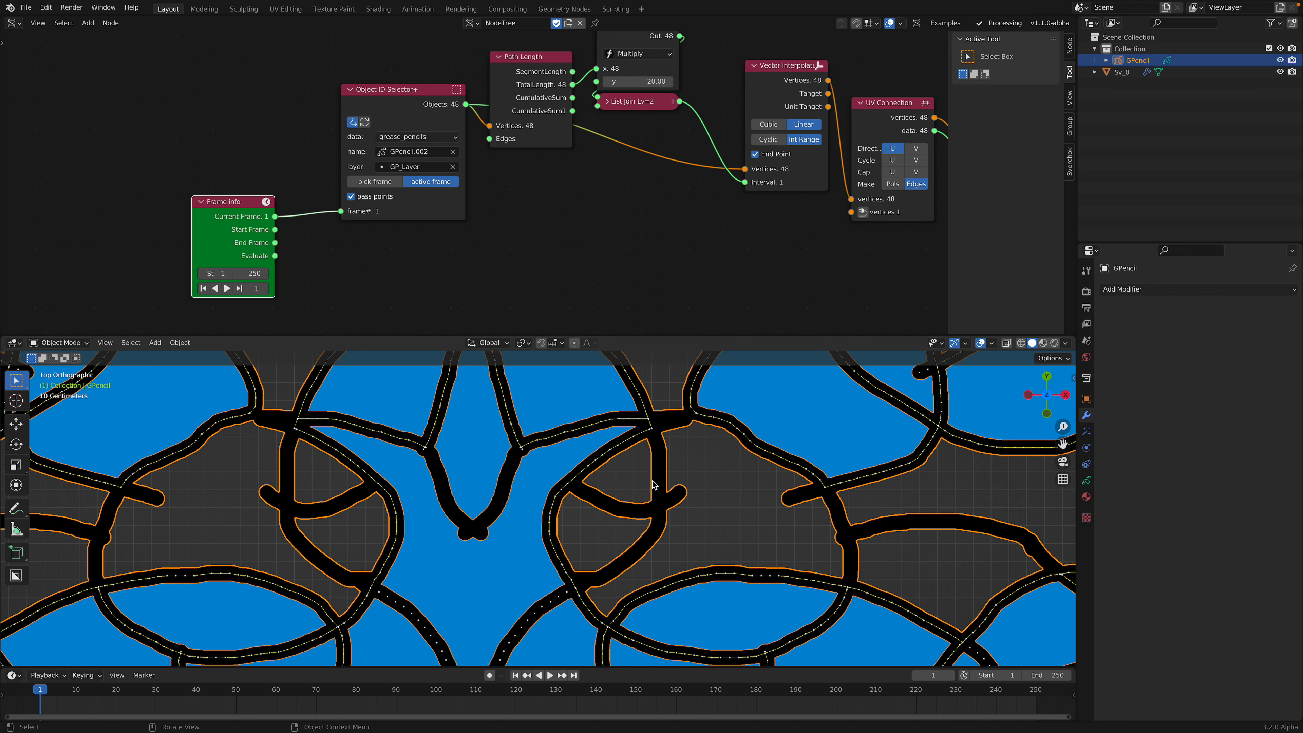
pyautogui.scroll(-1, 654, 472)
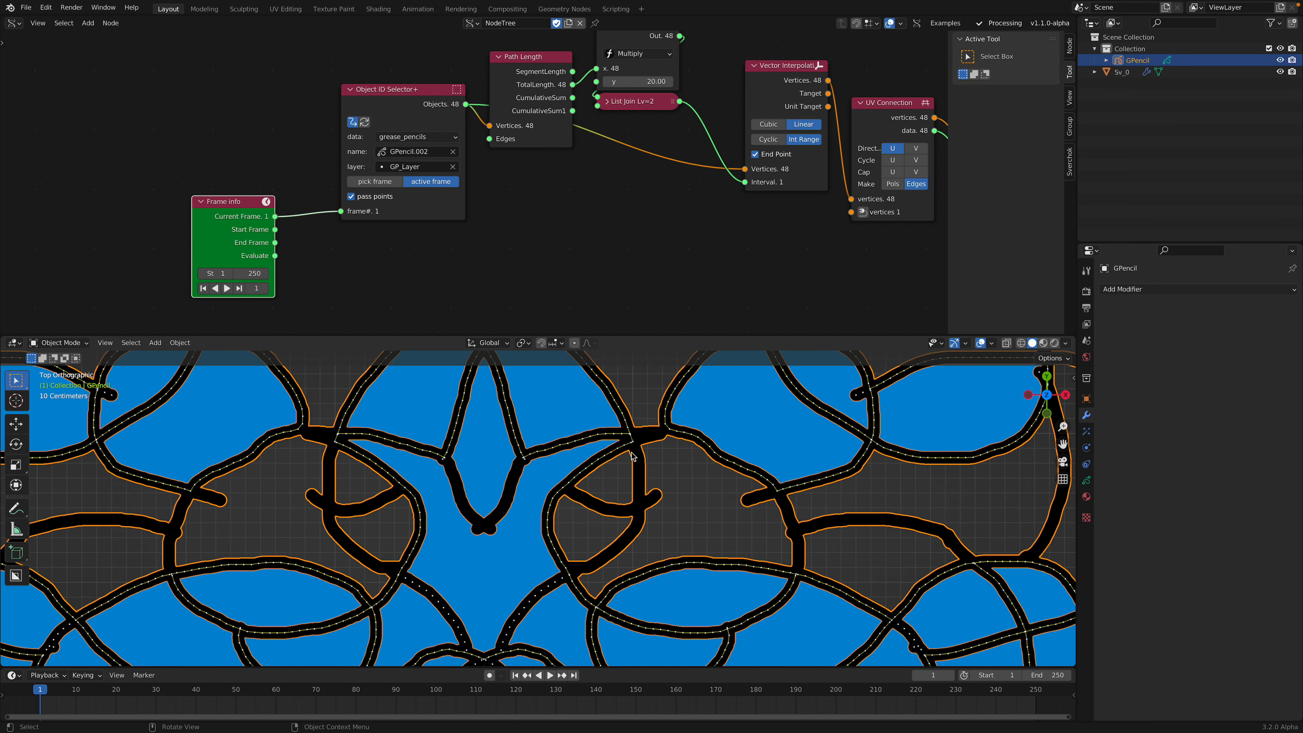
pyautogui.scroll(-1, 637, 486)
pyautogui.scroll(-3, 615, 503)
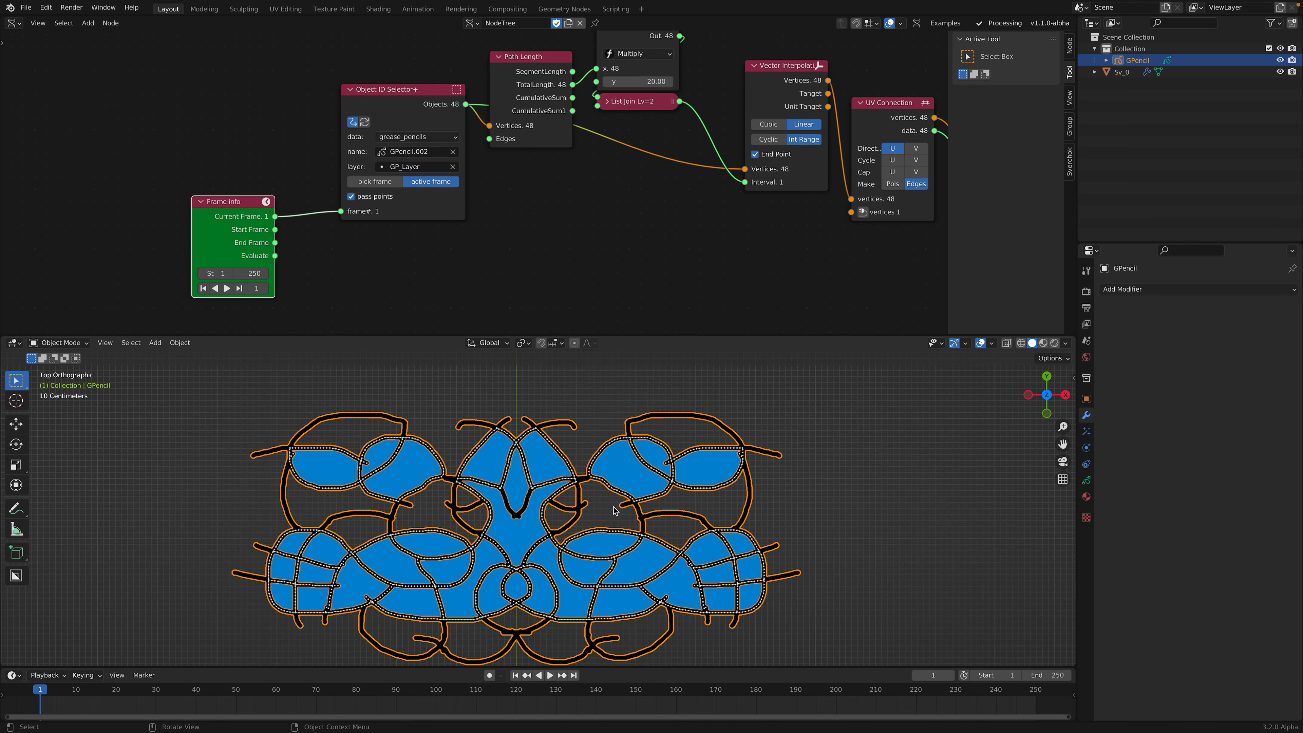
pyautogui.hotkey('ctrl', 's')
# - Move the GPencil drawing about 4.47 m along positive Y, clear of the blue filled preview
pyautogui.scroll(-1, 615, 511)
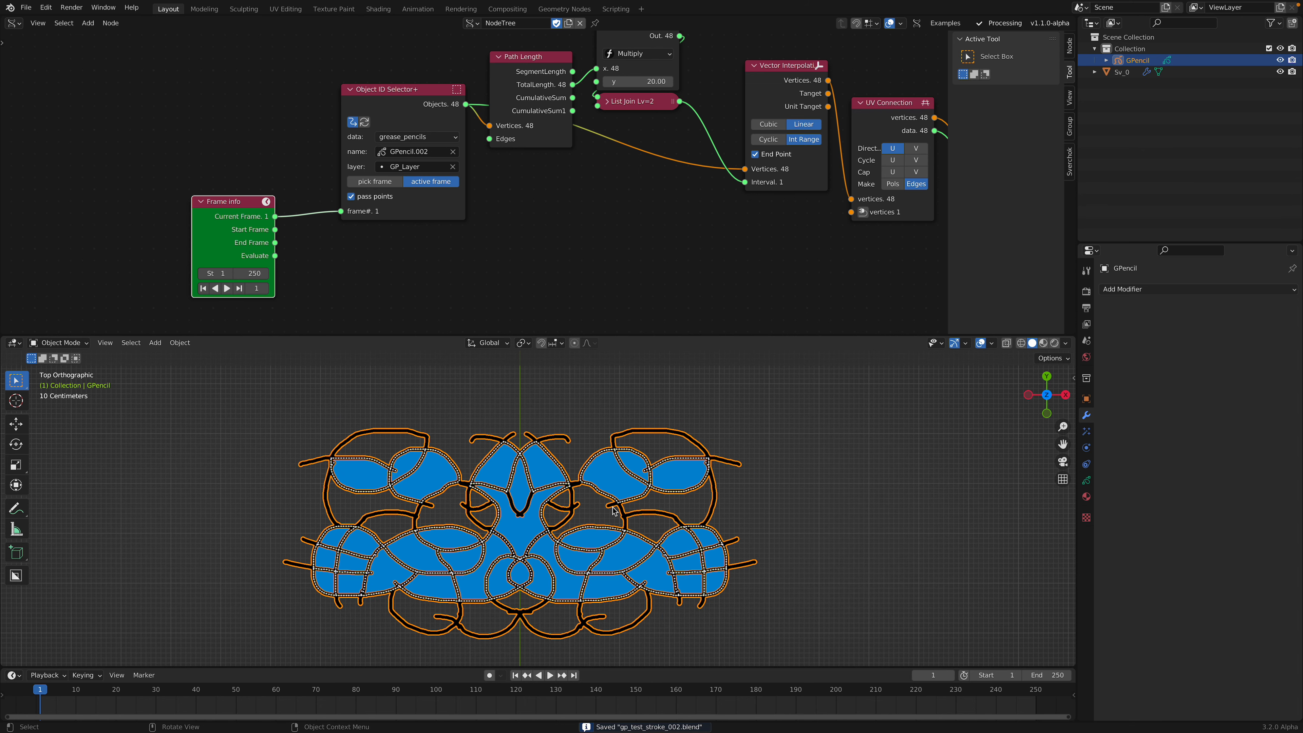
pyautogui.scroll(-1, 615, 445)
pyautogui.press('g')
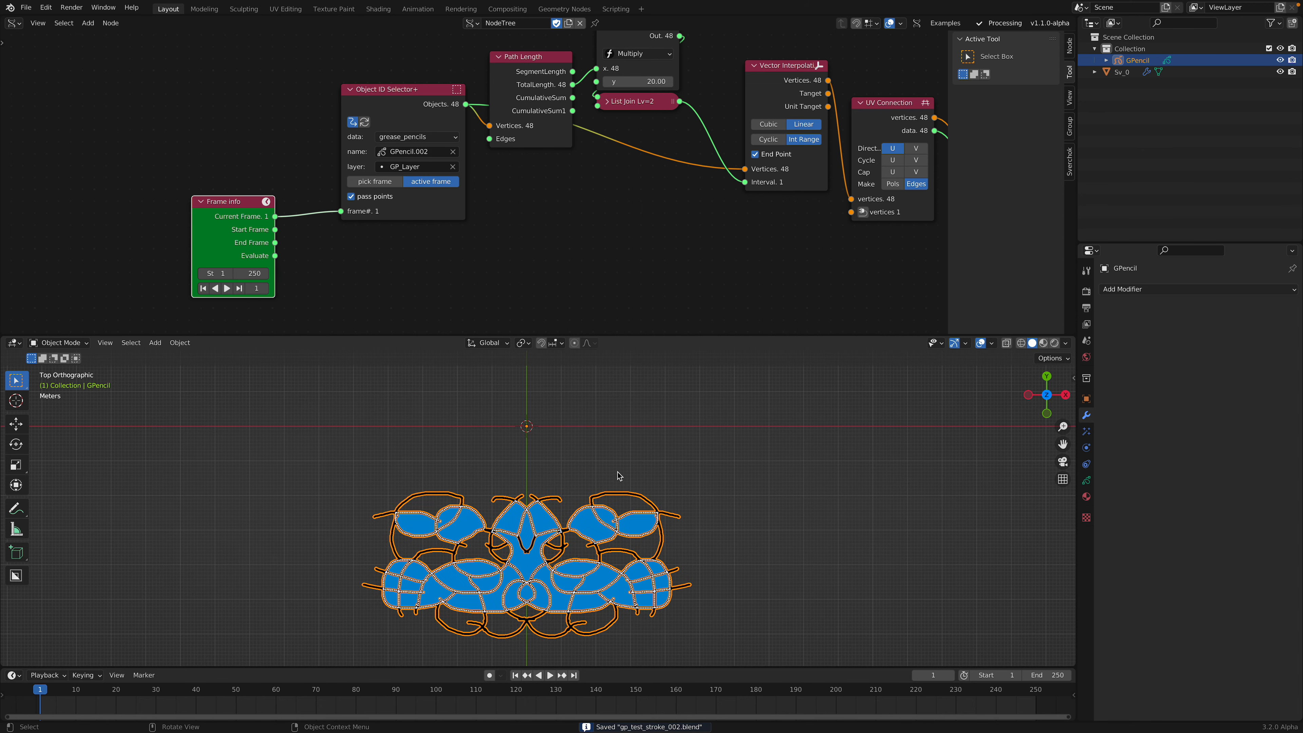
pyautogui.click(621, 385)
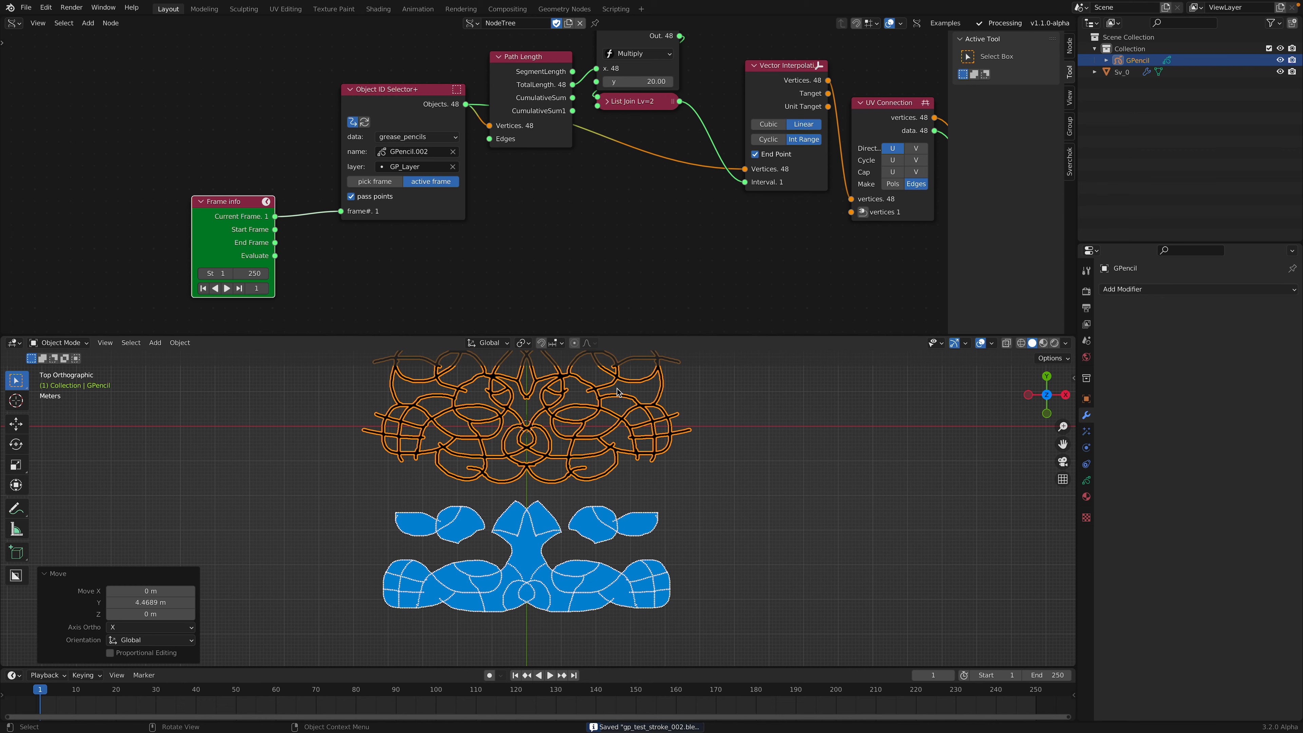
pyautogui.scroll(2, 793, 492)
pyautogui.keyDown('shift'); pyautogui.scroll(1, 793, 492); pyautogui.keyUp('shift')
# - Add a Length modifier in Relative mode to GPencil, with Start 0.13 and End 0.16, and save the file
pyautogui.click(1141, 289)
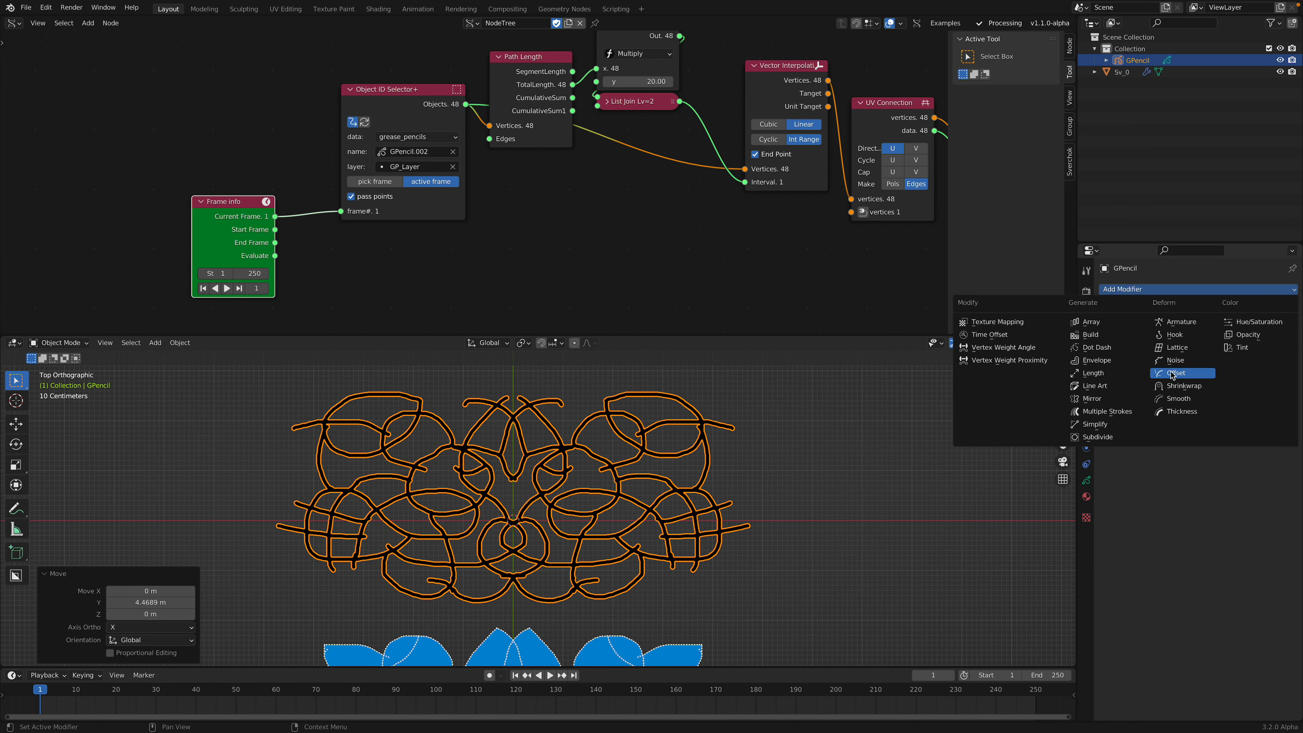
pyautogui.click(1117, 373)
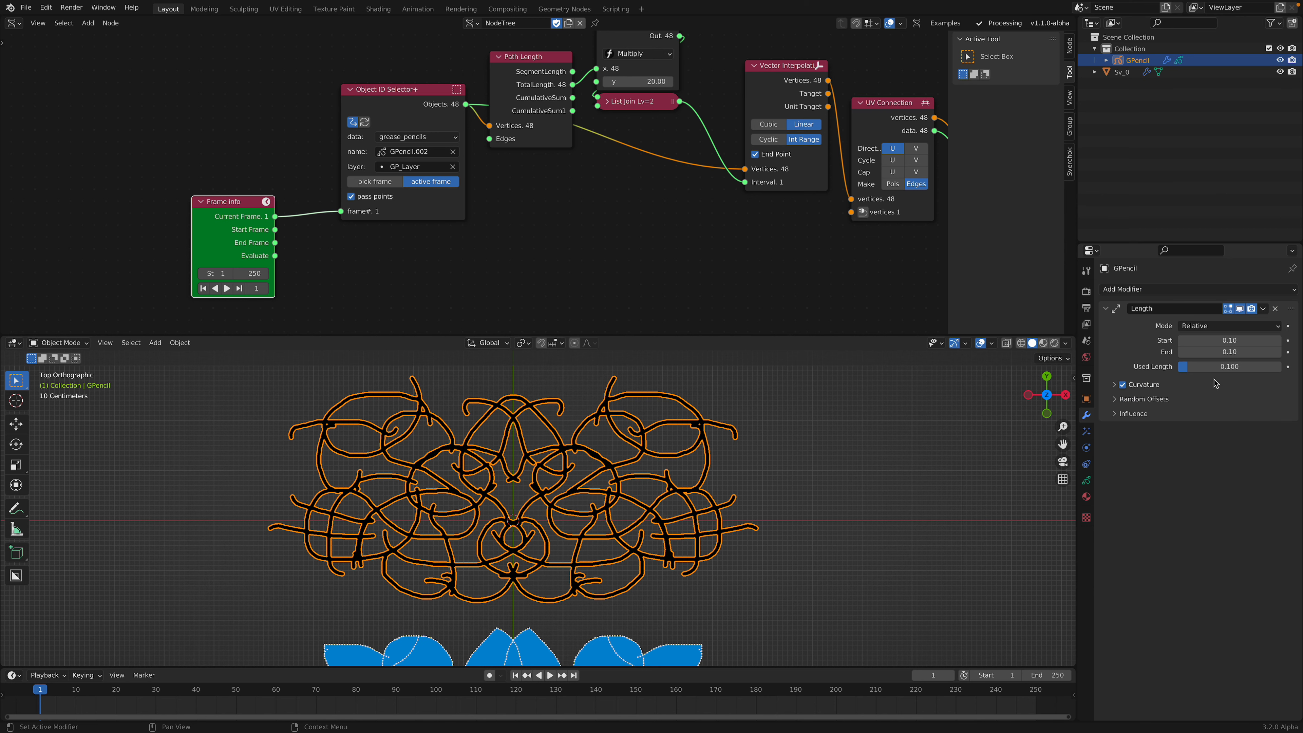
pyautogui.moveTo(1217, 368); pyautogui.dragTo(1239, 340)
pyautogui.hotkey('ctrl', 'z')
pyautogui.click(782, 489)
pyautogui.hotkey('ctrl', 's')
pyautogui.click(684, 450)
# - Try to apply the Length modifier to GPencil, checking its object, collection and effects properties between attempts
pyautogui.hotkey('ctrl', 'a')
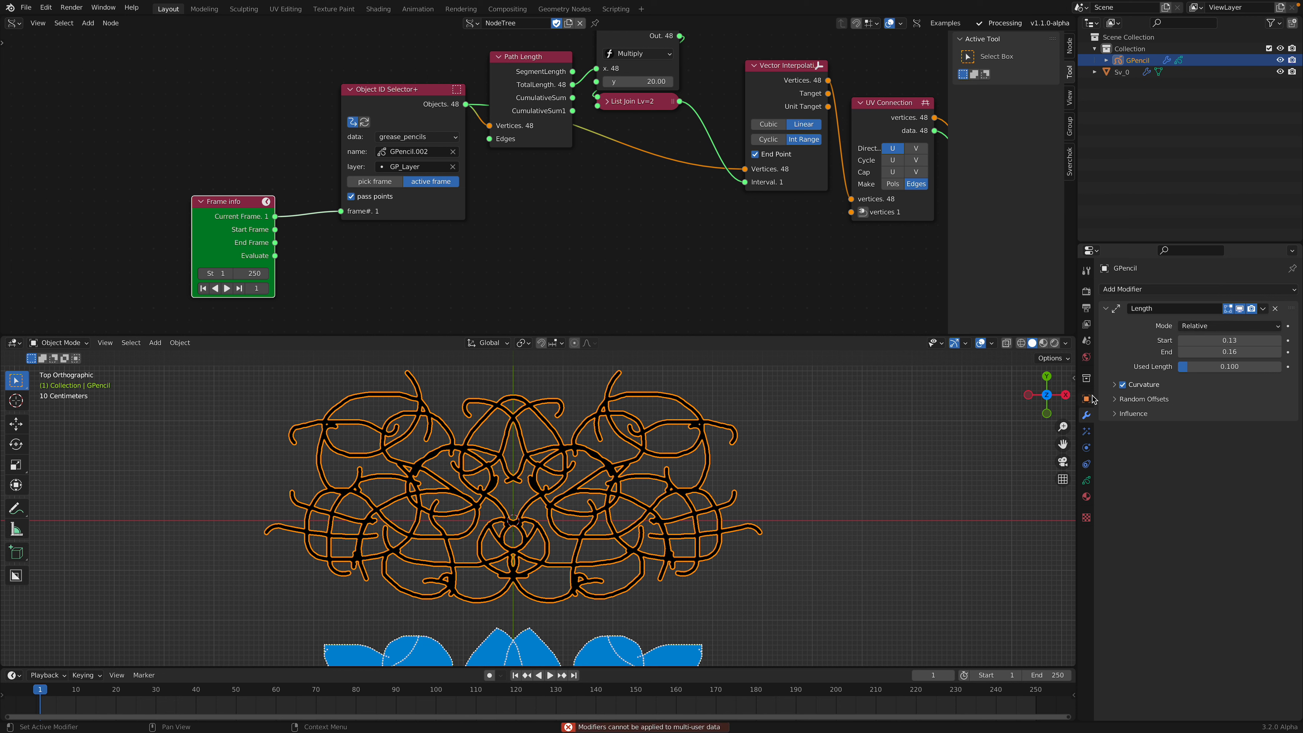
pyautogui.click(1086, 400)
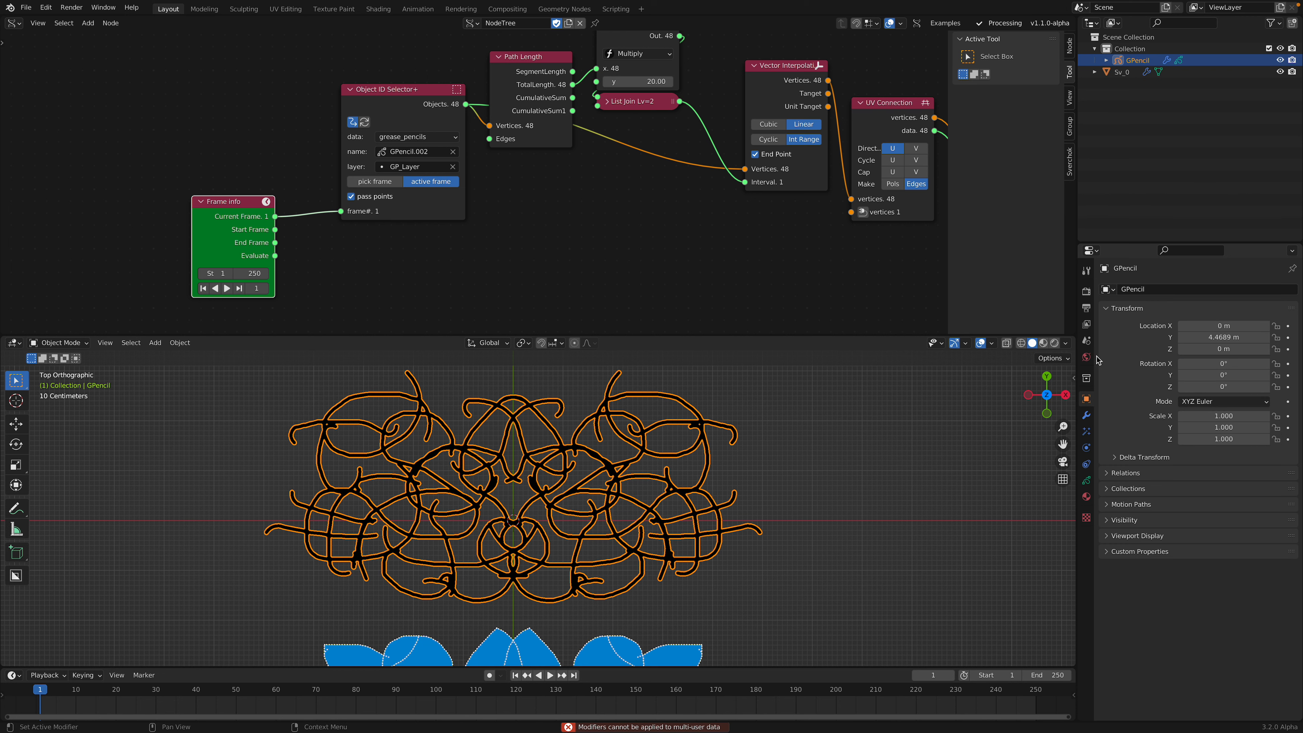
pyautogui.click(1086, 414)
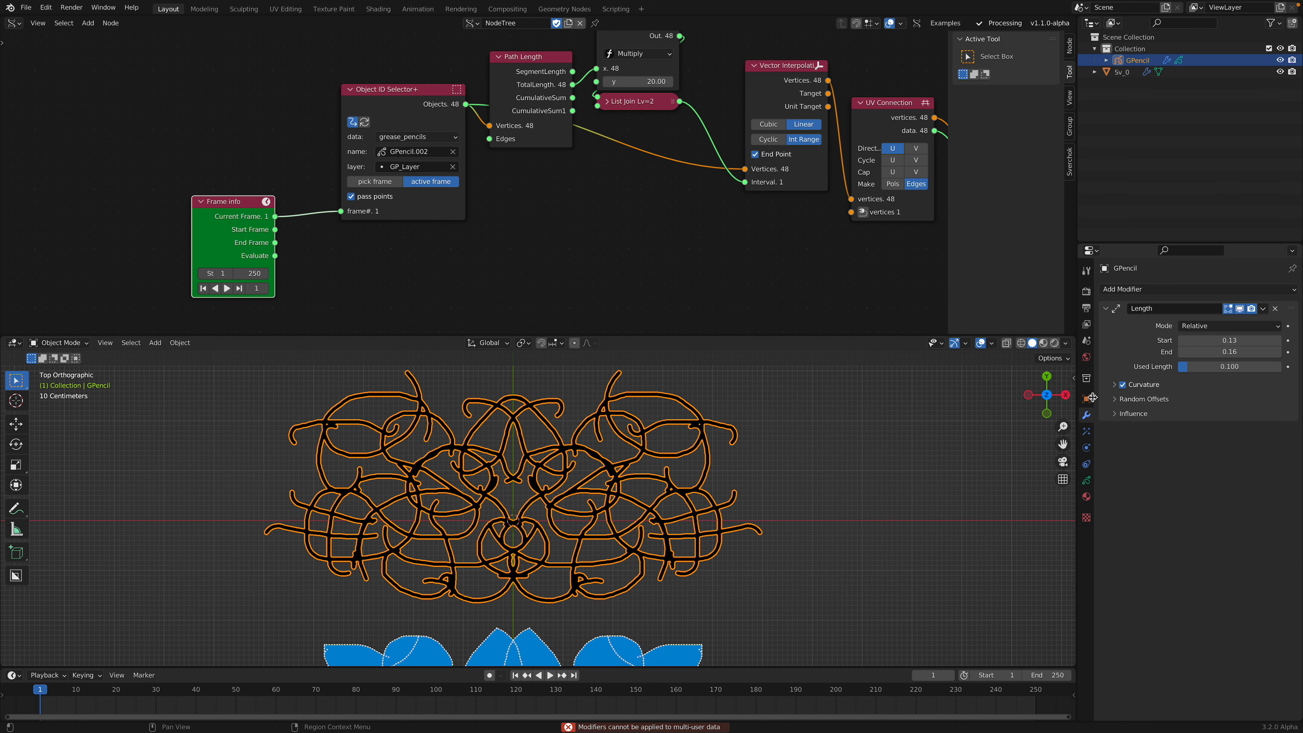
pyautogui.click(1087, 380)
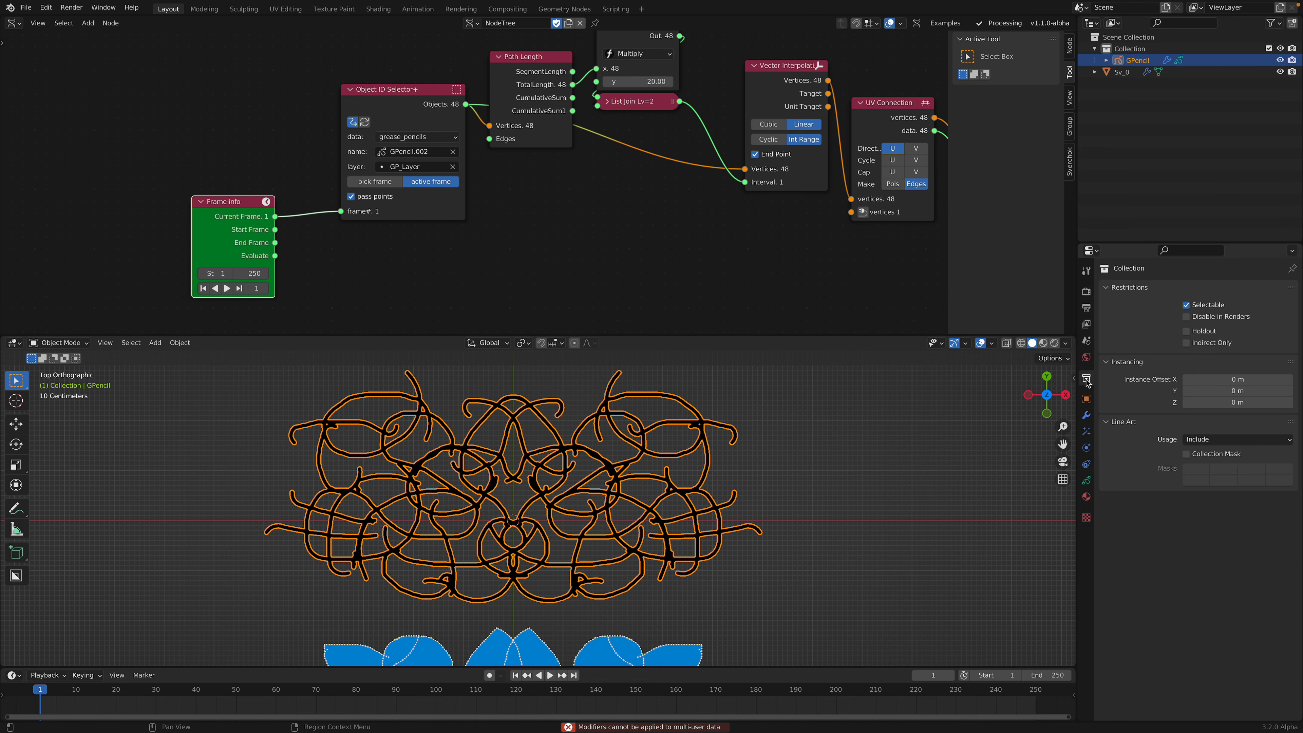
pyautogui.click(1087, 359)
pyautogui.click(1087, 400)
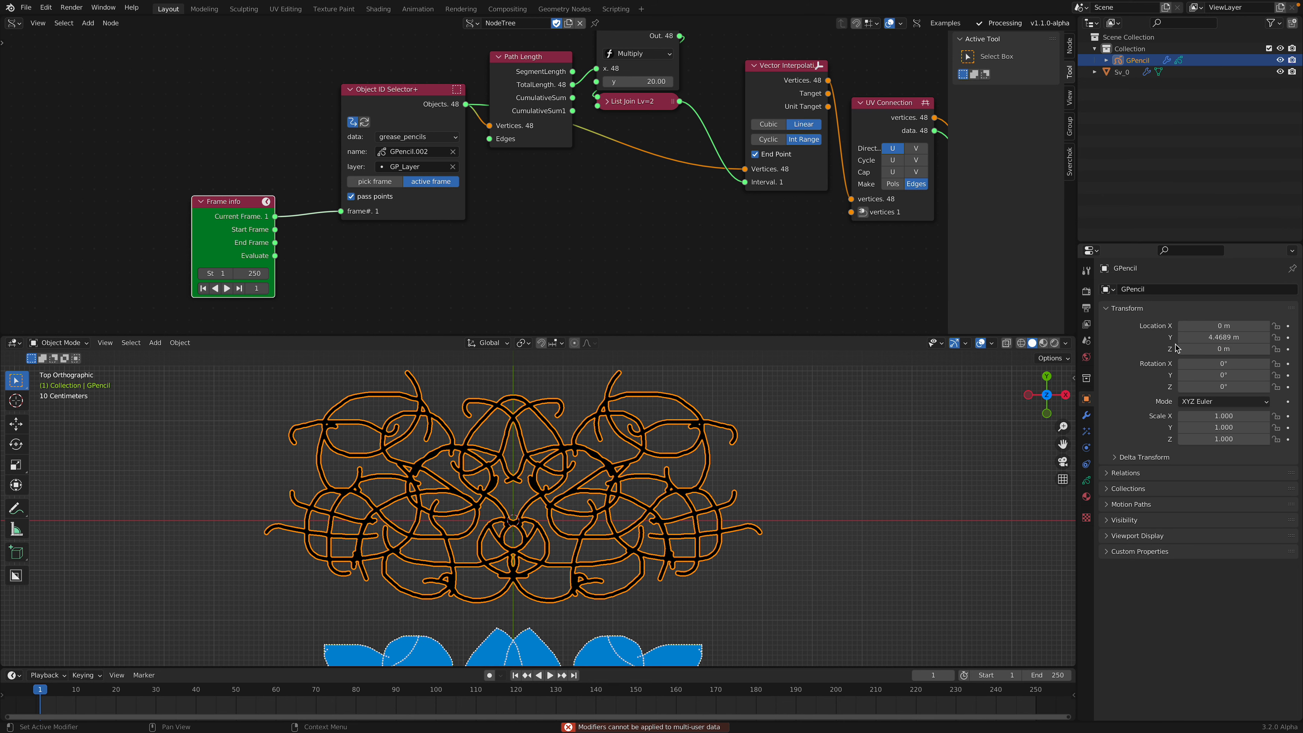
pyautogui.click(1086, 414)
pyautogui.click(1086, 431)
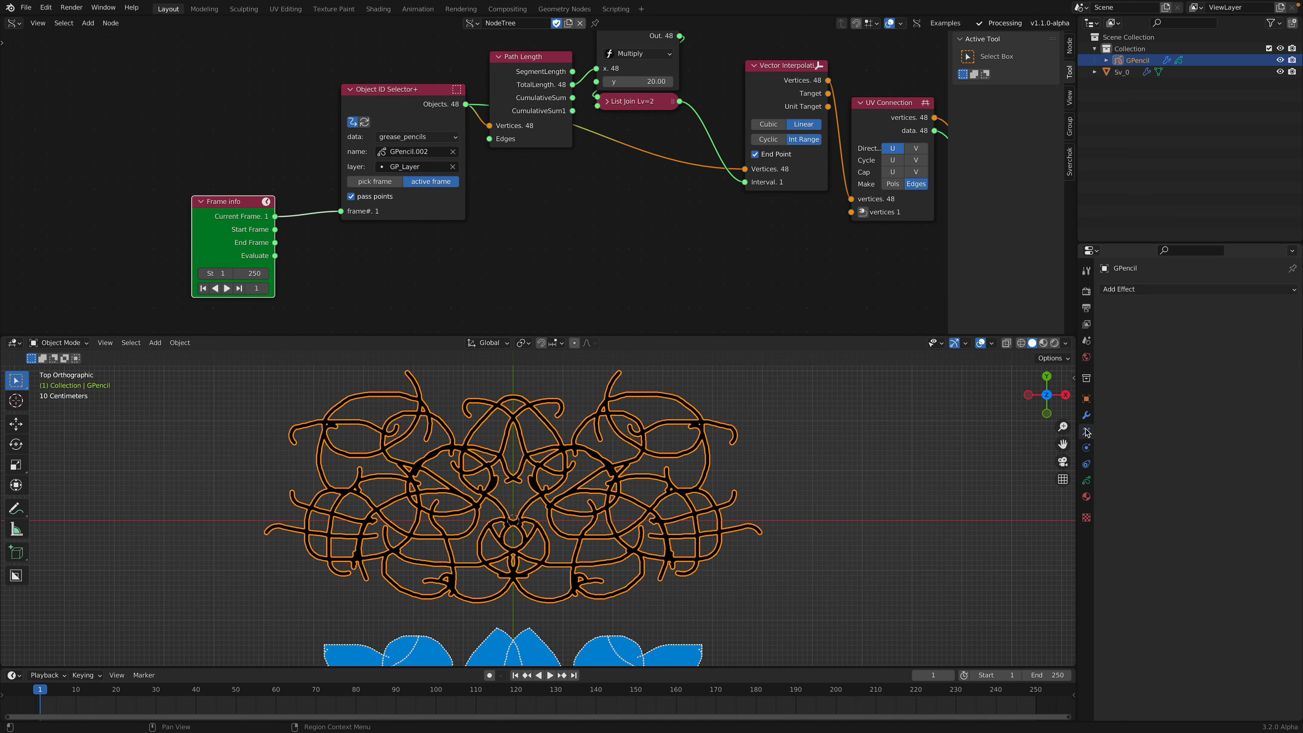
pyautogui.click(1086, 445)
pyautogui.click(1084, 459)
pyautogui.click(1087, 415)
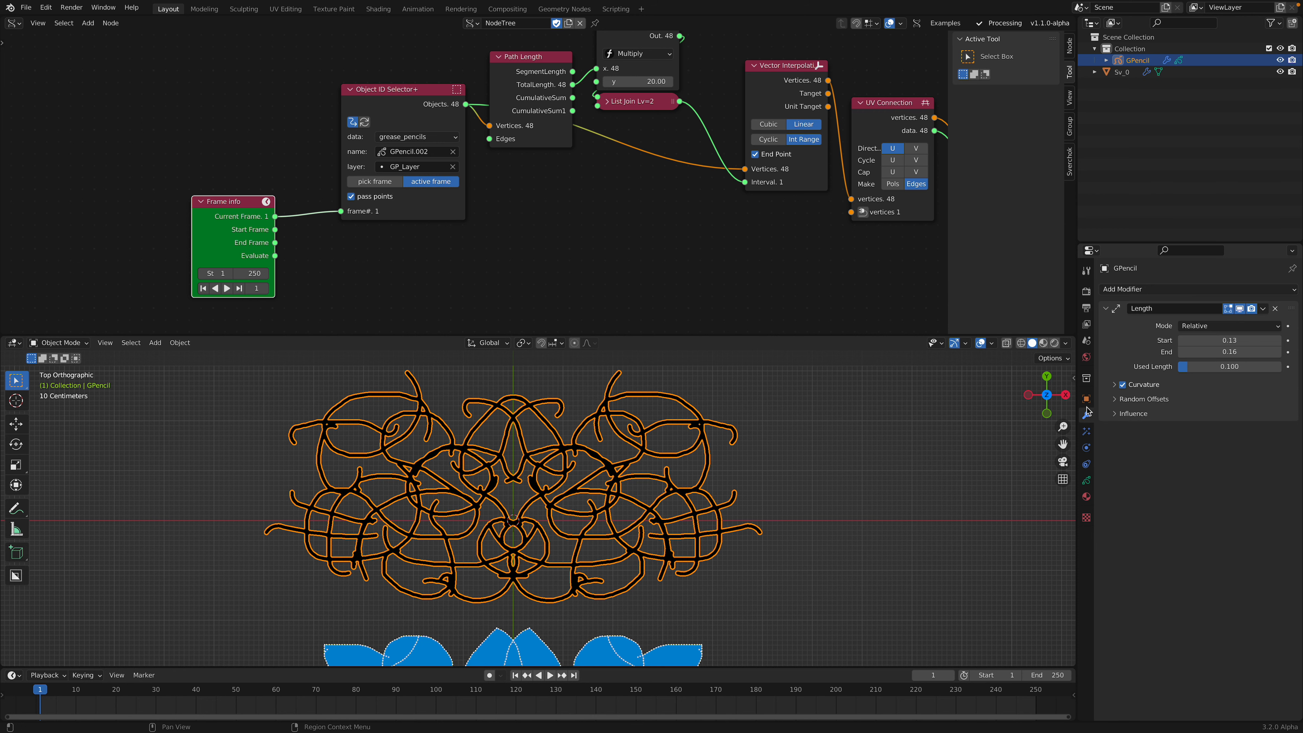
pyautogui.click(1263, 308)
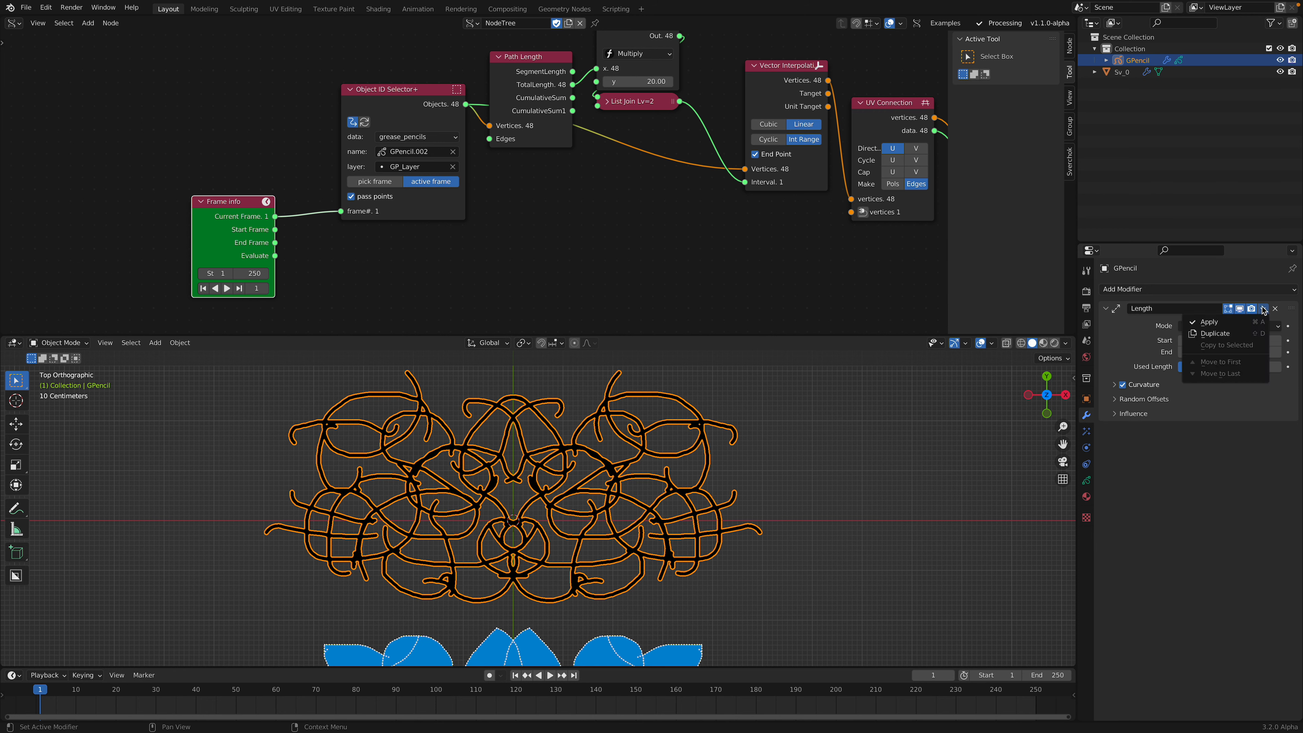
pyautogui.click(1242, 325)
# - Duplicate the GPencil drawing and place the copy about 9.6 m along negative Y, below the blue preview
pyautogui.scroll(-4, 659, 562)
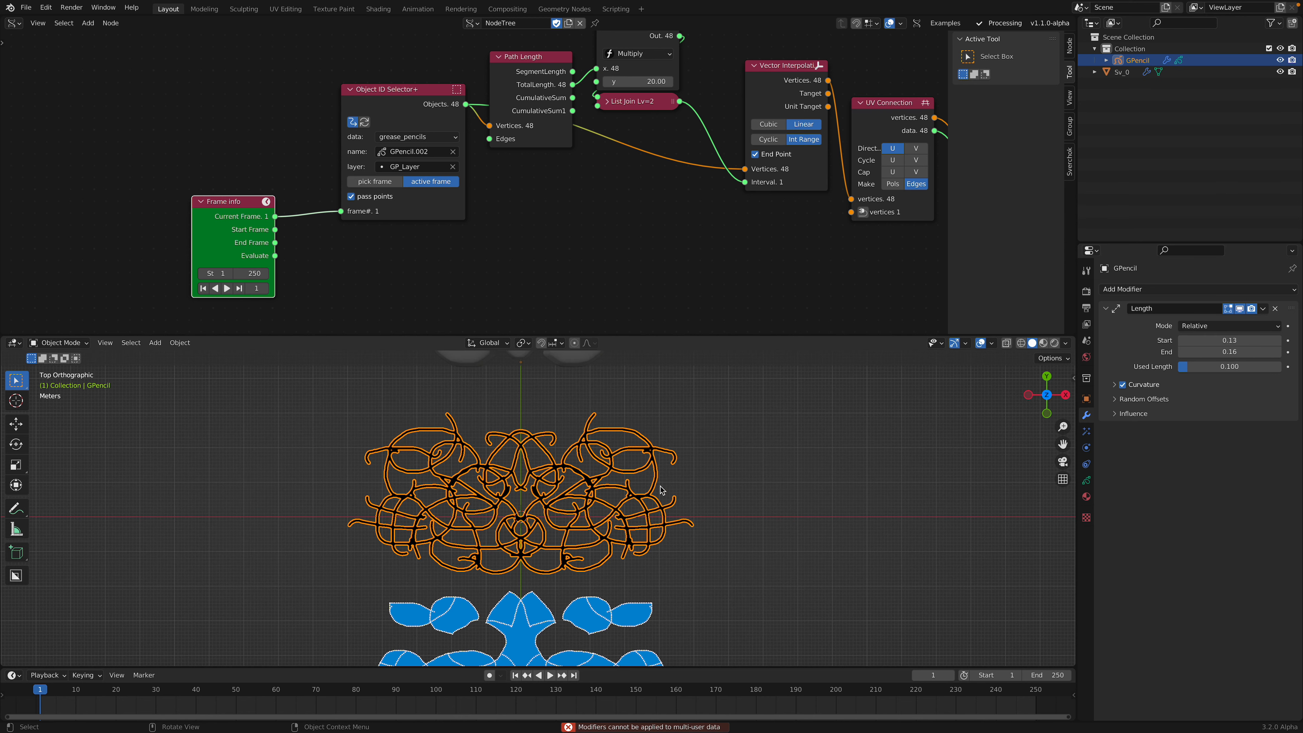
pyautogui.scroll(-5, 658, 562)
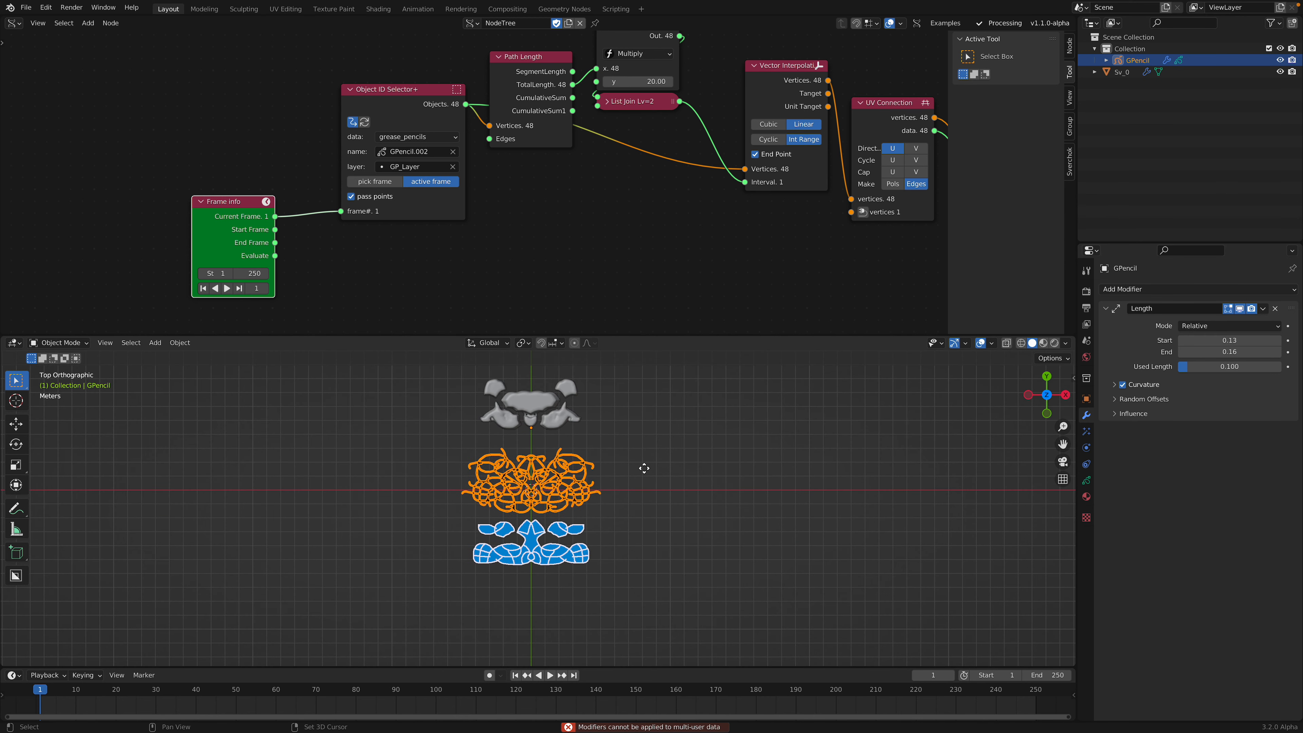
pyautogui.hotkey('shift', 'd')
pyautogui.press('y')
pyautogui.click(642, 589)
pyautogui.scroll(2, 641, 542)
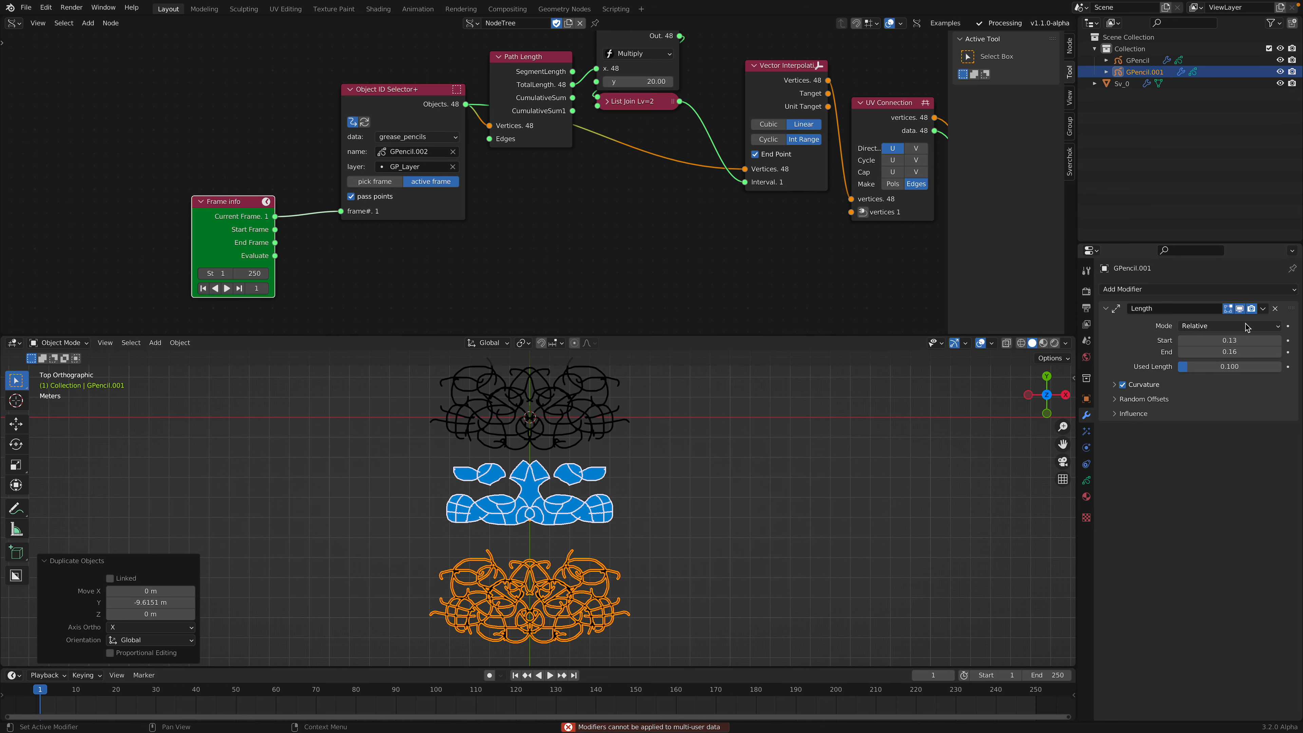
# - Apply the Length modifier on the duplicated drawing GPencil.001 and save the file
pyautogui.click(1264, 309)
pyautogui.click(1242, 325)
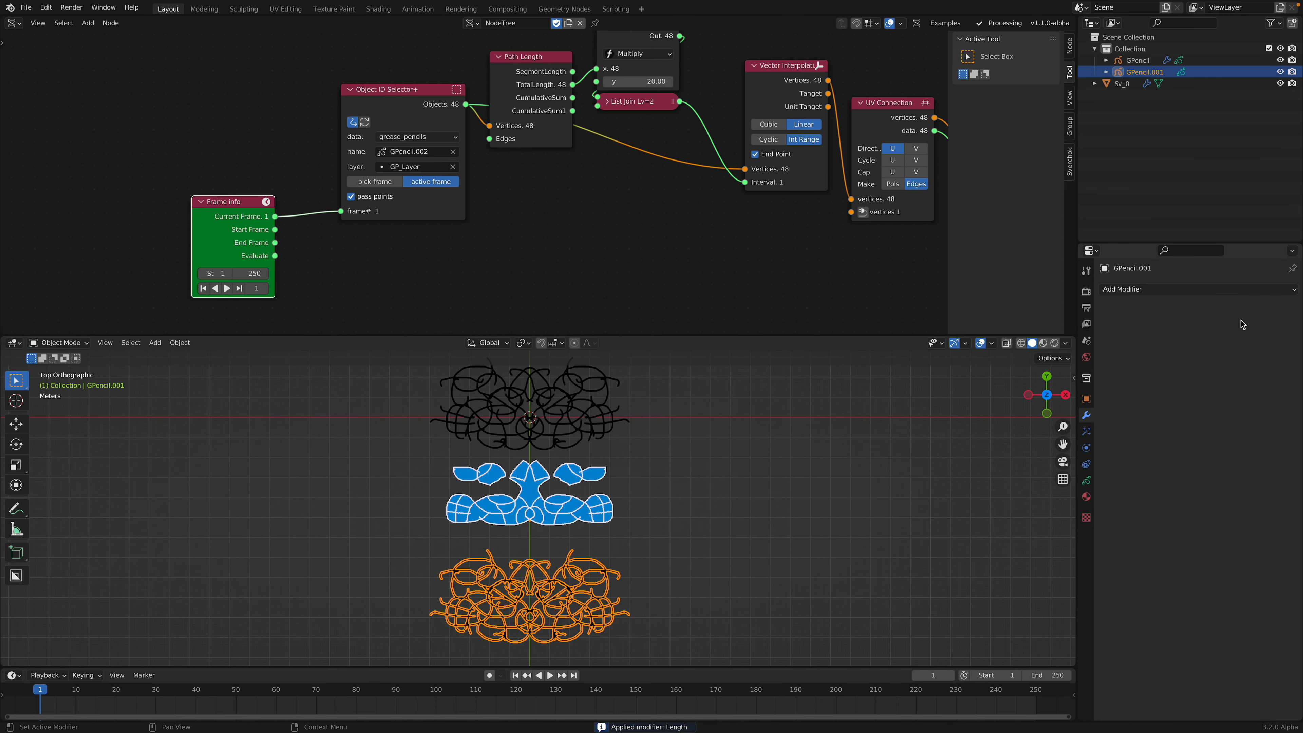
pyautogui.keyDown('shift'); pyautogui.moveTo(619, 572); pyautogui.dragTo(625, 558, button='middle'); pyautogui.keyUp('shift')
pyautogui.hotkey('ctrl', 's')
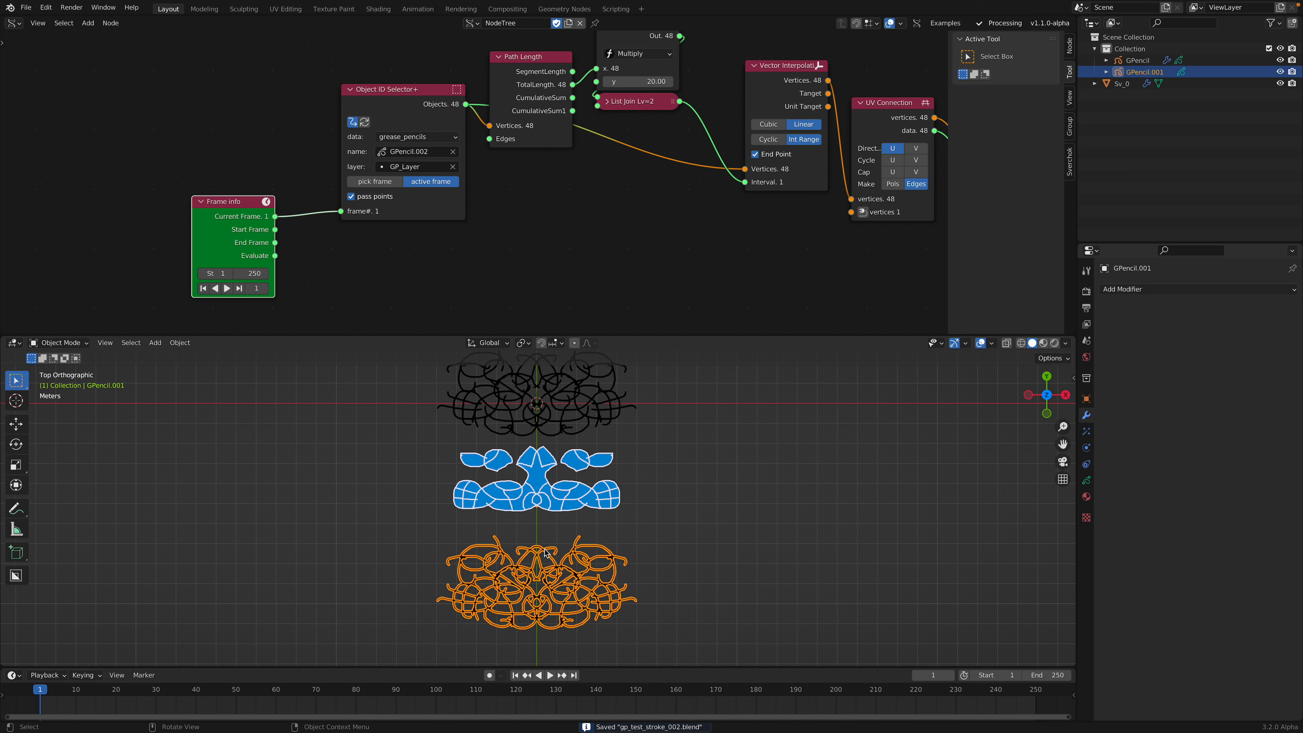
# - Set the Object ID Selector+ node's source to GPencil.003, check the filled preview, and save the file
pyautogui.click(400, 151)
pyautogui.click(405, 201)
pyautogui.scroll(-2, 474, 182)
pyautogui.scroll(4, 579, 525)
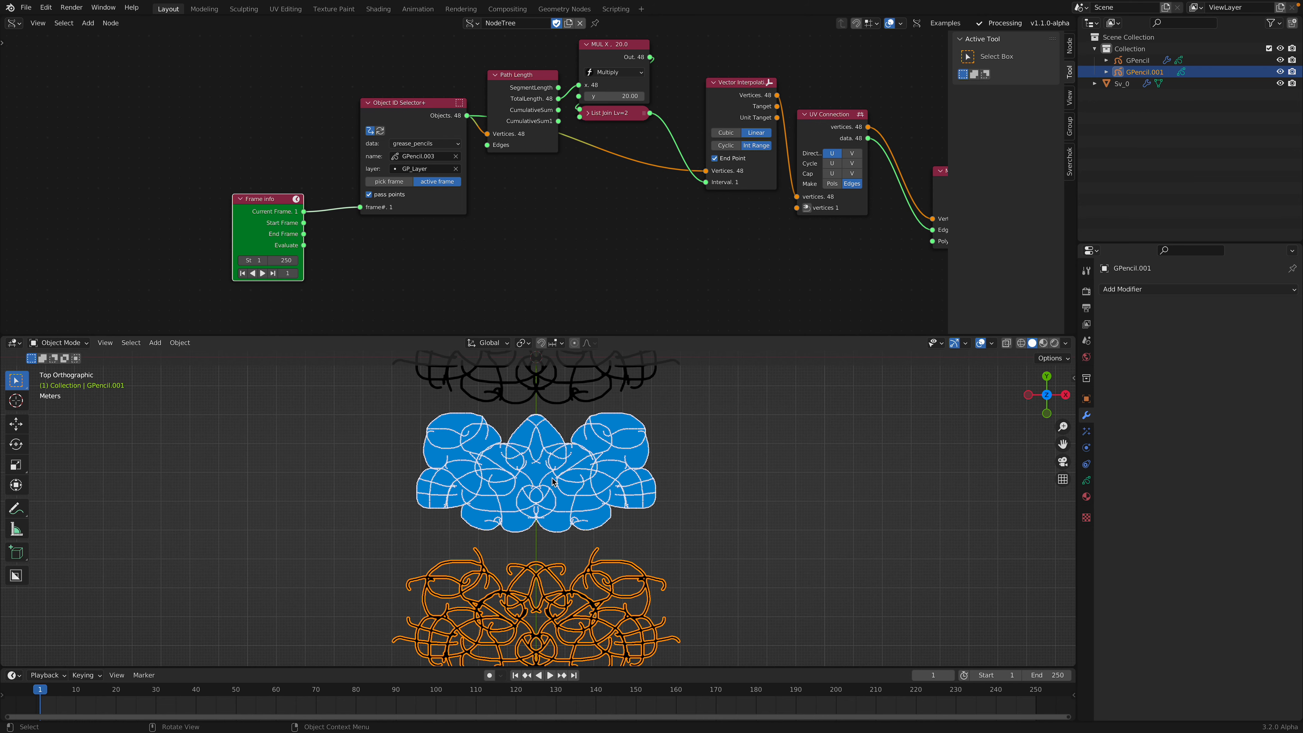
pyautogui.scroll(2, 579, 524)
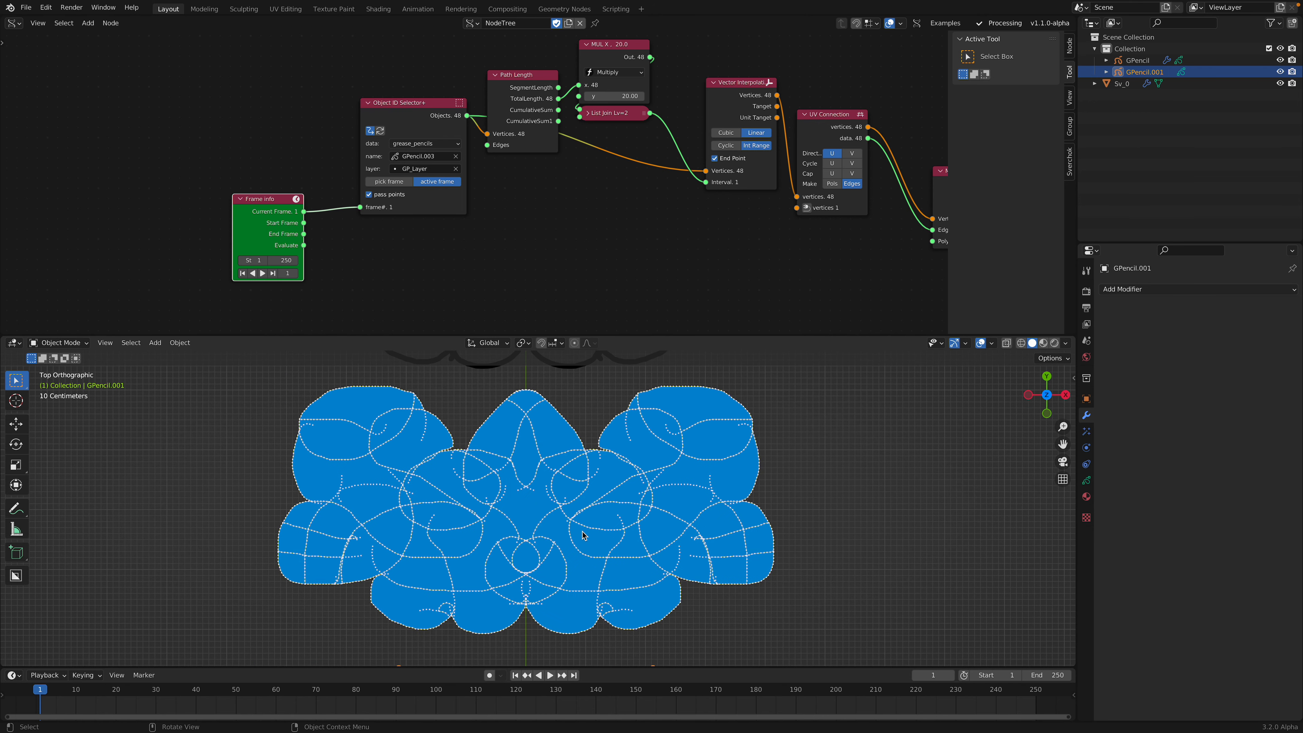
pyautogui.scroll(-2, 684, 199)
pyautogui.hotkey('ctrl', 's')
# - Bake the Viewer Draw node's output to a mesh and move that mesh along X beside the blue preview
pyautogui.scroll(-3, 615, 596)
pyautogui.keyDown('shift'); pyautogui.moveTo(609, 543); pyautogui.dragTo(590, 586, button='middle'); pyautogui.keyUp('shift')
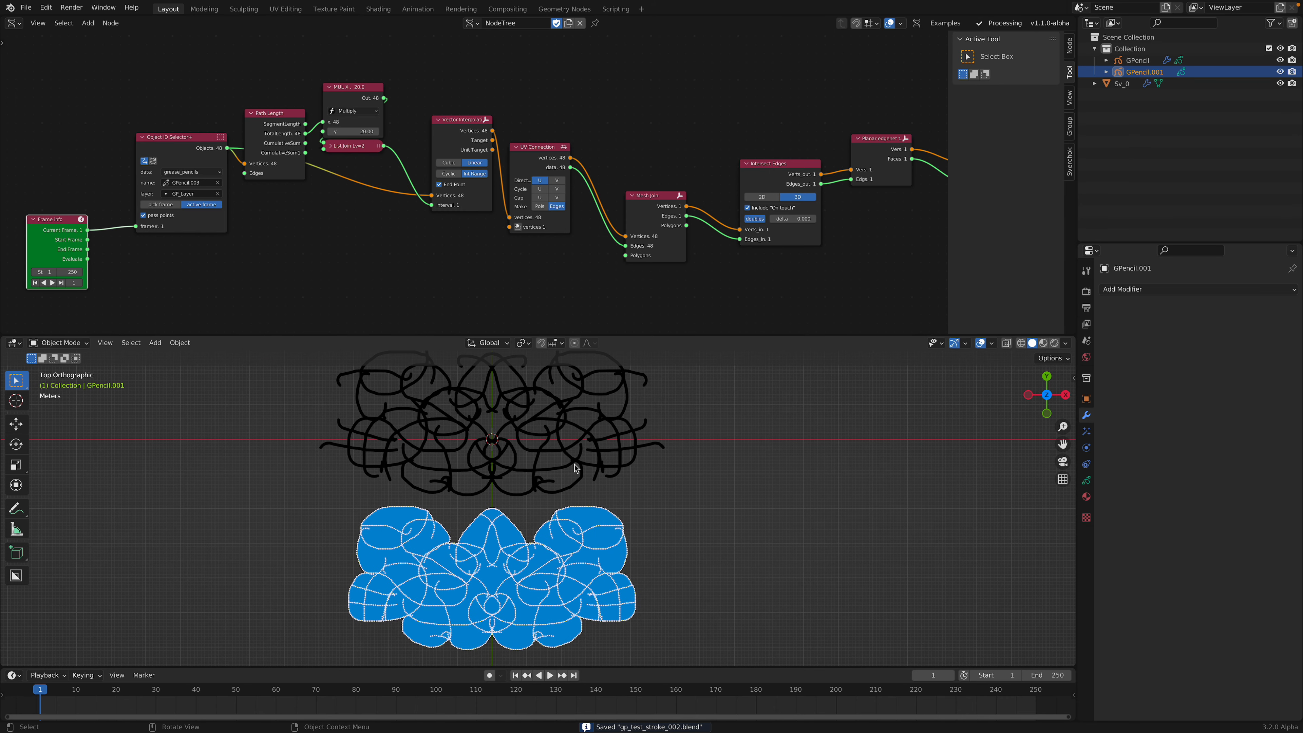
pyautogui.moveTo(675, 281); pyautogui.dragTo(491, 320, button='middle')
pyautogui.scroll(2, 491, 320)
pyautogui.click(862, 193)
pyautogui.keyDown('shift'); pyautogui.moveTo(626, 527); pyautogui.dragTo(482, 516, button='middle'); pyautogui.keyUp('shift')
pyautogui.press('g')
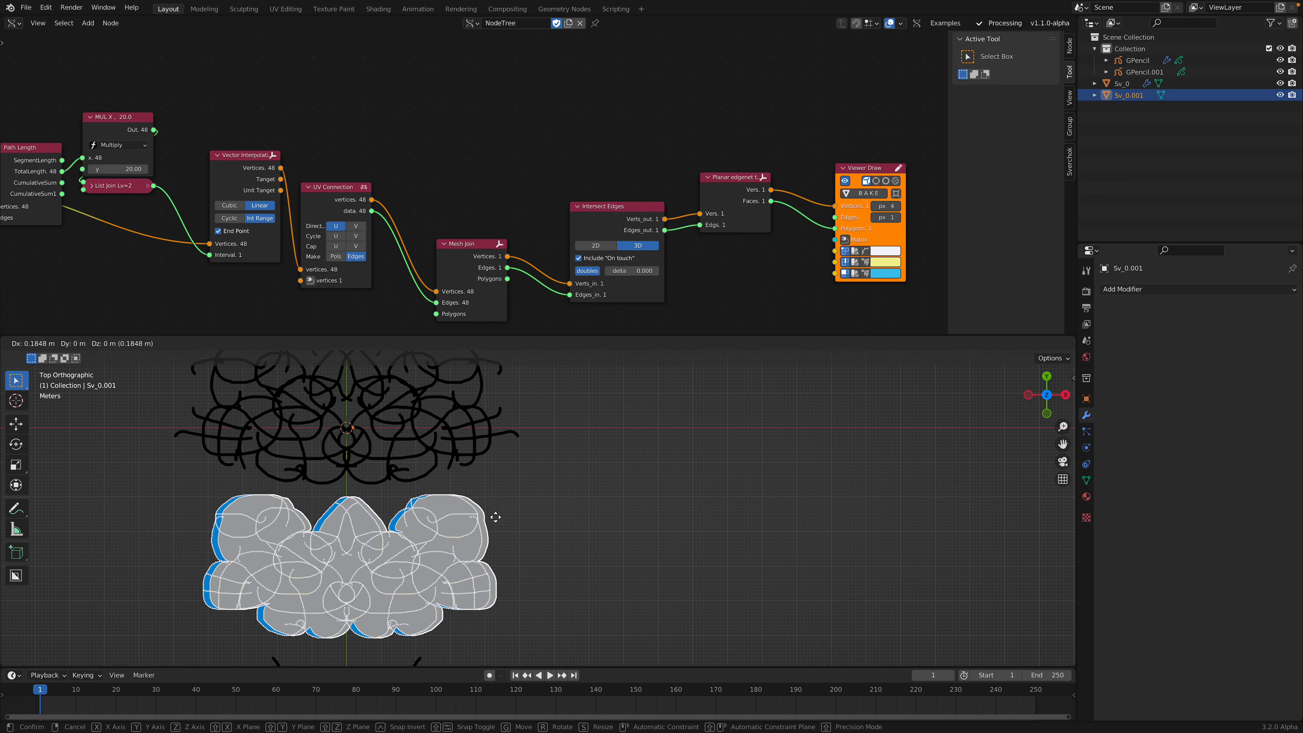
pyautogui.click(785, 518)
# - Delete the loose pieces of the baked mesh that are not linked to its main shape, and save the file
pyautogui.scroll(2, 657, 519)
pyautogui.press('Tab')
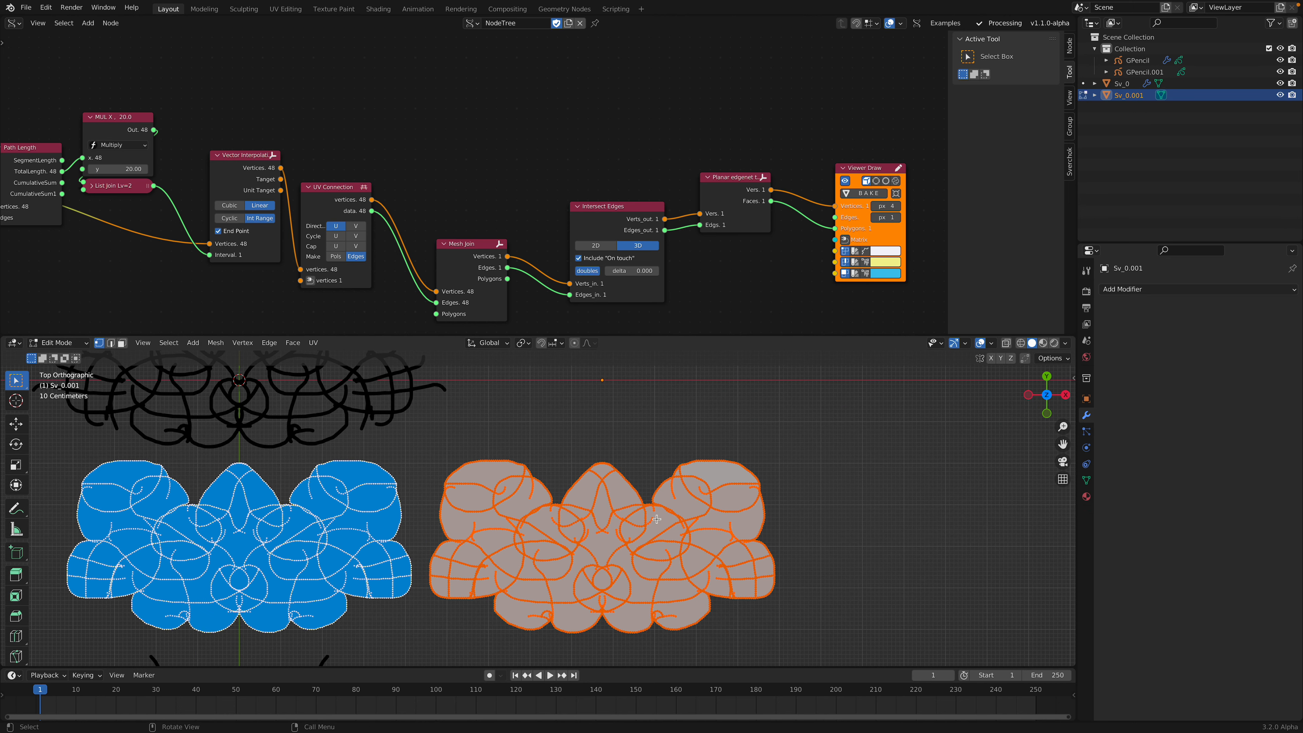
pyautogui.click(637, 516)
pyautogui.hotkey('ctrl', 'l')
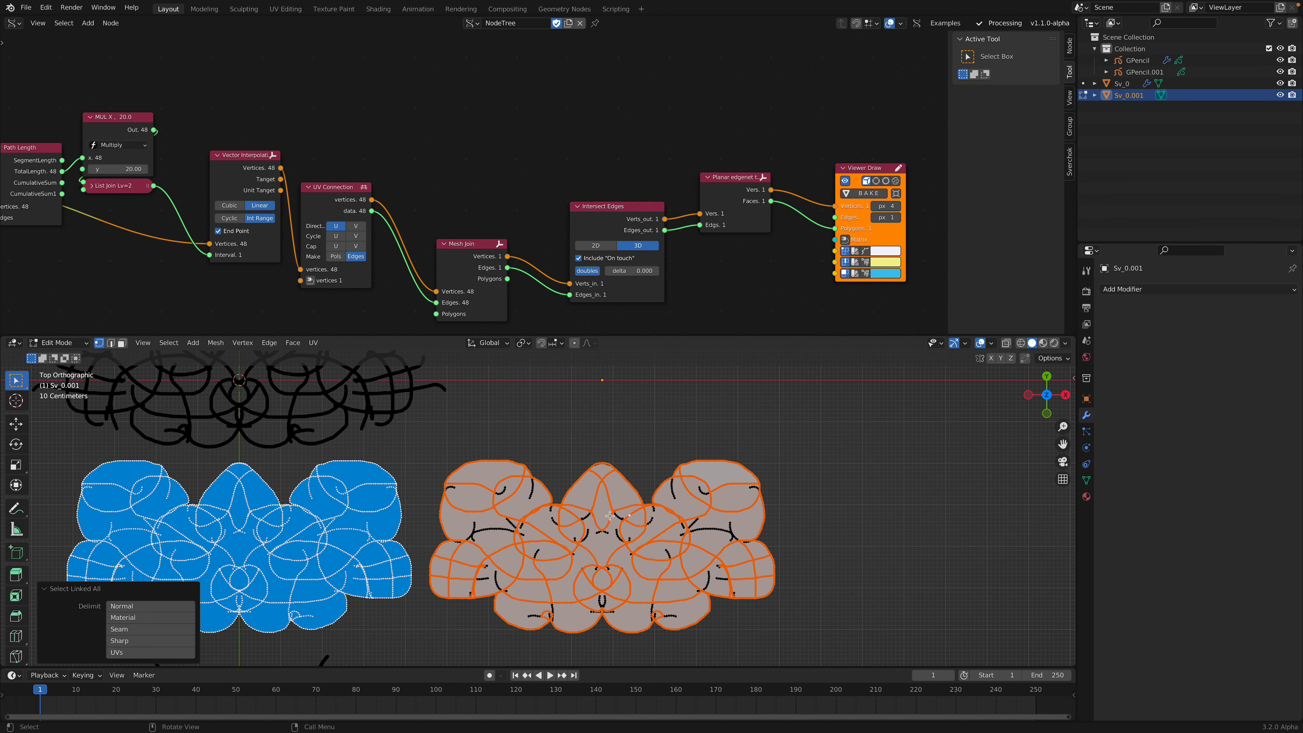
pyautogui.press('g')
pyautogui.press('x')
pyautogui.press('Escape')
pyautogui.hotkey('ctrl', 'i')
pyautogui.press('x')
pyautogui.click(693, 506)
pyautogui.scroll(-2, 641, 513)
pyautogui.press('Tab')
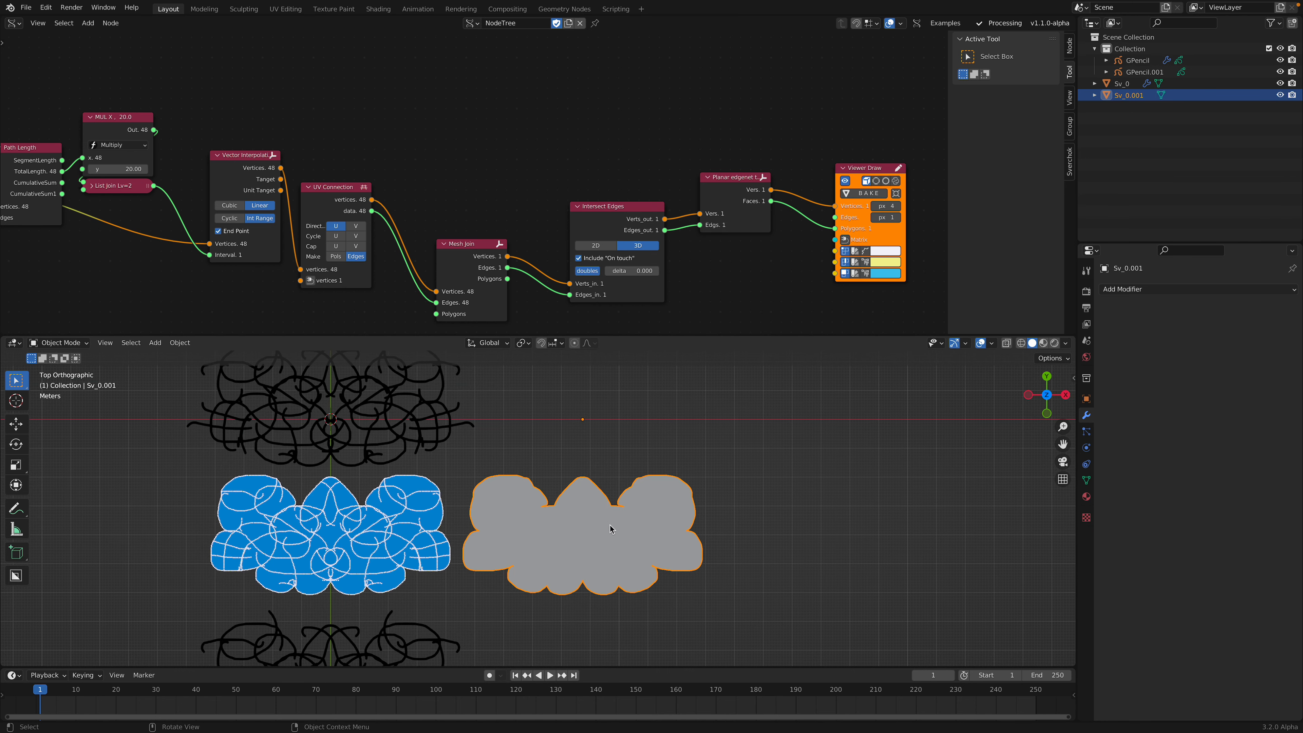
pyautogui.scroll(-3, 584, 576)
pyautogui.scroll(6, 583, 571)
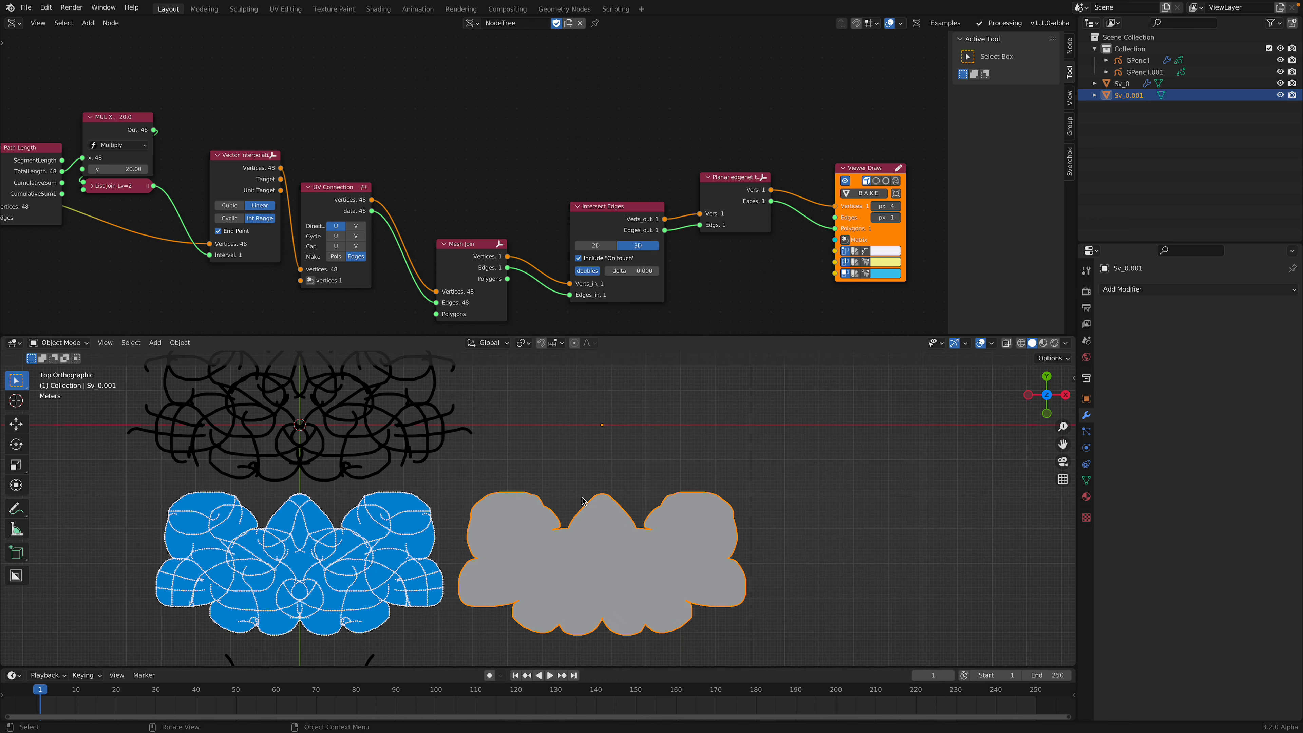
pyautogui.hotkey('ctrl', 's')
pyautogui.moveTo(1040, 434); pyautogui.dragTo(1029, 459, button='middle')
pyautogui.click(1129, 289)
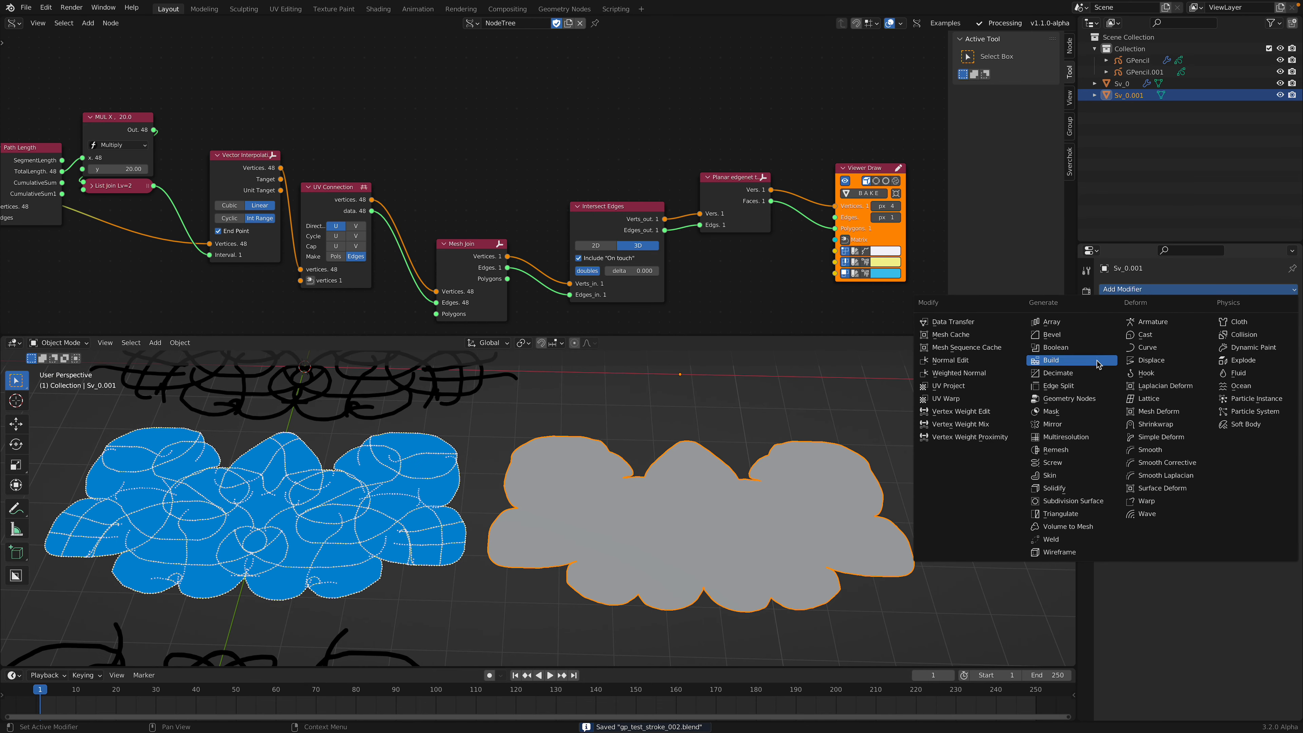
pyautogui.scroll(-5, 624, 475)
pyautogui.moveTo(624, 474); pyautogui.dragTo(646, 471, button='middle')
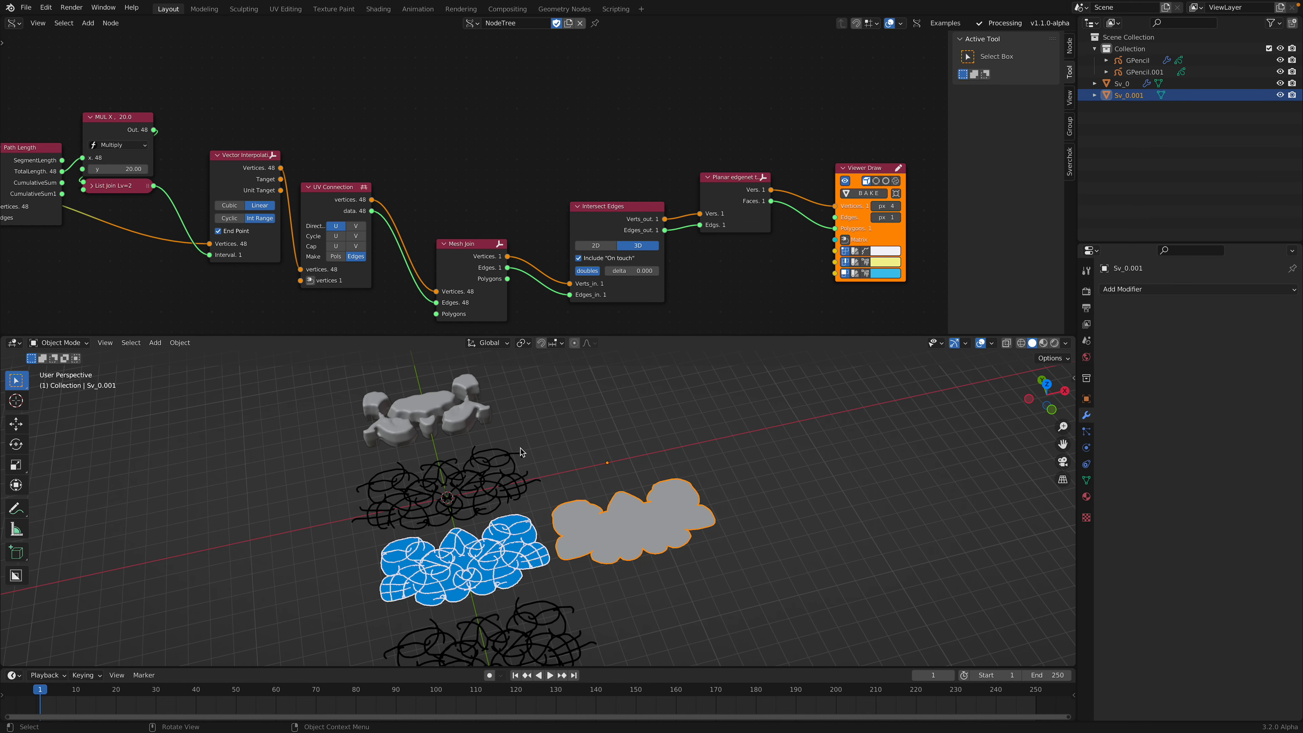
# - Set the baked mesh's origin to its geometry, using the median center
pyautogui.rightClick(615, 512)
pyautogui.moveTo(616, 513)
pyautogui.click(686, 517)
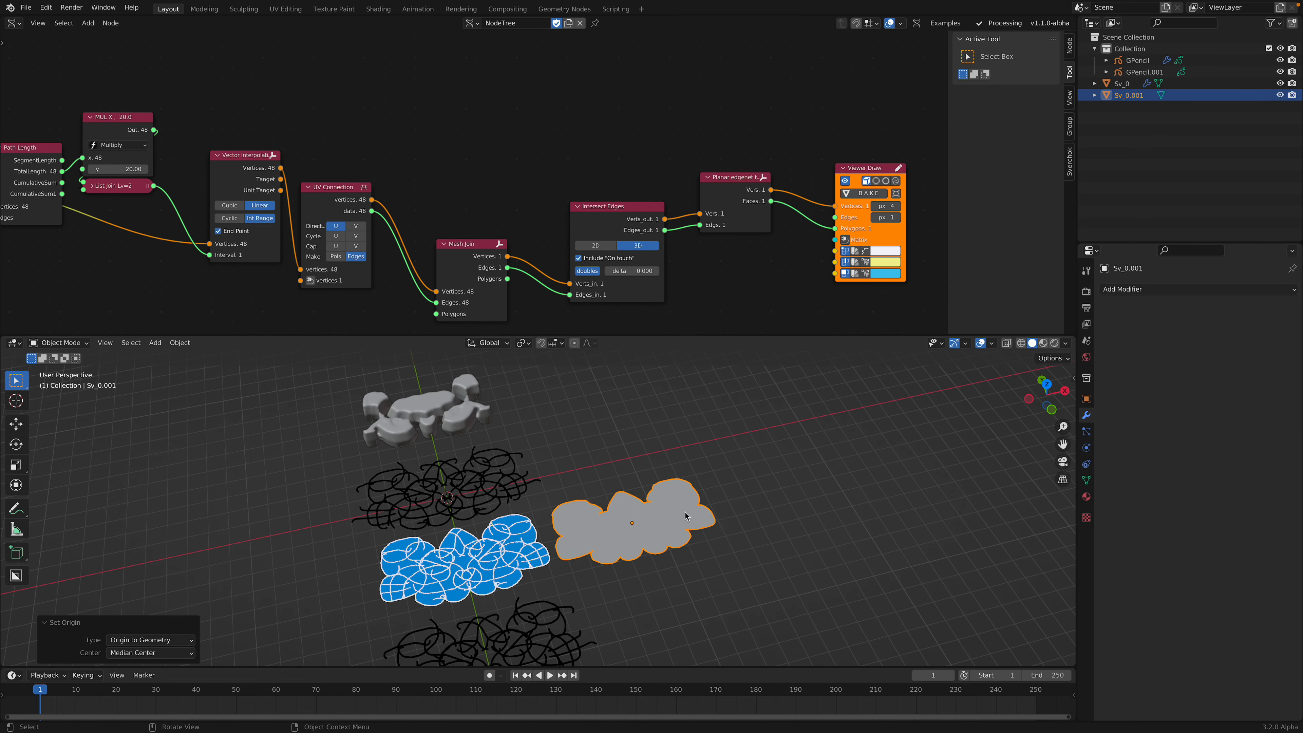
pyautogui.click(612, 480)
pyautogui.click(595, 445)
pyautogui.click(632, 511)
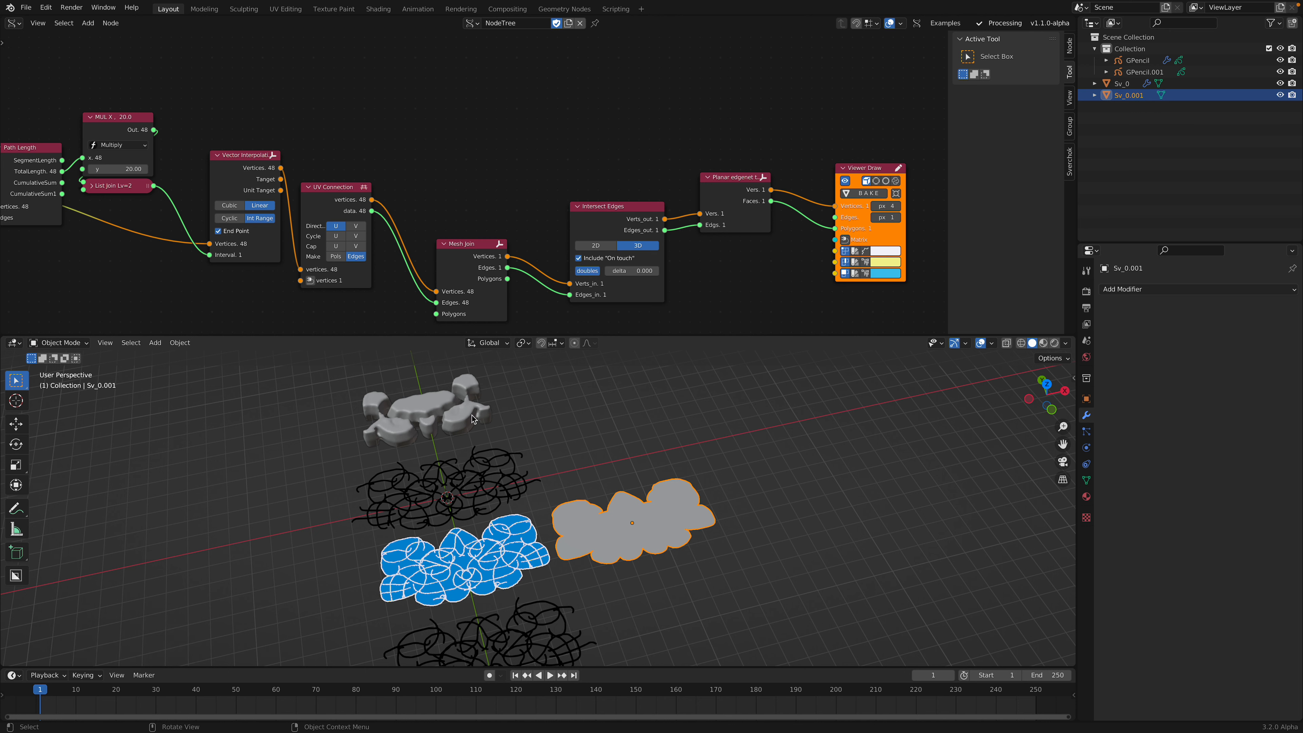
# - Copy the Geometry Nodes, Mirror and Remesh modifiers from Sv_0 to the baked mesh Sv_0.001, check it from above, and save the file
pyautogui.keyDown('shift'); pyautogui.click(486, 414); pyautogui.keyUp('shift')
pyautogui.hotkey('ctrl', 'l')
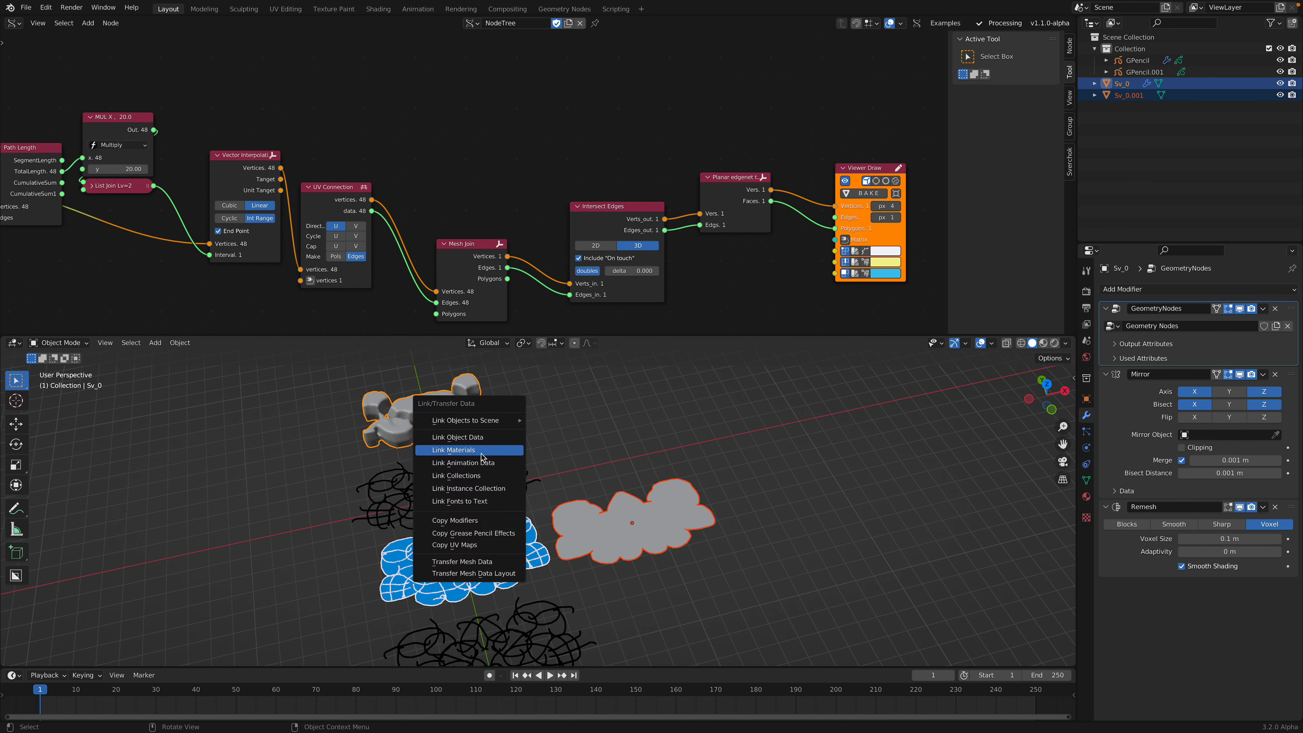
pyautogui.click(481, 522)
pyautogui.moveTo(643, 430); pyautogui.dragTo(646, 493, button='middle')
pyautogui.click(1049, 393)
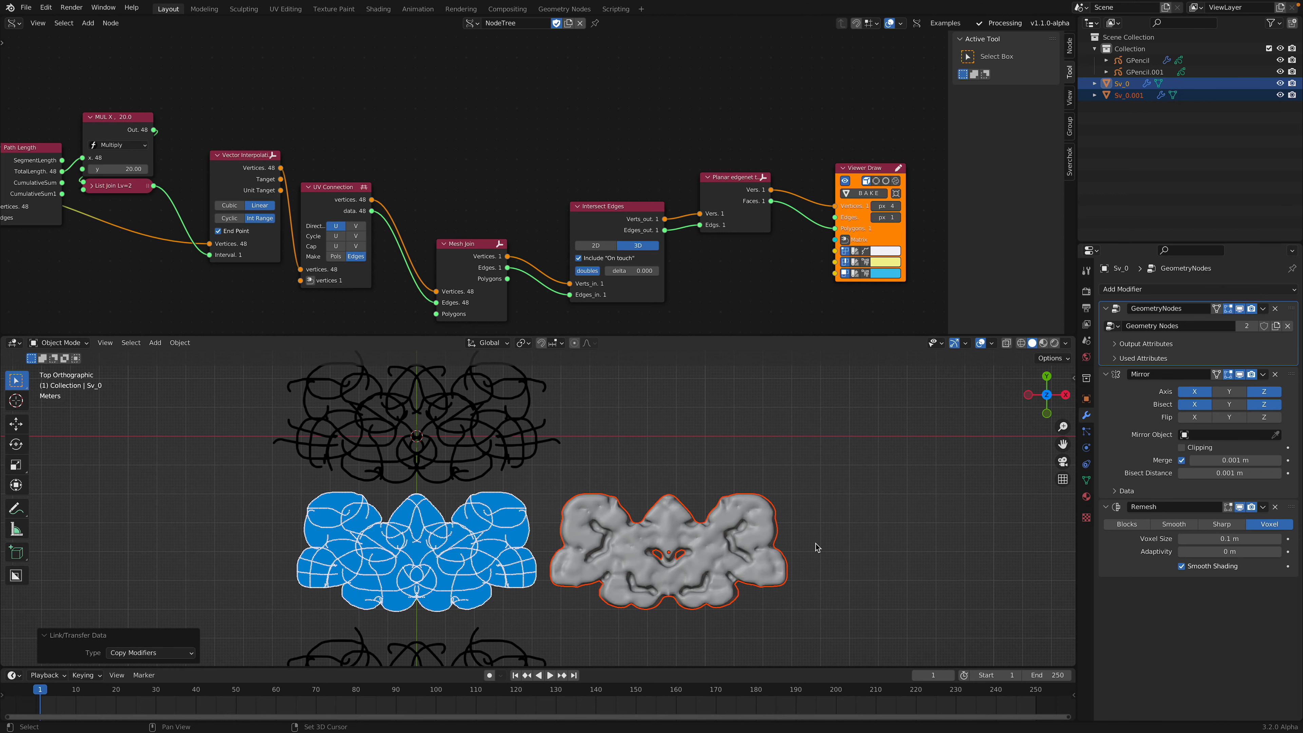
pyautogui.hotkey('ctrl', 's')
# - Show the relief's Geometry Nodes tree in the Geometry Node Editor and save the file
pyautogui.click(17, 24)
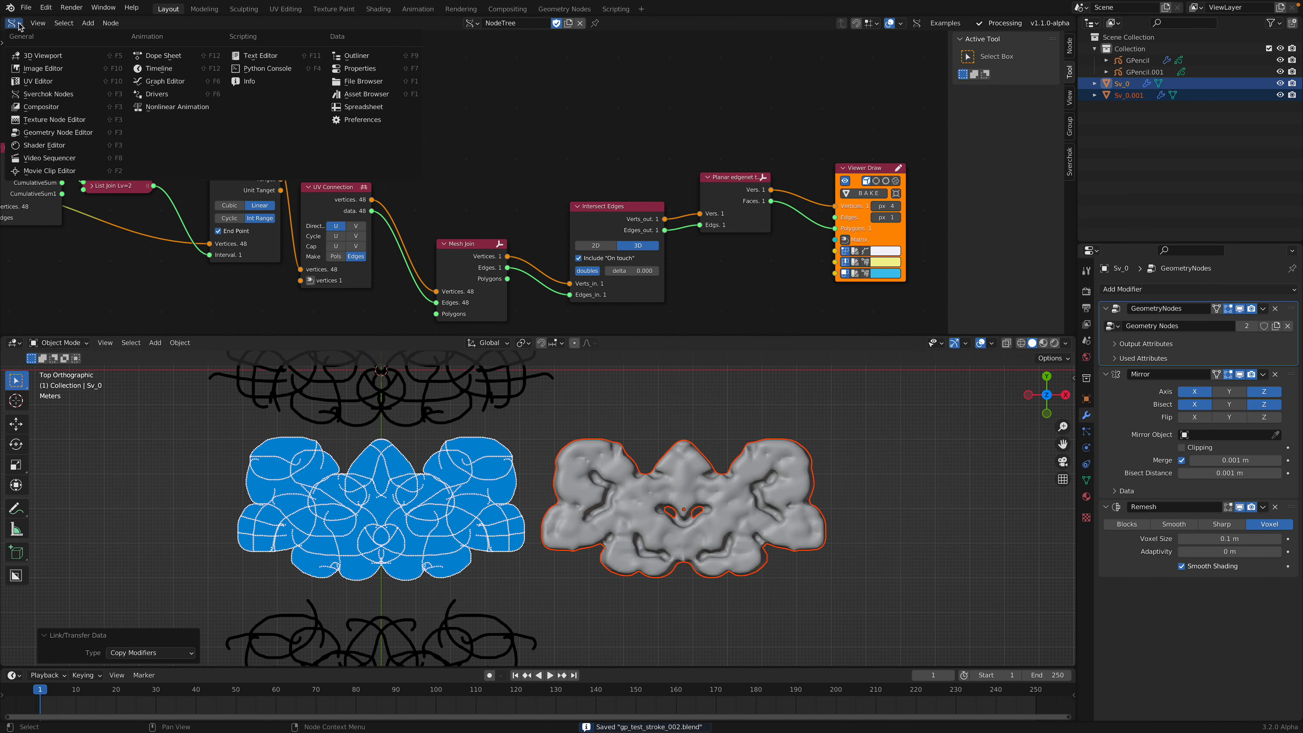
pyautogui.press('Escape')
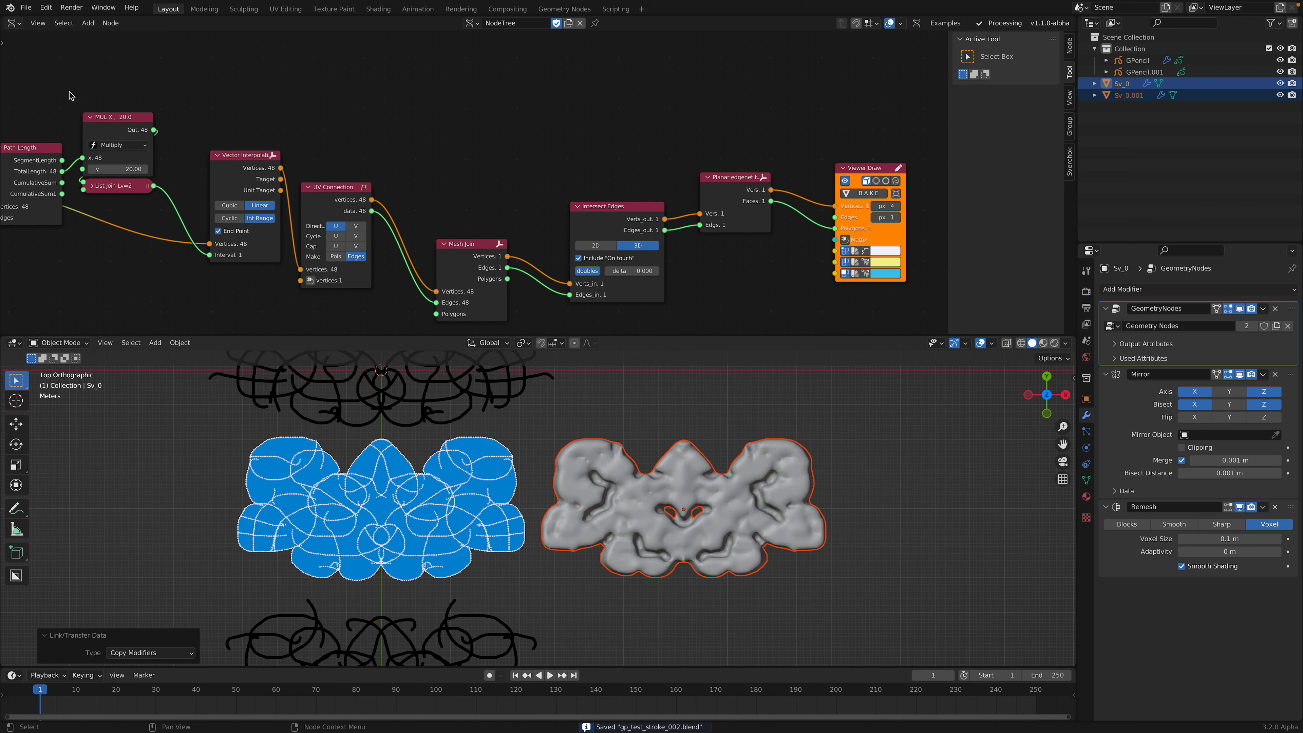
pyautogui.click(16, 24)
pyautogui.click(56, 132)
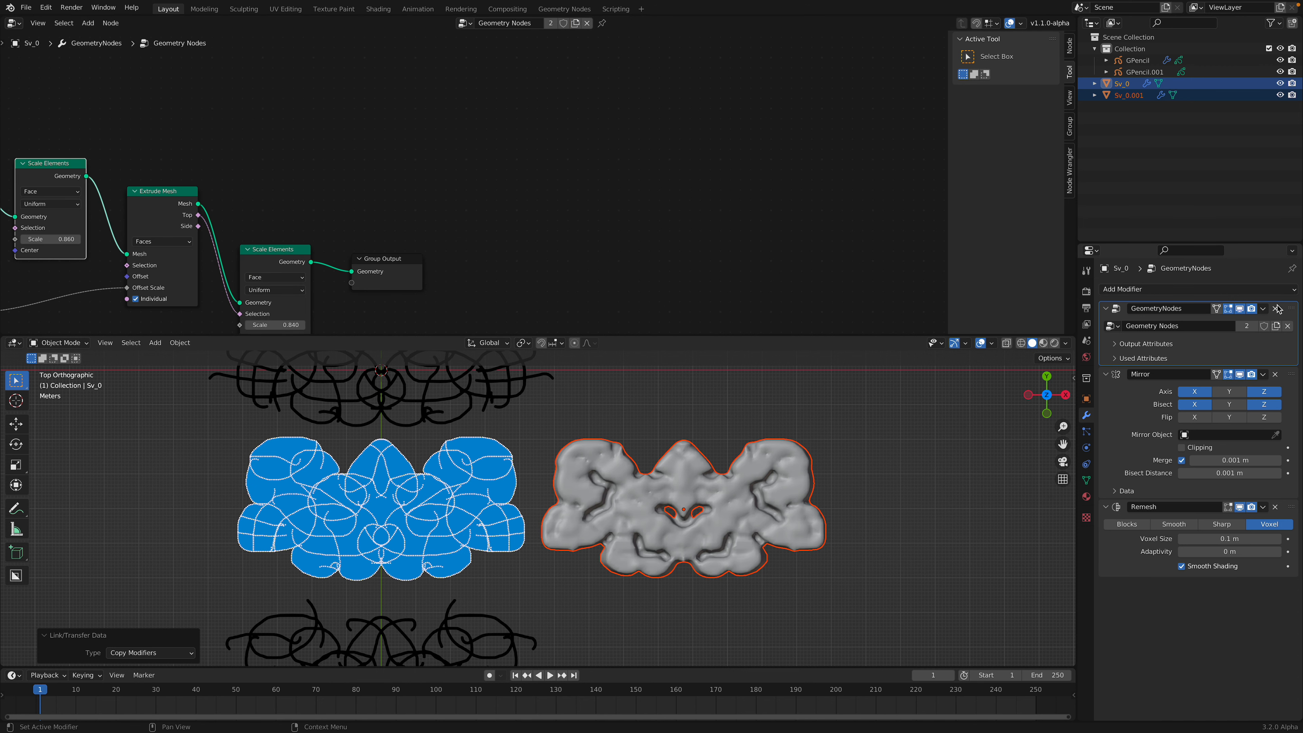
pyautogui.moveTo(210, 267); pyautogui.dragTo(596, 218, button='middle')
pyautogui.hotkey('ctrl', 's')
# - Set the Random Value node's Min to 0.740 and check the relief in perspective
pyautogui.scroll(2, 480, 236)
pyautogui.moveTo(321, 257); pyautogui.dragTo(401, 250)
pyautogui.moveTo(391, 287); pyautogui.dragTo(401, 250, button='middle')
pyautogui.scroll(1, 401, 250)
pyautogui.moveTo(391, 268); pyautogui.dragTo(408, 268)
pyautogui.moveTo(601, 570); pyautogui.dragTo(624, 494, button='middle')
# - Compare the relief with the Split Edges node muted and unmuted, and leave the node muted
pyautogui.moveTo(297, 75); pyautogui.dragTo(294, 78)
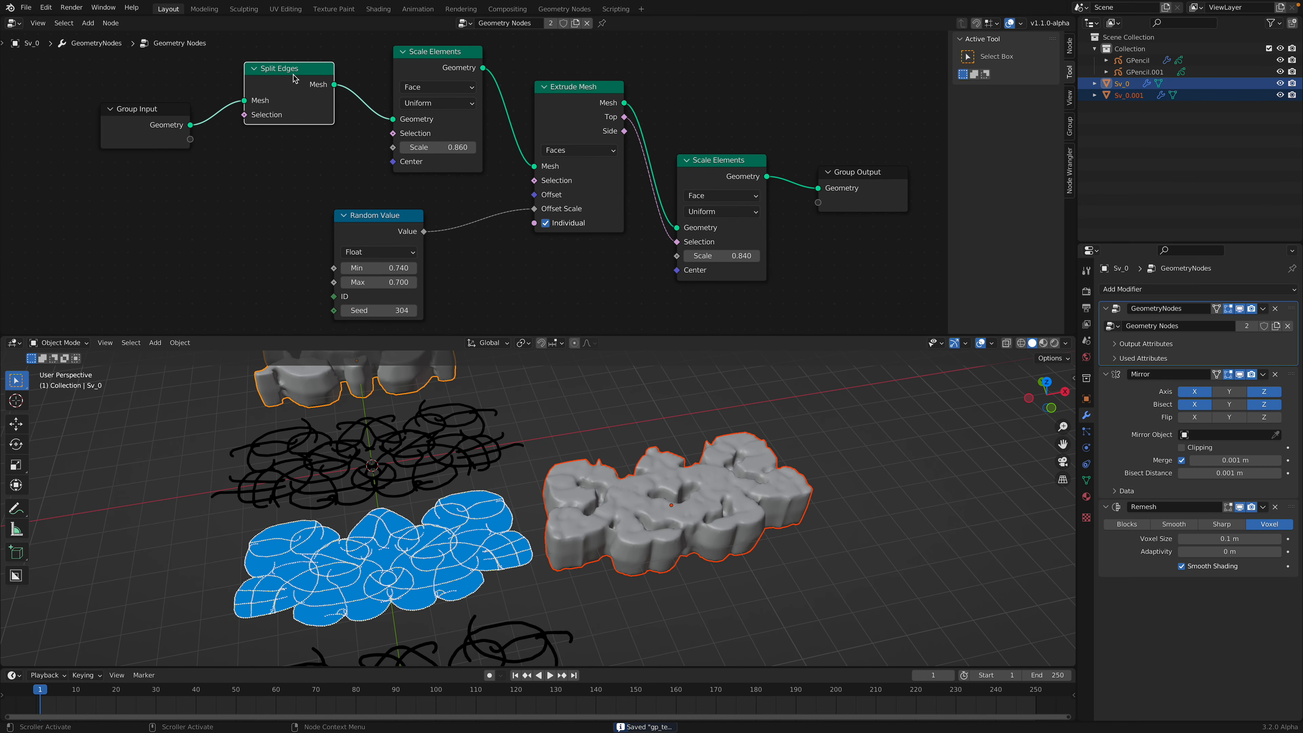
pyautogui.press('m')
pyautogui.press('m')
pyautogui.press('m')
pyautogui.press('m')
pyautogui.press('m')
pyautogui.press('m')
pyautogui.press('m')
pyautogui.press('m')
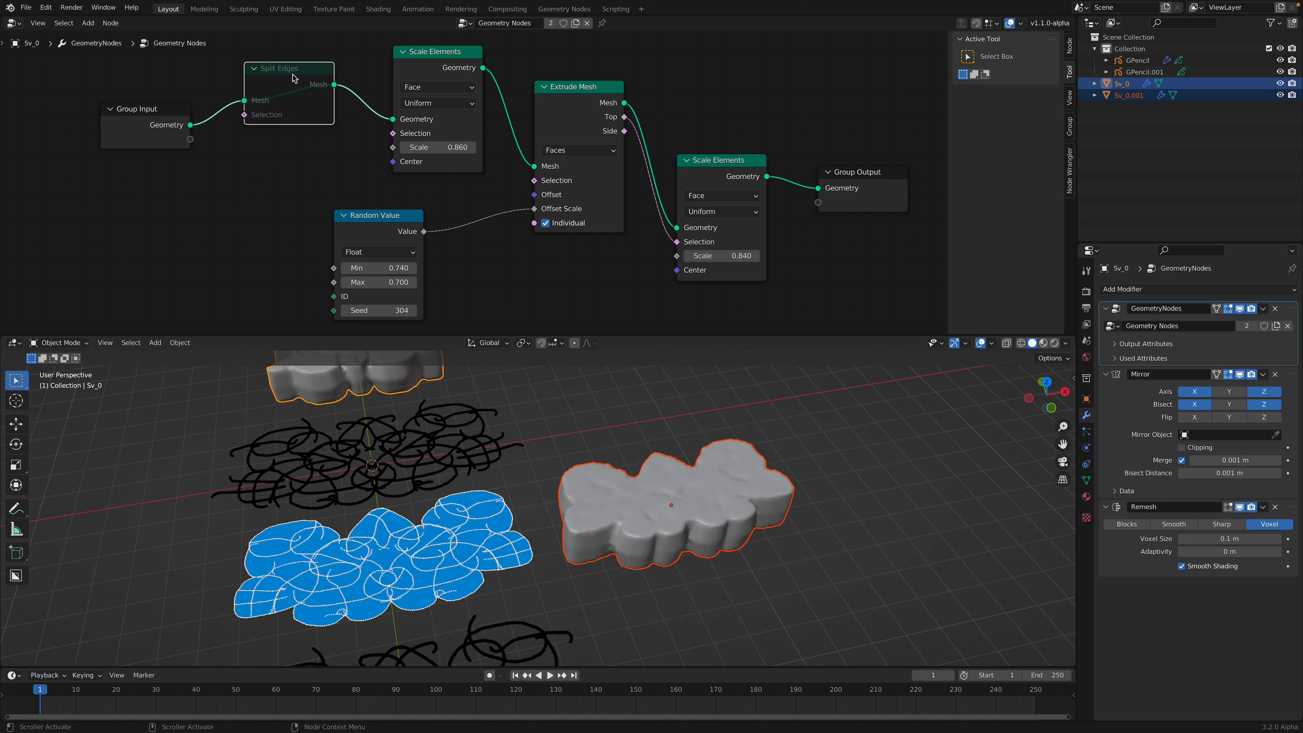
pyautogui.moveTo(443, 148)
pyautogui.mouseDown()
pyautogui.moveTo(492, 148)
pyautogui.moveTo(422, 153)
pyautogui.mouseUp()
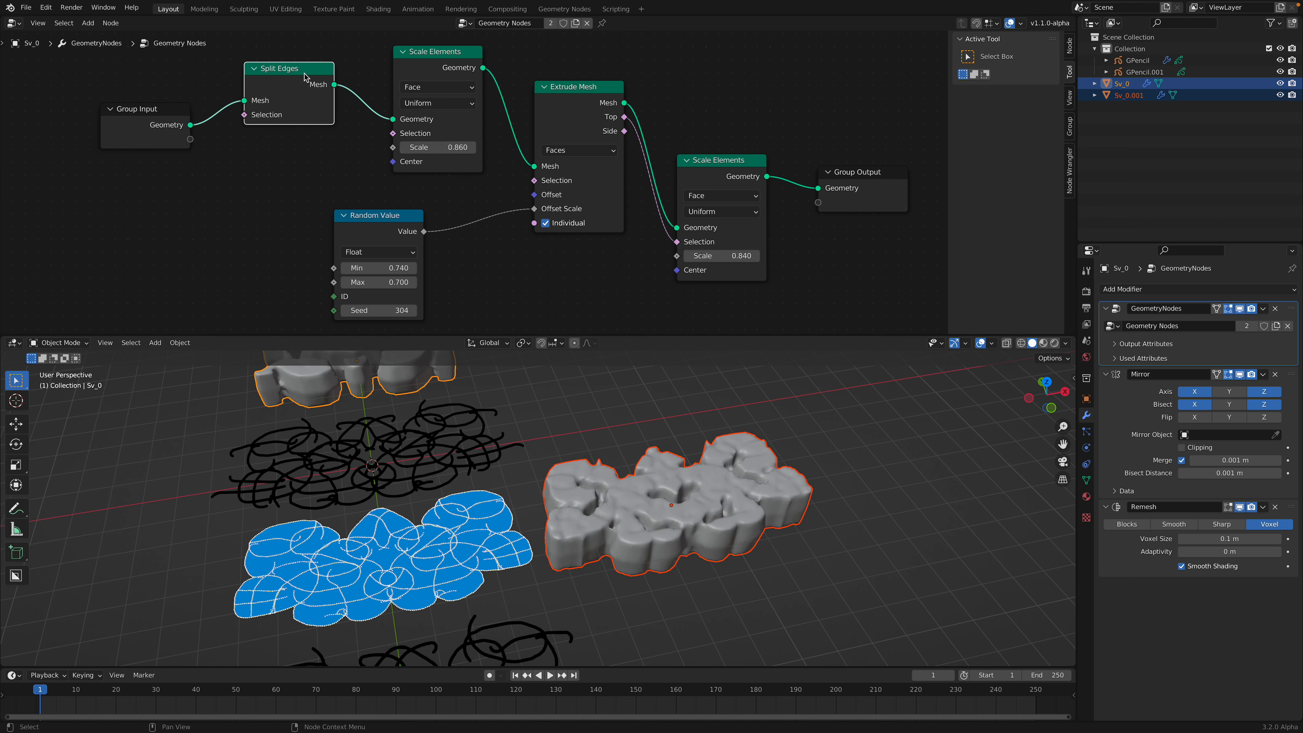
pyautogui.press('m')
# - Set the last Scale Elements node's scale to 0.540 and the Random Value node's Min to 0.360 and Max to 0.600, then save the file
pyautogui.moveTo(729, 256); pyautogui.dragTo(713, 255)
pyautogui.keyDown('shift'); pyautogui.moveTo(398, 269); pyautogui.dragTo(443, 270); pyautogui.keyUp('shift')
pyautogui.moveTo(749, 472); pyautogui.dragTo(669, 502, button='middle')
pyautogui.scroll(3, 759, 500)
pyautogui.hotkey('ctrl', 's')
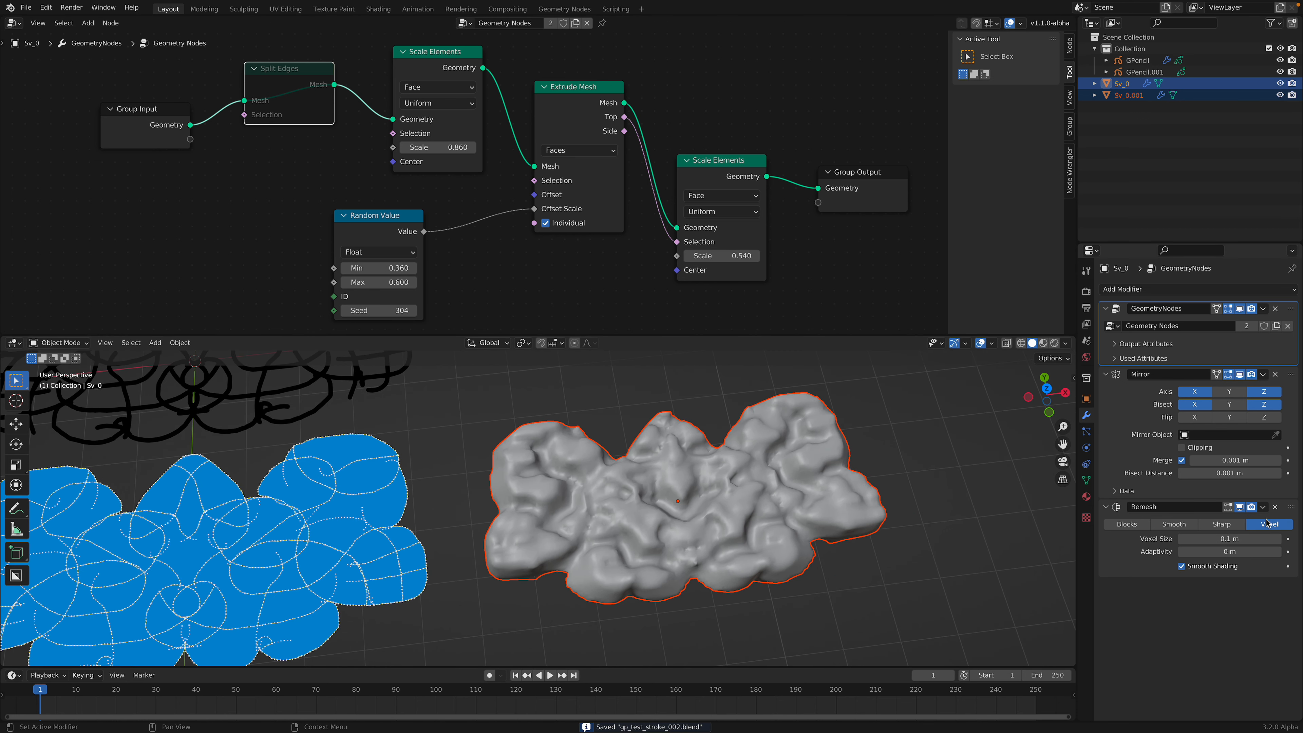
# - Remove the Remesh modifier from Sv_0.001 to inspect its raw geometry, and add a new Voxel Remesh with Smooth Shading
pyautogui.click(1275, 507)
pyautogui.moveTo(847, 488); pyautogui.dragTo(826, 441, button='middle')
pyautogui.click(824, 474)
pyautogui.click(867, 454)
pyautogui.click(824, 475)
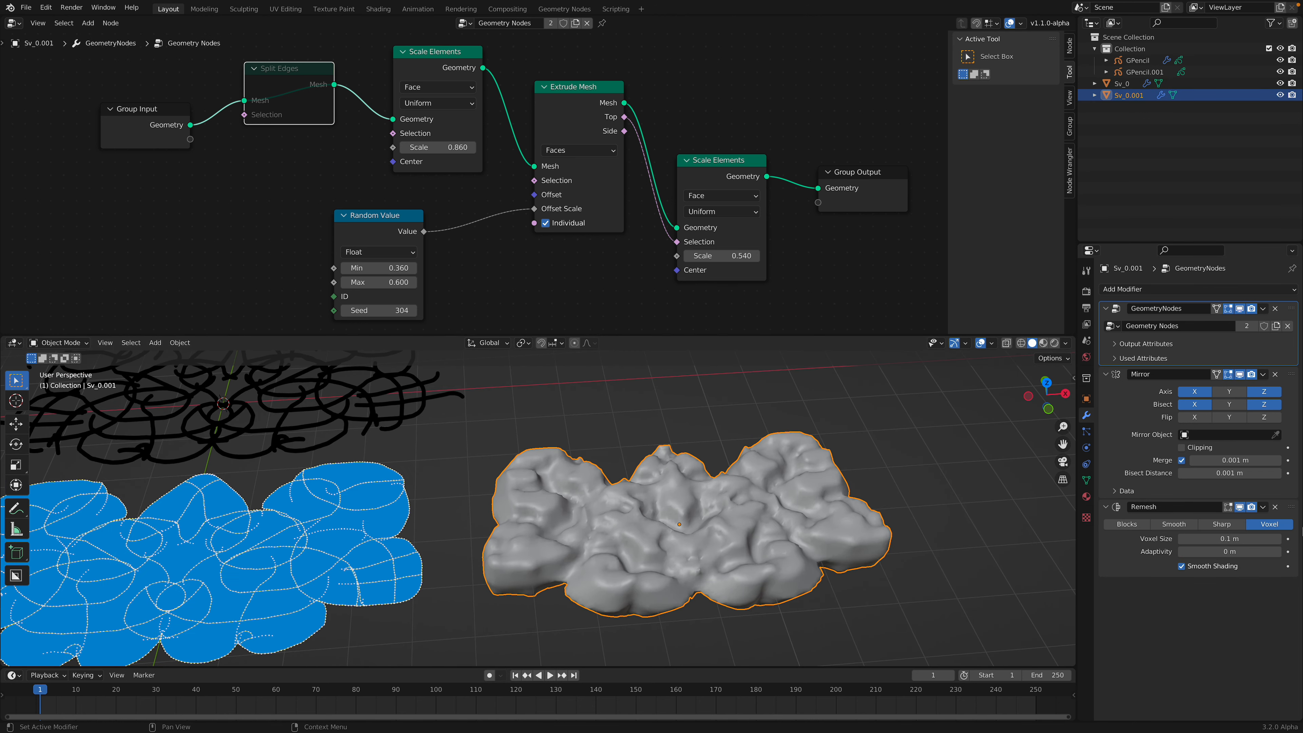
pyautogui.click(1275, 507)
pyautogui.moveTo(769, 493)
pyautogui.mouseDown(button='middle')
pyautogui.moveTo(754, 477)
pyautogui.moveTo(717, 536)
pyautogui.moveTo(729, 493)
pyautogui.mouseUp(button='middle')
pyautogui.click(1196, 289)
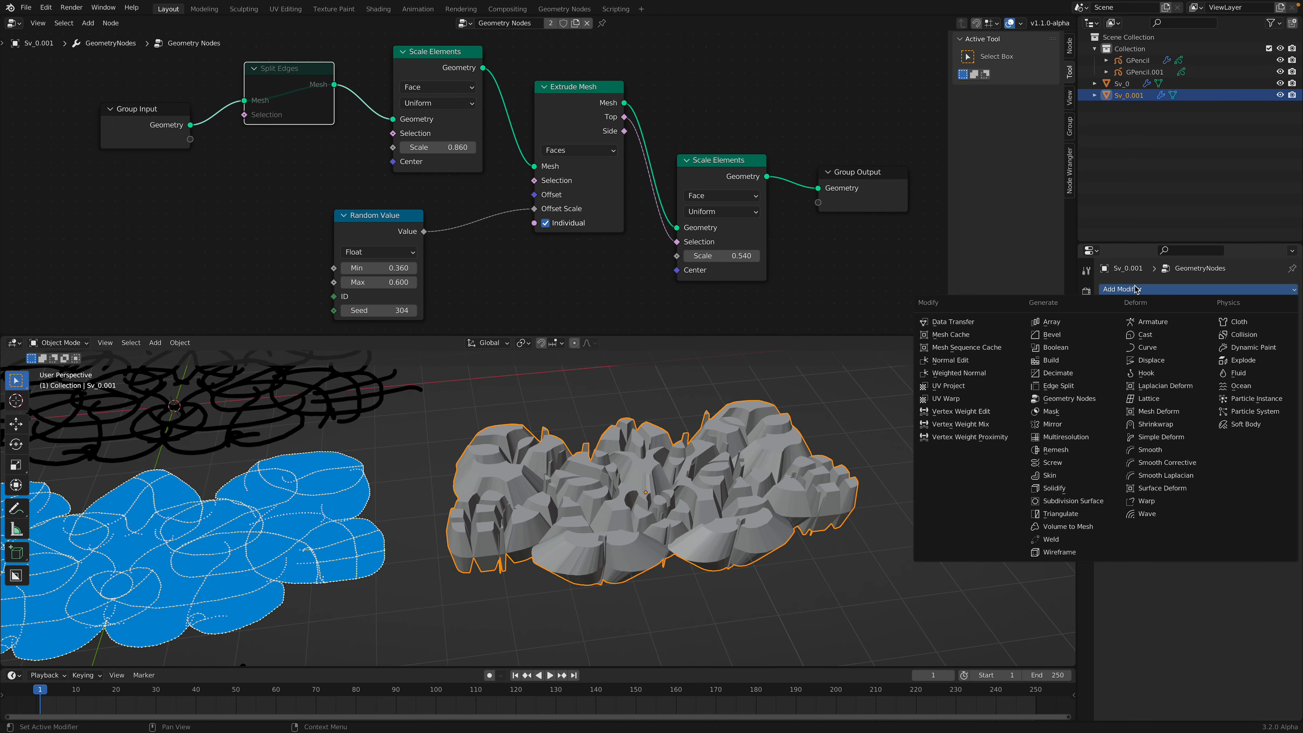
pyautogui.click(1063, 454)
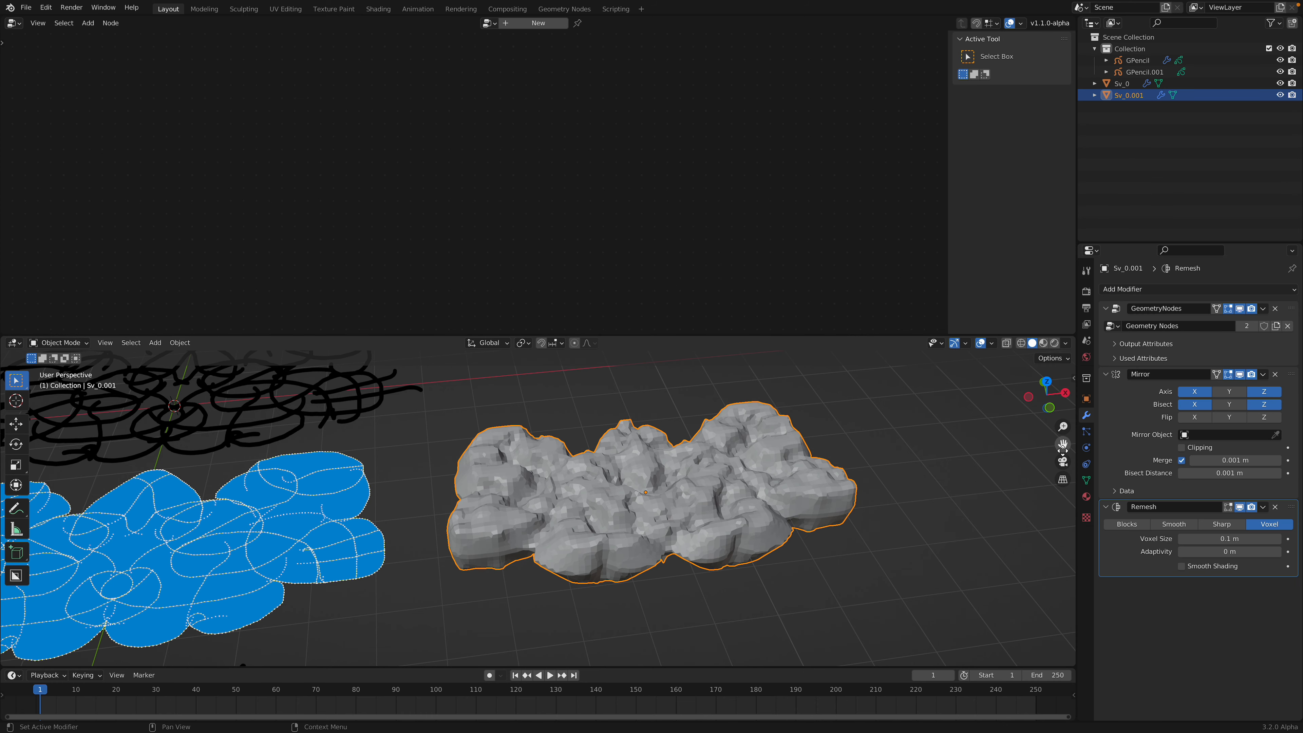
pyautogui.click(1206, 572)
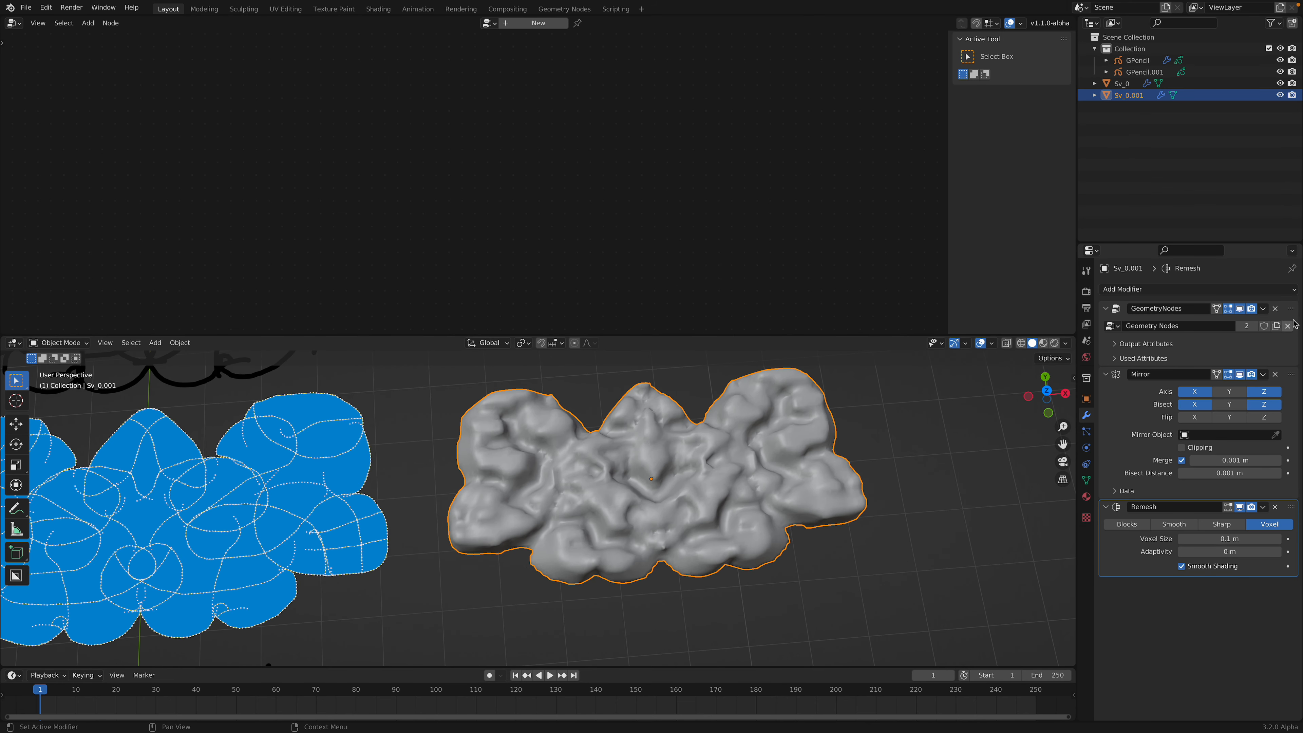
# - Set the last Scale Elements scale to 0.560 and Random Value's Min to 0.580, Max to 1.060 and Seed to 472, then save the file
pyautogui.click(1295, 325)
pyautogui.hotkey('ctrl', 's')
pyautogui.click(447, 226)
pyautogui.moveTo(721, 255)
pyautogui.mouseDown()
pyautogui.moveTo(785, 255)
pyautogui.moveTo(712, 255)
pyautogui.mouseUp()
pyautogui.hotkey('ctrl', 's')
pyautogui.moveTo(452, 294); pyautogui.dragTo(488, 293)
pyautogui.moveTo(449, 233); pyautogui.dragTo(460, 258)
pyautogui.press('KP_7')
pyautogui.hotkey('ctrl', 's')
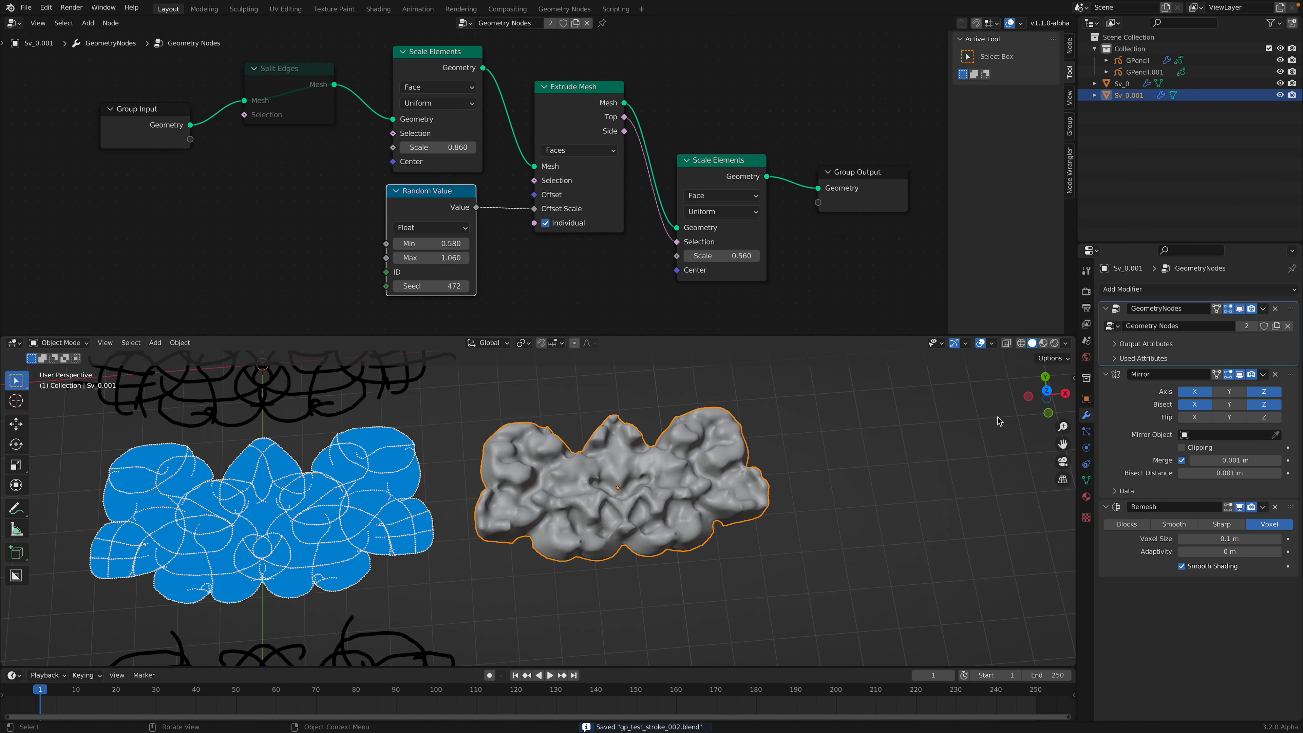
# - Enlarge the 3D viewport and move GPencil.001 about 1.09 m along Y towards the blue preview
pyautogui.scroll(-2, 713, 515)
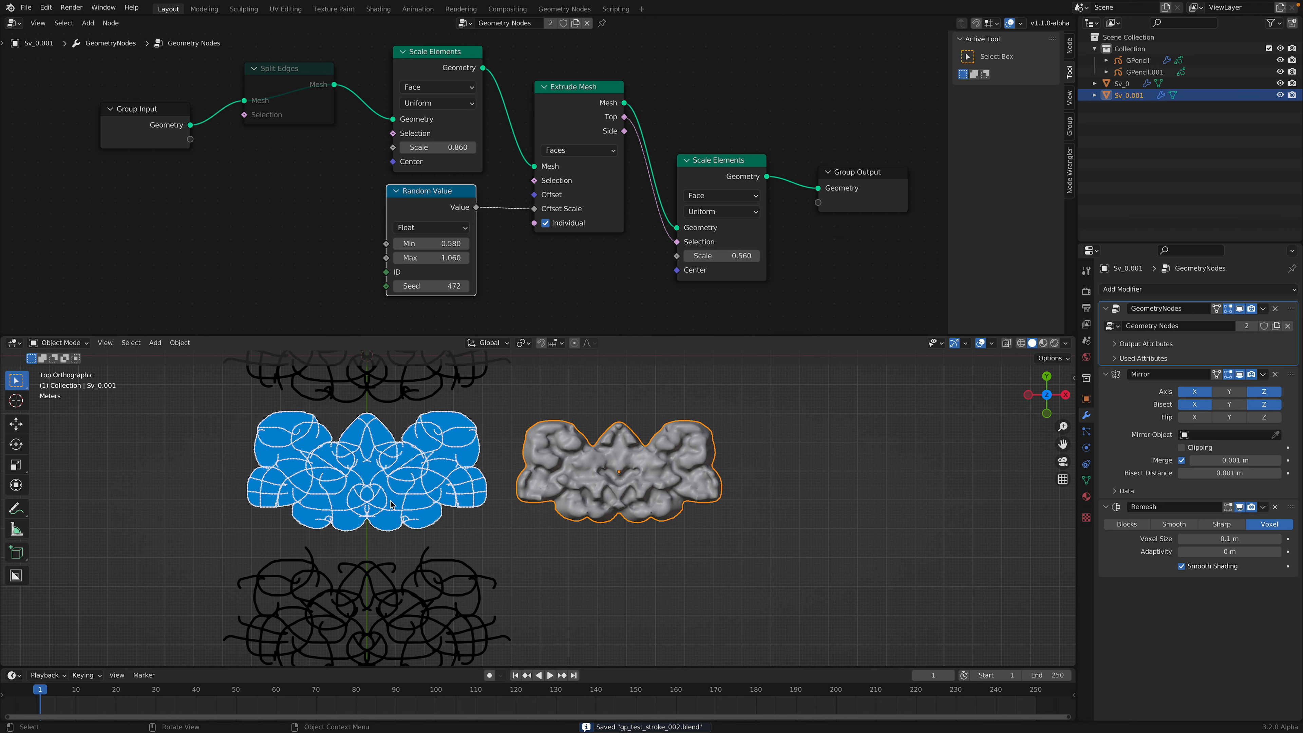
pyautogui.scroll(-3, 329, 495)
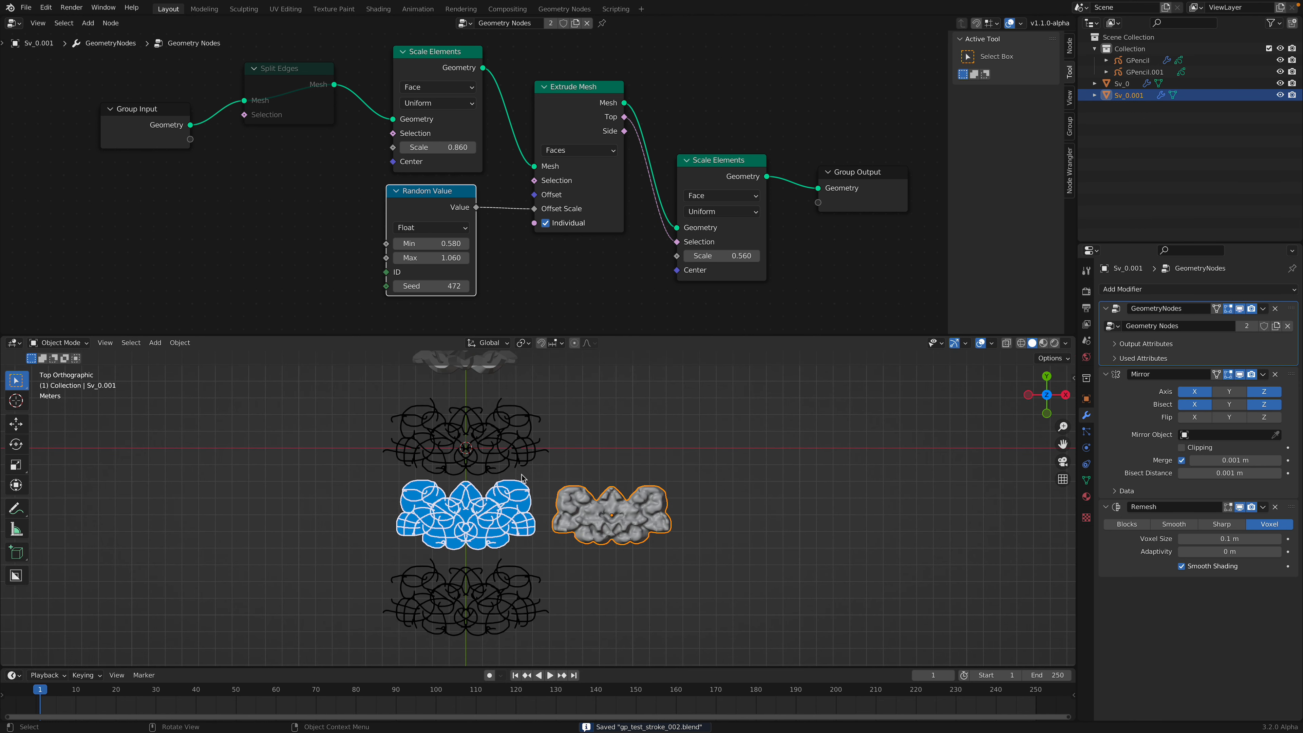
pyautogui.scroll(1, 513, 508)
pyautogui.scroll(2, 535, 534)
pyautogui.keyDown('shift'); pyautogui.moveTo(528, 506); pyautogui.dragTo(533, 444, button='middle'); pyautogui.keyUp('shift')
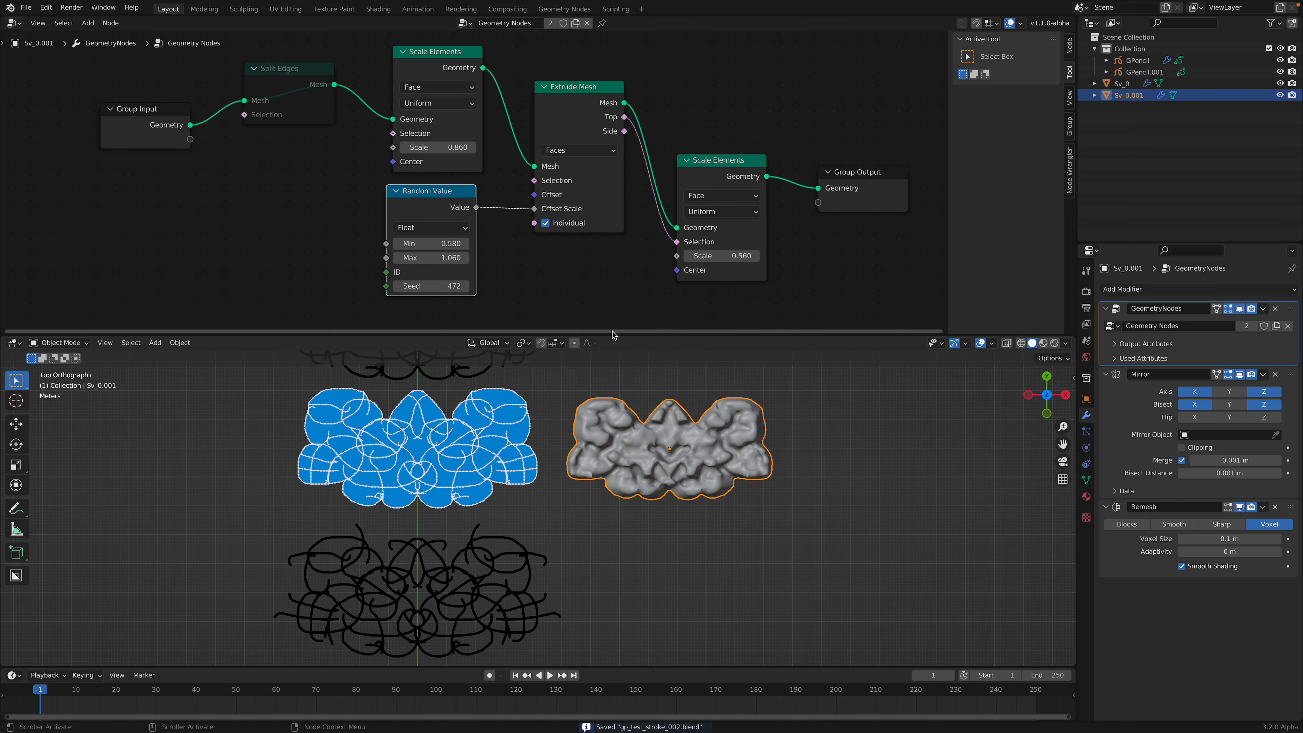
pyautogui.moveTo(614, 337); pyautogui.dragTo(616, 251)
pyautogui.keyDown('shift'); pyautogui.moveTo(512, 559); pyautogui.dragTo(559, 473, button='middle'); pyautogui.keyUp('shift')
pyautogui.click(521, 459)
pyautogui.press('g')
pyautogui.press('y')
pyautogui.click(661, 441)
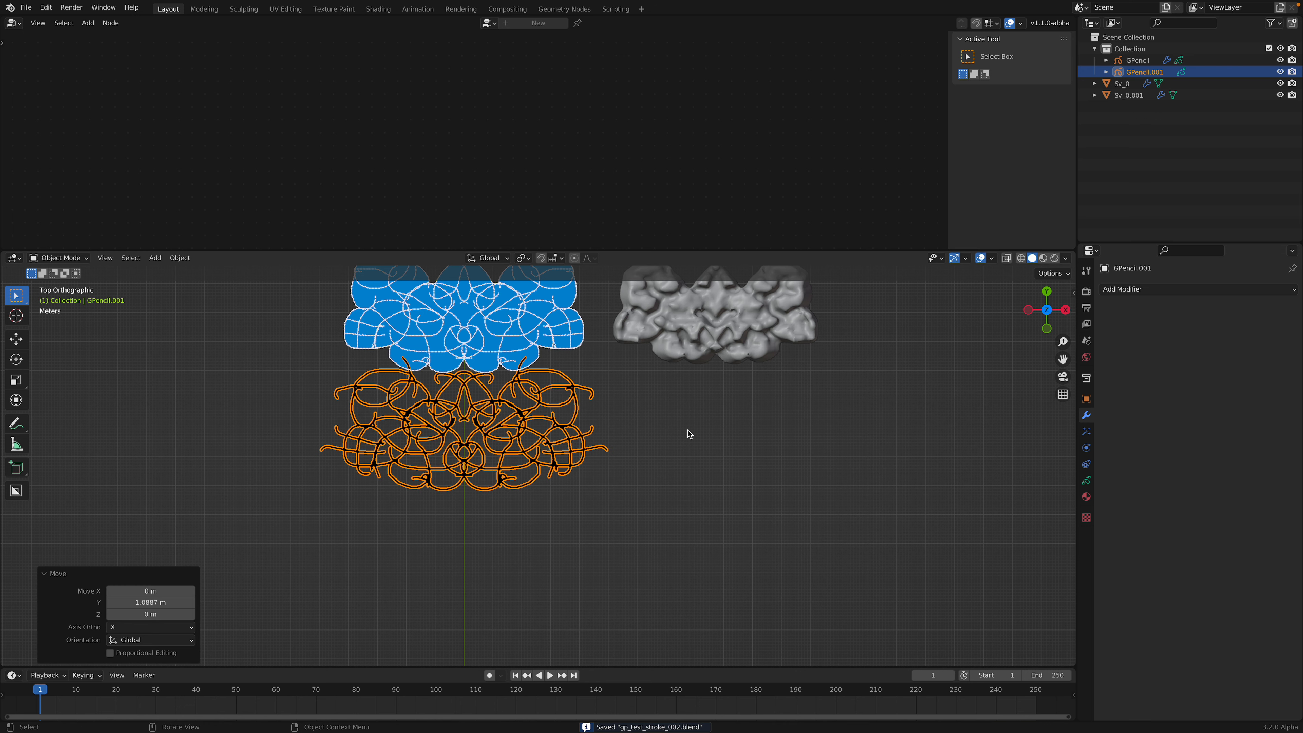
# - Add a blank Grease Pencil object and switch it to Draw Mode
pyautogui.click(662, 441)
pyautogui.hotkey('shift', 'a')
pyautogui.moveTo(688, 435)
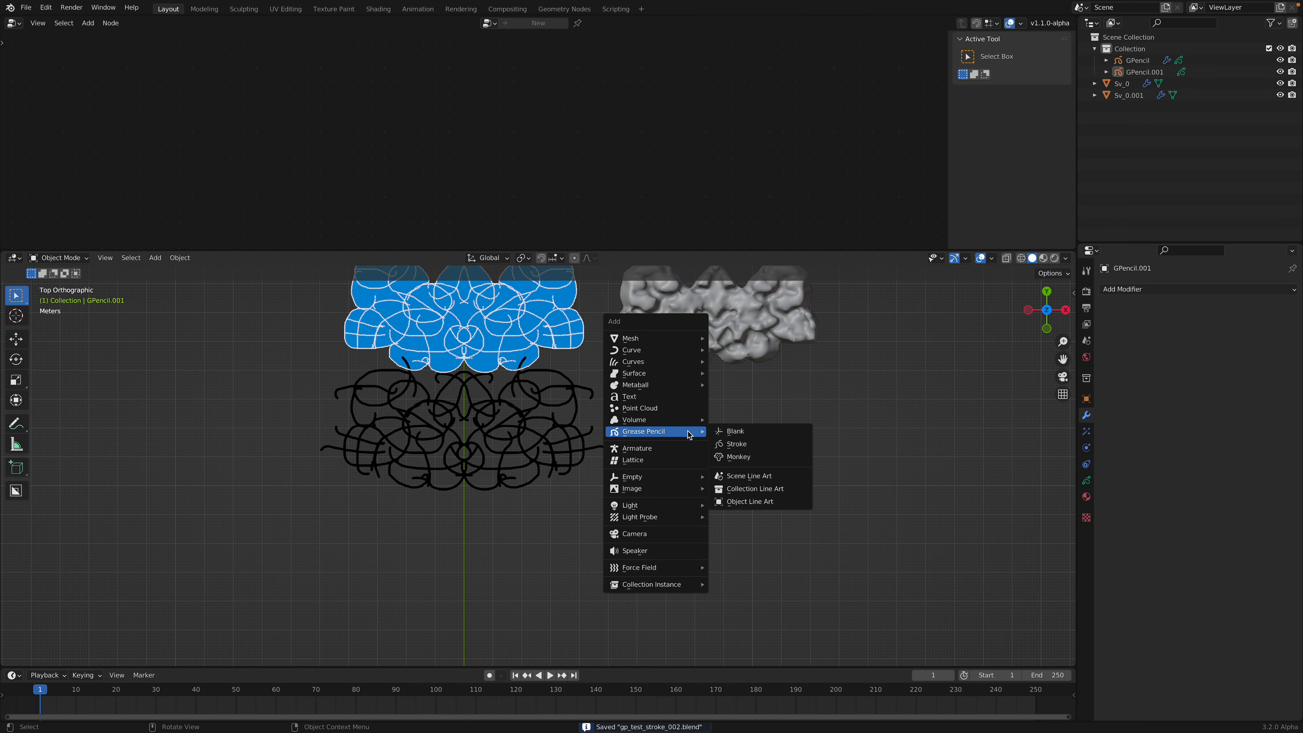
pyautogui.click(742, 432)
pyautogui.scroll(6, 596, 495)
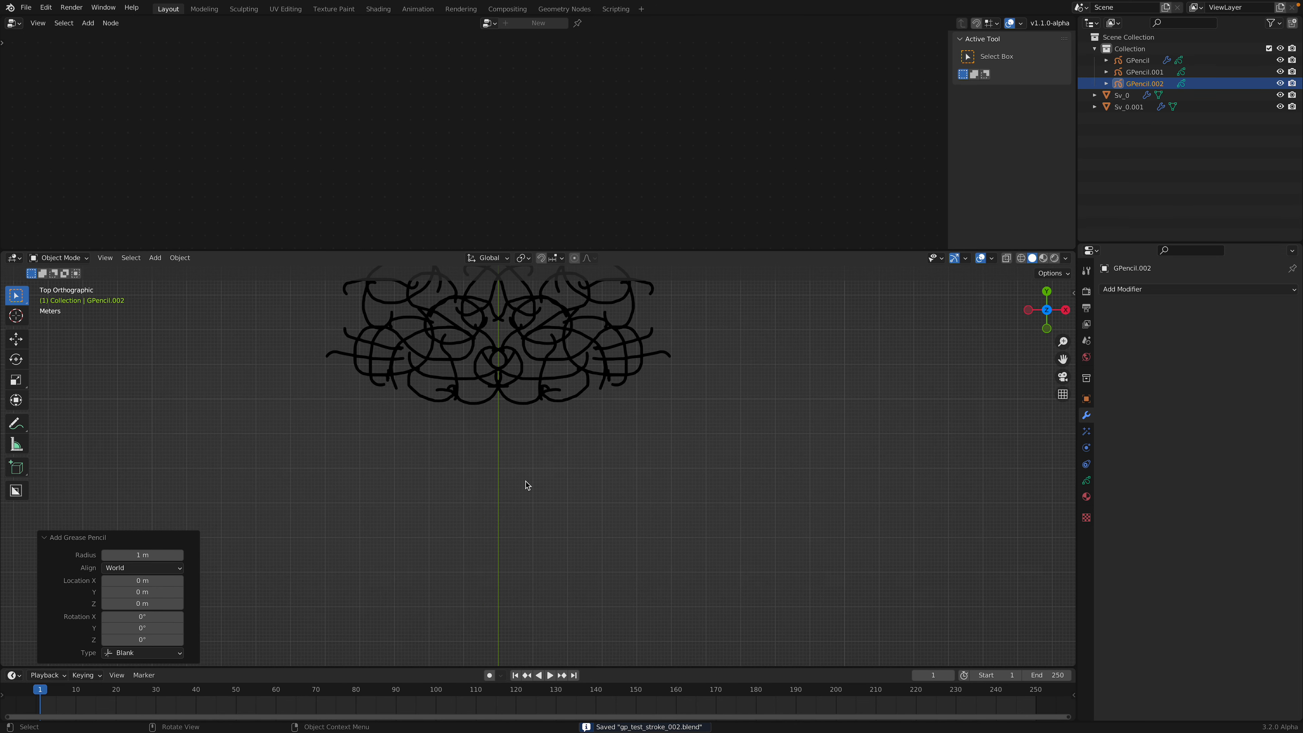
pyautogui.click(58, 257)
pyautogui.click(56, 311)
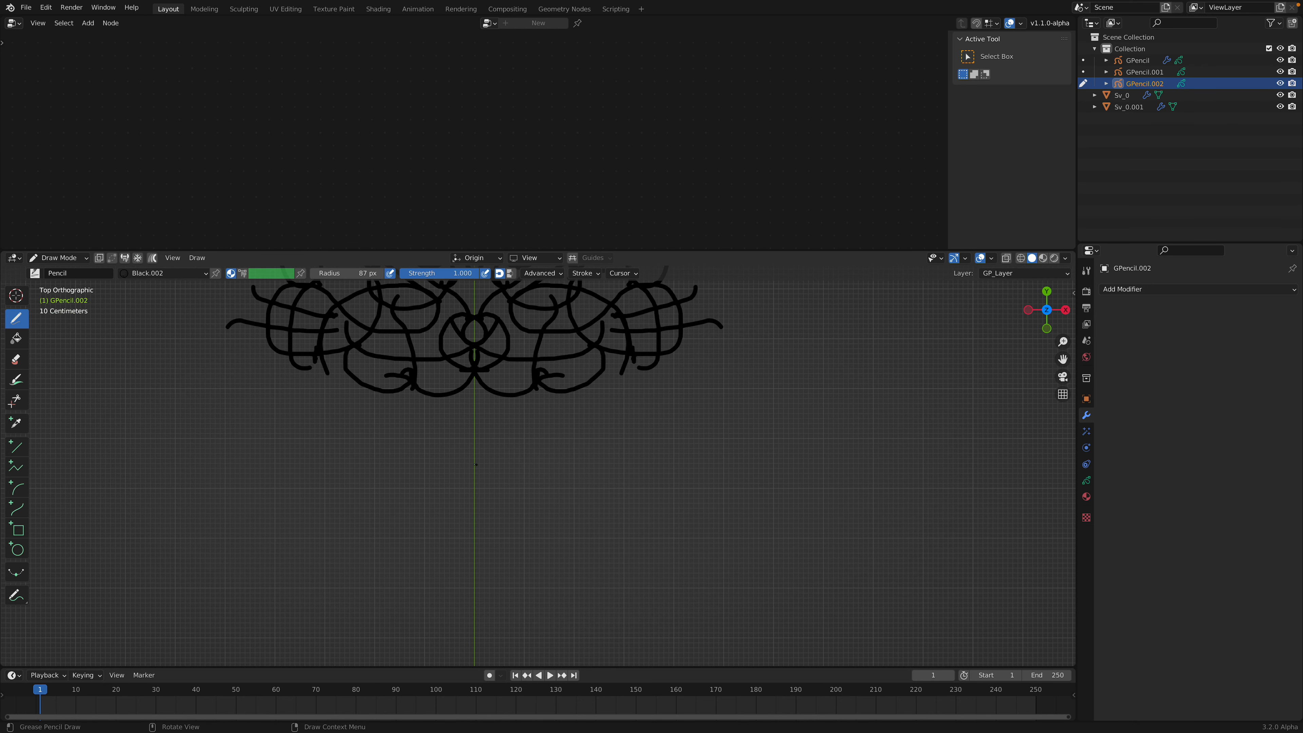
# - Draw several overlapping looping strokes beside the Y axis, below the existing Grease Pencil pattern
pyautogui.moveTo(547, 453)
pyautogui.mouseDown()
pyautogui.moveTo(508, 551)
pyautogui.moveTo(689, 534)
pyautogui.mouseUp()
pyautogui.moveTo(637, 468)
pyautogui.mouseDown()
pyautogui.moveTo(639, 499)
pyautogui.moveTo(526, 472)
pyautogui.moveTo(694, 498)
pyautogui.mouseUp()
pyautogui.keyDown('shift'); pyautogui.moveTo(694, 498); pyautogui.dragTo(700, 428, button='middle'); pyautogui.keyUp('shift')
pyautogui.moveTo(629, 521)
pyautogui.mouseDown()
pyautogui.moveTo(462, 468)
pyautogui.moveTo(550, 536)
pyautogui.moveTo(602, 421)
pyautogui.mouseUp()
pyautogui.moveTo(583, 485)
pyautogui.mouseDown()
pyautogui.moveTo(542, 569)
pyautogui.moveTo(748, 505)
pyautogui.mouseUp()
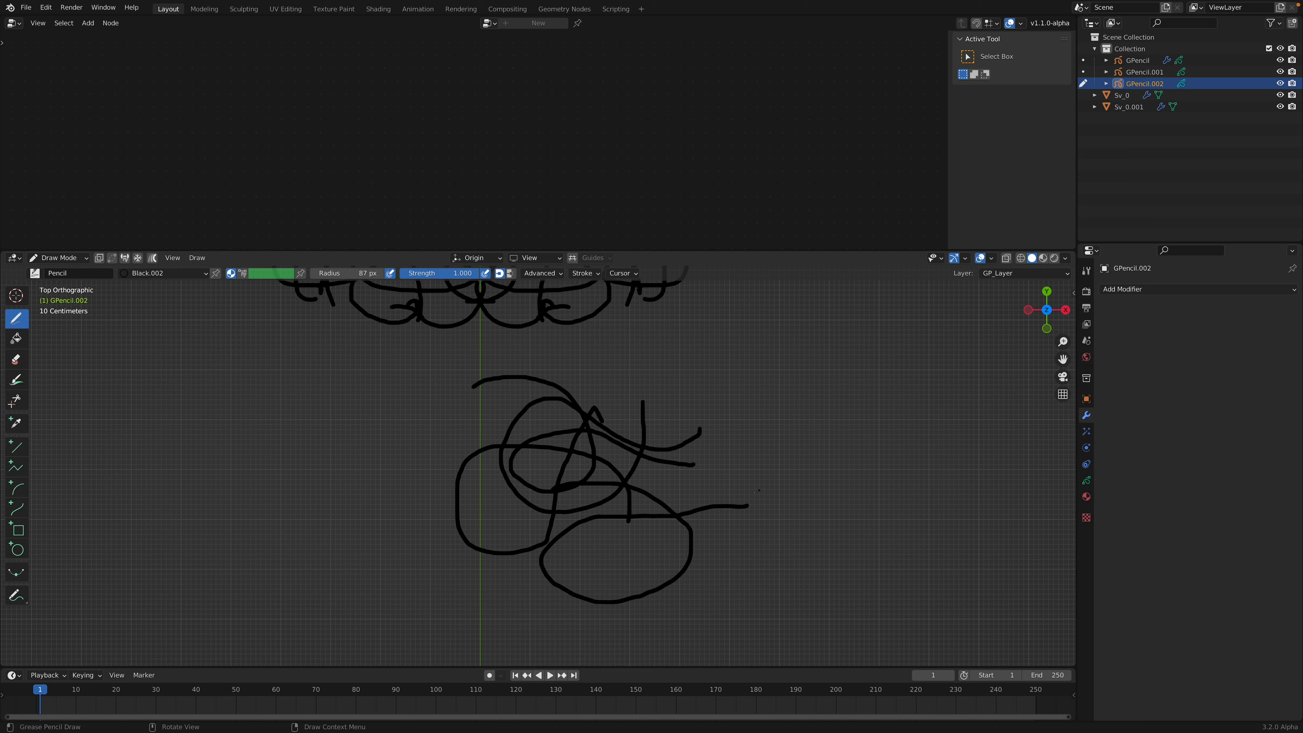
# - Add a Mirror modifier on X and a Length modifier to GPencil.002
pyautogui.click(1128, 289)
pyautogui.click(1119, 399)
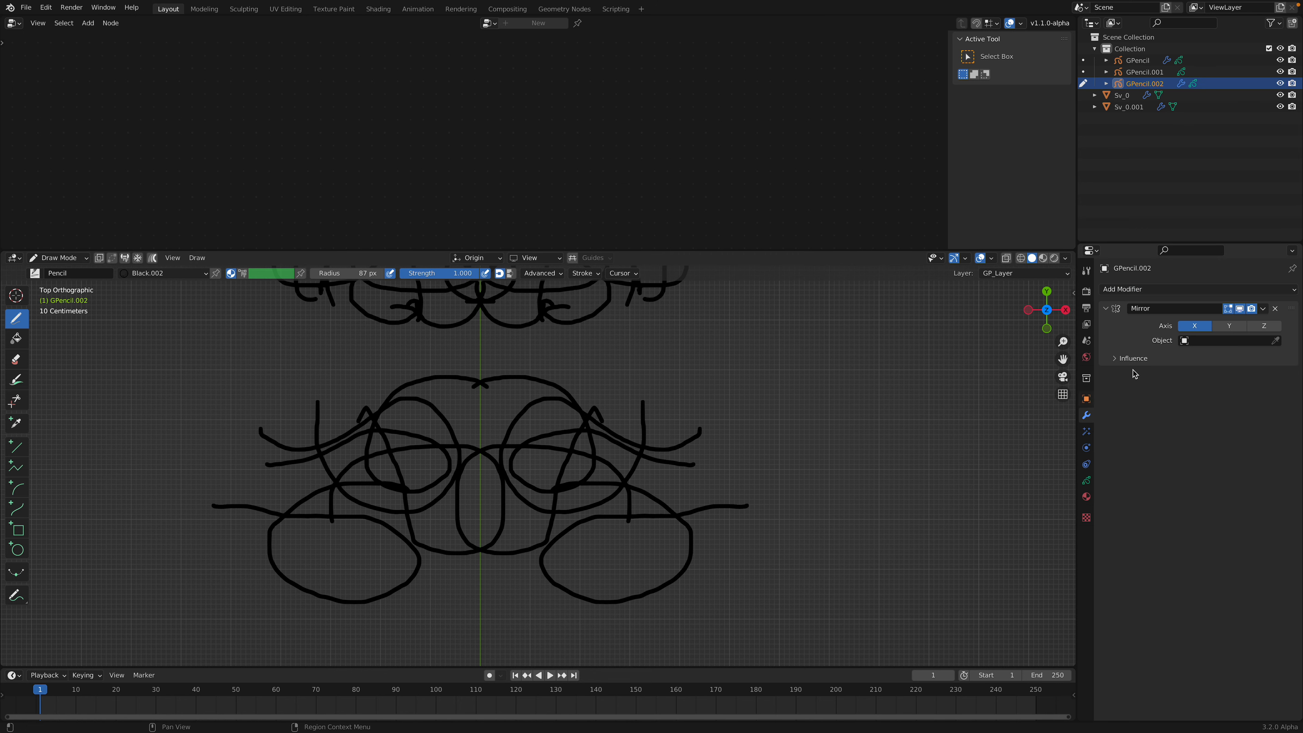
pyautogui.click(1165, 290)
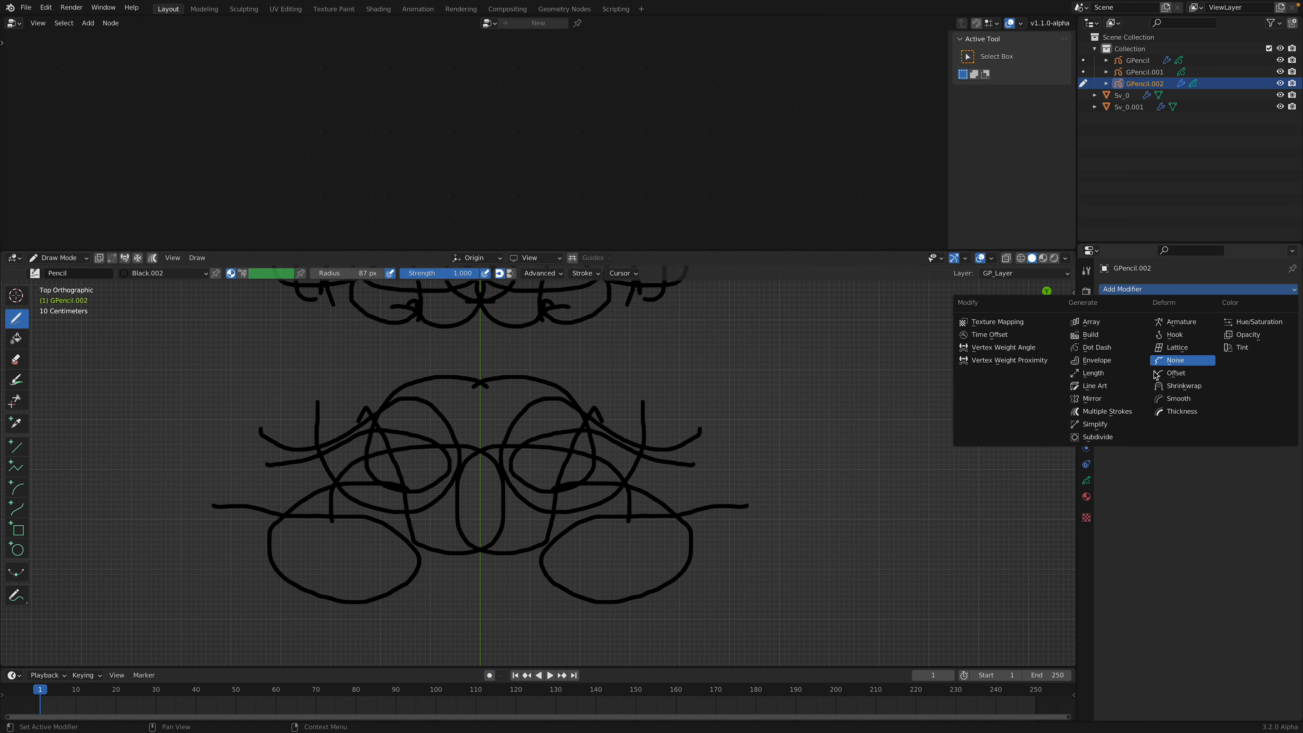
pyautogui.click(1128, 375)
# - Draw more looping strokes to extend the mirrored figure with a lower body, legs and petal-shaped hands
pyautogui.keyDown('shift'); pyautogui.moveTo(578, 545); pyautogui.dragTo(604, 517, button='middle'); pyautogui.keyUp('shift')
pyautogui.moveTo(549, 493)
pyautogui.mouseDown()
pyautogui.moveTo(637, 606)
pyautogui.moveTo(577, 544)
pyautogui.moveTo(488, 583)
pyautogui.moveTo(568, 506)
pyautogui.mouseUp()
pyautogui.moveTo(676, 492)
pyautogui.mouseDown()
pyautogui.moveTo(754, 539)
pyautogui.moveTo(792, 595)
pyautogui.moveTo(685, 570)
pyautogui.mouseUp()
pyautogui.scroll(-2, 568, 512)
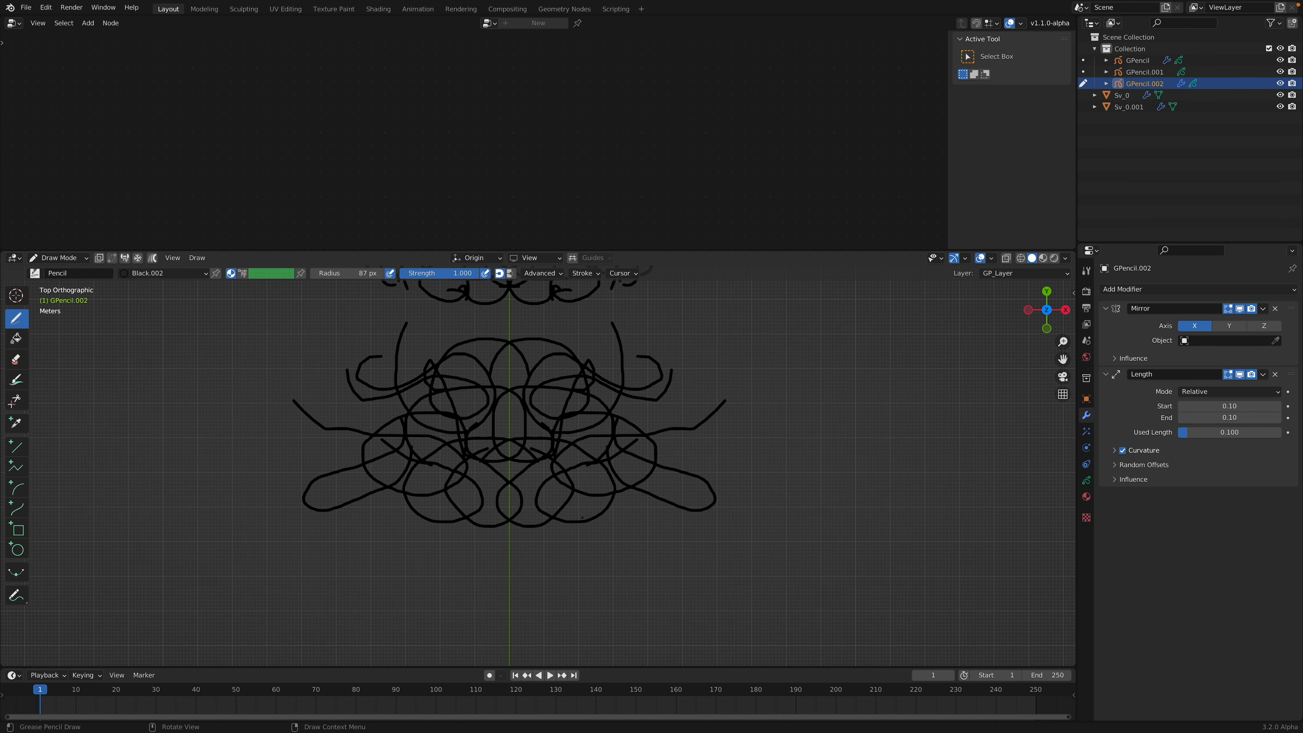
pyautogui.moveTo(509, 549)
pyautogui.mouseDown()
pyautogui.moveTo(614, 603)
pyautogui.moveTo(548, 562)
pyautogui.moveTo(514, 651)
pyautogui.mouseUp()
pyautogui.moveTo(528, 571)
pyautogui.mouseDown()
pyautogui.moveTo(477, 634)
pyautogui.moveTo(475, 610)
pyautogui.mouseUp()
pyautogui.scroll(2, 605, 527)
pyautogui.moveTo(774, 515)
pyautogui.mouseDown()
pyautogui.moveTo(807, 555)
pyautogui.moveTo(778, 524)
pyautogui.moveTo(798, 498)
pyautogui.mouseUp()
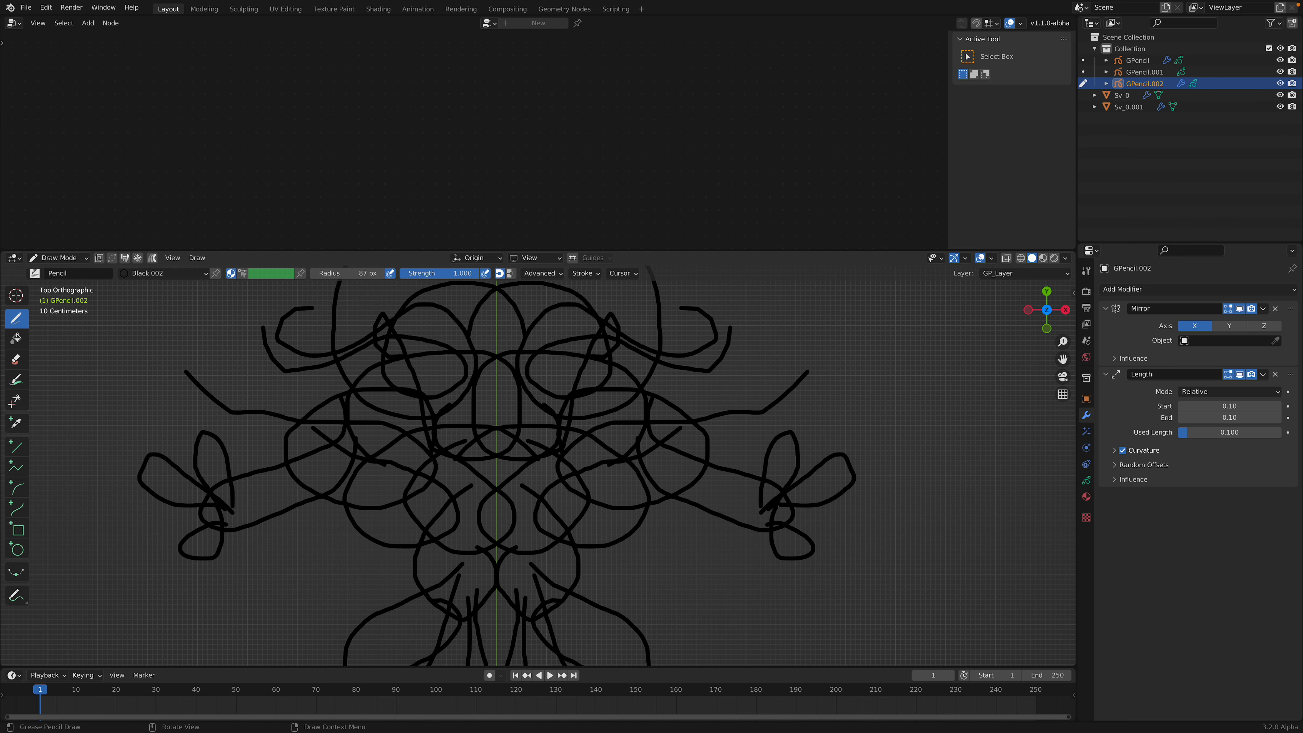
# - Set the Length modifier's Start to 0.07 and End to 0.09, and save the file
pyautogui.scroll(-1, 668, 480)
pyautogui.moveTo(1193, 406)
pyautogui.mouseDown()
pyautogui.moveTo(1177, 406)
pyautogui.moveTo(1231, 417)
pyautogui.moveTo(1210, 417)
pyautogui.mouseUp()
pyautogui.scroll(2, 487, 386)
pyautogui.hotkey('ctrl', 's')
# - Try reshaping the strokes in Sculpt Mode with the Grab brush at a 164 px radius, and undo the edit
pyautogui.click(59, 258)
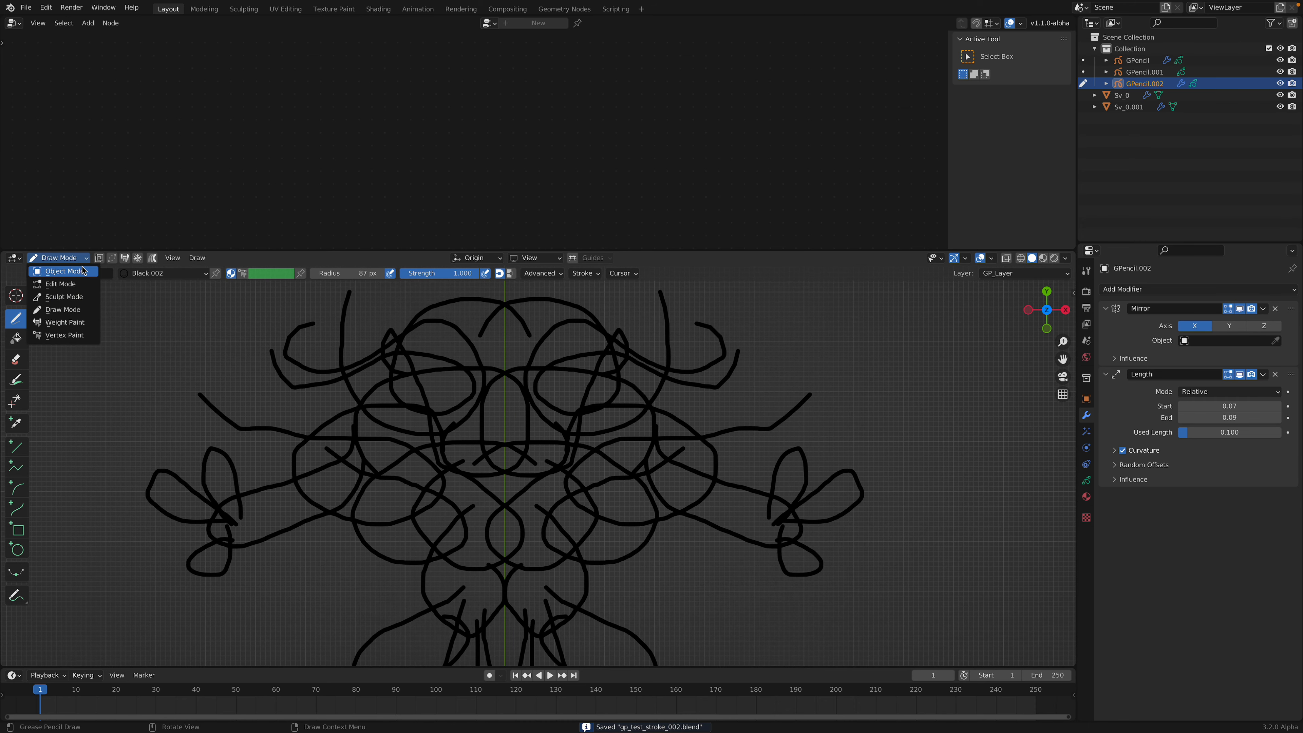
pyautogui.click(83, 296)
pyautogui.moveTo(200, 253); pyautogui.dragTo(208, 175)
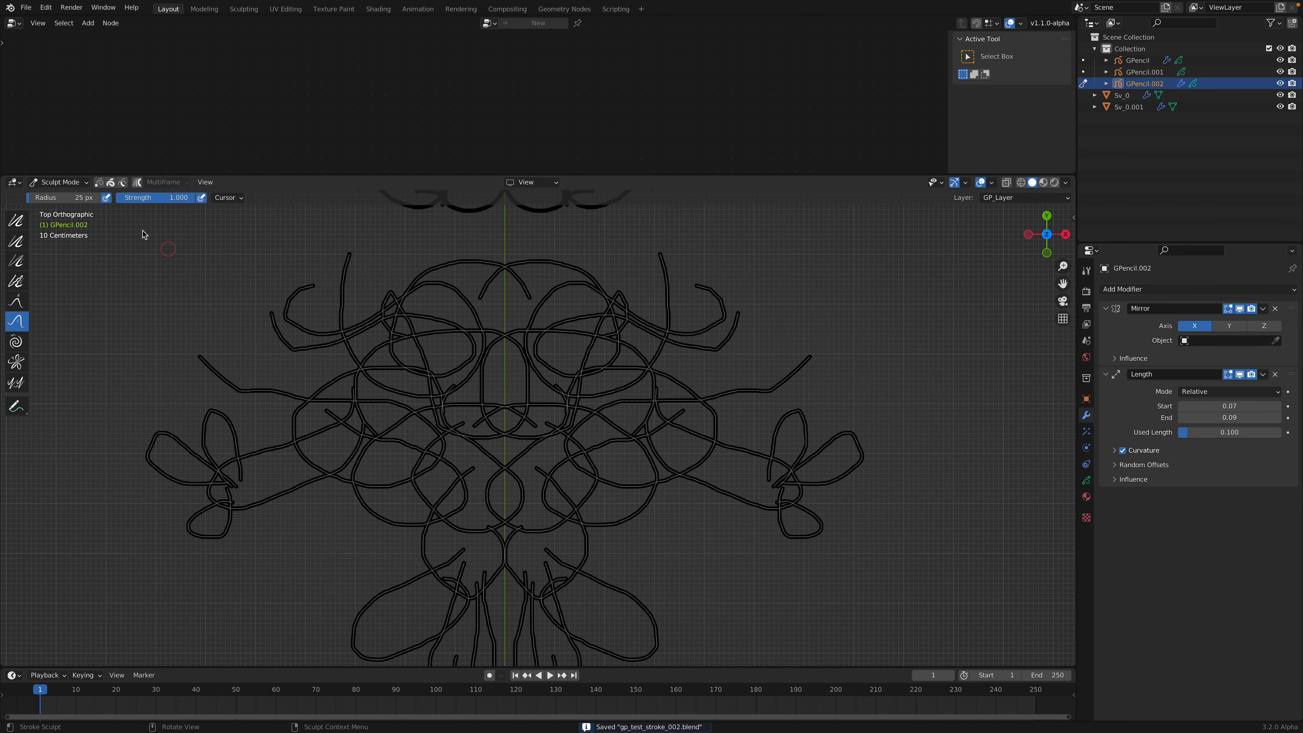
pyautogui.moveTo(30, 280); pyautogui.dragTo(75, 292)
pyautogui.click(63, 300)
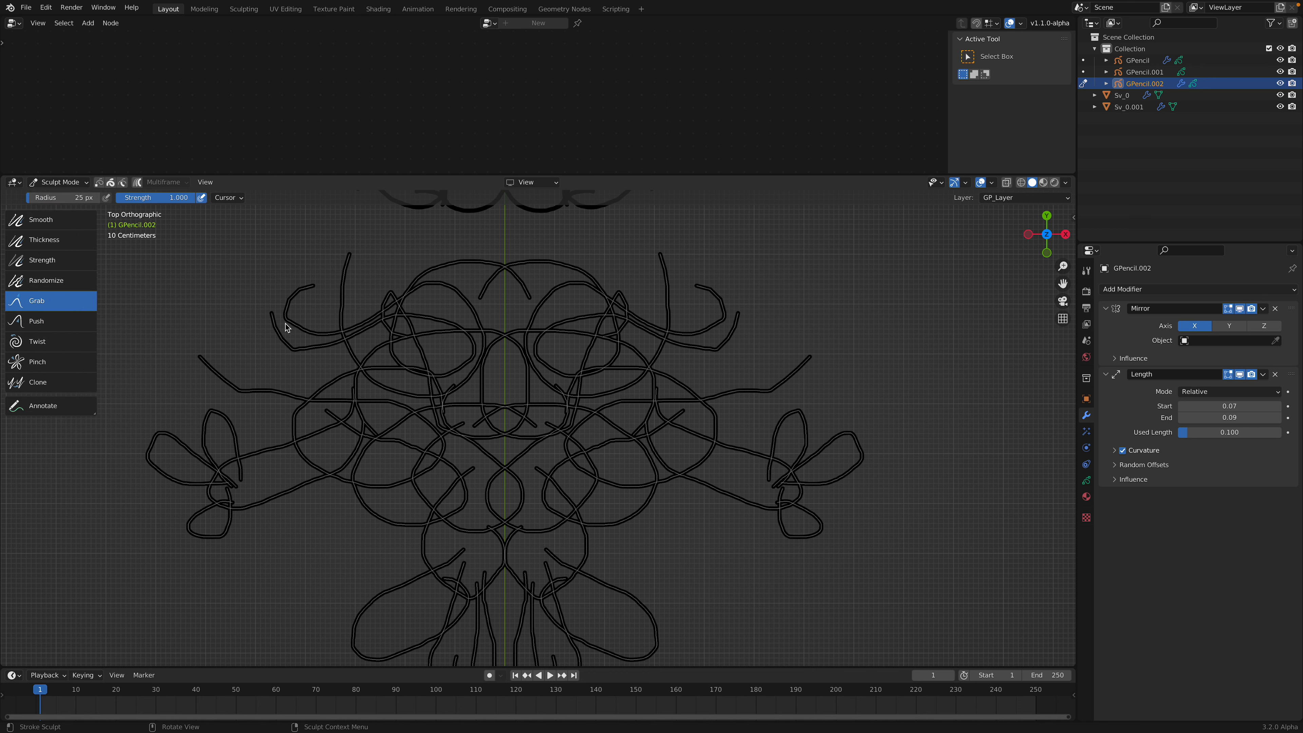
pyautogui.moveTo(61, 198)
pyautogui.mouseDown()
pyautogui.moveTo(95, 197)
pyautogui.moveTo(51, 198)
pyautogui.mouseUp()
pyautogui.moveTo(540, 322)
pyautogui.mouseDown()
pyautogui.moveTo(557, 304)
pyautogui.moveTo(666, 331)
pyautogui.moveTo(646, 470)
pyautogui.moveTo(778, 467)
pyautogui.mouseUp()
pyautogui.hotkey('ctrl', 'z')
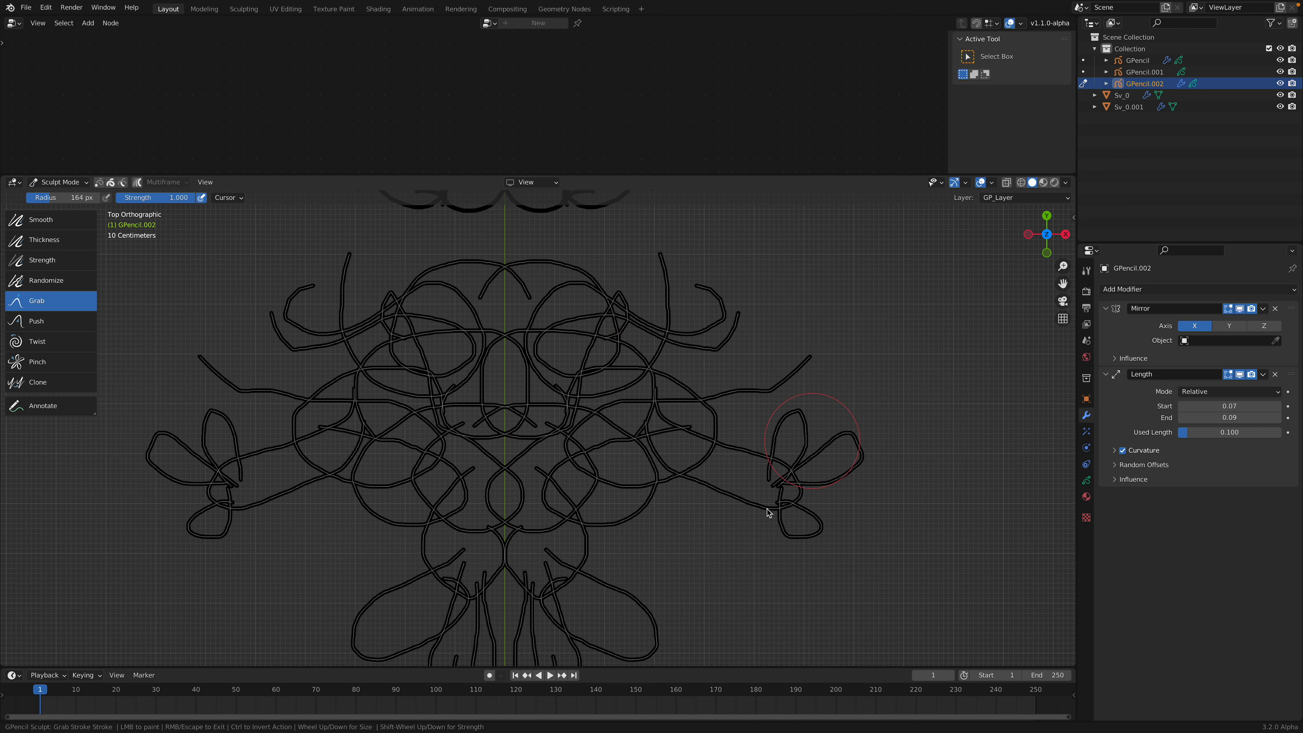
# - Try reshaping the strokes with the Push brush at a 118 px radius, and undo the edits
pyautogui.click(43, 324)
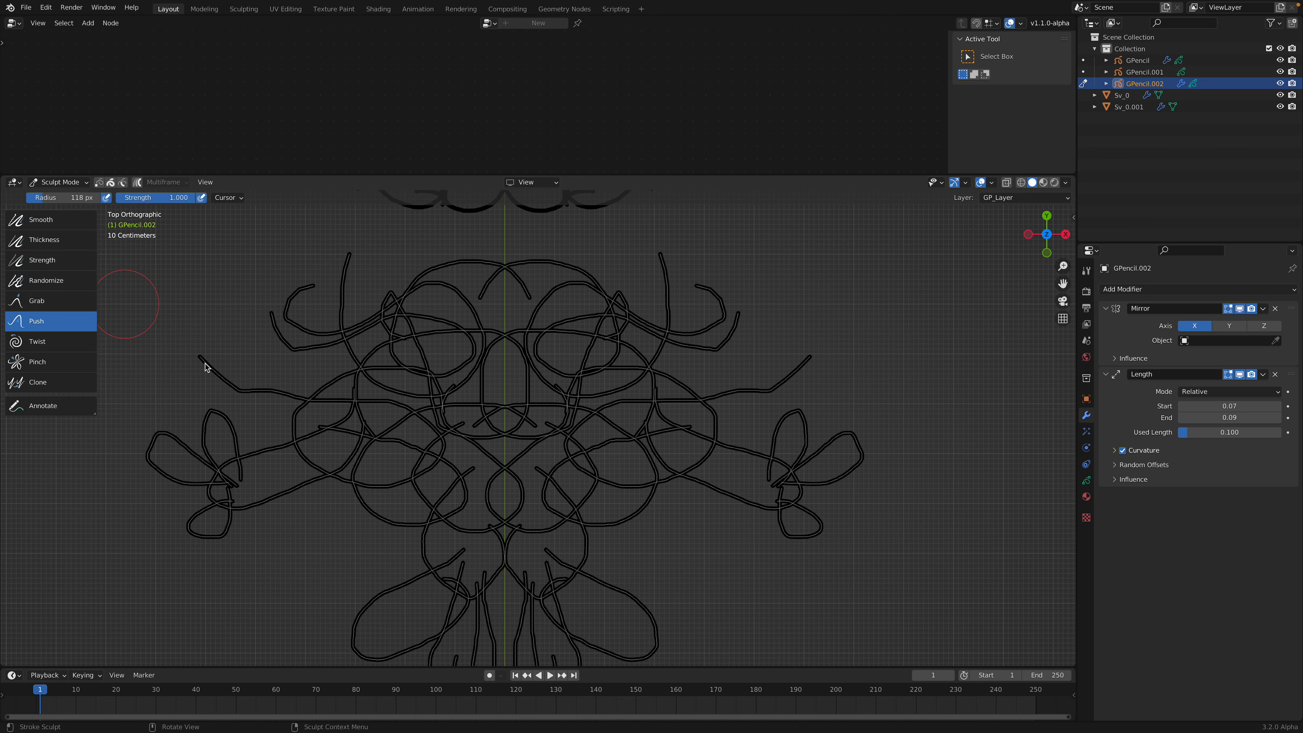
pyautogui.moveTo(506, 477)
pyautogui.mouseDown()
pyautogui.moveTo(548, 410)
pyautogui.moveTo(544, 451)
pyautogui.moveTo(564, 470)
pyautogui.moveTo(569, 445)
pyautogui.moveTo(566, 456)
pyautogui.moveTo(601, 454)
pyautogui.mouseUp()
pyautogui.hotkey('ctrl', 'z')
pyautogui.hotkey('ctrl', 'z')
pyautogui.hotkey('ctrl', 'z')
pyautogui.hotkey('ctrl', 'z')
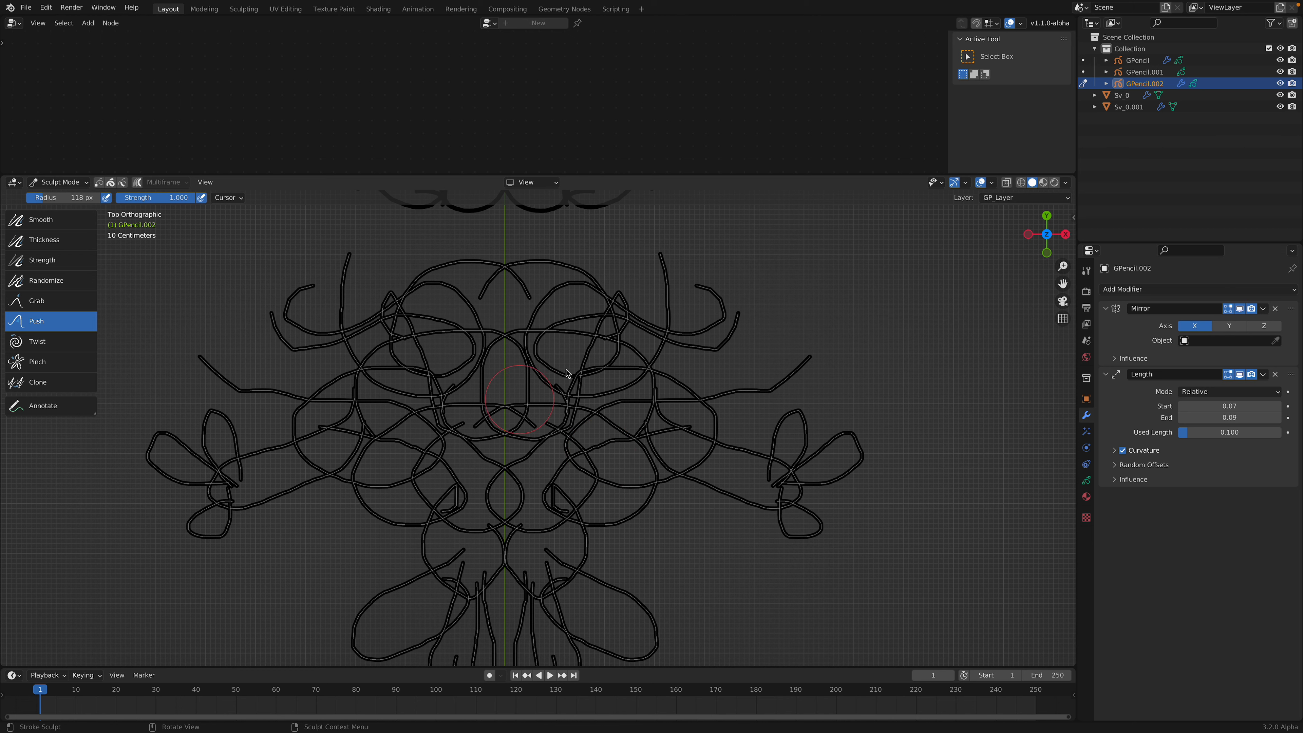
pyautogui.hotkey('ctrl', 'z')
# - Return GPencil.002 to Object Mode, view the whole figure in perspective, and save the file
pyautogui.click(54, 184)
pyautogui.click(55, 196)
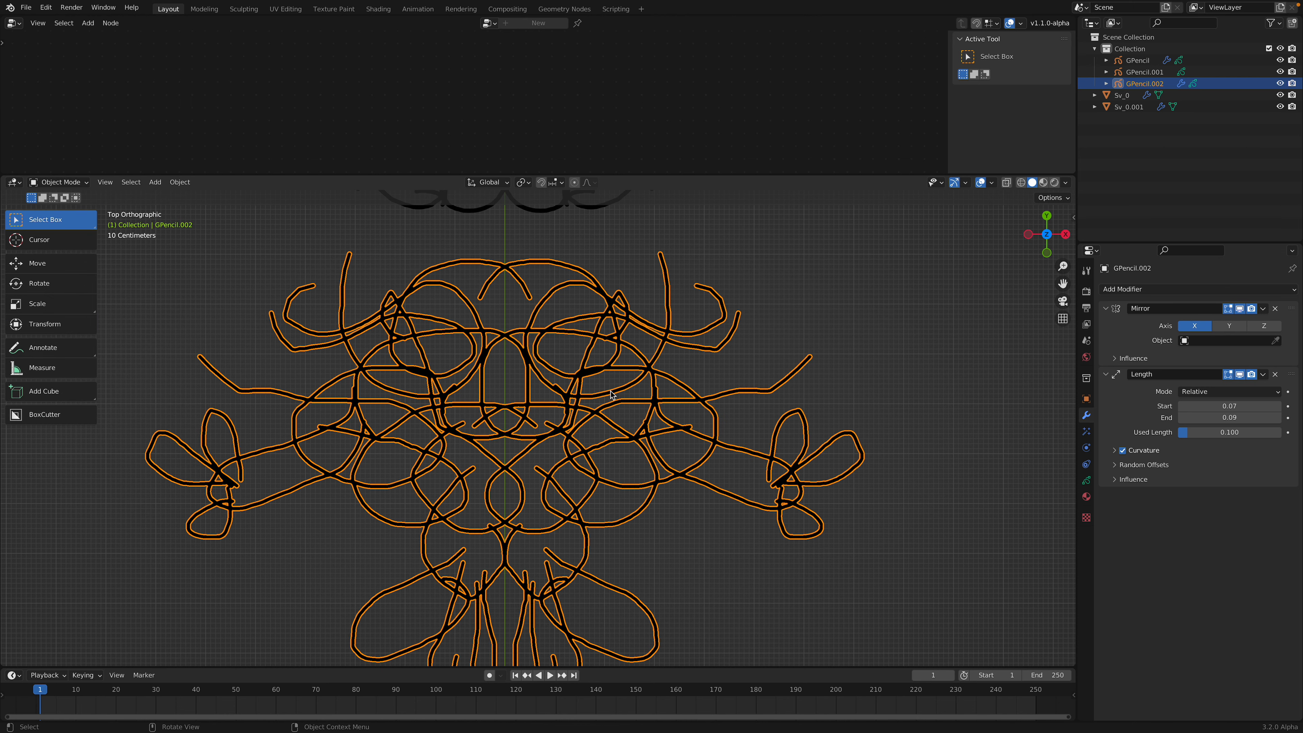
pyautogui.scroll(-2, 611, 390)
pyautogui.moveTo(611, 390); pyautogui.dragTo(621, 376, button='middle')
pyautogui.click(695, 312)
pyautogui.hotkey('ctrl', 's')
pyautogui.click(664, 366)
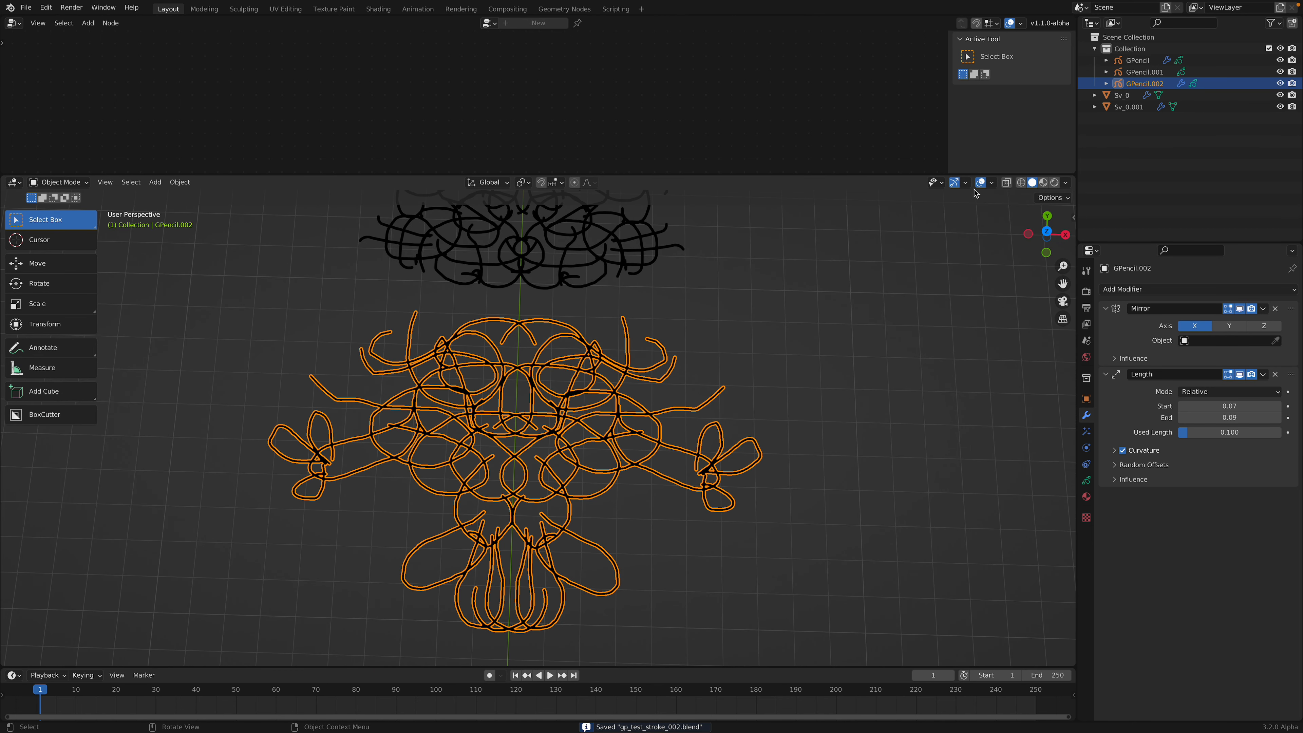
# - Open the NodeTree in the Sverchok node editor, enlarge the editor area, and bring the start of the node chain into view
pyautogui.click(14, 22)
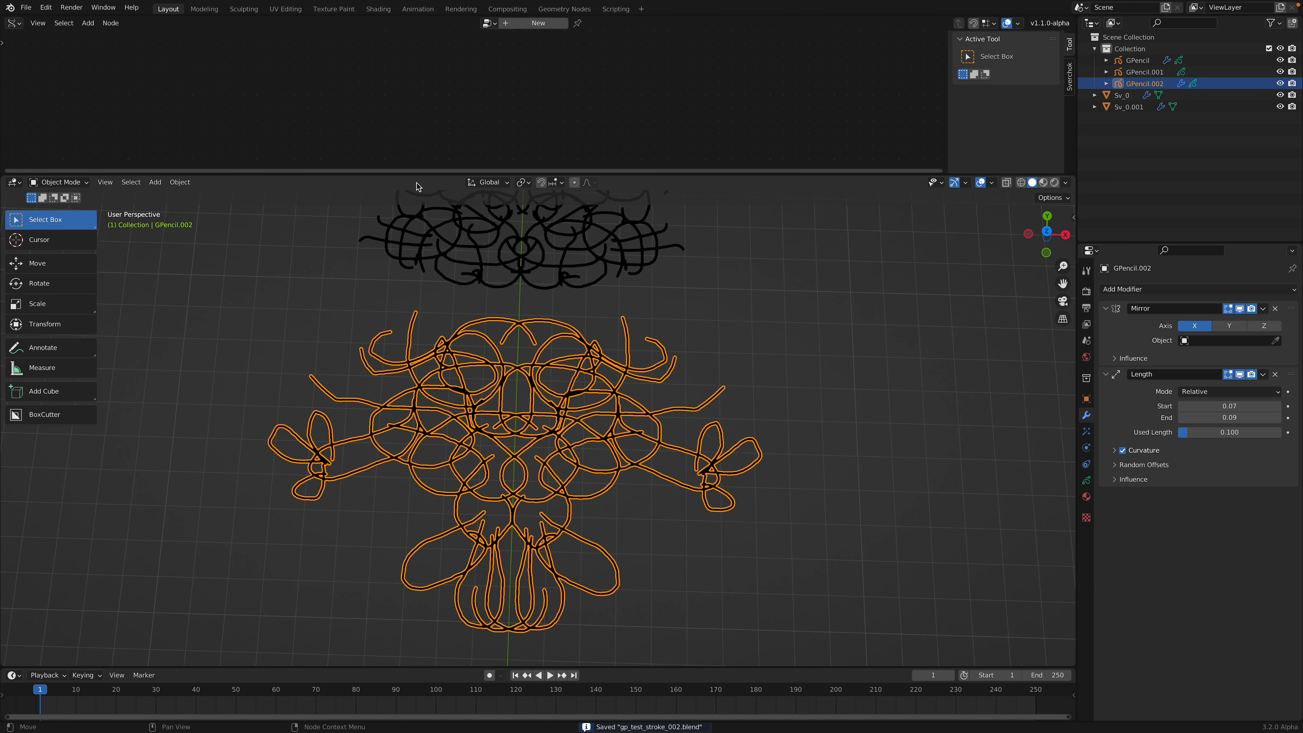
pyautogui.moveTo(416, 176); pyautogui.dragTo(416, 237)
pyautogui.click(489, 24)
pyautogui.click(495, 42)
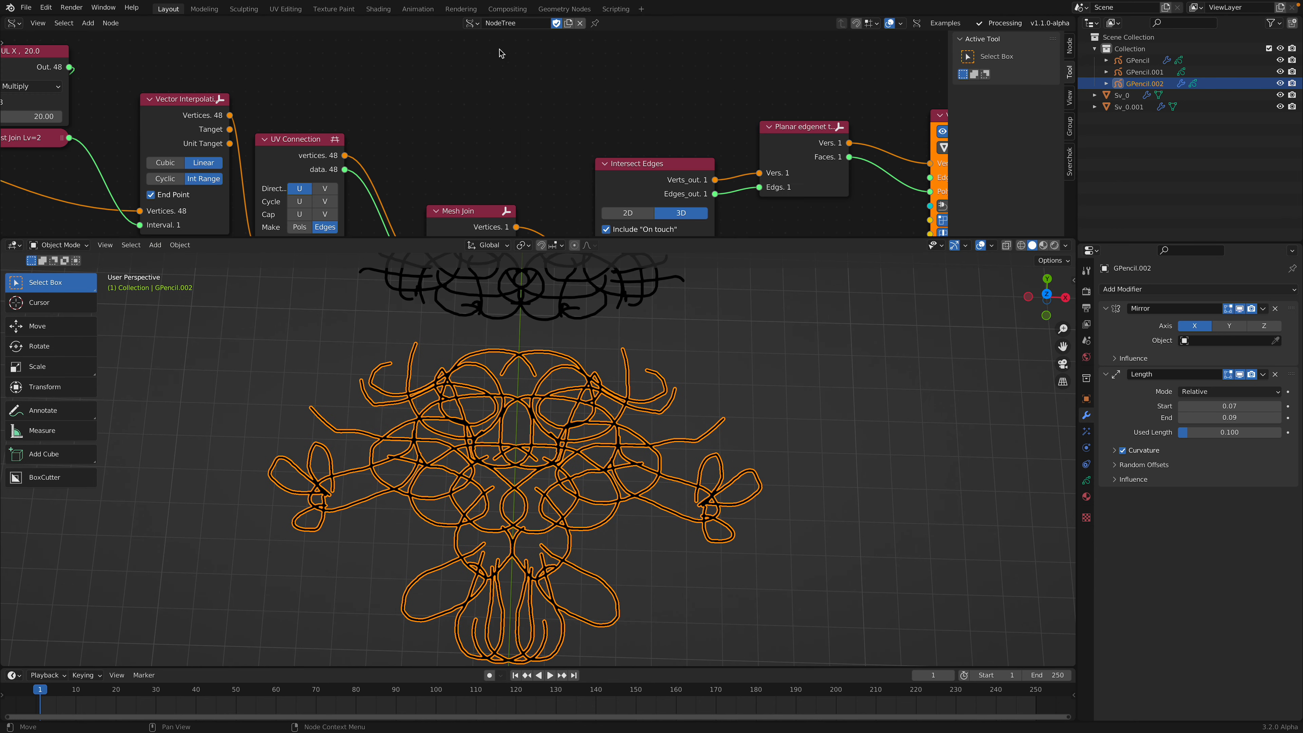
pyautogui.scroll(-4, 520, 123)
pyautogui.moveTo(519, 123); pyautogui.dragTo(565, 71, button='middle')
pyautogui.scroll(-2, 361, 143)
pyautogui.moveTo(361, 143); pyautogui.dragTo(598, 155, button='middle')
pyautogui.scroll(1, 338, 183)
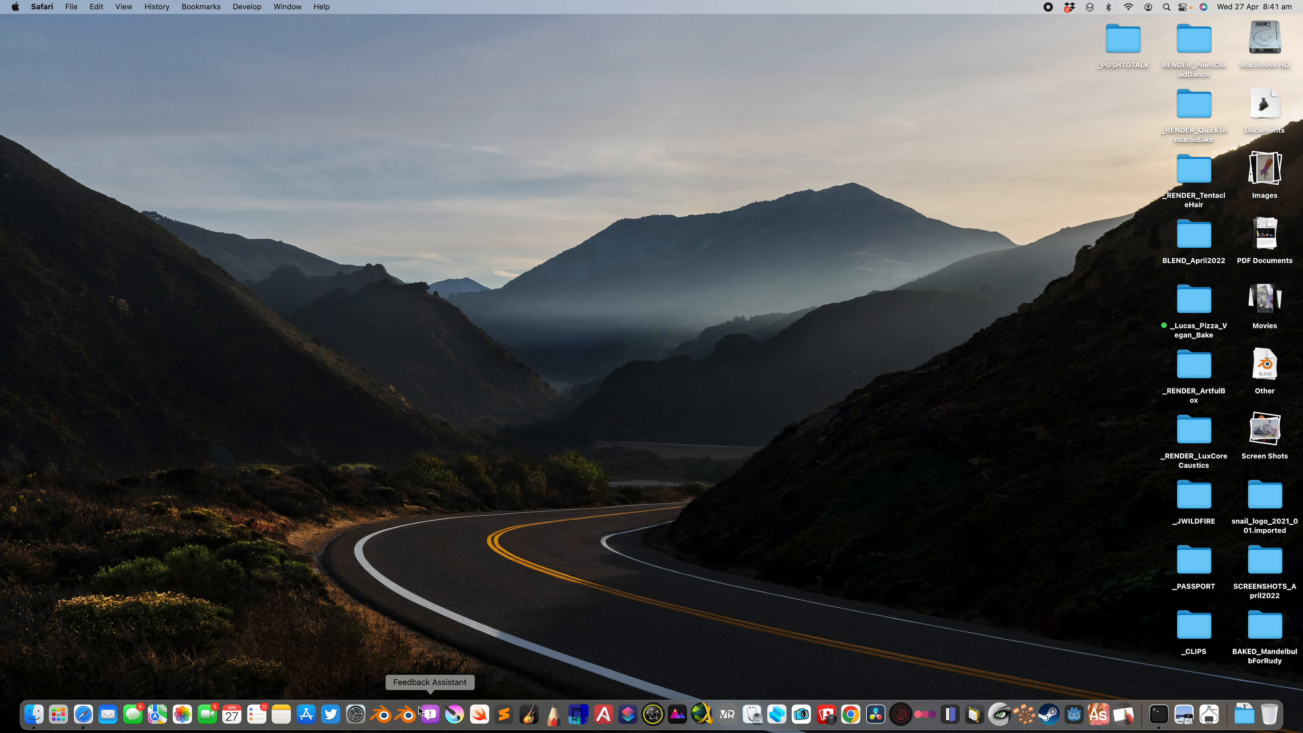
# - Launch Blender 3.1.2 and open gp_expe_01.blend from the Desktop folder
pyautogui.click(381, 713)
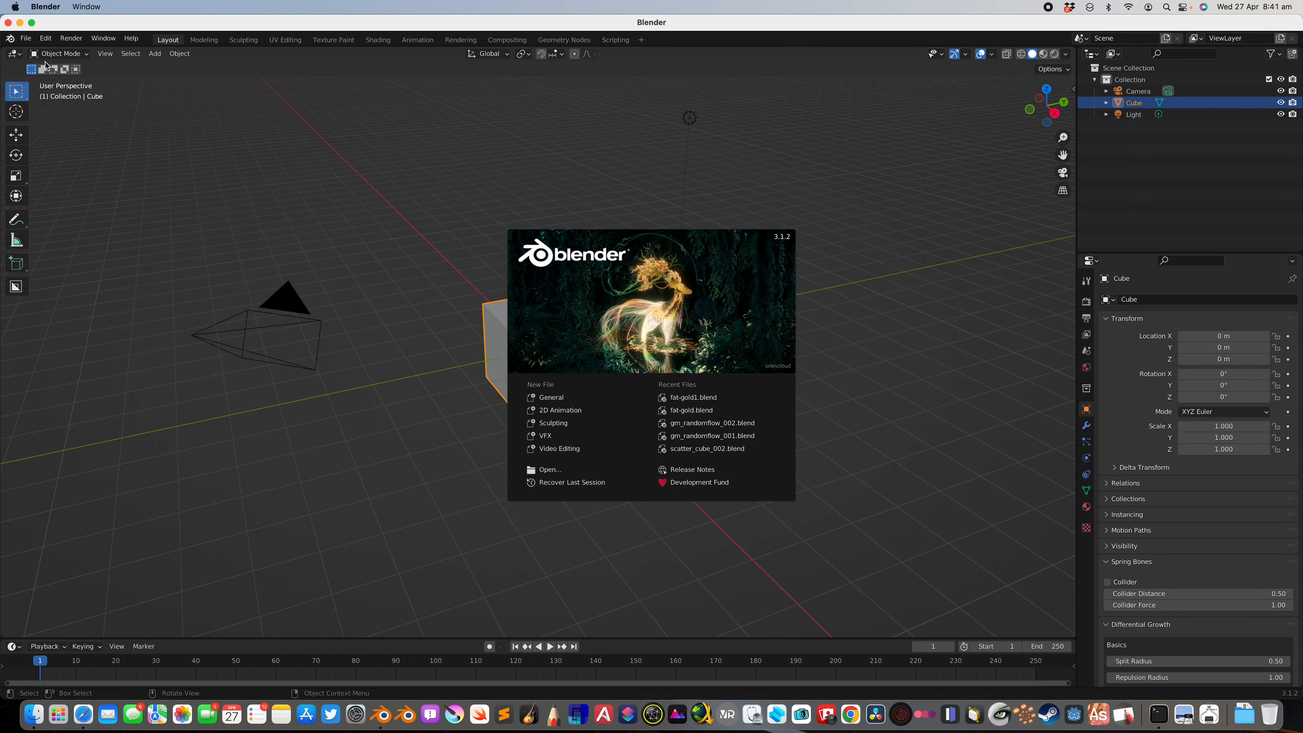
pyautogui.click(26, 40)
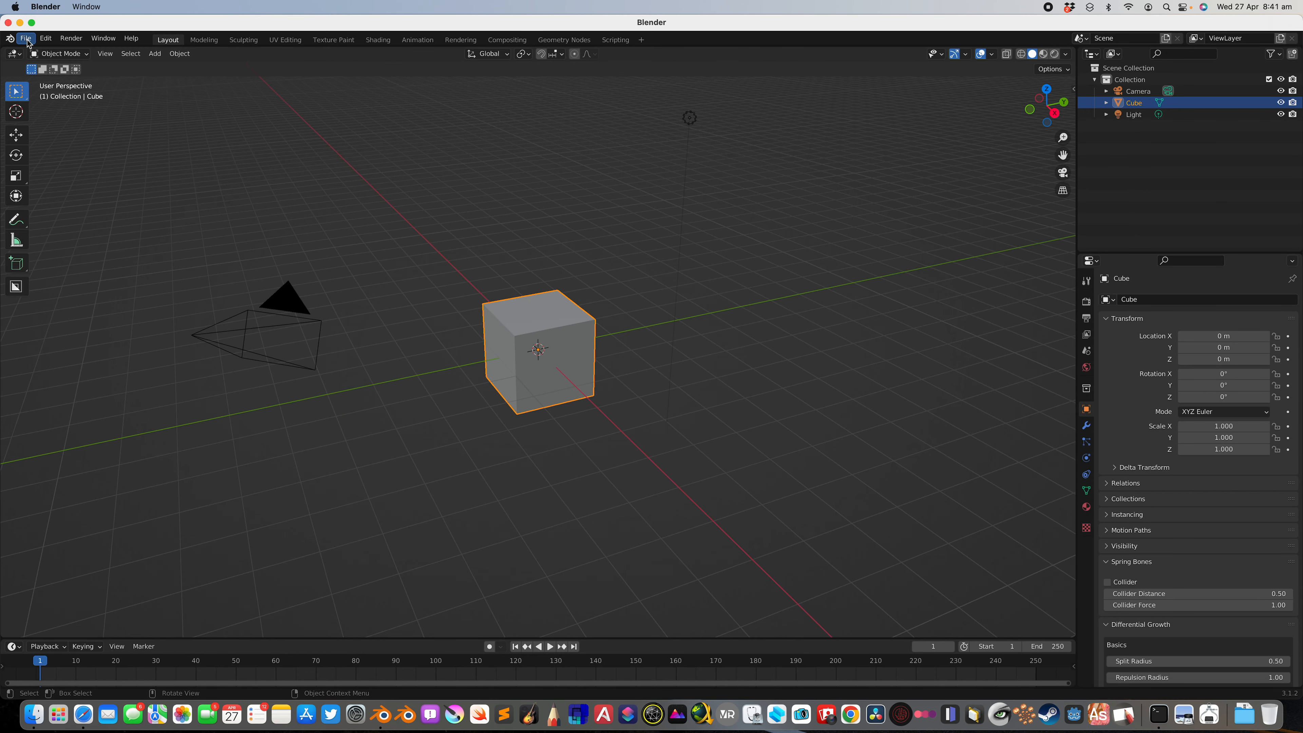
pyautogui.click(27, 39)
pyautogui.click(55, 65)
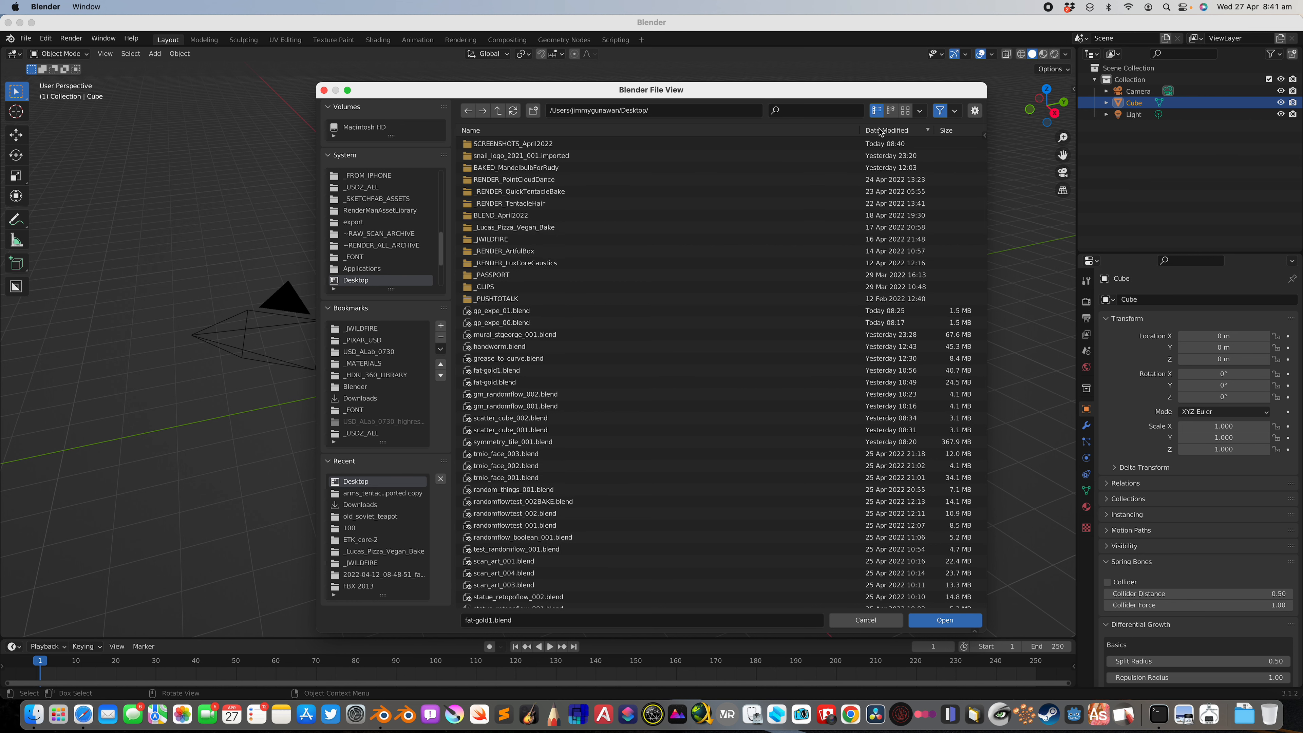
pyautogui.click(608, 313)
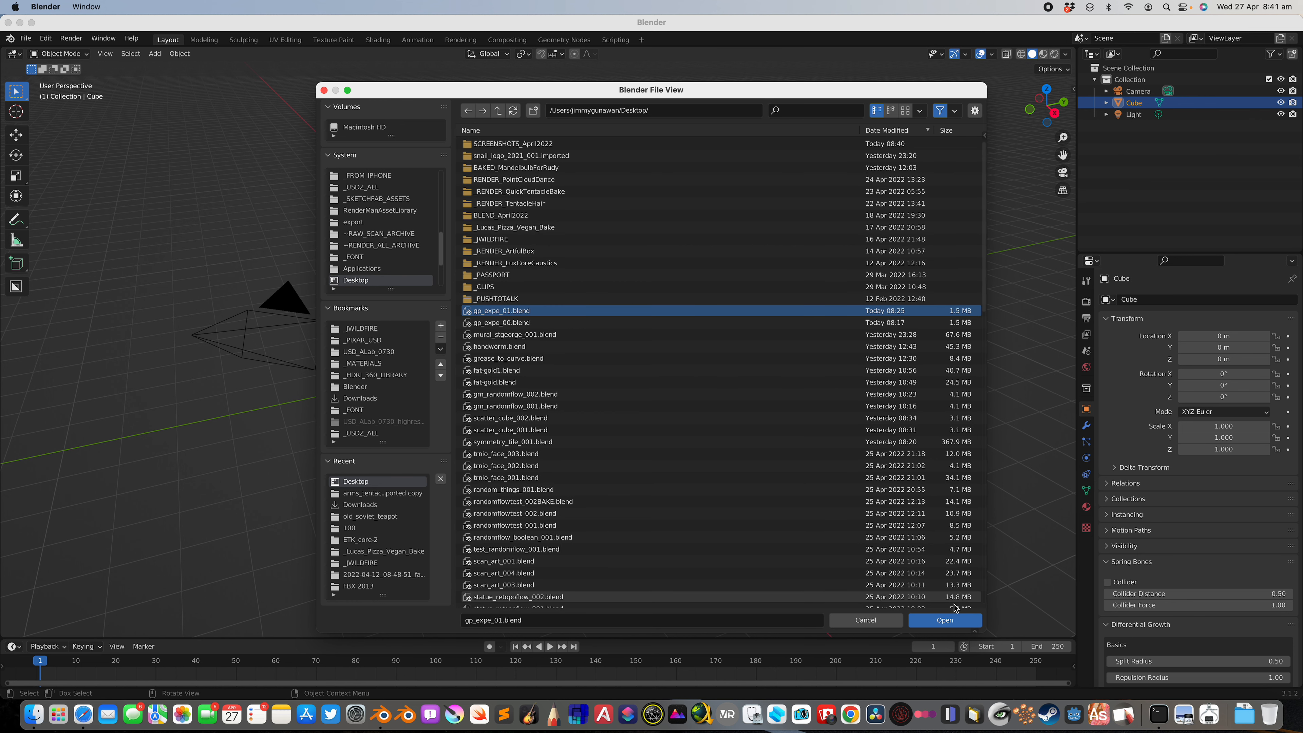
pyautogui.click(956, 621)
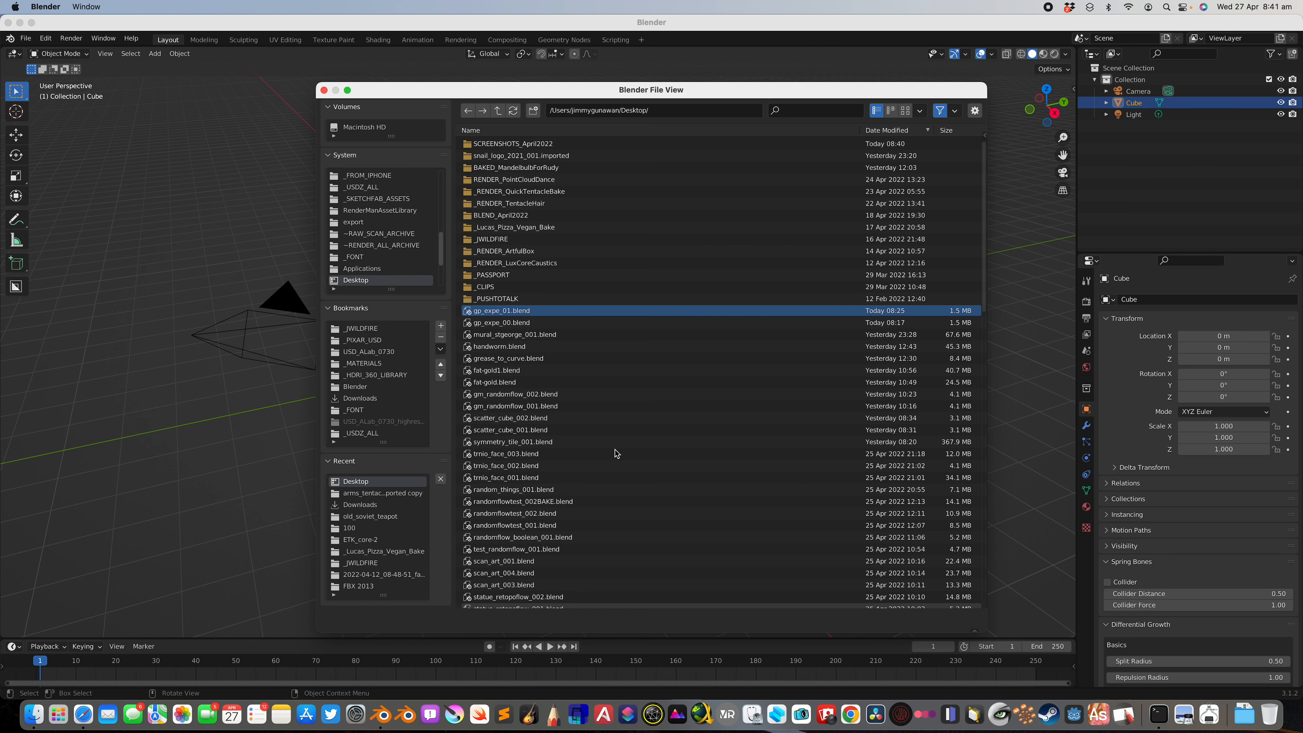
# - Launch Blender 3.2.0 Alpha and reopen the recent file gp_test_stroke_002.blend
pyautogui.click(406, 713)
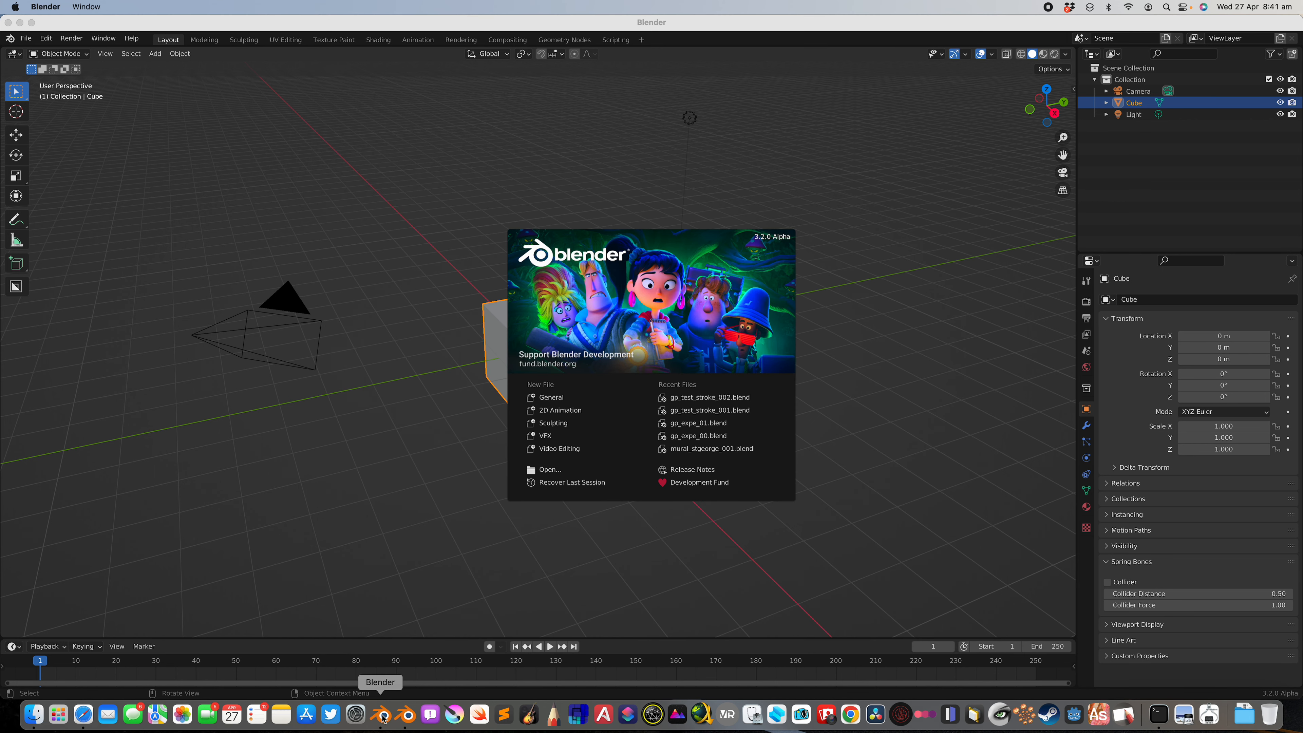
pyautogui.click(29, 63)
pyautogui.click(26, 38)
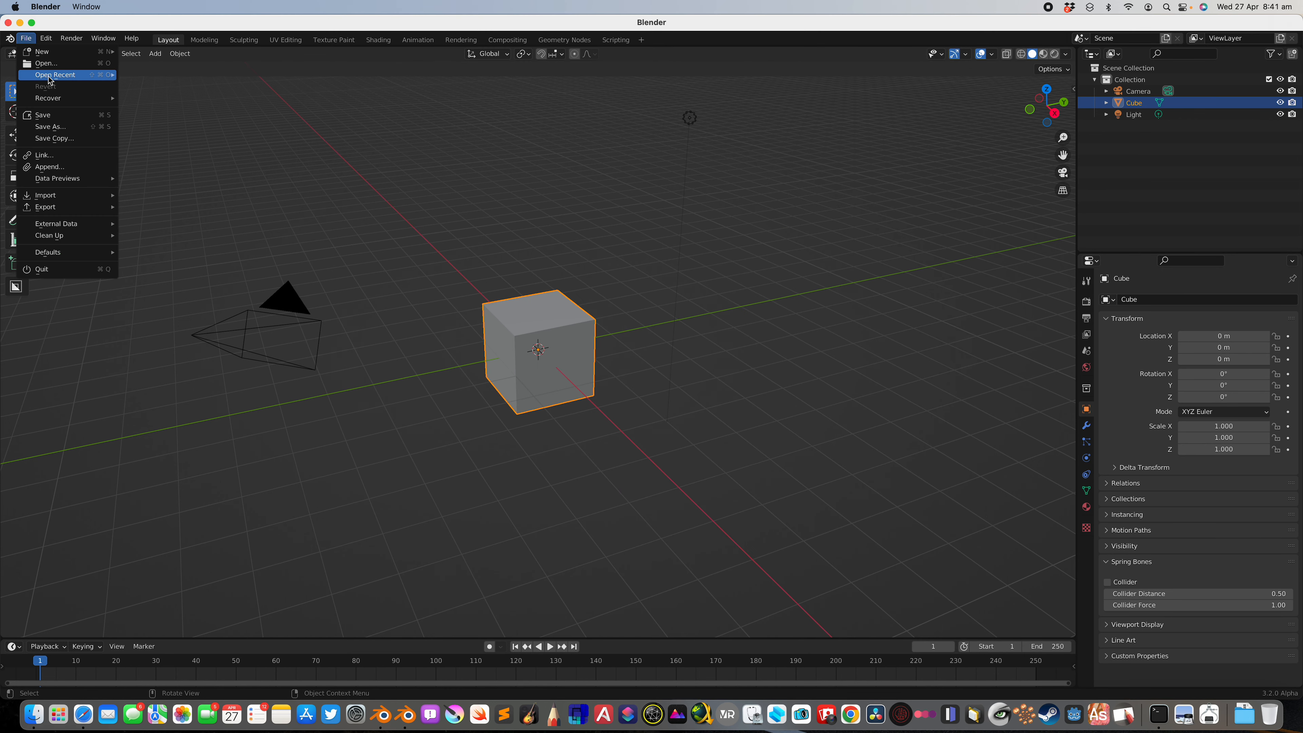
pyautogui.moveTo(56, 75)
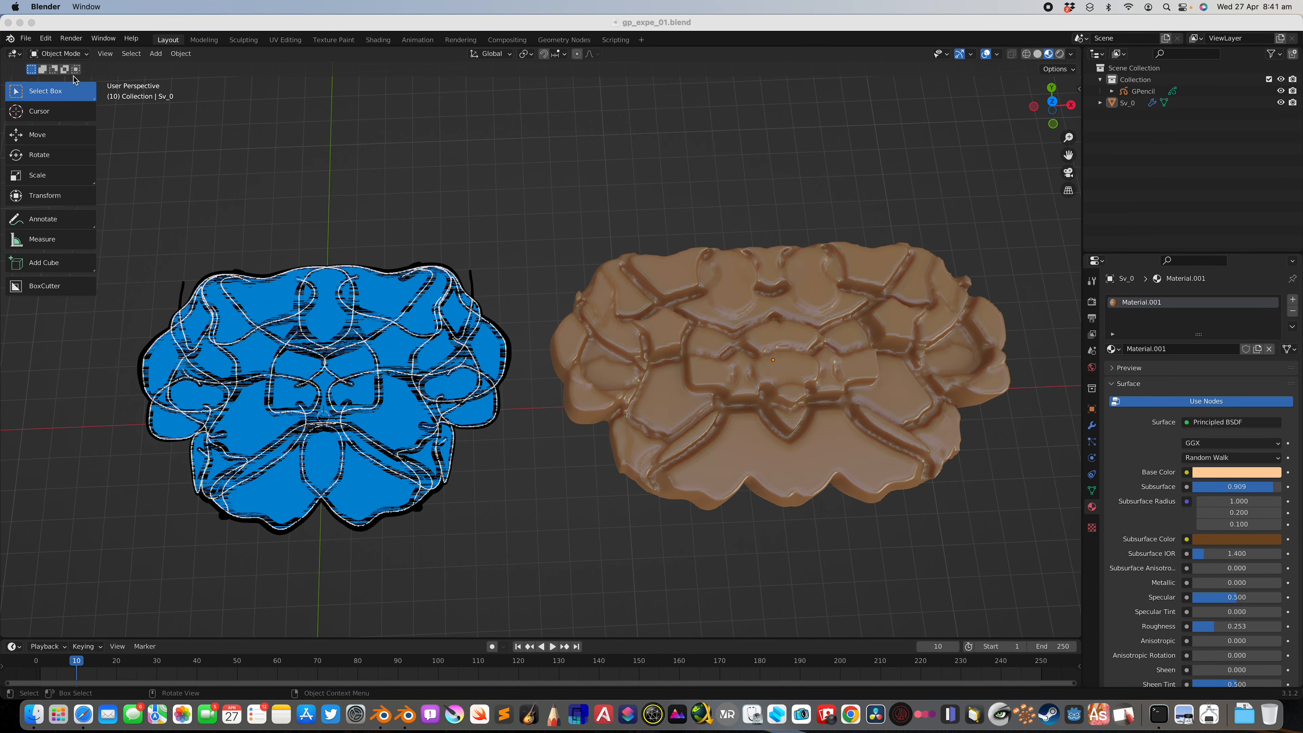
pyautogui.click(31, 23)
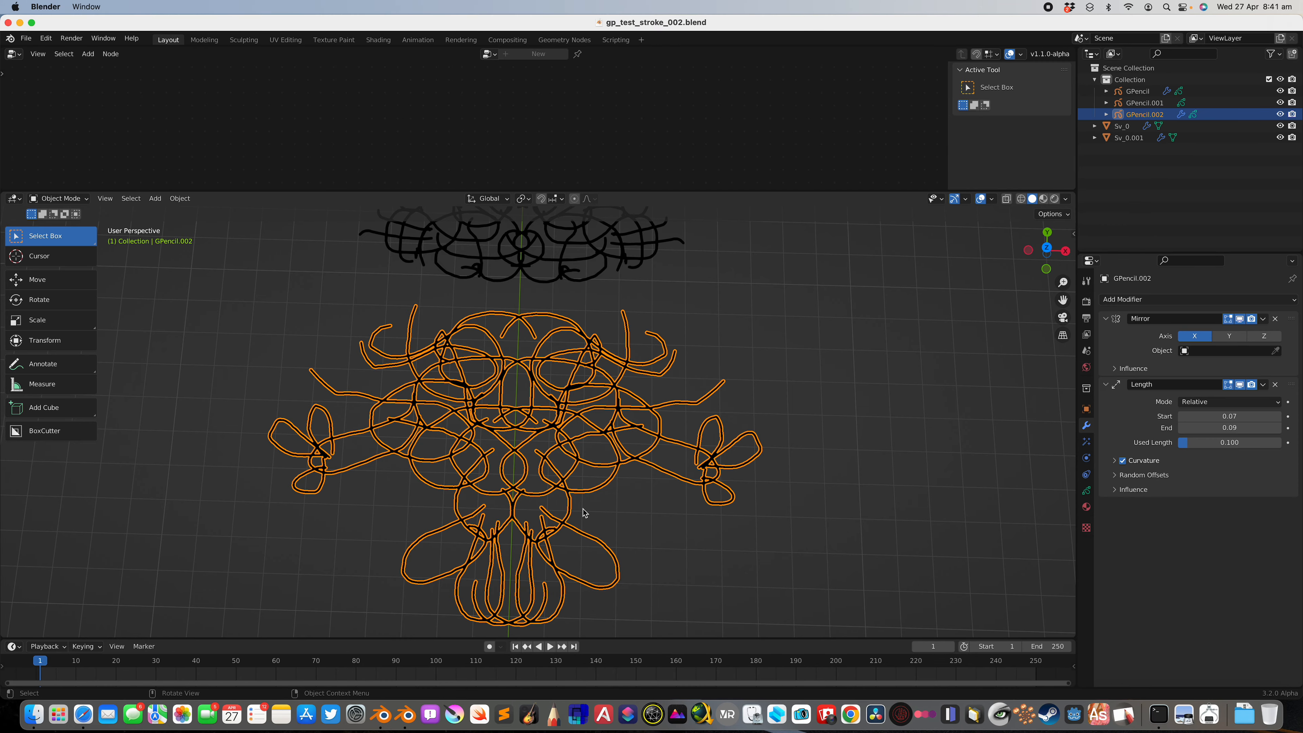
# - Save the reopened file and show the Grease Pencil figure in top orthographic view
pyautogui.moveTo(584, 501)
pyautogui.mouseDown(button='middle')
pyautogui.moveTo(600, 505)
pyautogui.moveTo(684, 381)
pyautogui.mouseUp(button='middle')
pyautogui.scroll(2, 657, 421)
pyautogui.press('super+s')
pyautogui.click(700, 375)
pyautogui.click(657, 384)
pyautogui.scroll(-3, 684, 382)
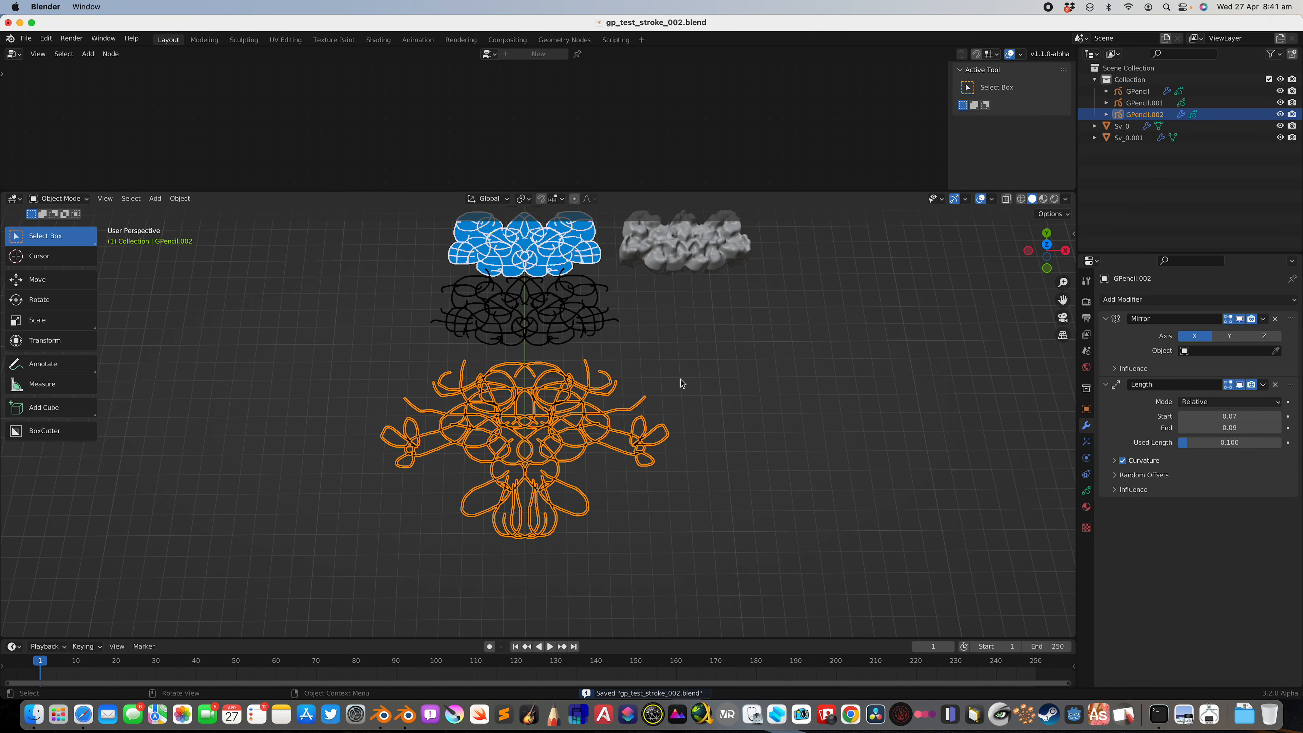
pyautogui.scroll(2, 606, 354)
pyautogui.click(1046, 245)
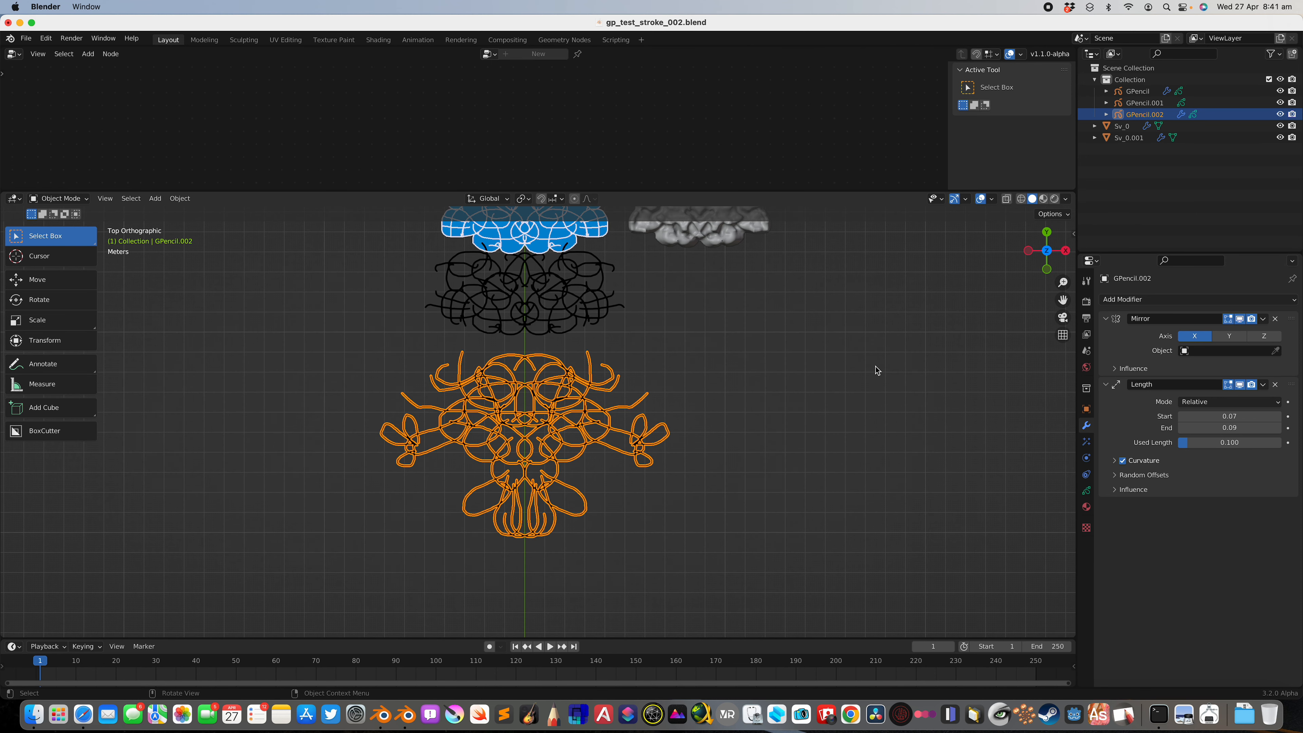
# - Remove the Length modifier from GPencil.002, apply its Mirror modifier, and save the file
pyautogui.click(1263, 319)
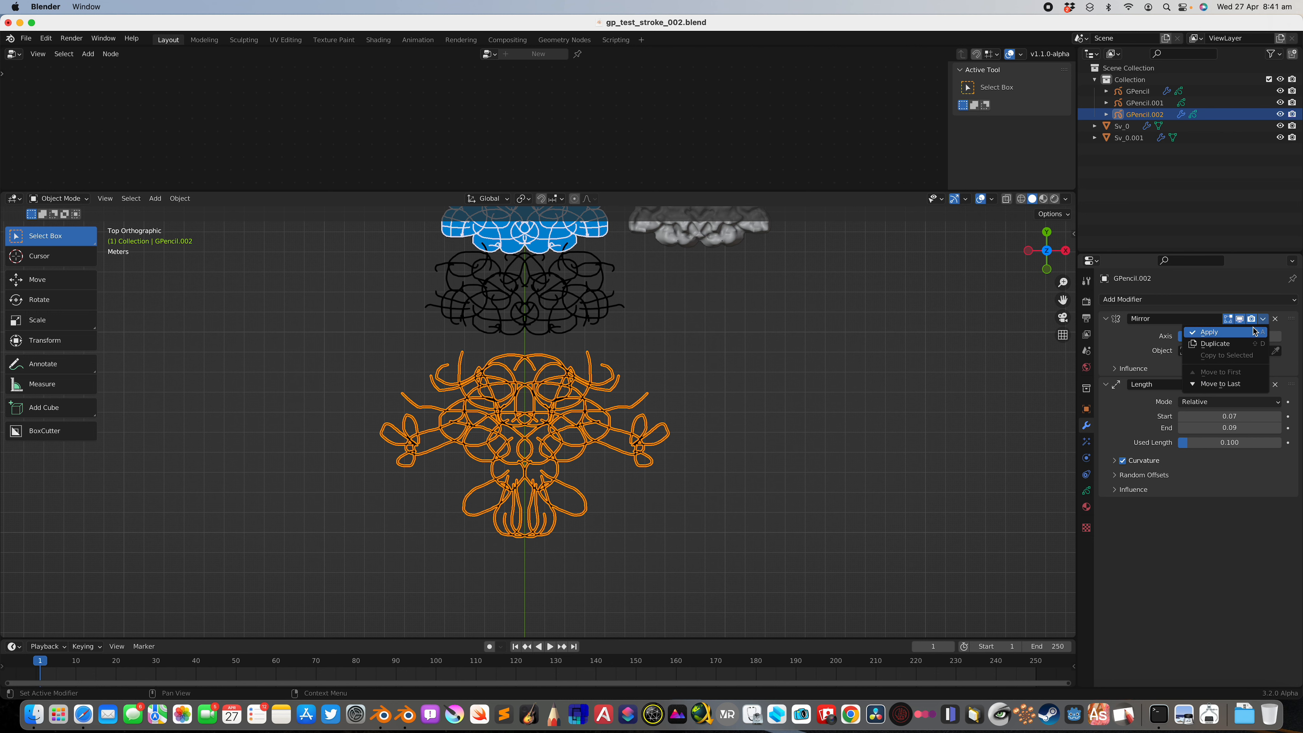
pyautogui.click(1276, 385)
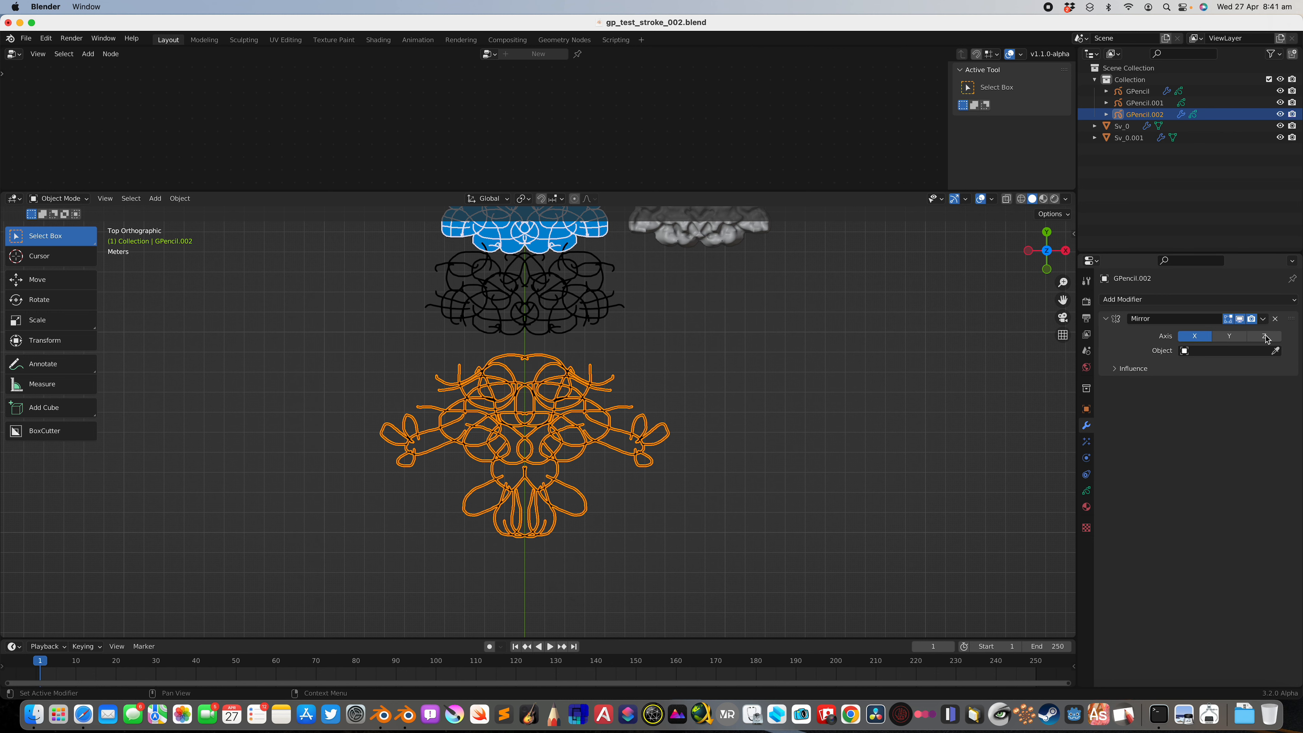
pyautogui.click(1263, 318)
pyautogui.click(1242, 334)
pyautogui.scroll(2, 794, 400)
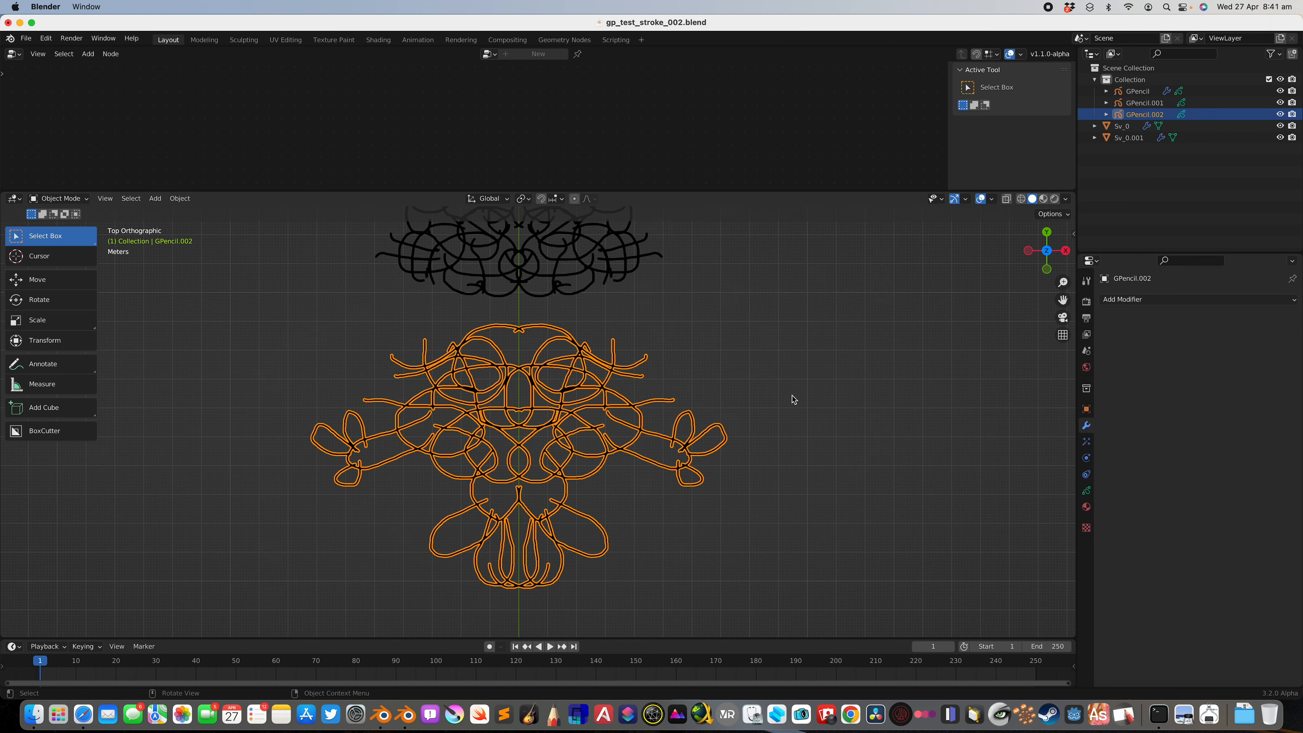
pyautogui.press('super+s')
# - Add a Length modifier to the mirrored GPencil.002 strokes, apply it, and save the file
pyautogui.click(1132, 299)
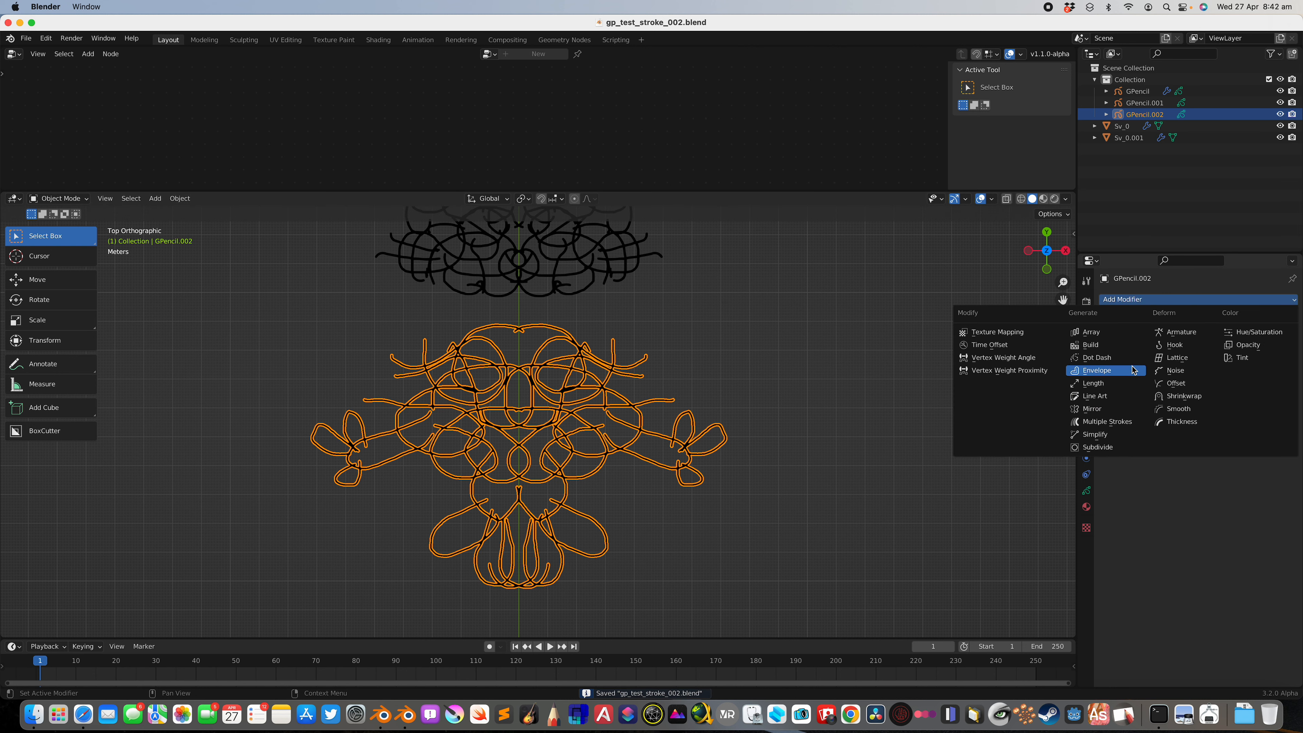
pyautogui.click(1133, 386)
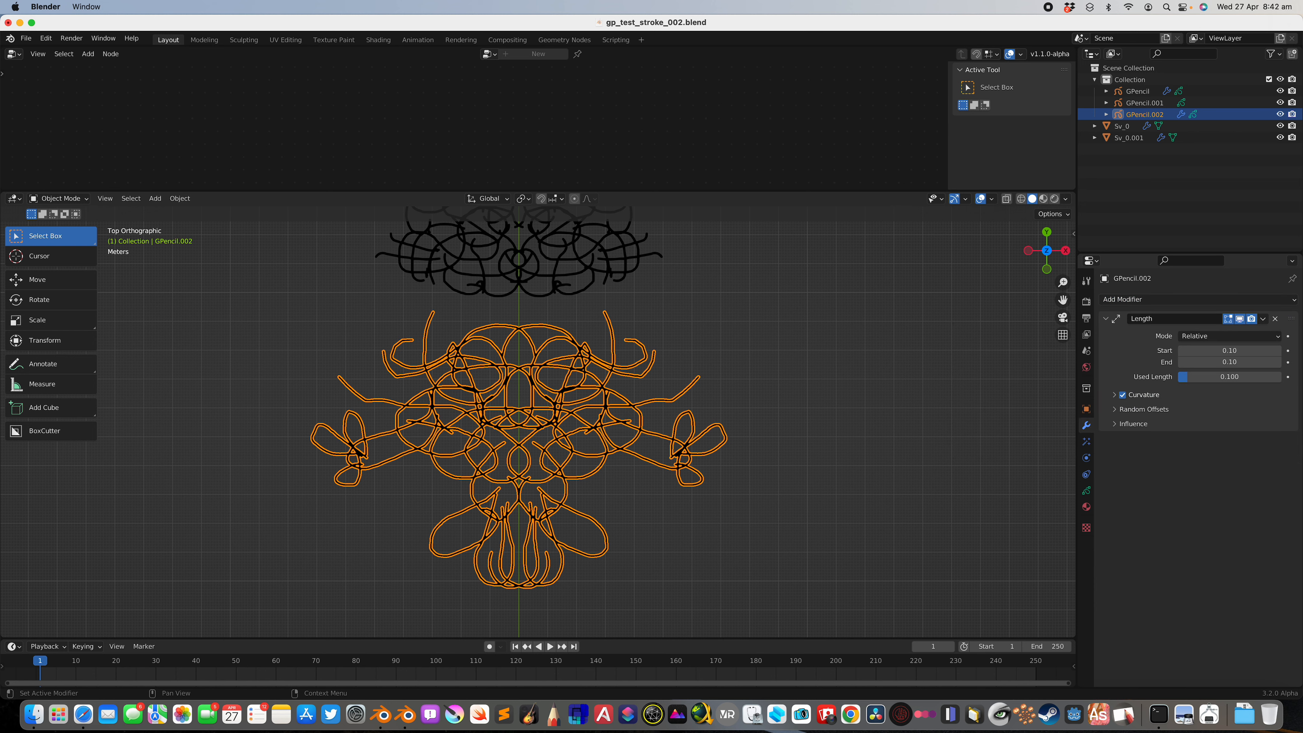
pyautogui.press('x')
pyautogui.press('super+s')
pyautogui.click(644, 366)
pyautogui.click(644, 366)
# - Switch the node area to Sverchok Nodes, enlarge it, and load the existing NodeTree
pyautogui.click(14, 54)
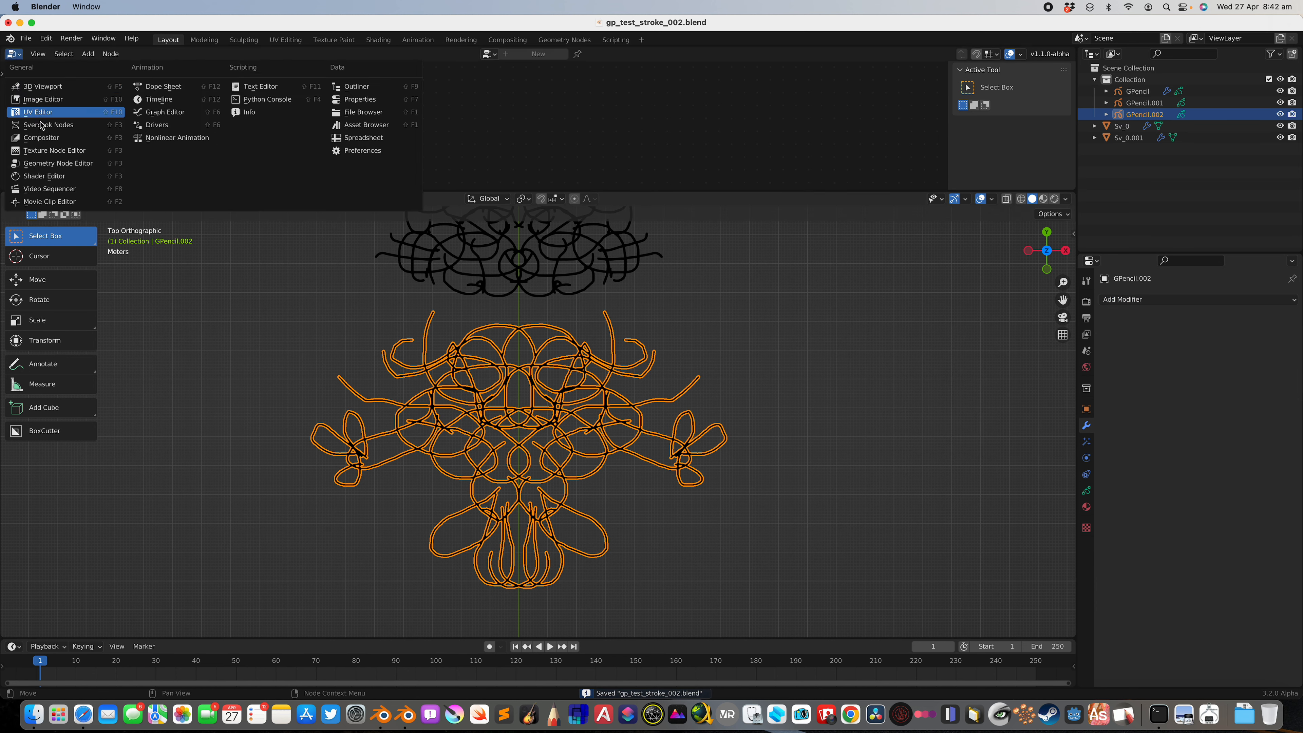
pyautogui.click(52, 123)
pyautogui.moveTo(372, 190); pyautogui.dragTo(373, 259)
pyautogui.click(489, 54)
pyautogui.click(497, 72)
pyautogui.scroll(-7, 502, 144)
pyautogui.moveTo(532, 148); pyautogui.dragTo(758, 87, button='middle')
pyautogui.scroll(4, 308, 176)
# - Set the Object ID Selector node's grease pencil to GPencil.004 and deselect everything in the viewport
pyautogui.click(264, 126)
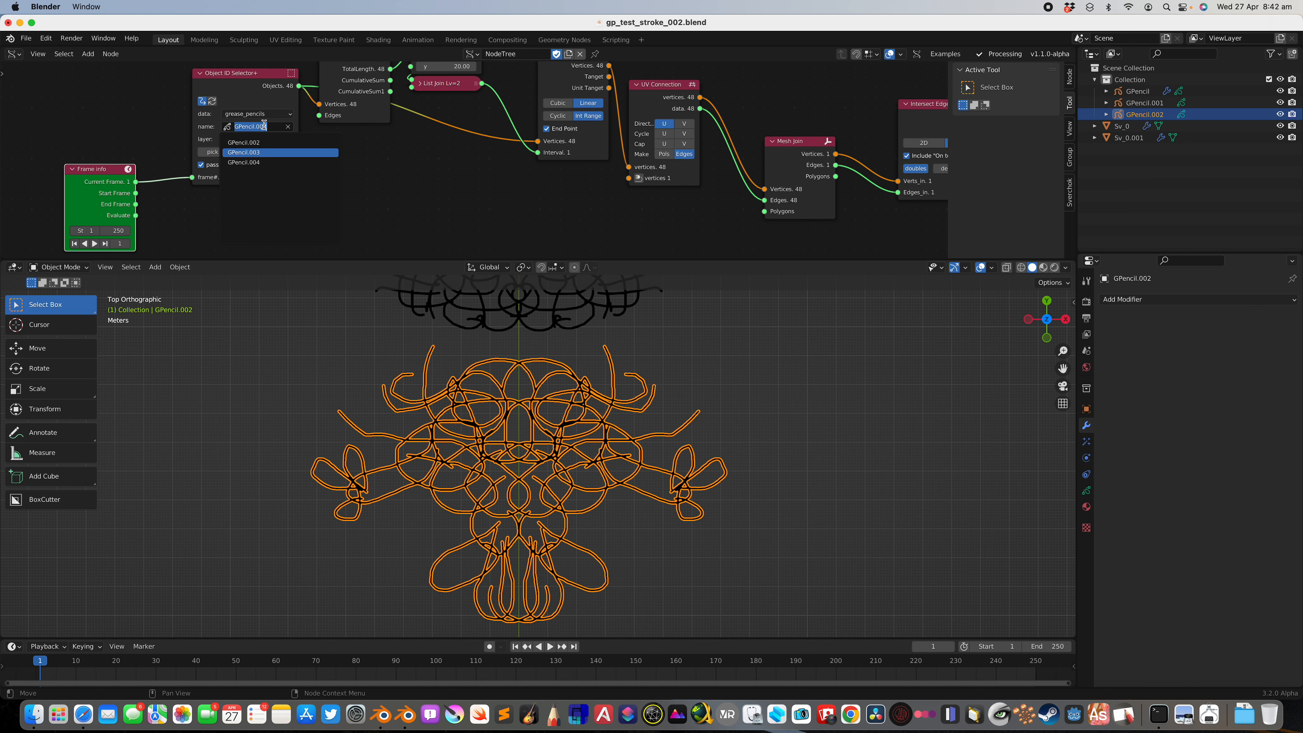
pyautogui.click(259, 162)
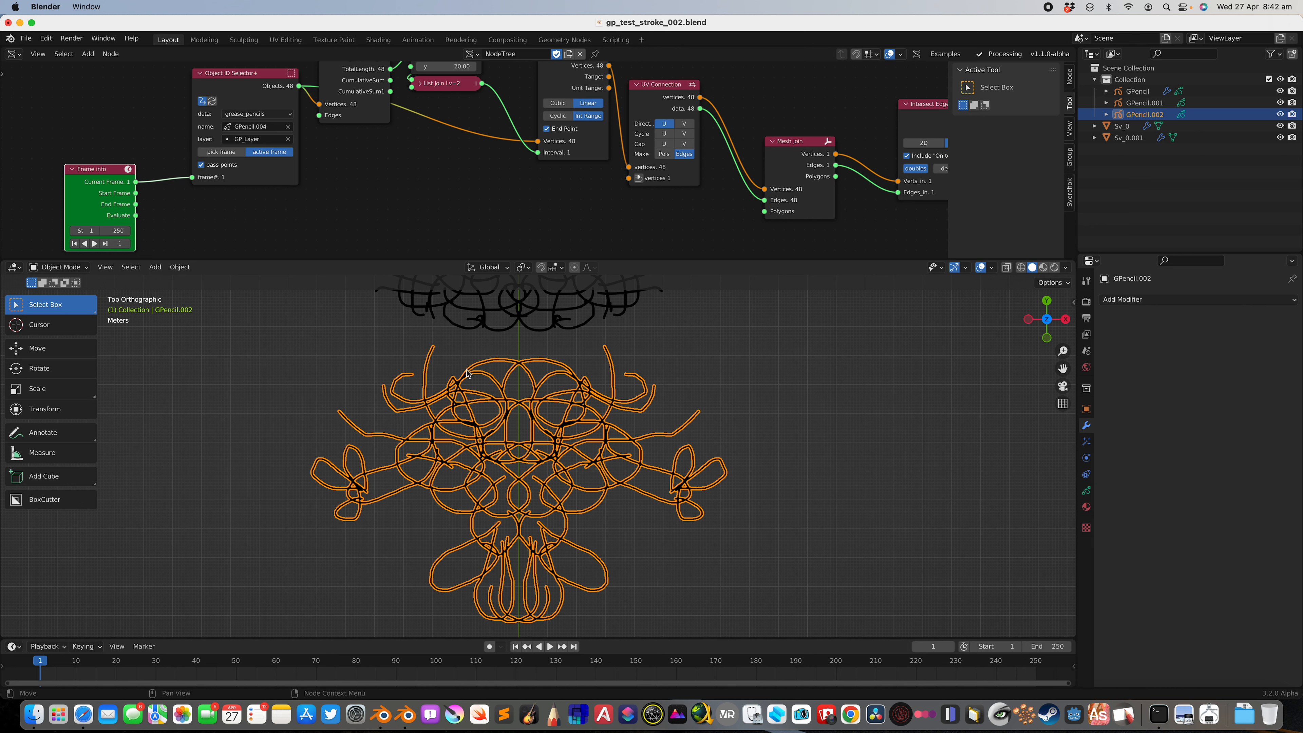
pyautogui.hotkey('alt', 'a')
pyautogui.scroll(-5, 552, 451)
pyautogui.scroll(4, 555, 454)
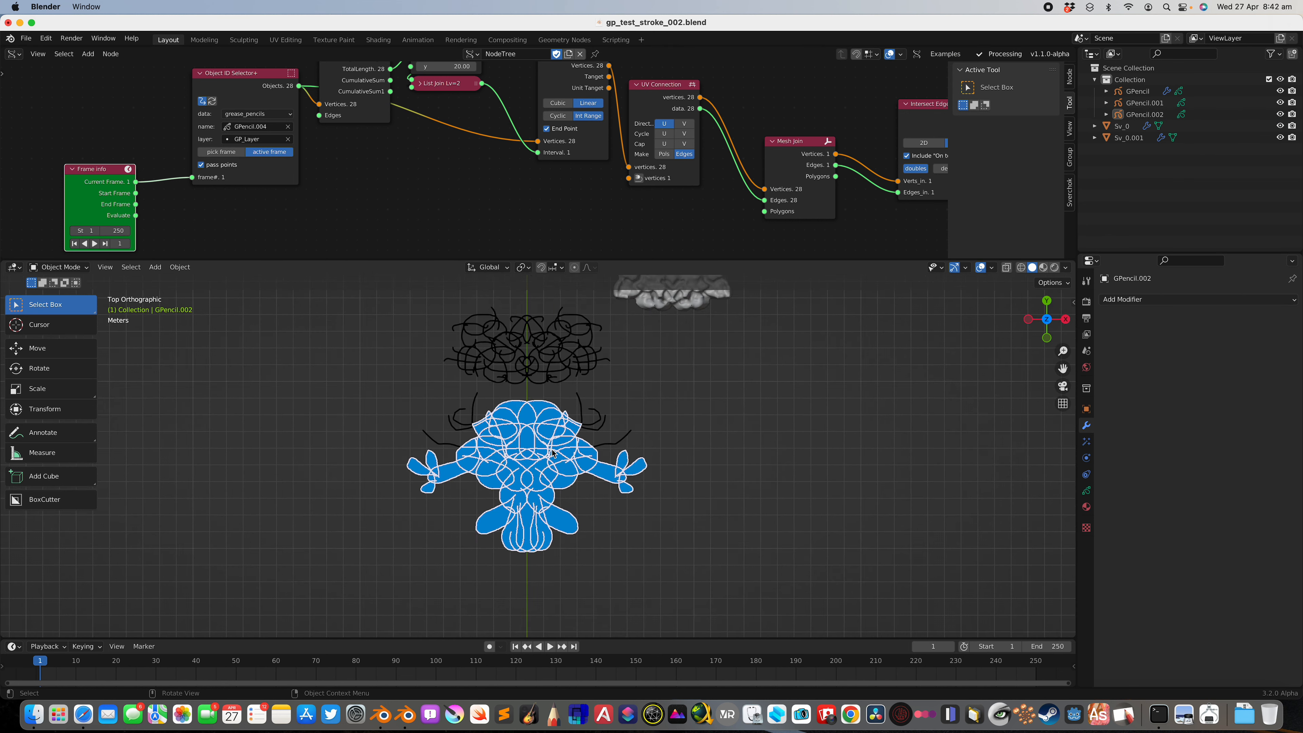
# - Bake the filled figure to a mesh from the Viewer Draw node
pyautogui.scroll(-4, 675, 226)
pyautogui.hscroll(10, 678, 225)
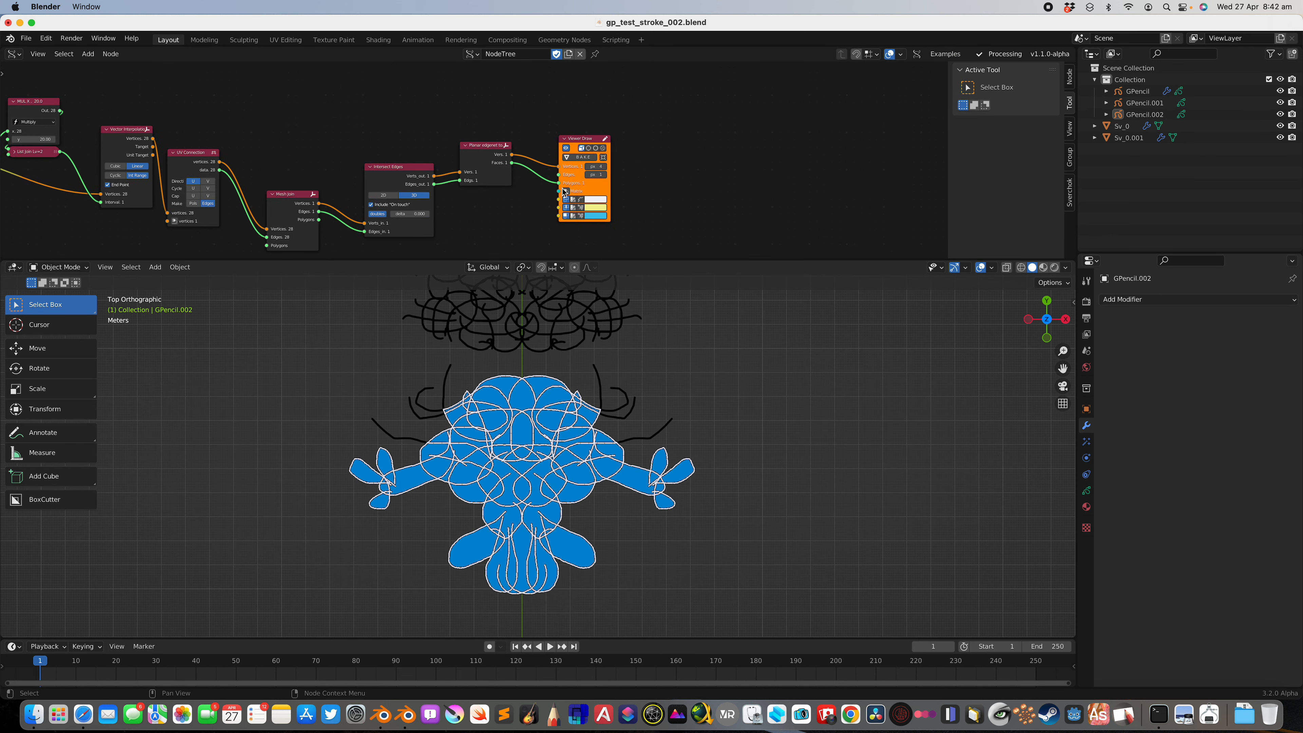
pyautogui.click(594, 157)
# - Move the baked figure mesh along the X axis until it stands clear of the Grease Pencil drawing
pyautogui.click(605, 397)
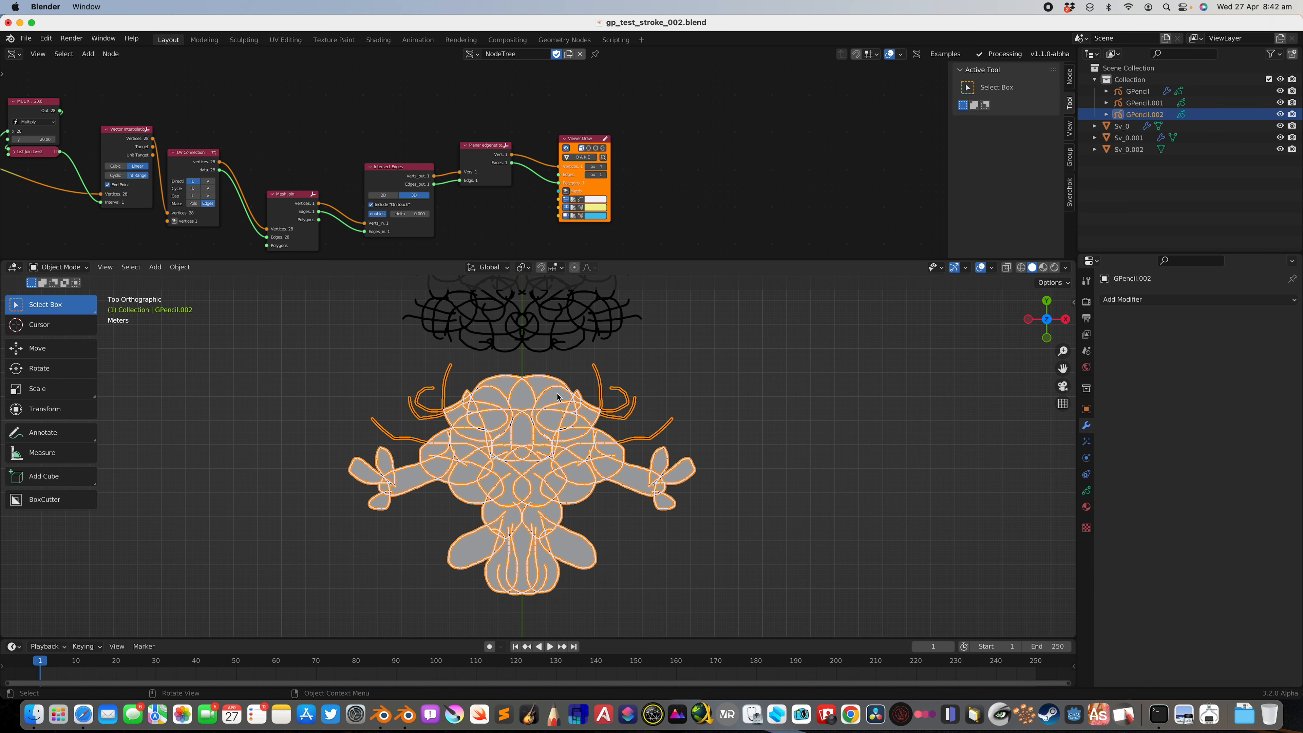
pyautogui.press('g')
pyautogui.press('x')
pyautogui.click(870, 399)
pyautogui.keyDown('shift'); pyautogui.moveTo(844, 410); pyautogui.dragTo(678, 393, button='middle'); pyautogui.keyUp('shift')
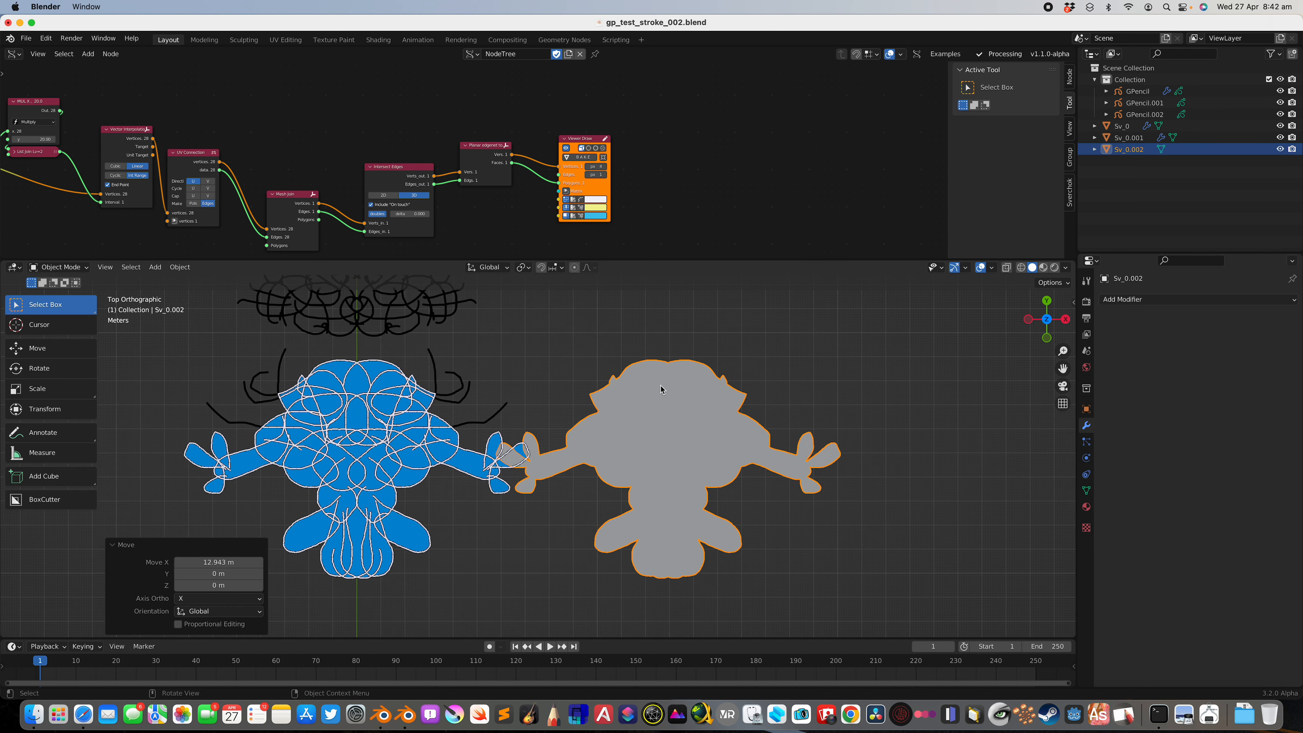
pyautogui.press('g')
pyautogui.press('x')
pyautogui.click(755, 399)
# - Check the linked geometry of Sv_0.002 in Edit Mode, clear the selection, return to Object Mode, and save the file
pyautogui.scroll(2, 751, 404)
pyautogui.press('Tab')
pyautogui.moveTo(787, 427); pyautogui.dragTo(745, 407, button='middle')
pyautogui.hotkey('alt', 'a')
pyautogui.hotkey('ctrl', 'l')
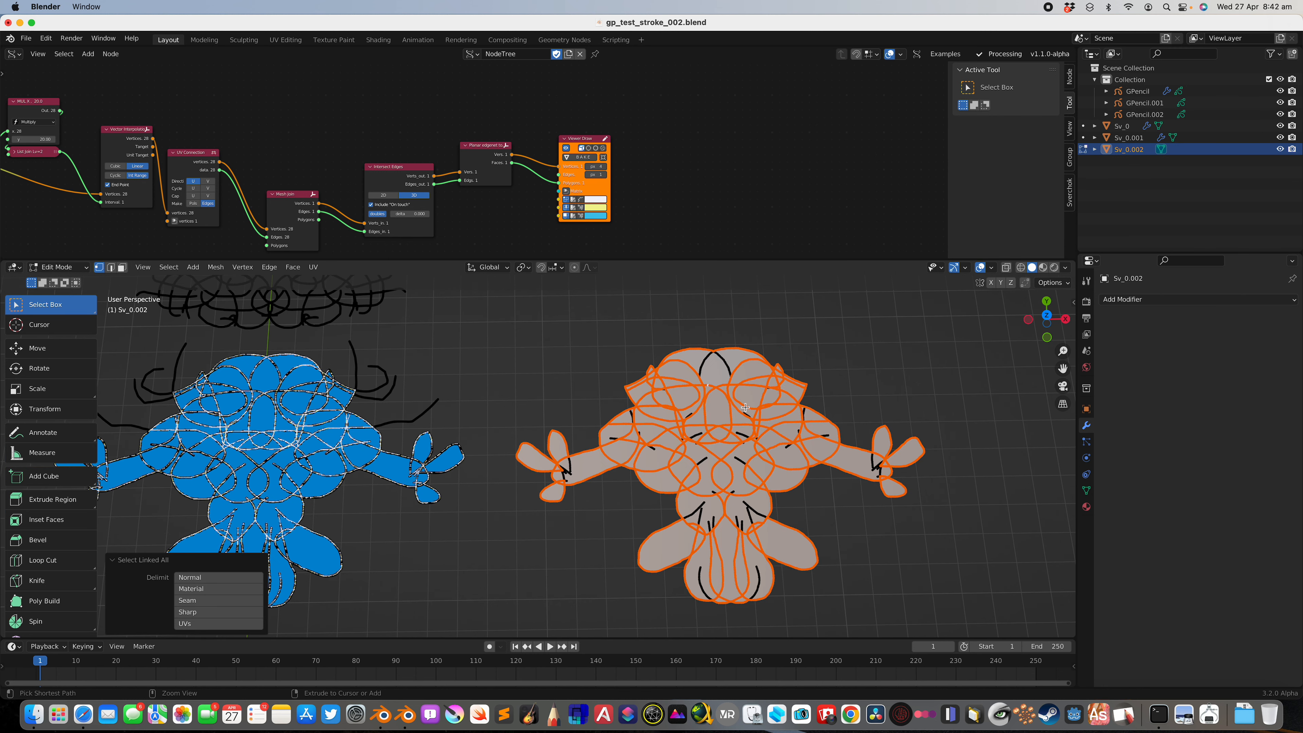
pyautogui.hotkey('alt', 'a')
pyautogui.press('Tab')
pyautogui.press('super+s')
# - Set the origin of Sv_0.002 to its geometry and save the file
pyautogui.rightClick(698, 477)
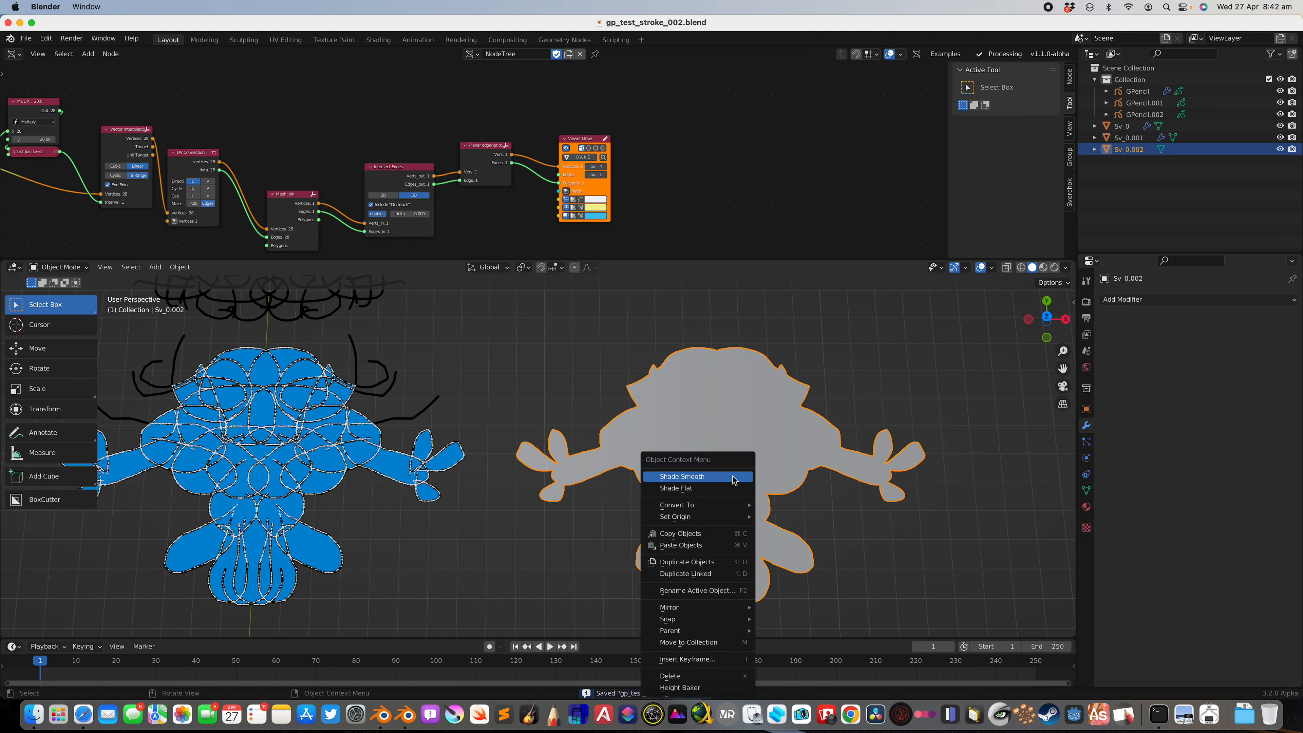
pyautogui.moveTo(730, 508)
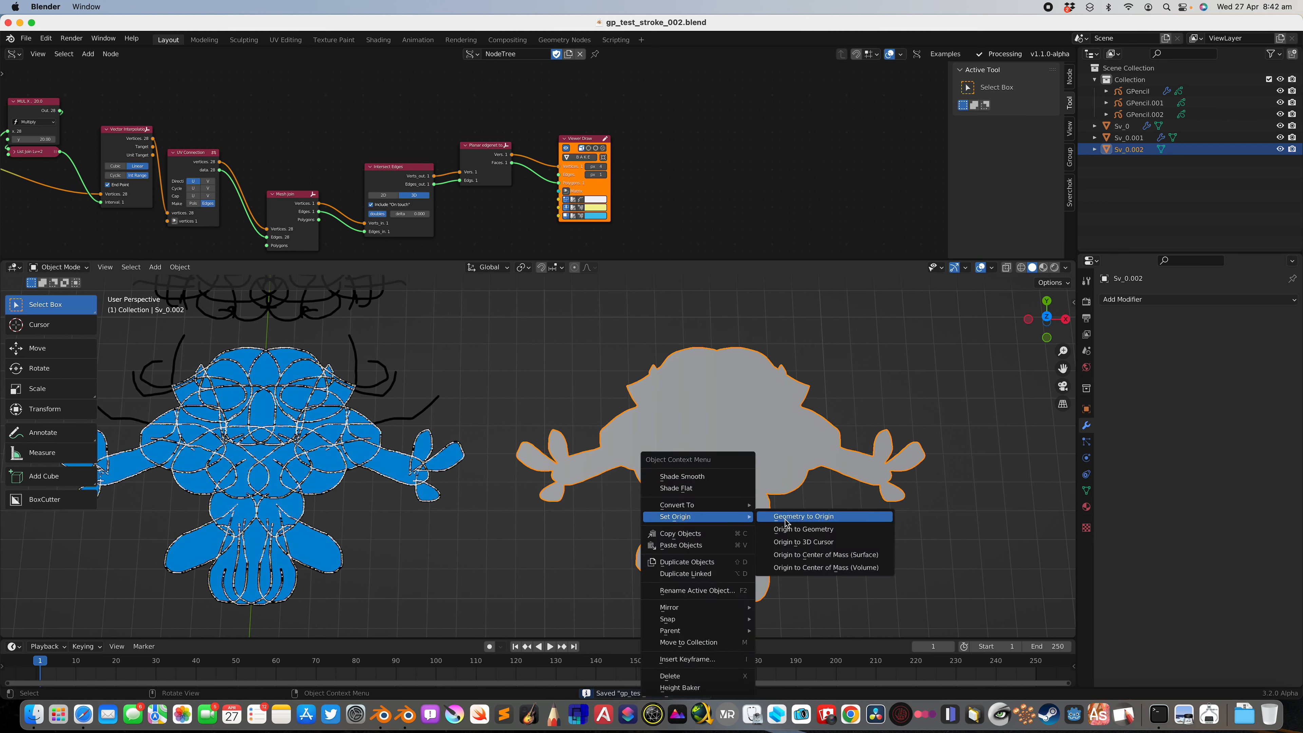
pyautogui.click(803, 529)
pyautogui.press('super+s')
# - Copy the modifiers from Sv_0.001 to the flat figure mesh Sv_0.002 and deselect everything
pyautogui.click(1143, 304)
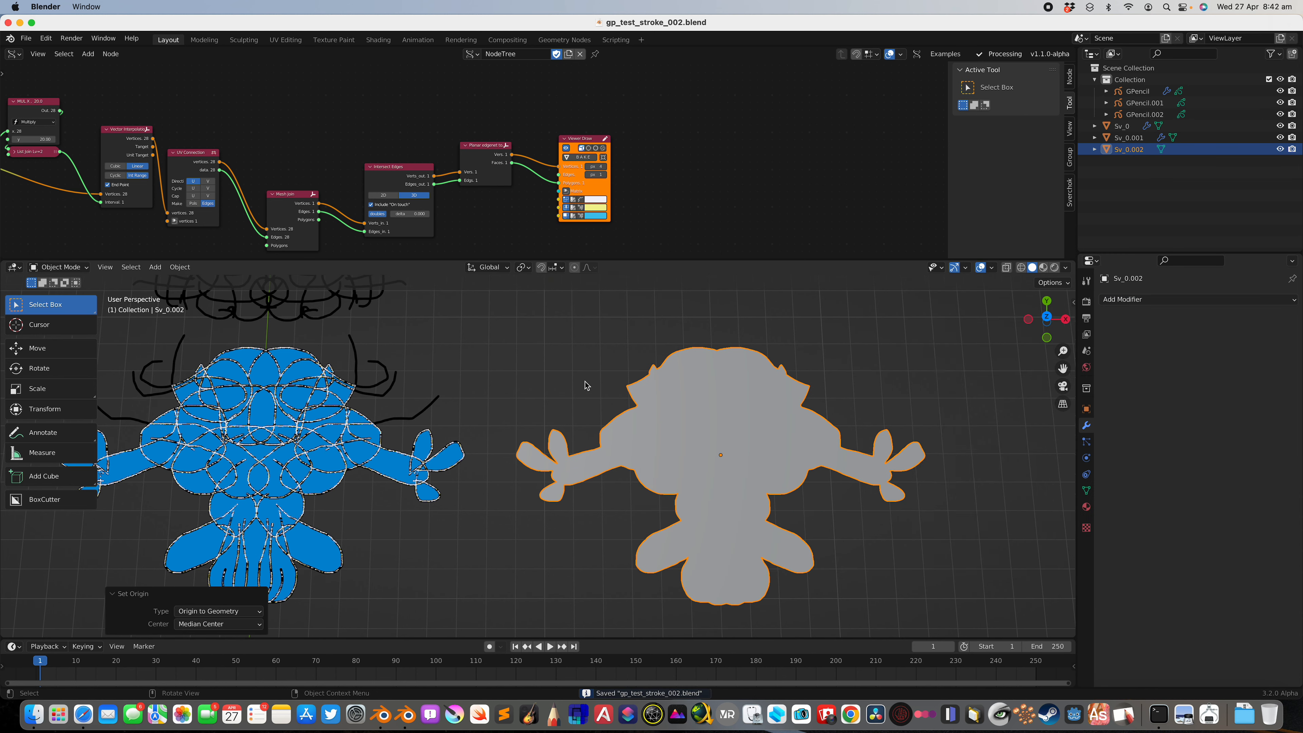
pyautogui.scroll(-6, 577, 451)
pyautogui.keyDown('shift'); pyautogui.click(545, 410); pyautogui.keyUp('shift')
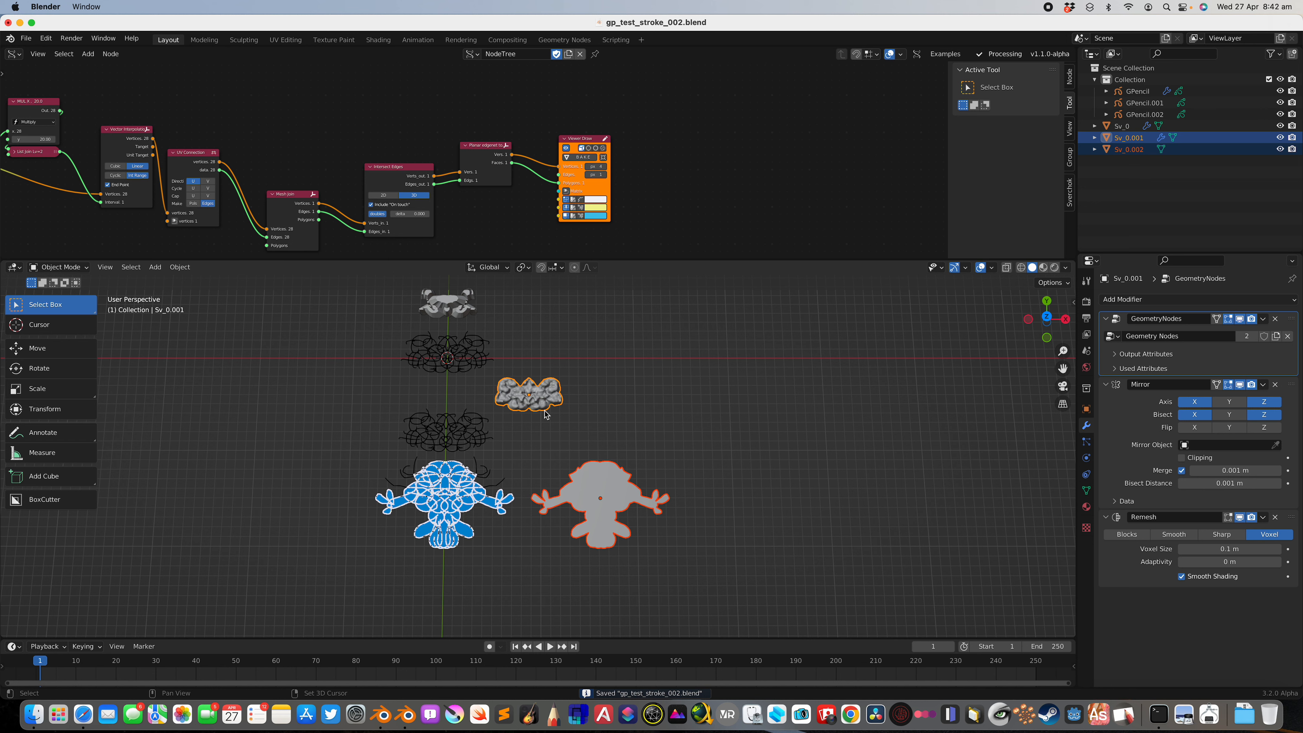
pyautogui.hotkey('ctrl', 'l')
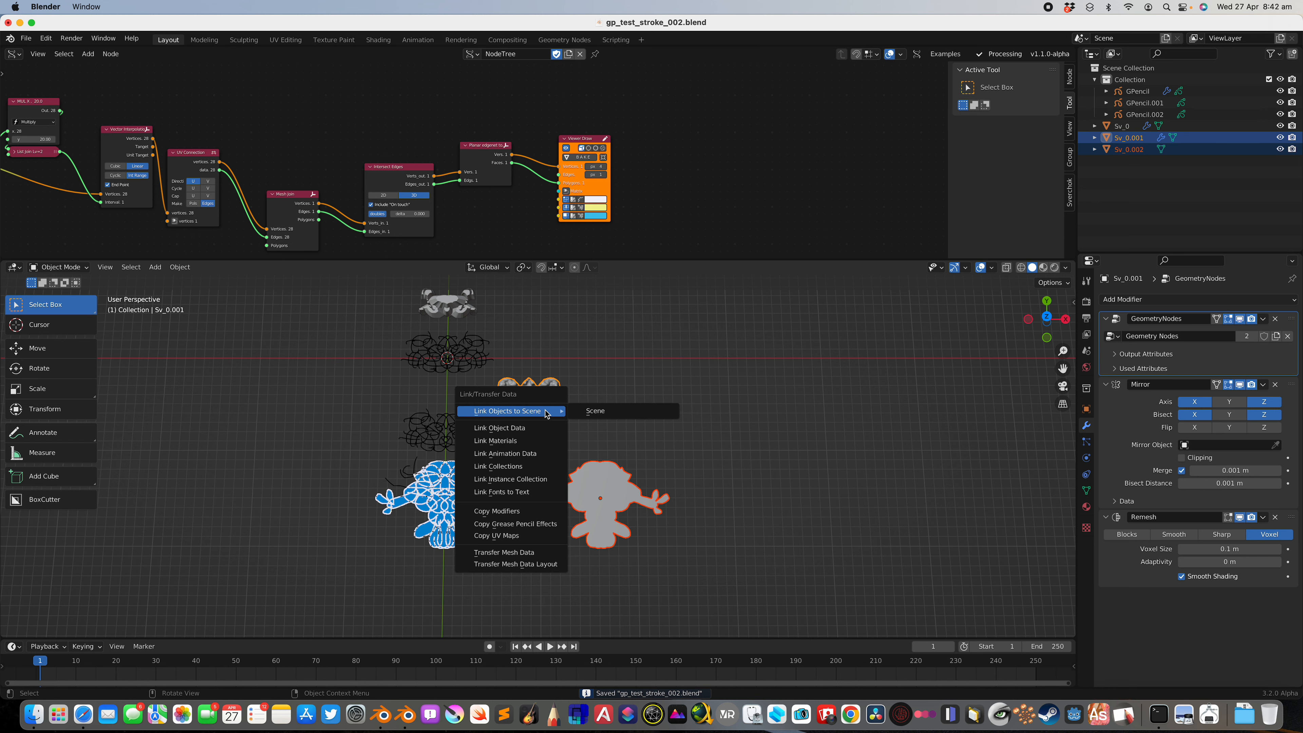
pyautogui.click(521, 511)
pyautogui.hotkey('alt', 'a')
# - Inspect the relief figure beside its drawing in perspective and top views, and save the file
pyautogui.keyDown('ctrl'); pyautogui.moveTo(596, 452); pyautogui.dragTo(674, 487, button='middle'); pyautogui.keyUp('ctrl')
pyautogui.click(1047, 316)
pyautogui.click(1047, 320)
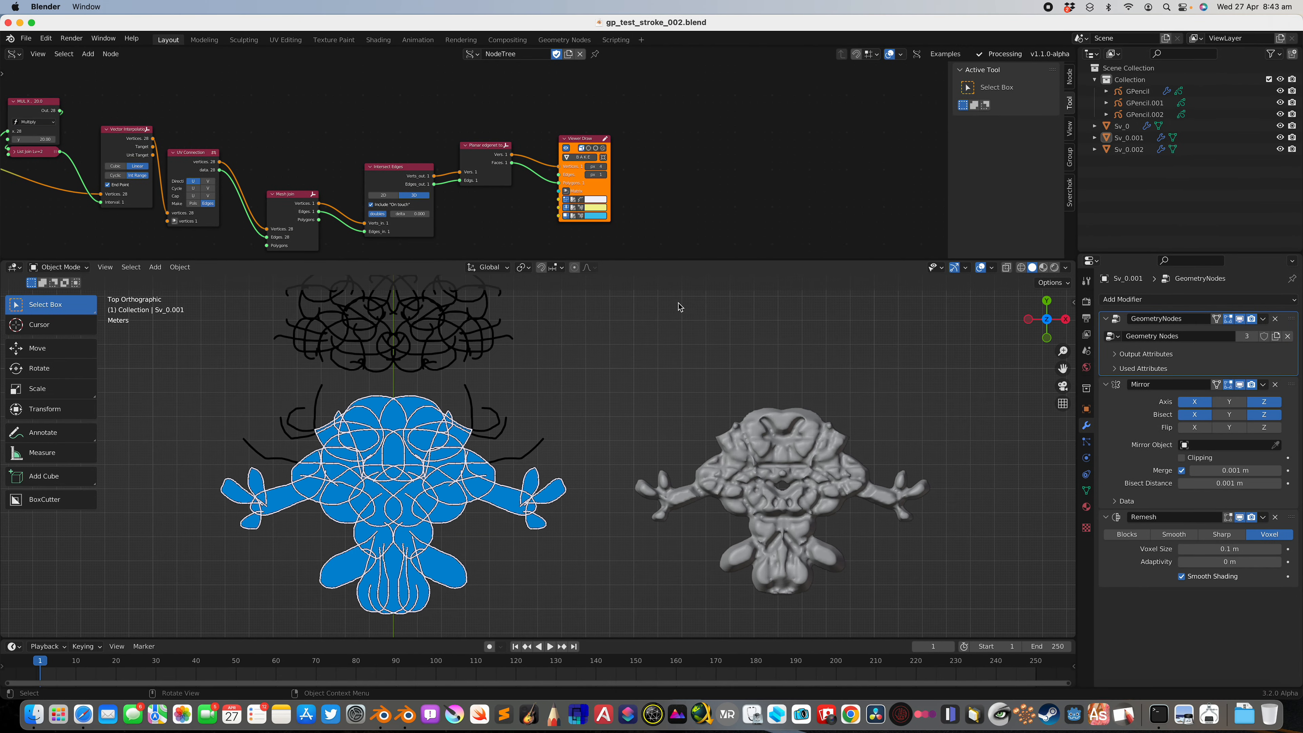
pyautogui.keyDown('shift'); pyautogui.moveTo(796, 456); pyautogui.dragTo(799, 420, button='middle'); pyautogui.keyUp('shift')
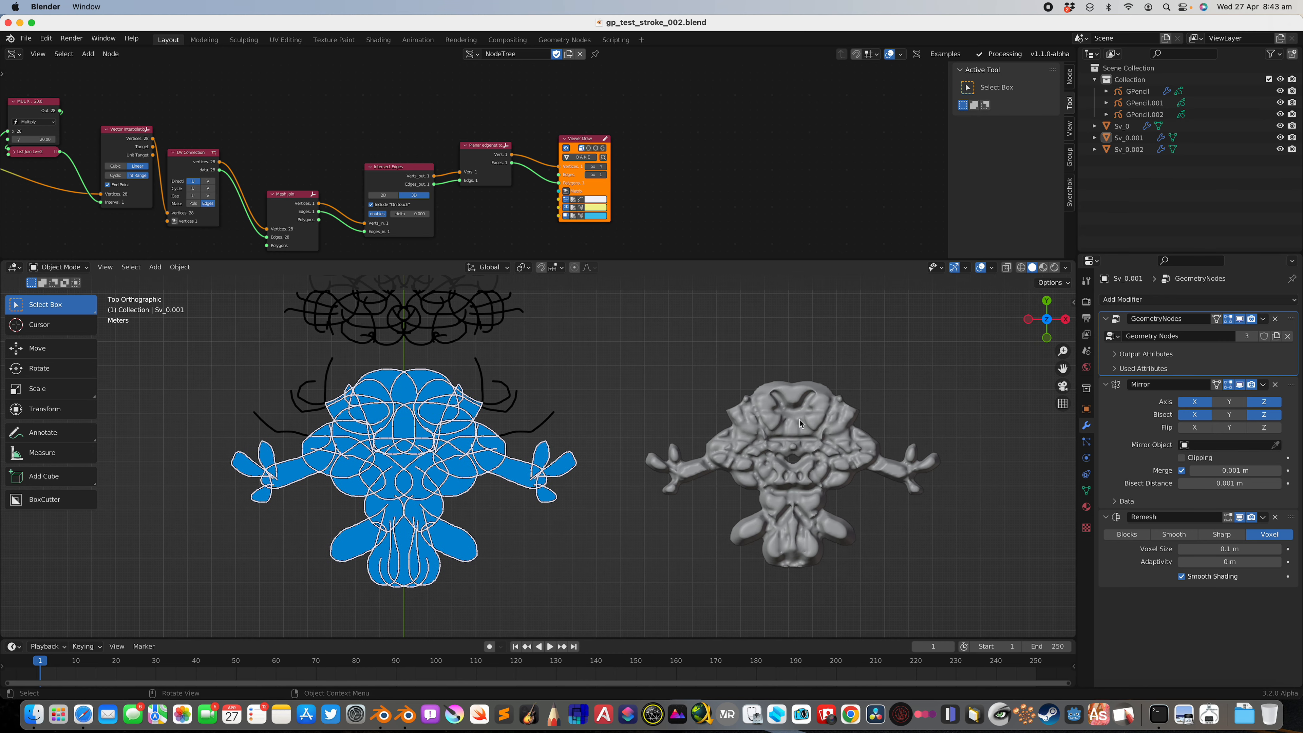
pyautogui.press('super+s')
pyautogui.moveTo(784, 468)
pyautogui.mouseDown(button='middle')
pyautogui.moveTo(768, 371)
pyautogui.moveTo(664, 420)
pyautogui.moveTo(678, 490)
pyautogui.mouseUp(button='middle')
pyautogui.click(1047, 319)
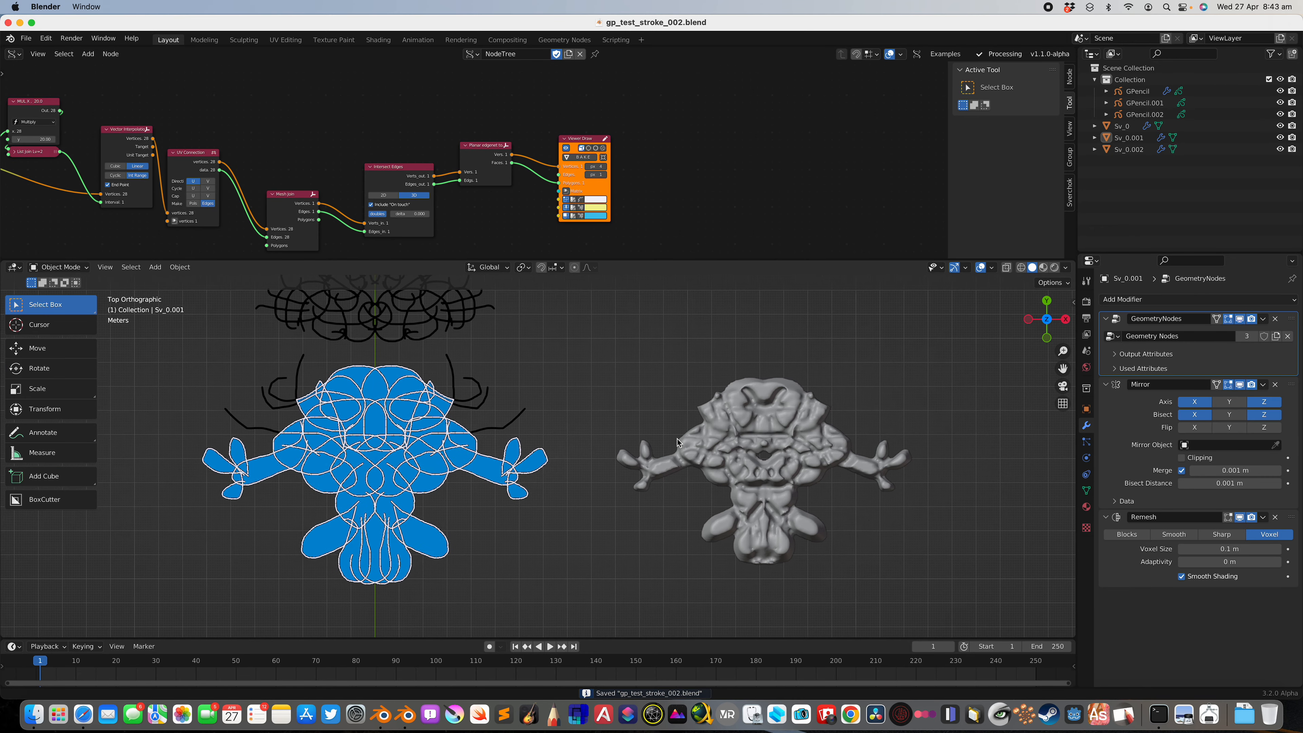
# - Convert the GPencil.002 figure drawing to a Bezier curve
pyautogui.click(537, 402)
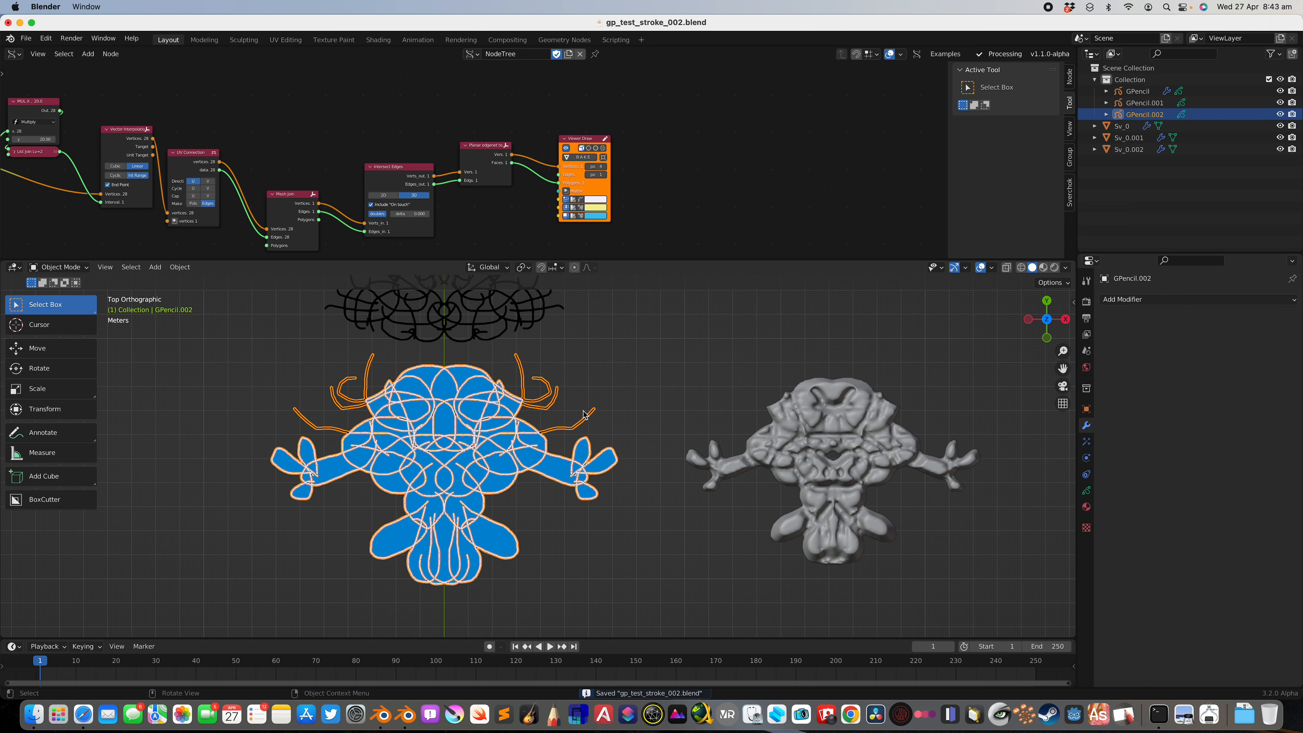
pyautogui.scroll(-2, 584, 415)
pyautogui.scroll(4, 573, 402)
pyautogui.rightClick(560, 408)
pyautogui.moveTo(574, 401)
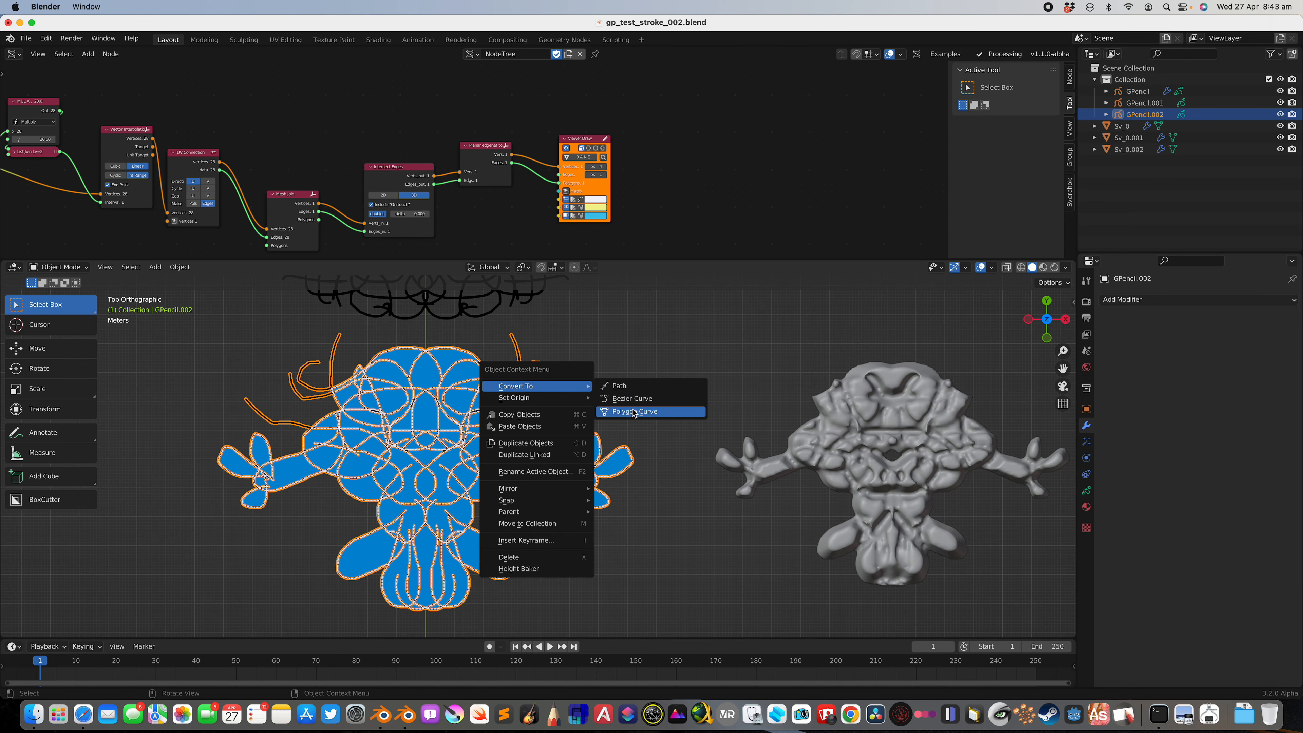
pyautogui.click(632, 399)
pyautogui.scroll(-3, 637, 413)
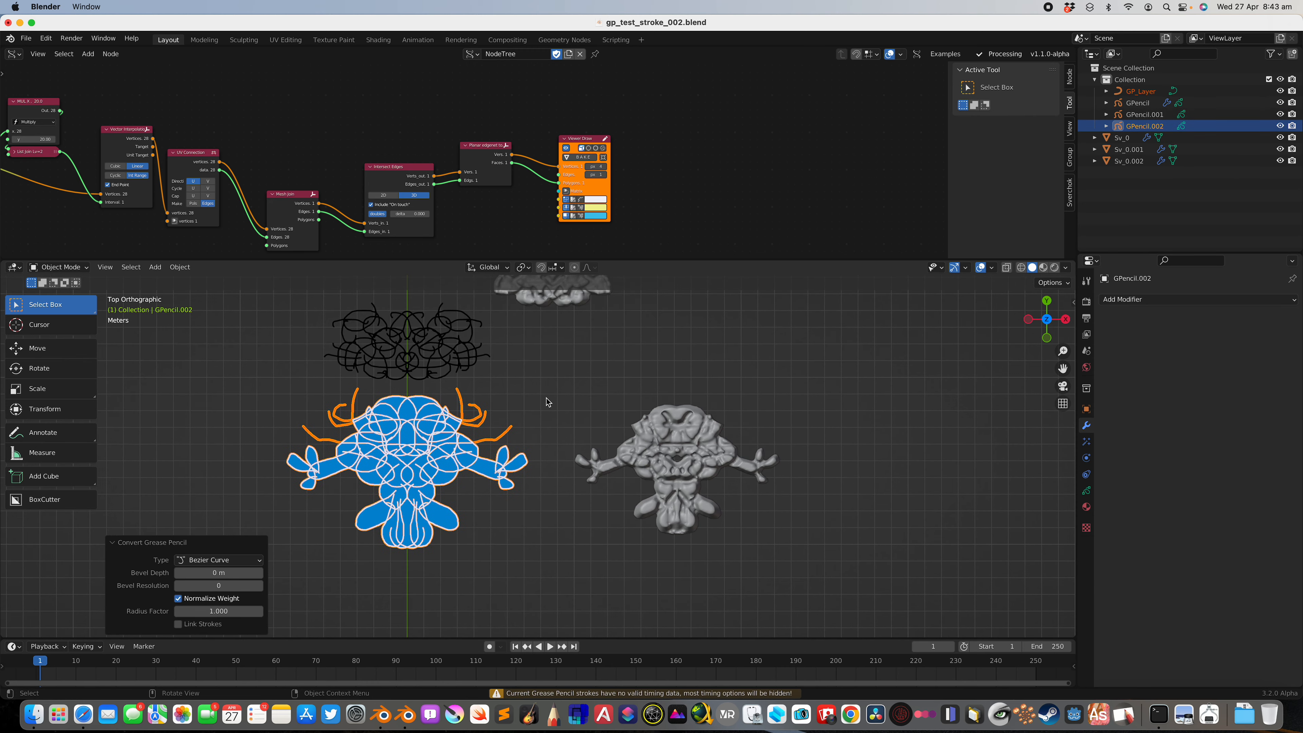
pyautogui.press('g')
pyautogui.press('Escape')
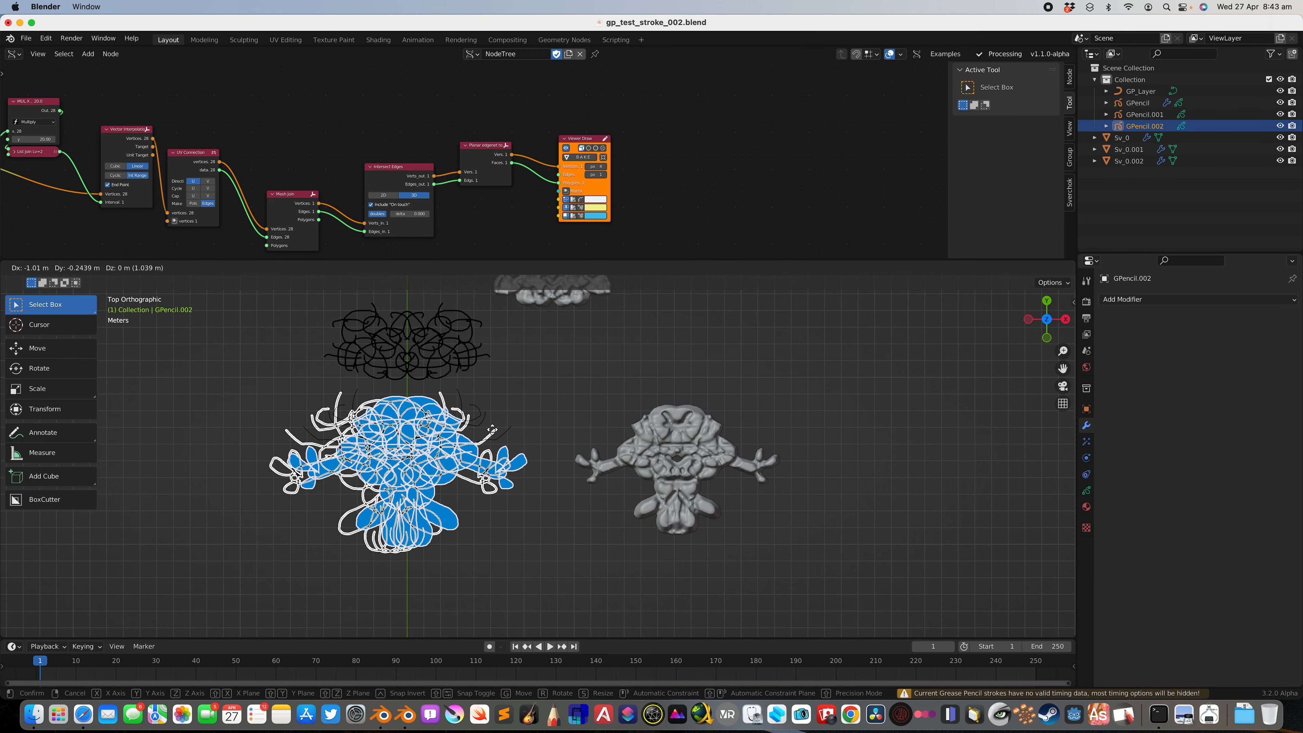
pyautogui.click(481, 418)
# - Move the GPencil.002 drawing along the X axis, away from the flat figure and toward the far side of the relief
pyautogui.moveTo(518, 414); pyautogui.dragTo(625, 422, button='middle')
pyautogui.click(1143, 126)
pyautogui.press('g')
pyautogui.press('x')
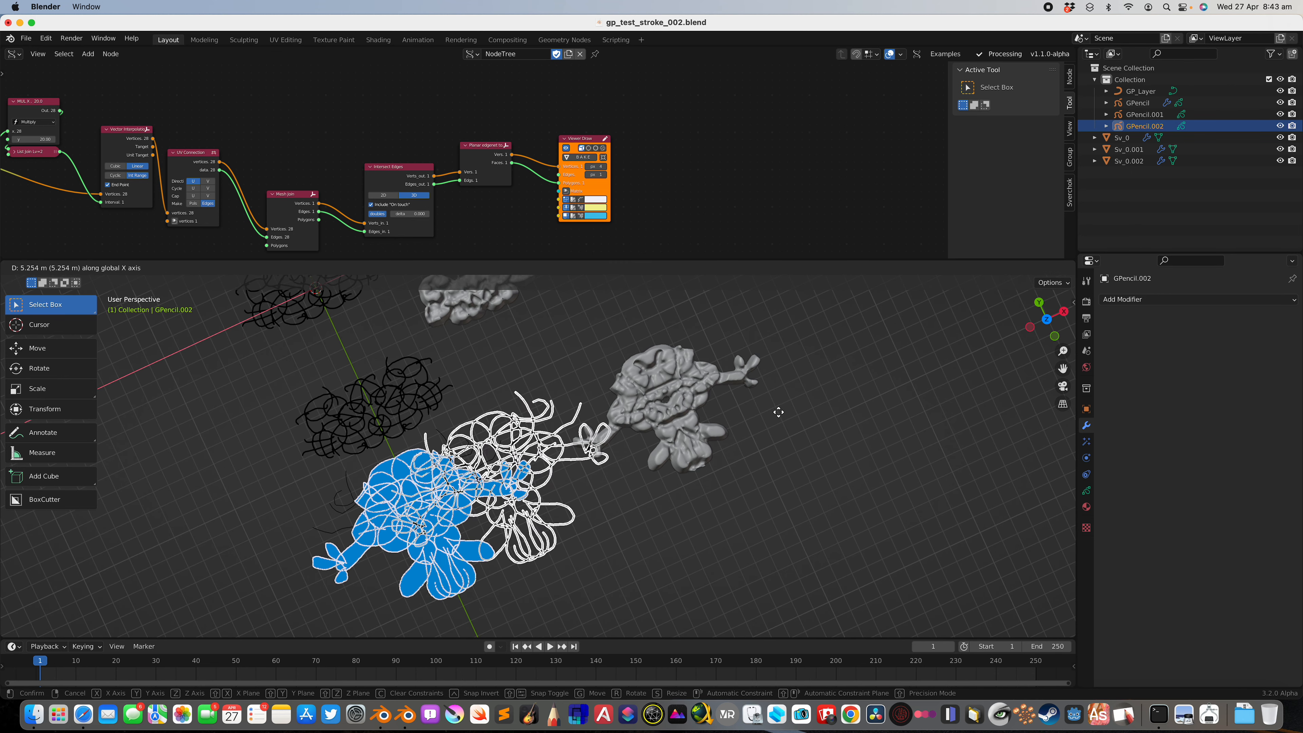
pyautogui.click(1007, 338)
pyautogui.press('g')
pyautogui.keyDown('shift'); pyautogui.moveTo(860, 418); pyautogui.dragTo(710, 465, button='middle'); pyautogui.keyUp('shift')
pyautogui.press('x')
pyautogui.click(765, 451)
# - In top view, shift the GPencil.002 drawing about 0.53 m further along X so it clears the relief
pyautogui.click(1044, 320)
pyautogui.scroll(2, 759, 467)
pyautogui.press('g')
pyautogui.press('x')
pyautogui.click(723, 465)
# - Show the object data properties, select the GP_Layer curve, and move it about 42.7 m along X, beyond the GPencil.002 drawing
pyautogui.click(1087, 491)
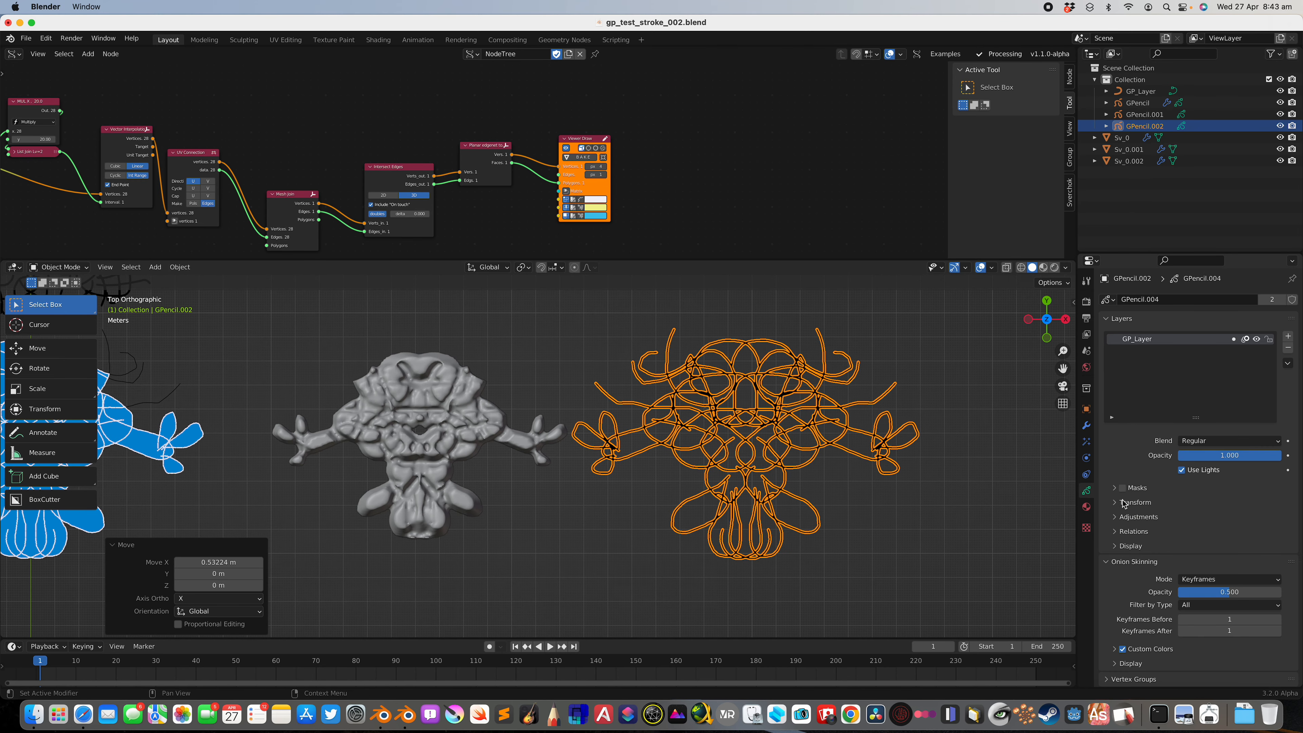
pyautogui.scroll(-2, 1128, 589)
pyautogui.scroll(-1, 1123, 515)
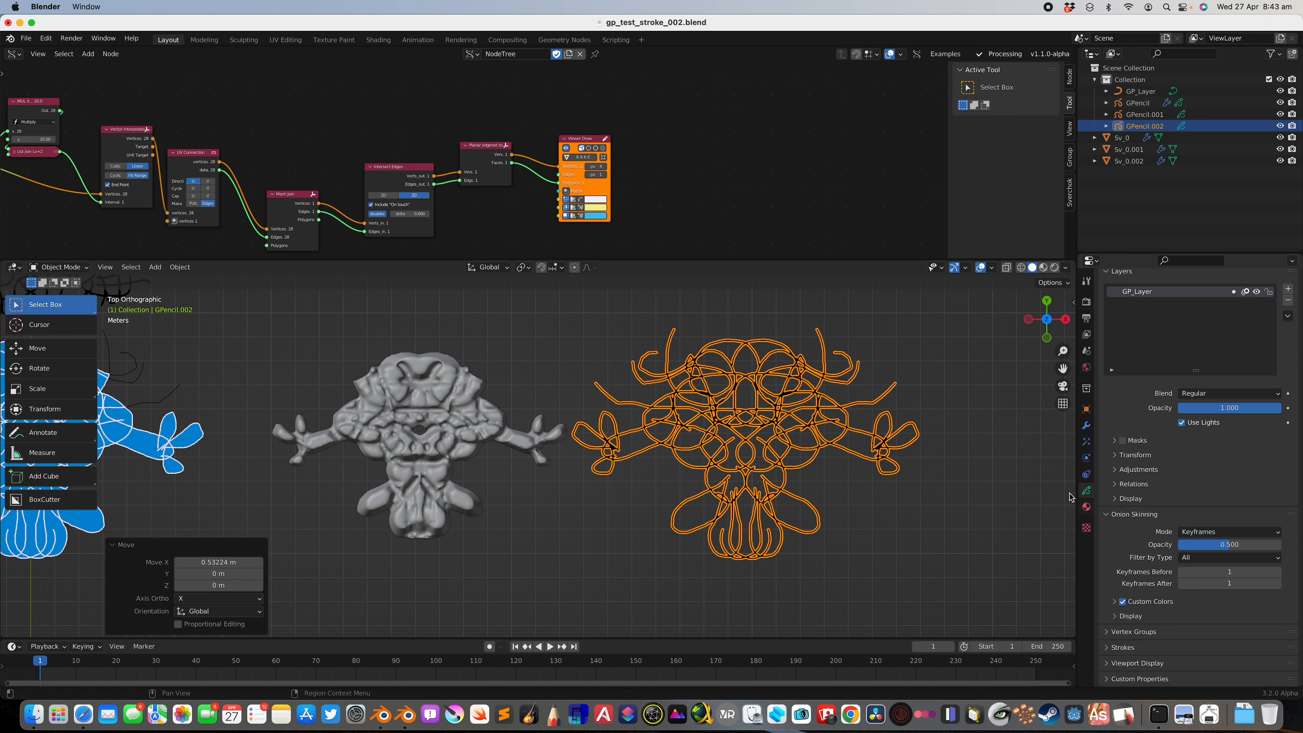
pyautogui.click(867, 387)
pyautogui.click(849, 384)
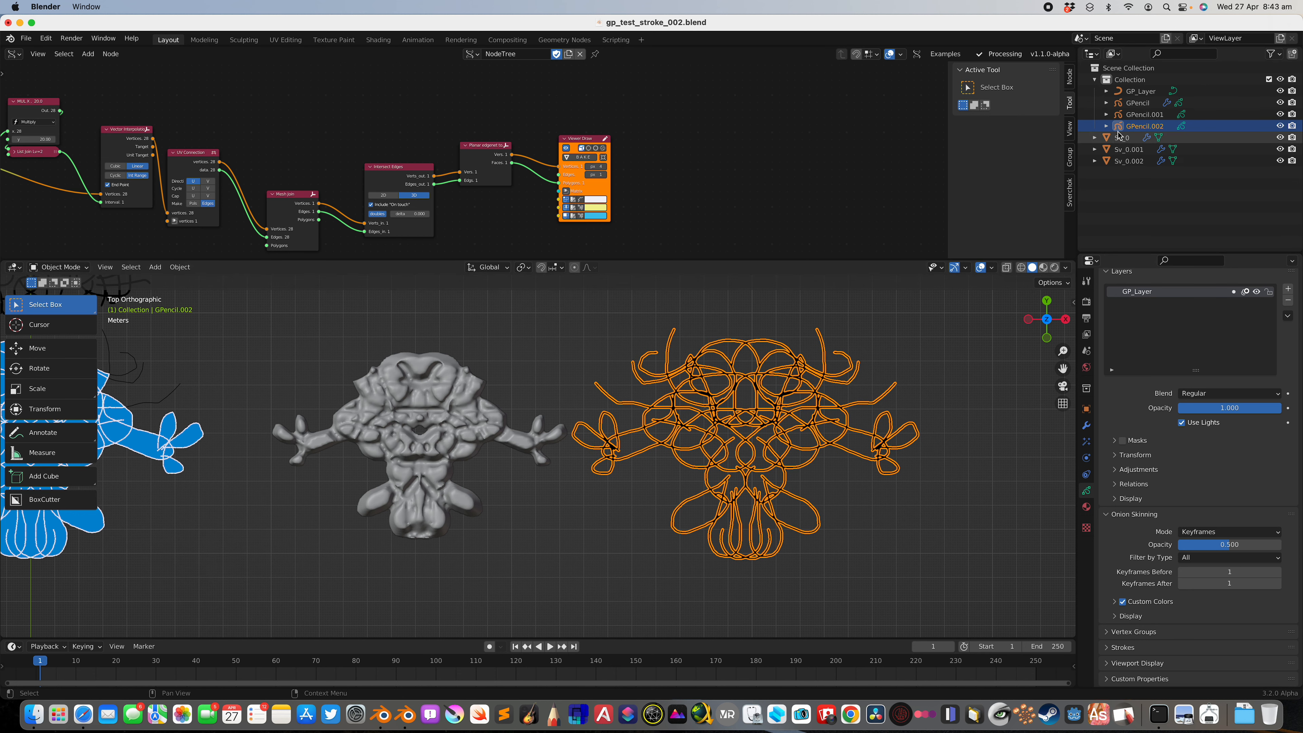
pyautogui.click(1141, 94)
pyautogui.scroll(-4, 382, 379)
pyautogui.press('g')
pyautogui.press('x')
pyautogui.click(876, 396)
pyautogui.press('g')
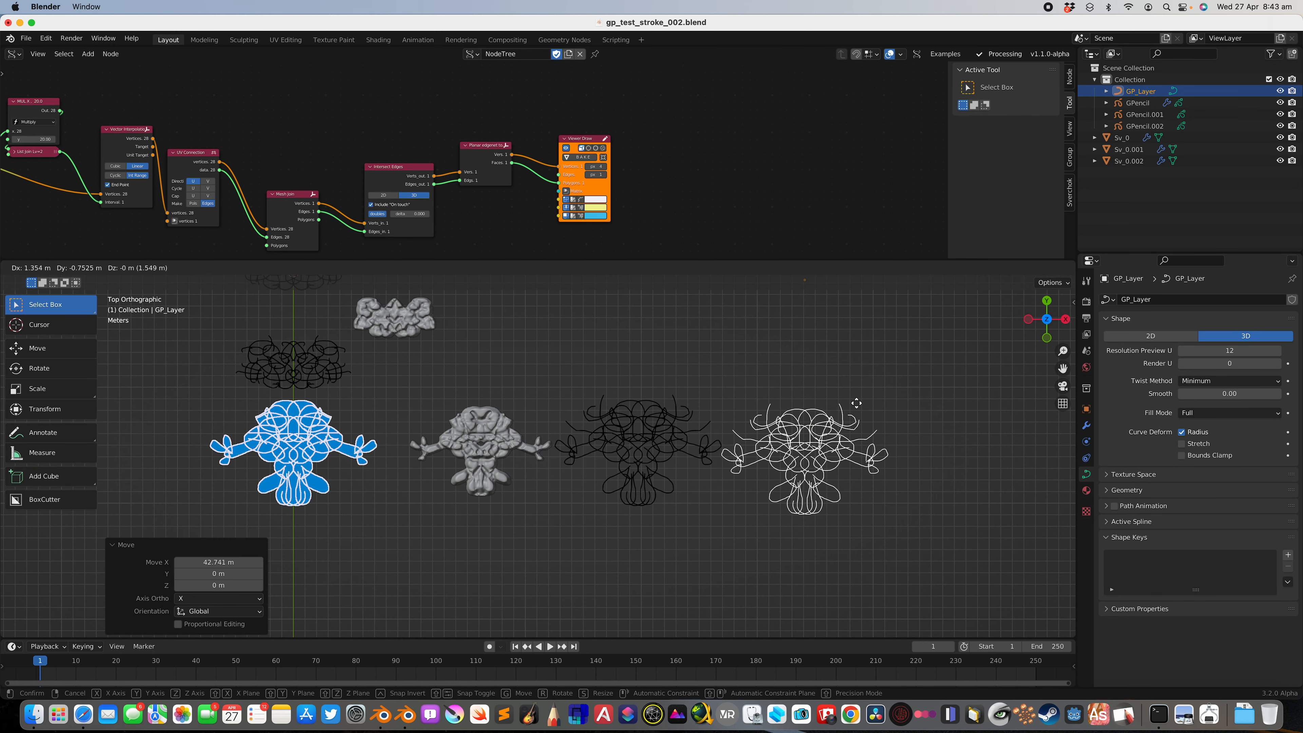
pyautogui.click(845, 411)
# - Give the GP_Layer curve a round bevel with a depth of 0.028 m, undoing the stray geometry change made first
pyautogui.click(1127, 489)
pyautogui.moveTo(1191, 519); pyautogui.dragTo(1223, 520)
pyautogui.press('super+z')
pyautogui.moveTo(1200, 608)
pyautogui.mouseDown()
pyautogui.moveTo(1233, 608)
pyautogui.moveTo(1214, 608)
pyautogui.mouseUp()
pyautogui.scroll(4, 802, 498)
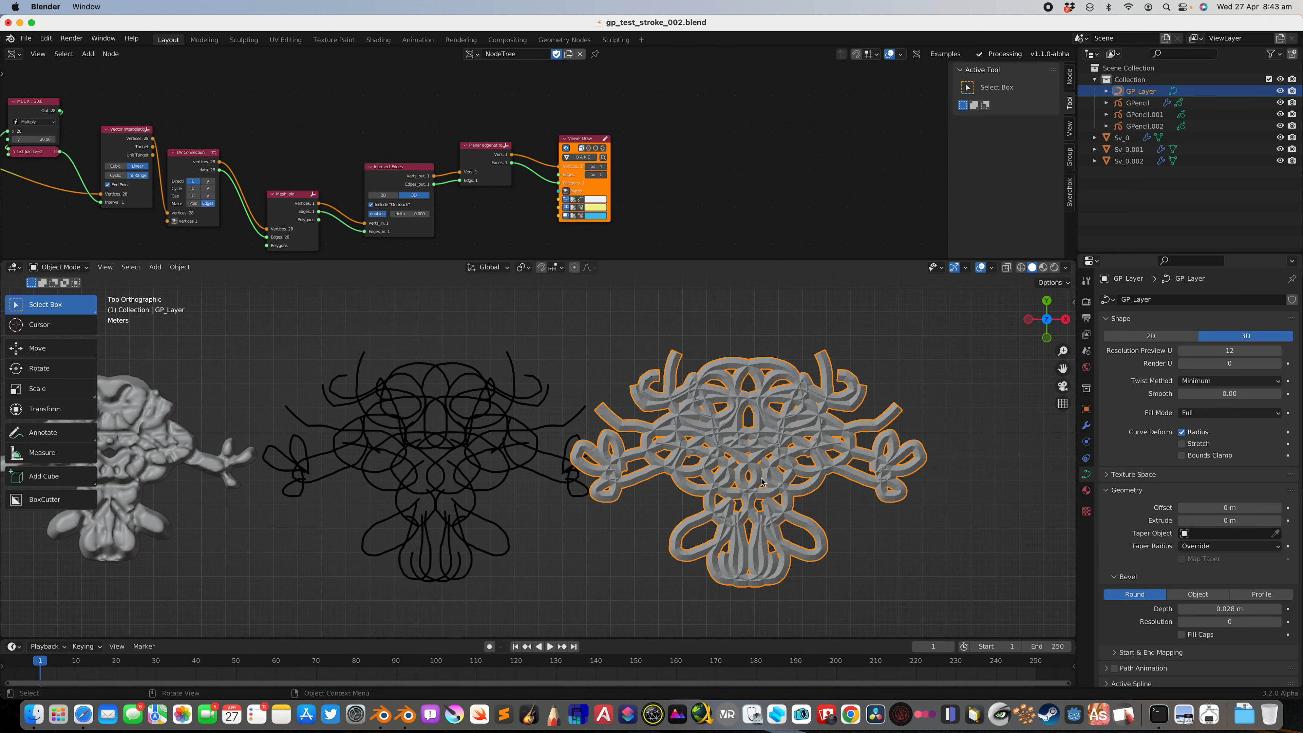
pyautogui.keyDown('shift'); pyautogui.moveTo(763, 457); pyautogui.dragTo(905, 438, button='middle'); pyautogui.keyUp('shift')
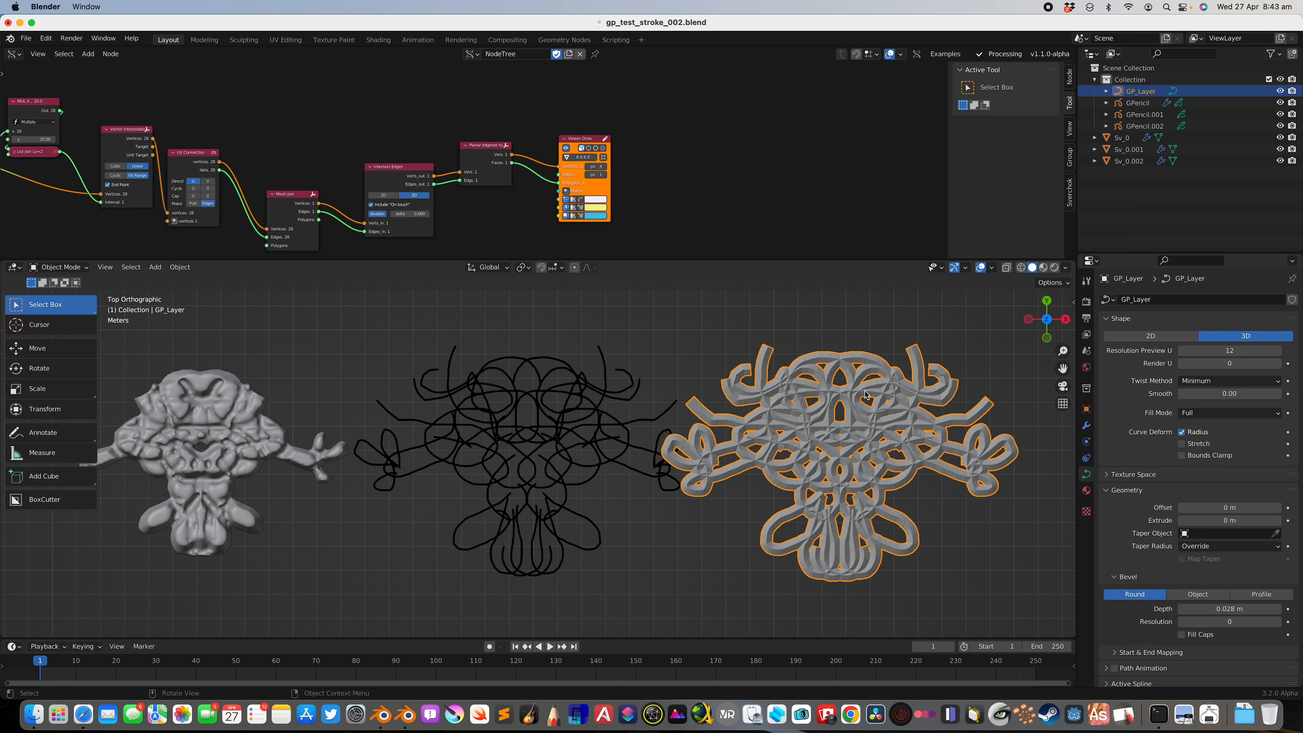
pyautogui.scroll(-3, 593, 426)
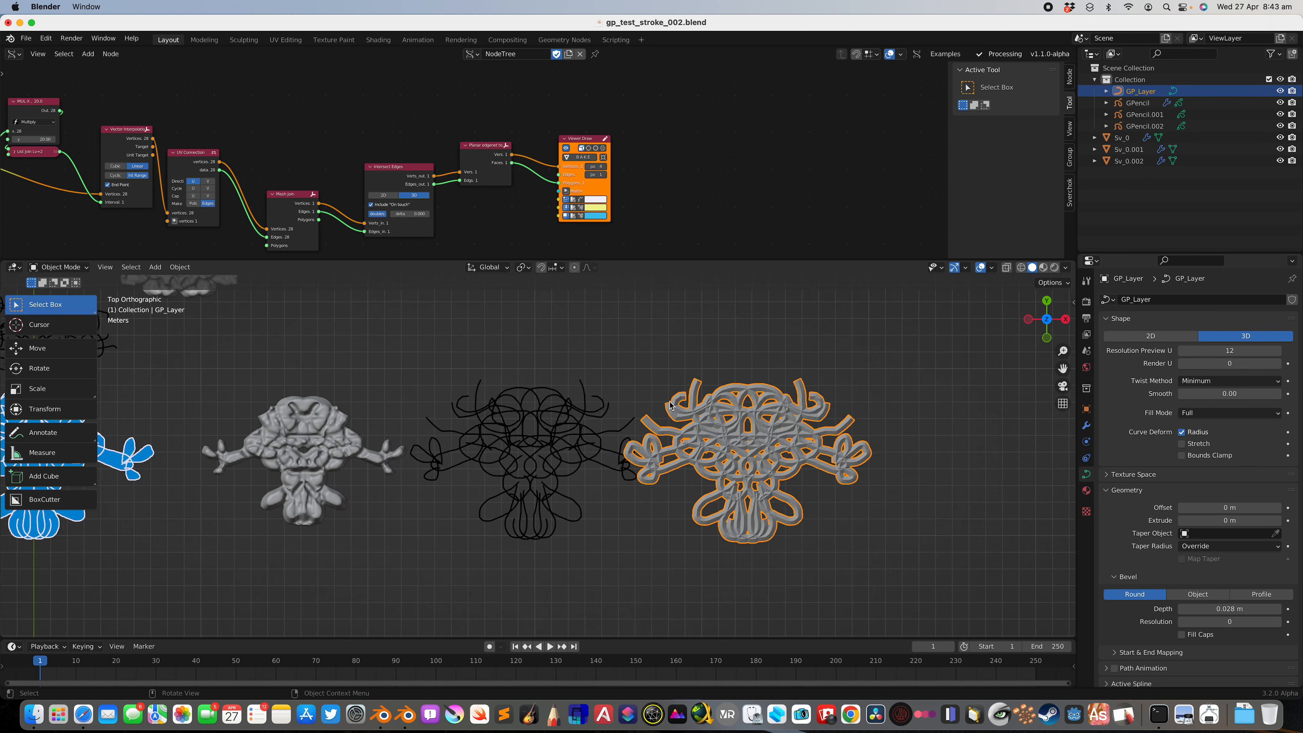
# - Clear the selection, save the file, and move the GPencil.002 drawing along X to the opposite side of the flat blue figure
pyautogui.click(673, 362)
pyautogui.scroll(2, 658, 389)
pyautogui.keyDown('shift'); pyautogui.moveTo(730, 387); pyautogui.dragTo(810, 377, button='middle'); pyautogui.keyUp('shift')
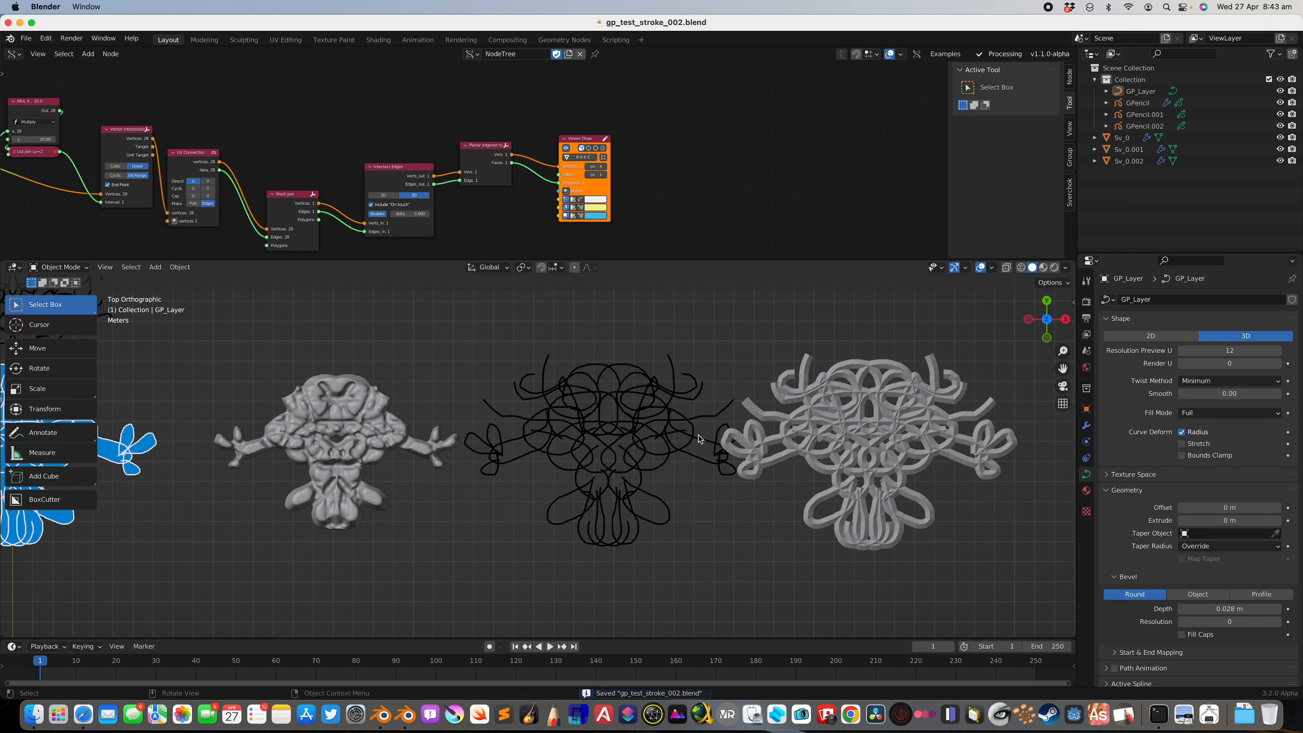
pyautogui.click(642, 396)
pyautogui.scroll(-4, 649, 402)
pyautogui.press('g')
pyautogui.press('x')
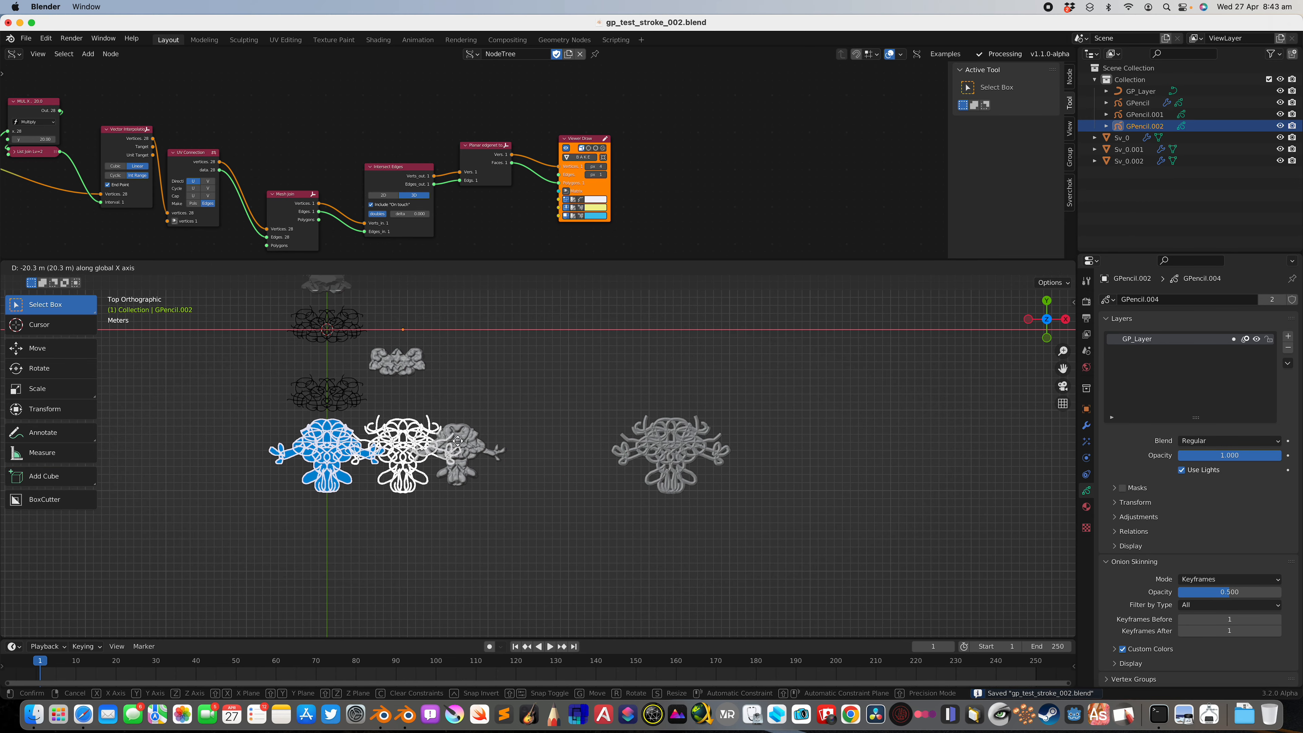
pyautogui.click(344, 435)
# - Move the beveled GP_Layer curve about 13.9 m in the negative X direction so it sits beside the relief figure
pyautogui.click(694, 423)
pyautogui.press('g')
pyautogui.press('x')
pyautogui.click(588, 427)
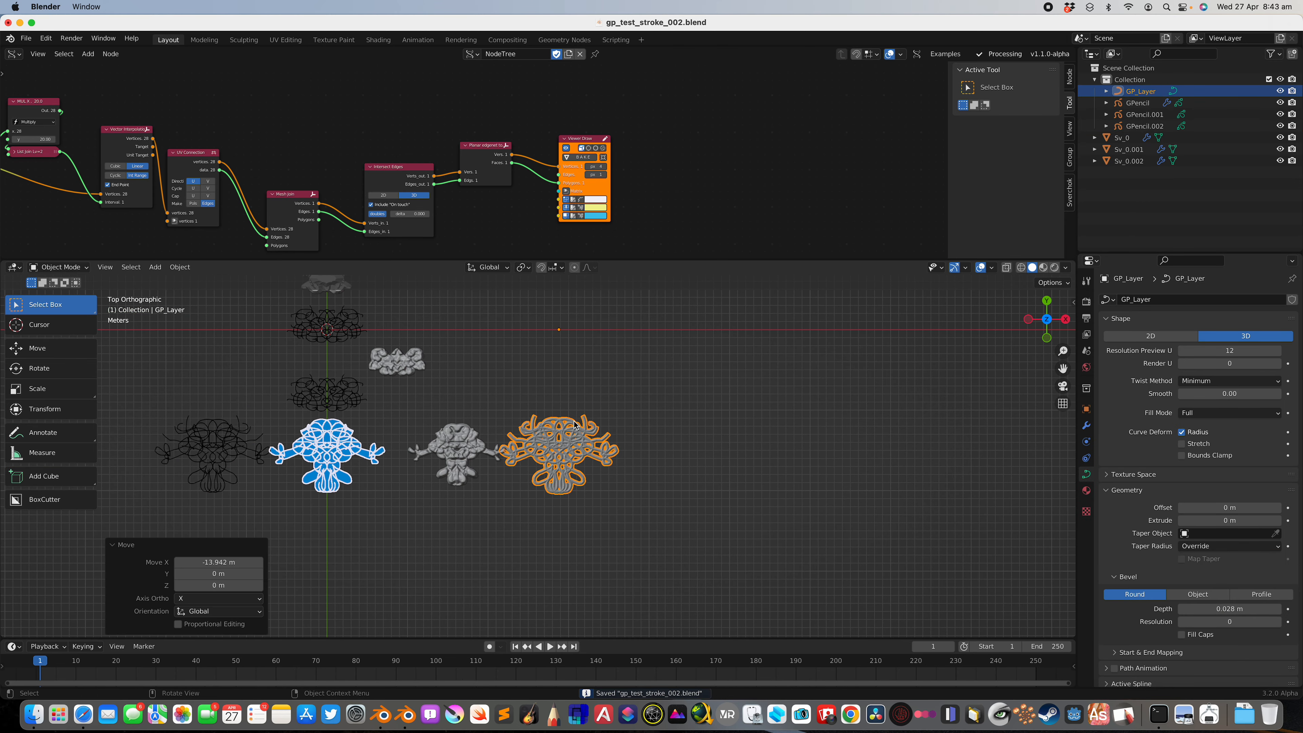
pyautogui.keyDown('shift'); pyautogui.moveTo(577, 428); pyautogui.dragTo(704, 419, button='middle'); pyautogui.keyUp('shift')
pyautogui.scroll(2, 704, 419)
pyautogui.scroll(3, 706, 419)
# - Compare the relief Sv_0.002 with the beveled curve, leave GP_Layer selected, save the file, and view the figures in perspective
pyautogui.click(701, 338)
pyautogui.click(741, 392)
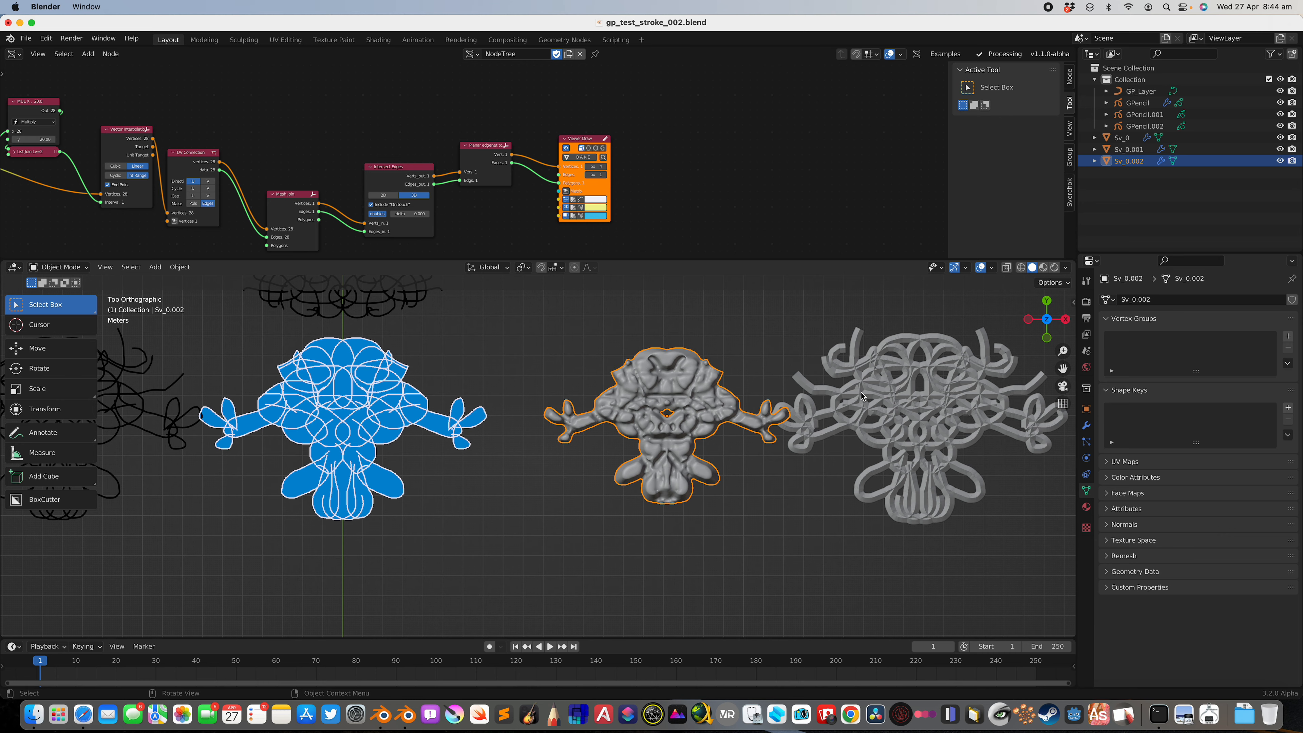
pyautogui.click(862, 394)
pyautogui.scroll(-2, 863, 396)
pyautogui.keyDown('shift'); pyautogui.moveTo(802, 391); pyautogui.dragTo(887, 406, button='middle'); pyautogui.keyUp('shift')
pyautogui.press('super+s')
pyautogui.moveTo(667, 554); pyautogui.dragTo(682, 445, button='middle')
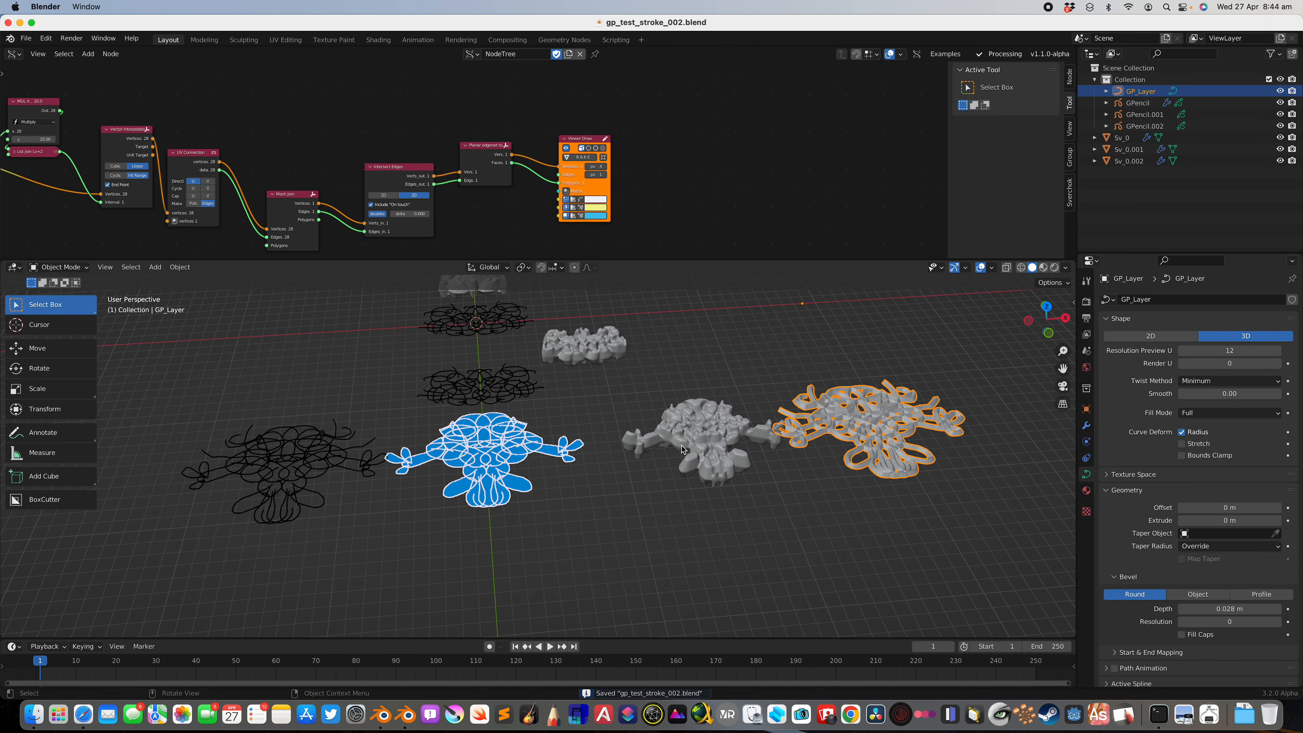